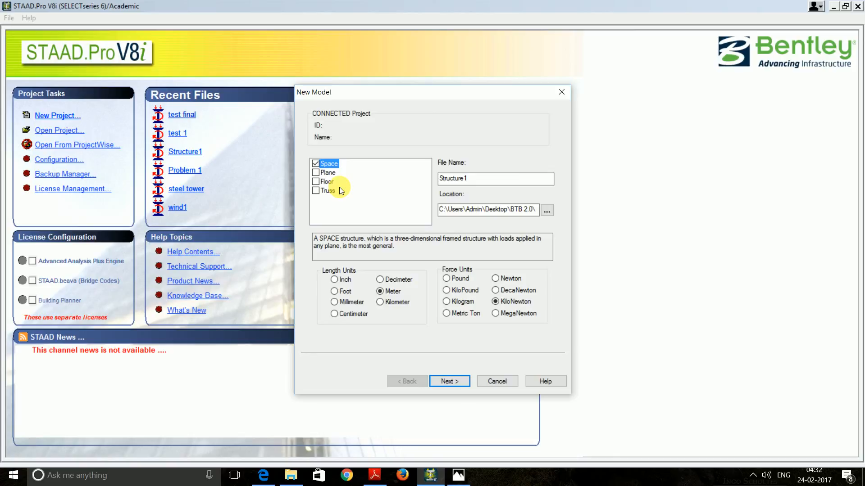
Start a new Truss model in meters and kilonewtons and advance the wizard
click(319, 192)
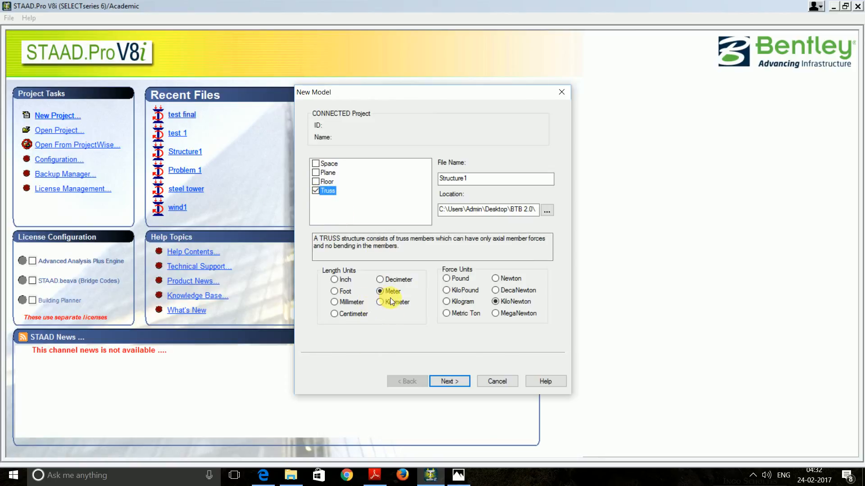
click(458, 382)
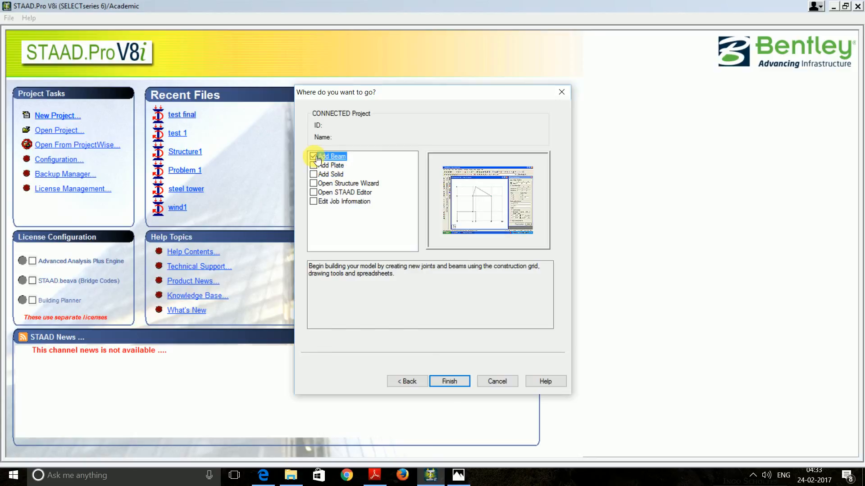
Finish the wizard and set the default construction grid to the X-Z plane
click(448, 382)
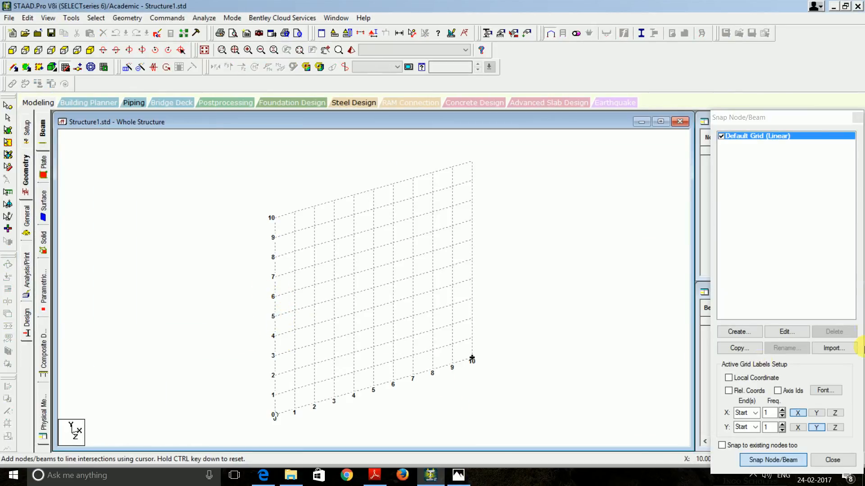
click(785, 332)
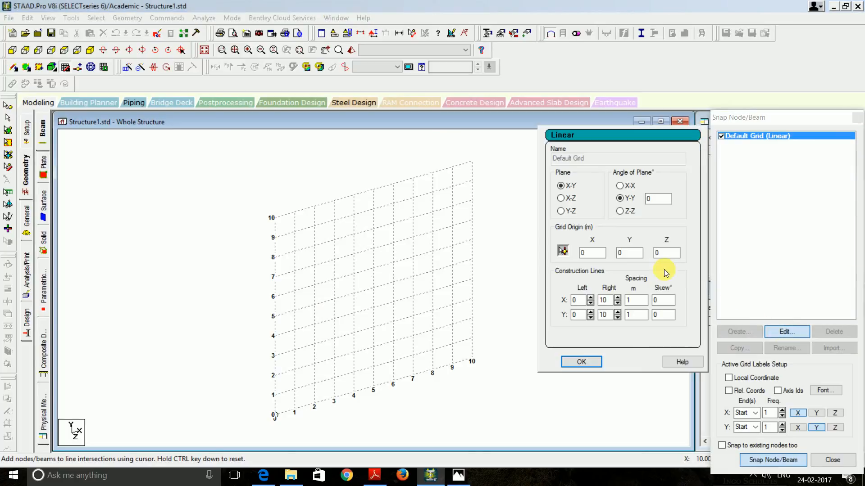
click(560, 198)
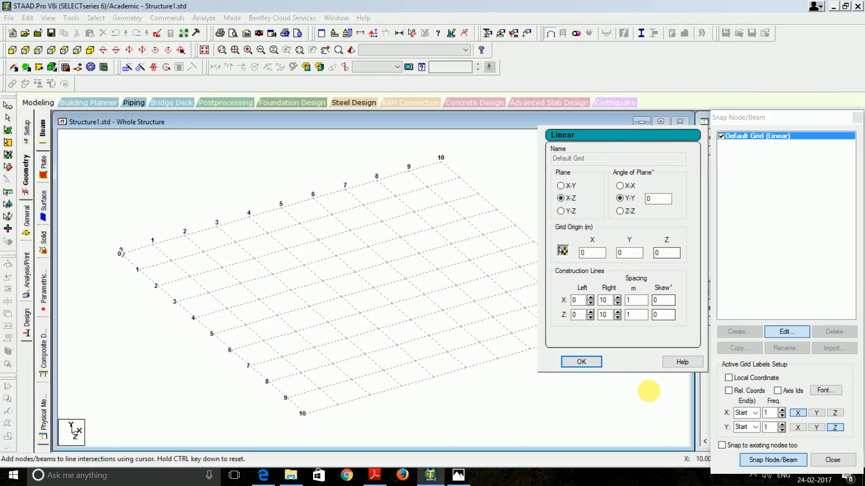
click(583, 361)
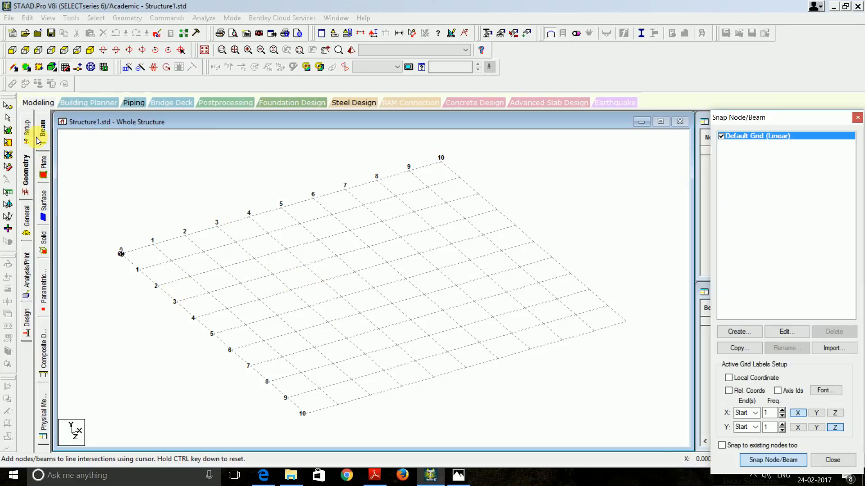
Enter node 1 at (2, 0, 2) in the Nodes table
click(857, 118)
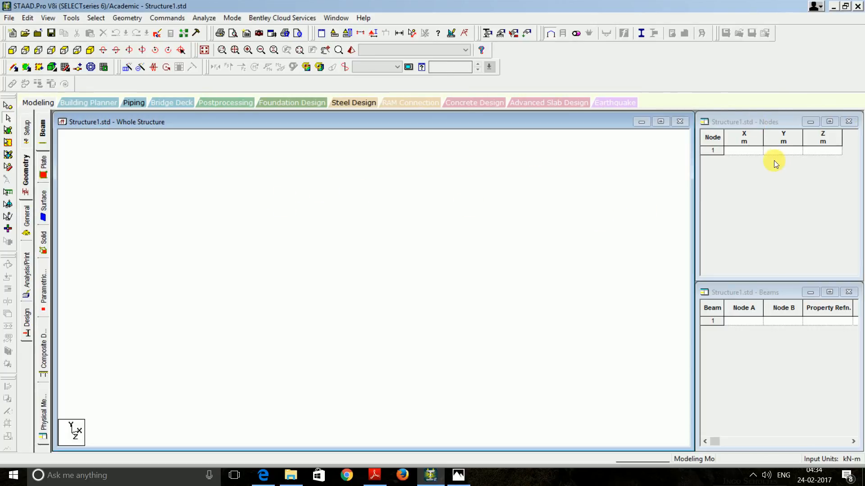
click(744, 151)
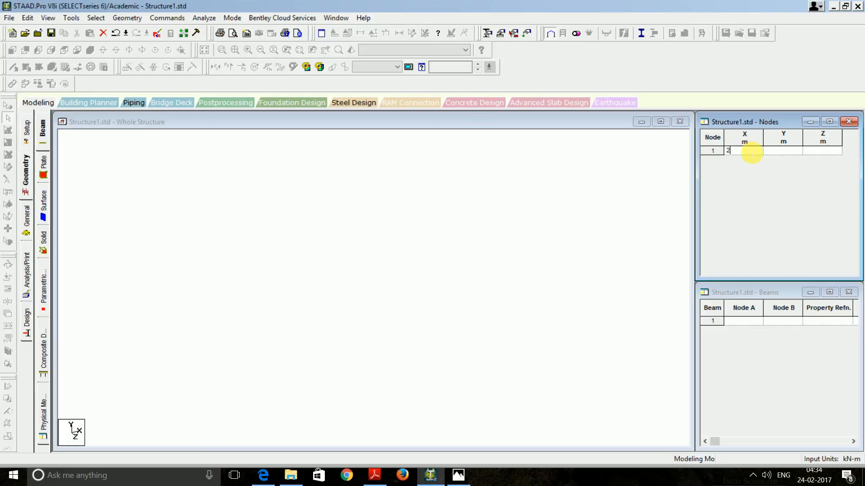
text(2)
key(Tab)
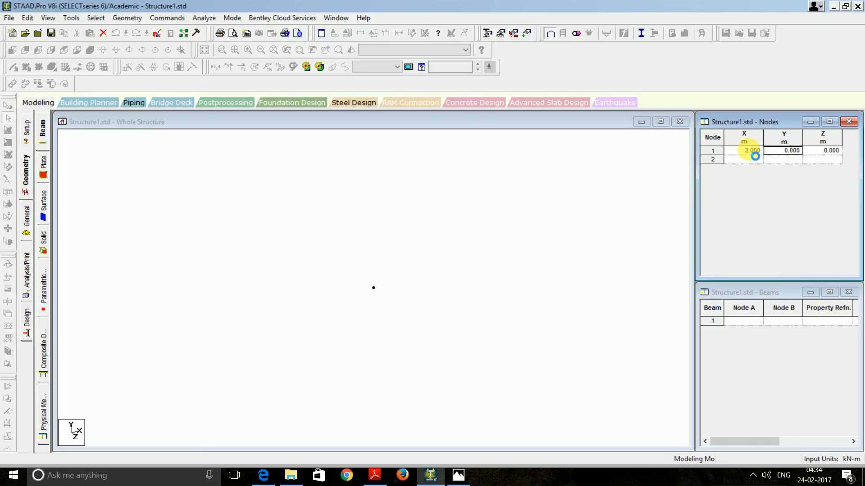
key(Tab)
text(2)
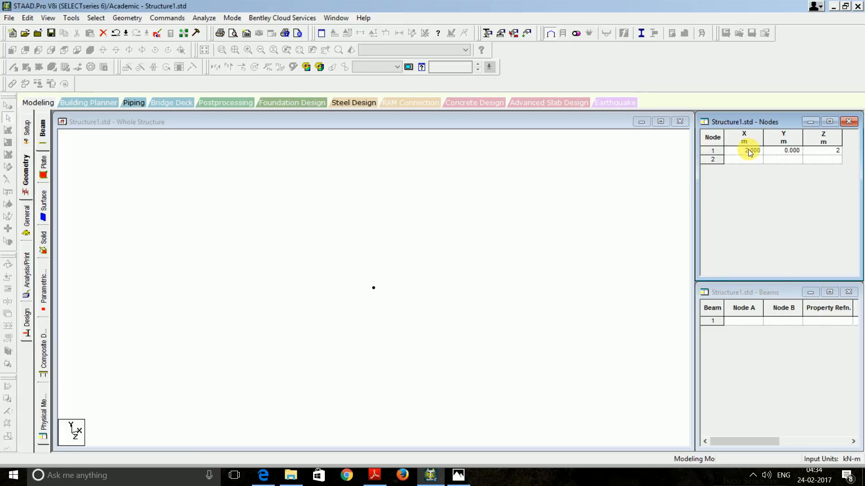
key(Return)
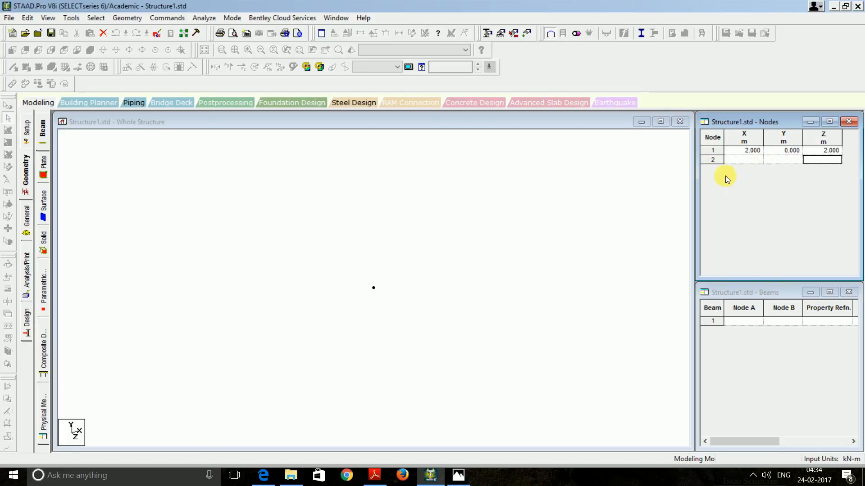
Enter node 2 at (2, 0, -2)
click(748, 159)
text(2)
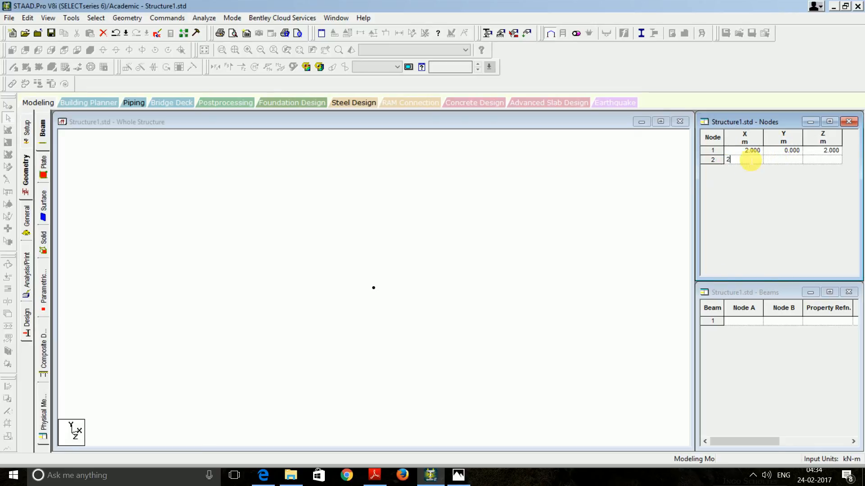
key(Tab)
key(Tab)
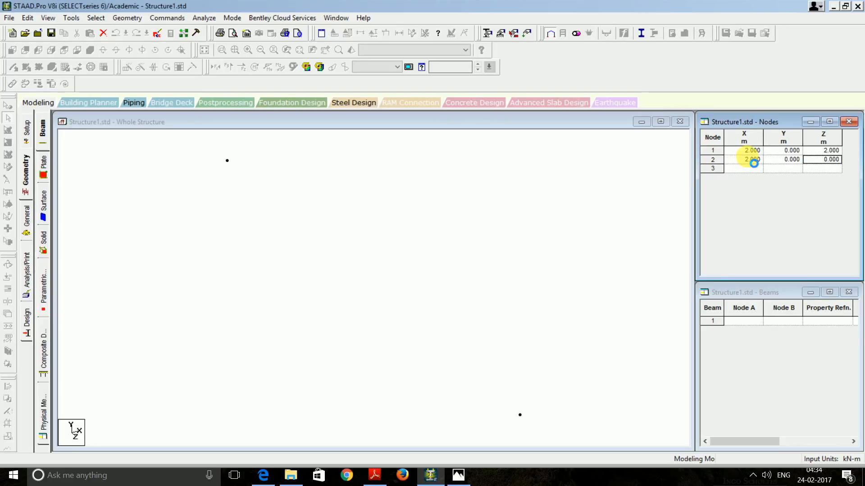
text(-2)
key(Tab)
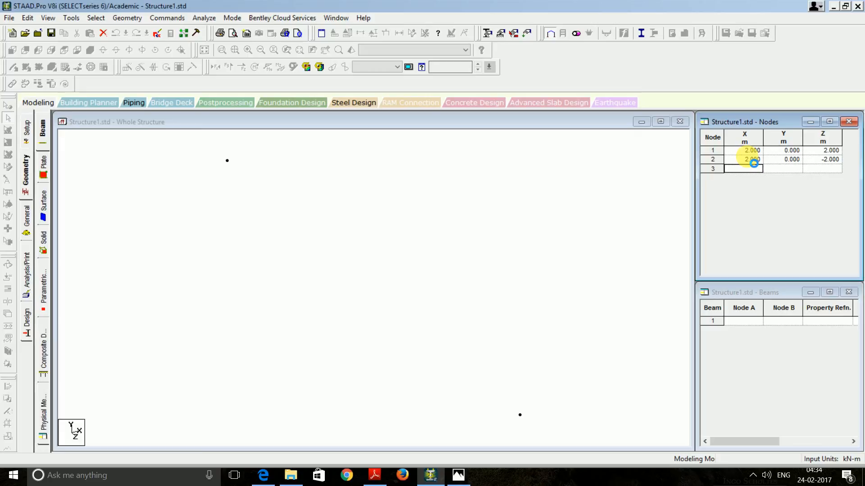
Enter nodes 3, 4 and 5 at (-2, 0, 2), (-2, 0, -2) and the origin
text(-2)
key(Tab)
key(Tab)
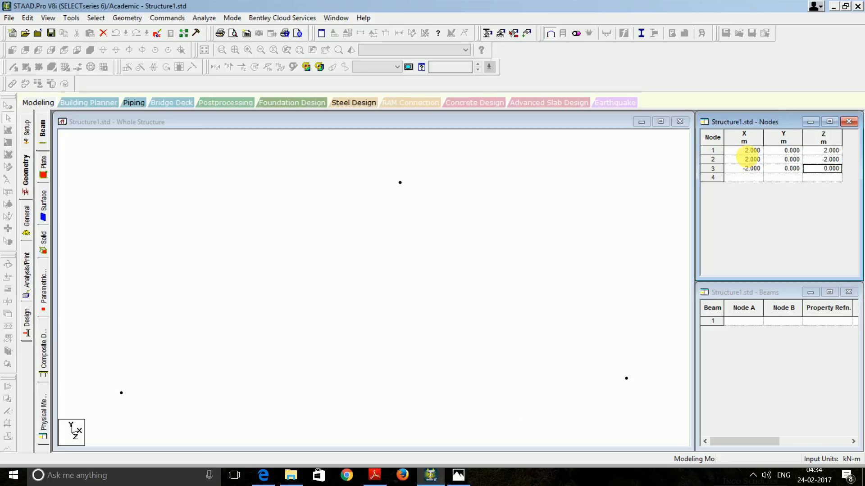
text(2)
key(Tab)
text(-2)
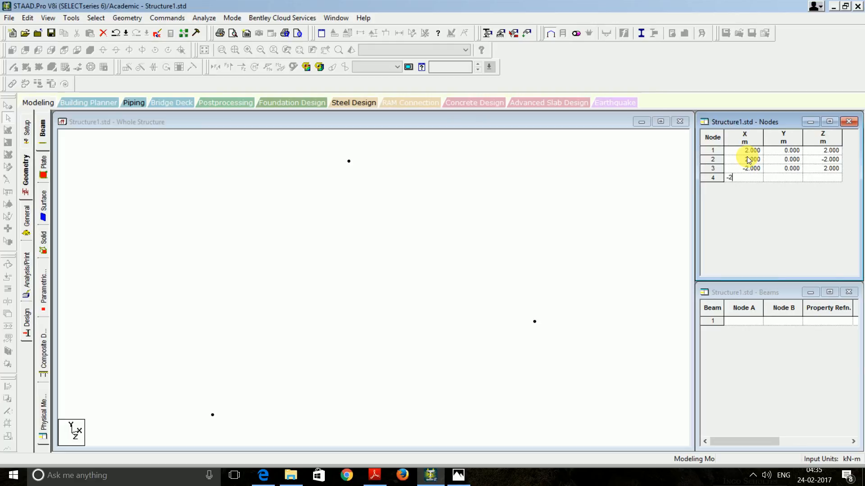
key(Tab)
key(Tab)
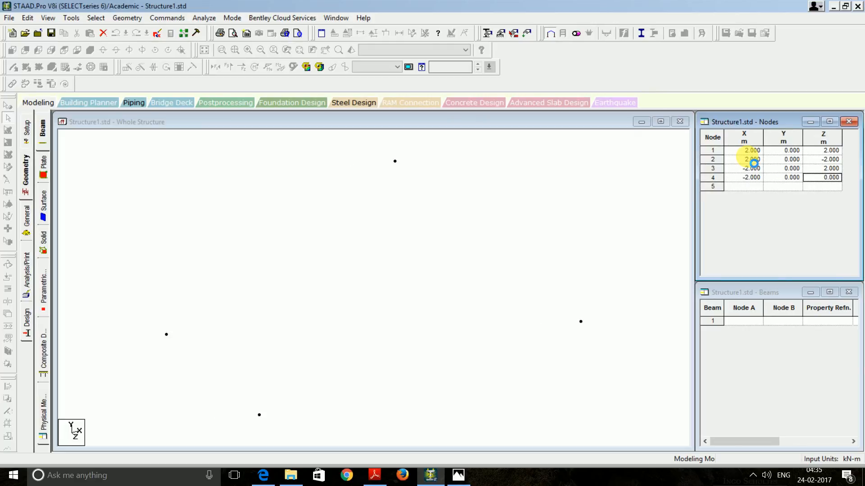
text(-2)
key(Tab)
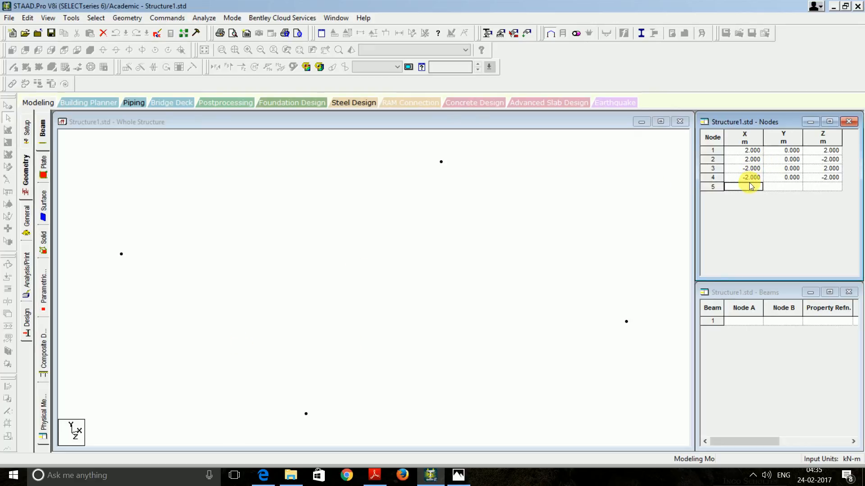
text(0)
key(Tab)
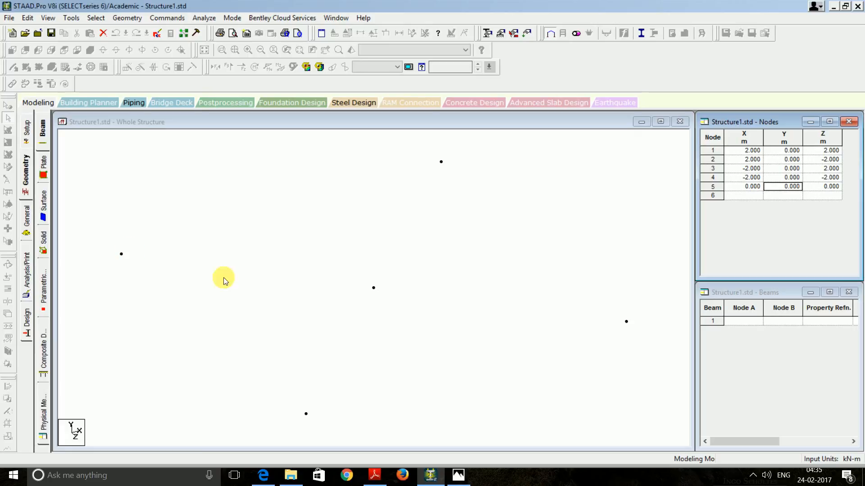
click(73, 188)
Draw beams 4–2, 2–1, 3–1 and 4–3 around the base corner nodes
click(11, 69)
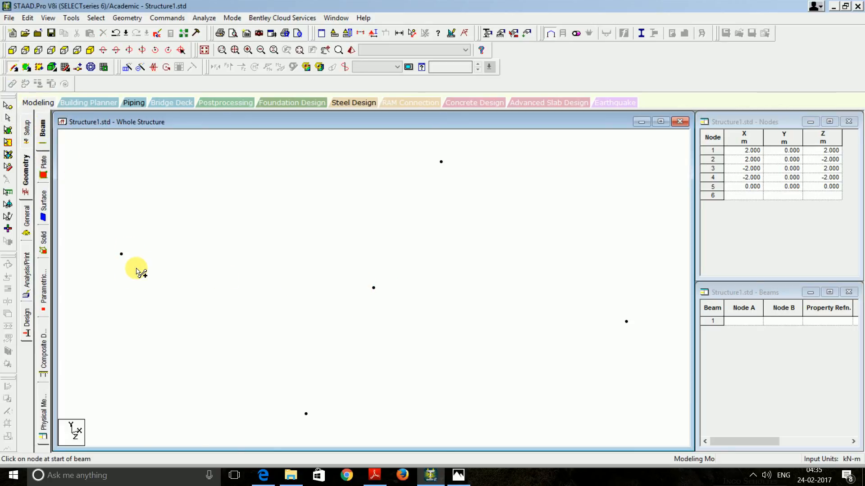
drag(121, 254, 626, 322)
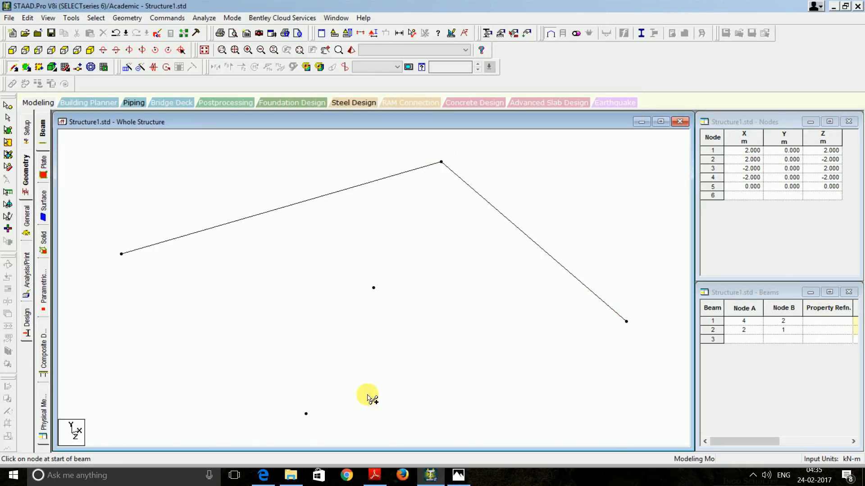
drag(306, 415, 626, 322)
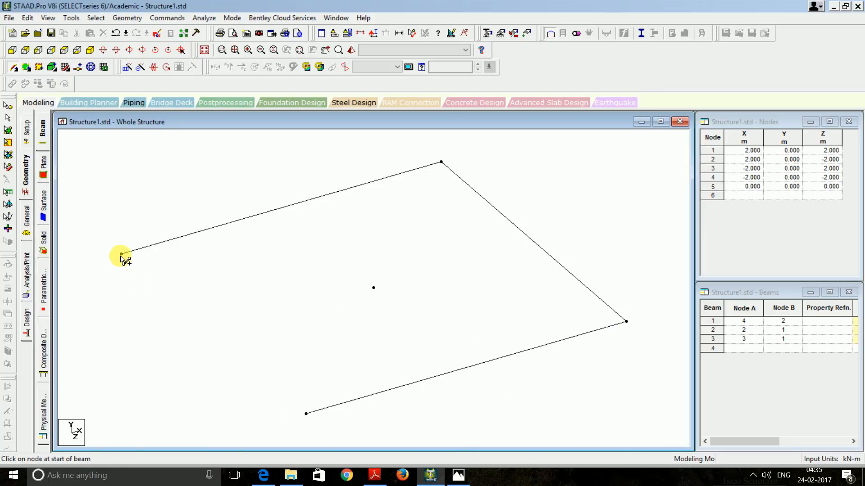
drag(121, 254, 306, 414)
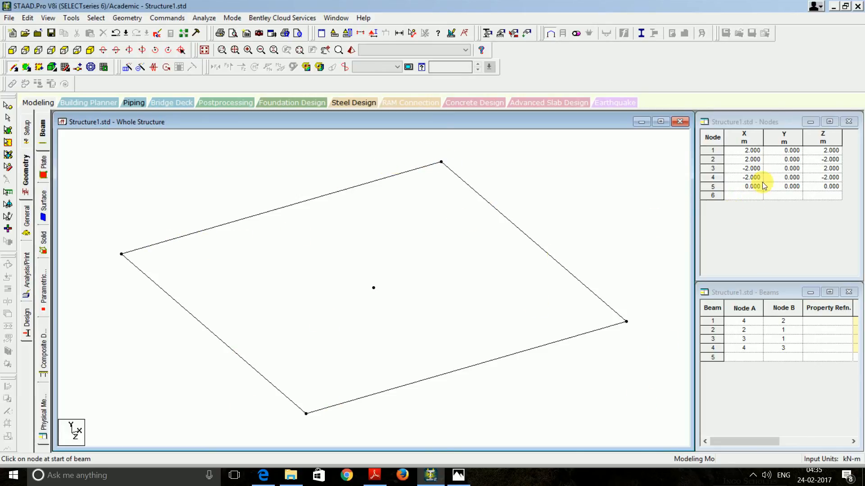
click(752, 197)
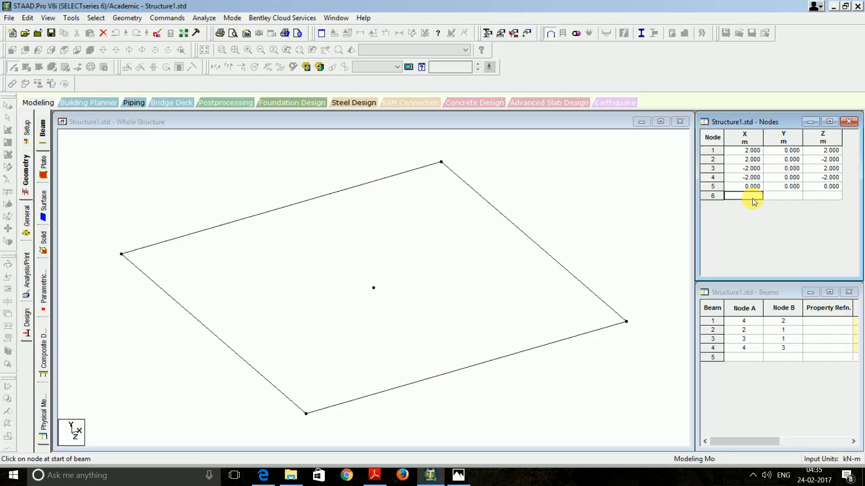
Enter top node 6 at (0.5, 12, 0.5)
text(0)
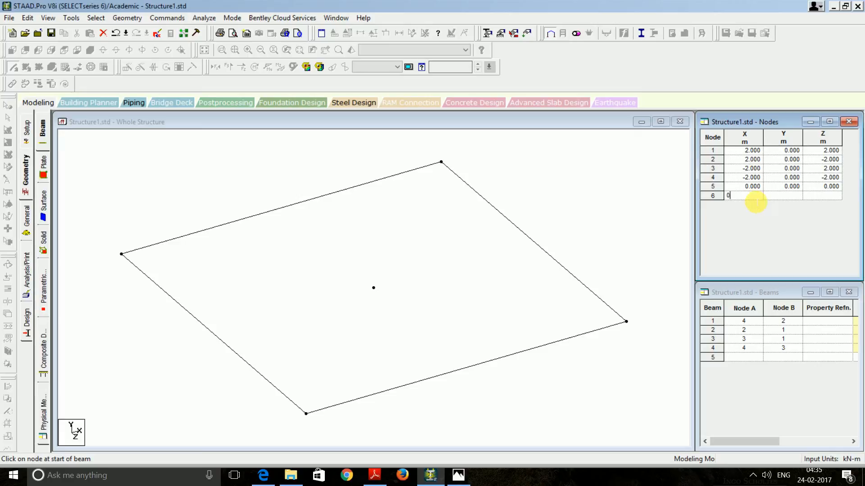
text(.5)
key(Tab)
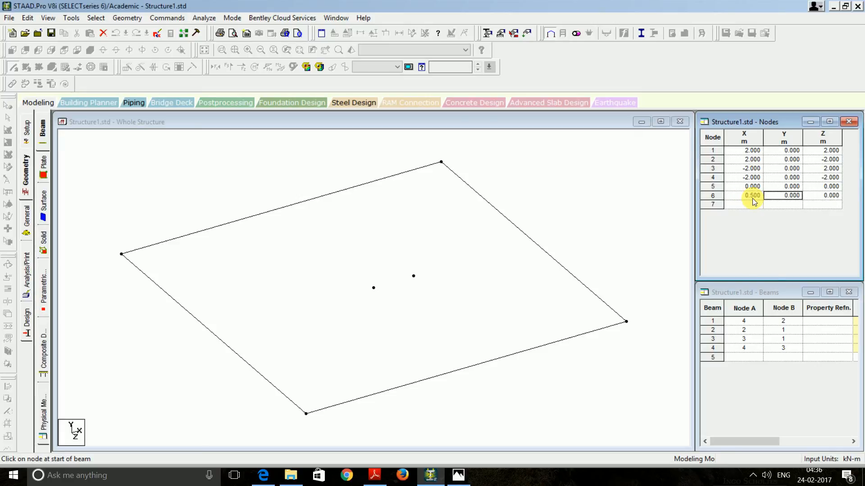
key(Tab)
text(0.5)
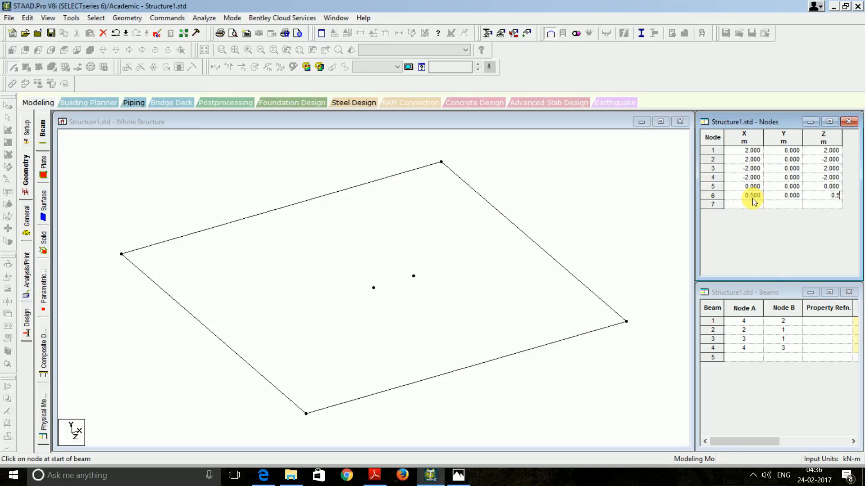
key(Left)
key(Left)
click(788, 198)
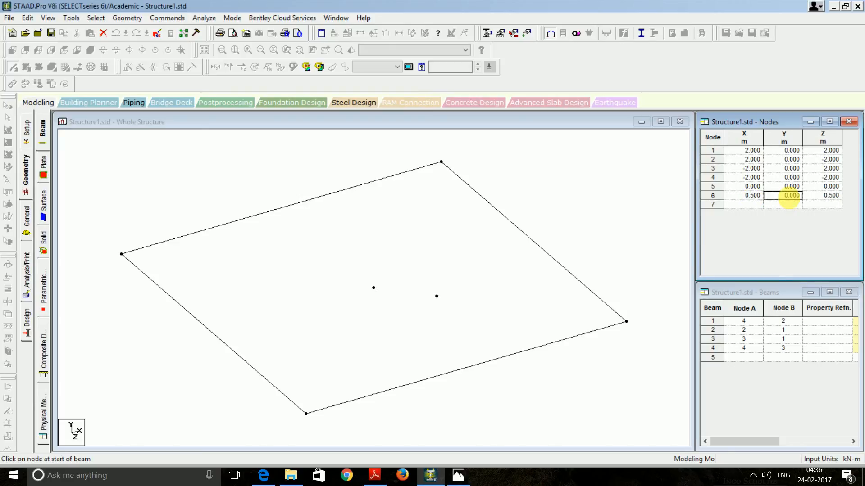
text(12)
key(Tab)
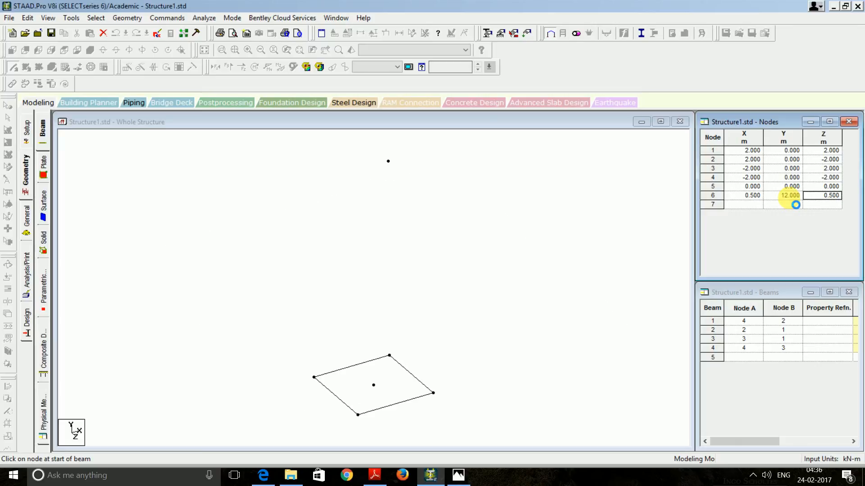
Enter top node 7 at (0.5, 12, -0.5)
click(760, 204)
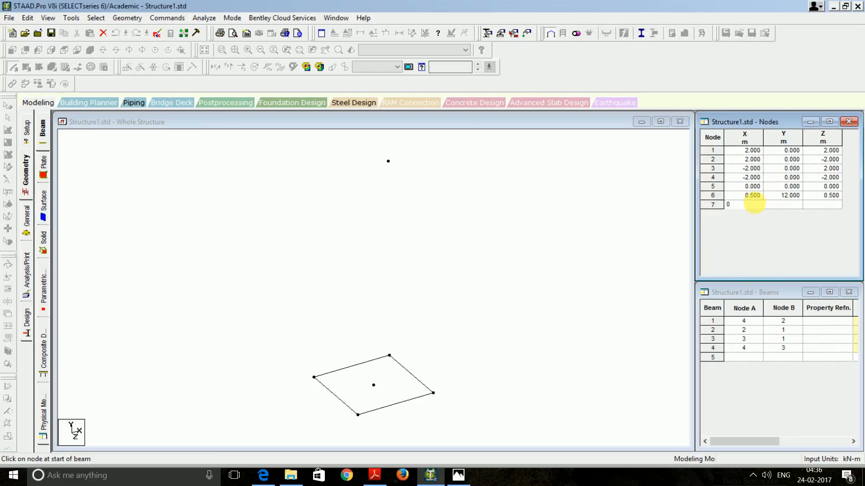
text(0.5)
key(Tab)
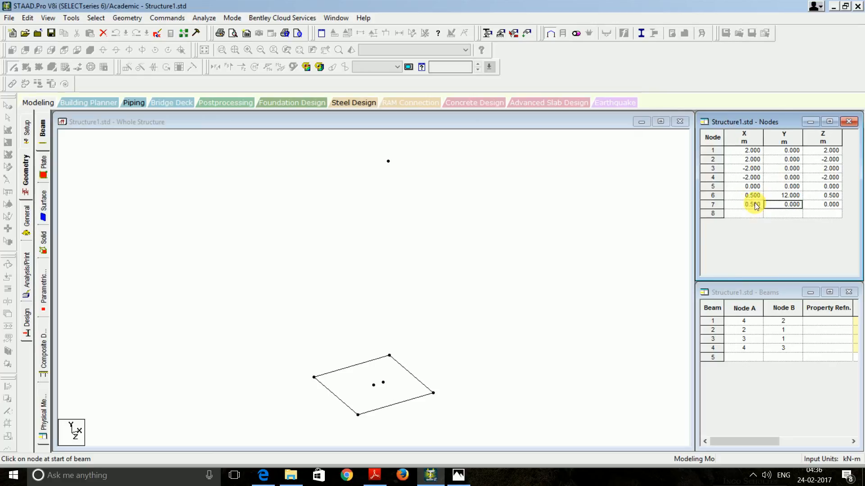
text(12)
key(Tab)
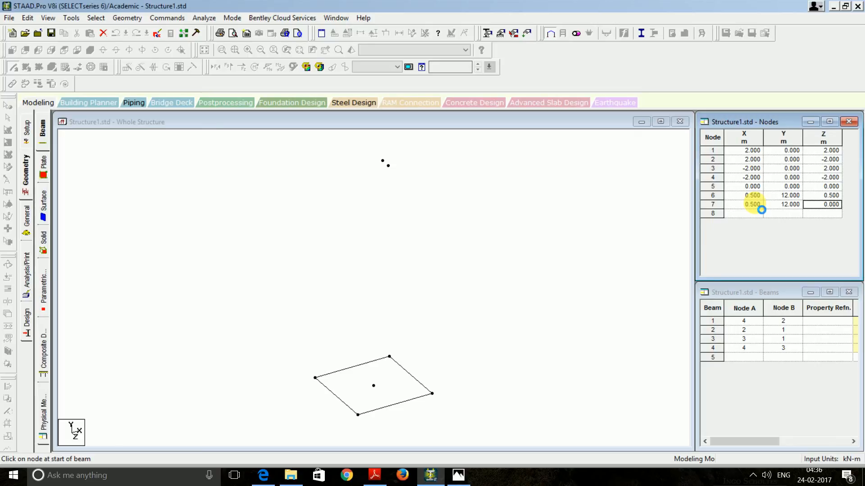
text(-0.5)
click(761, 209)
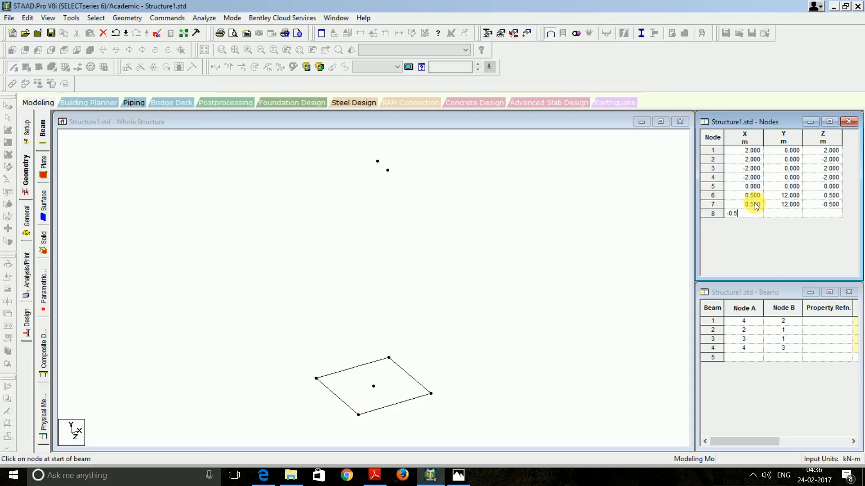
Enter top node 8 at (-0.5, 12, 0.5)
text(-0.5)
key(Tab)
text(12)
key(Tab)
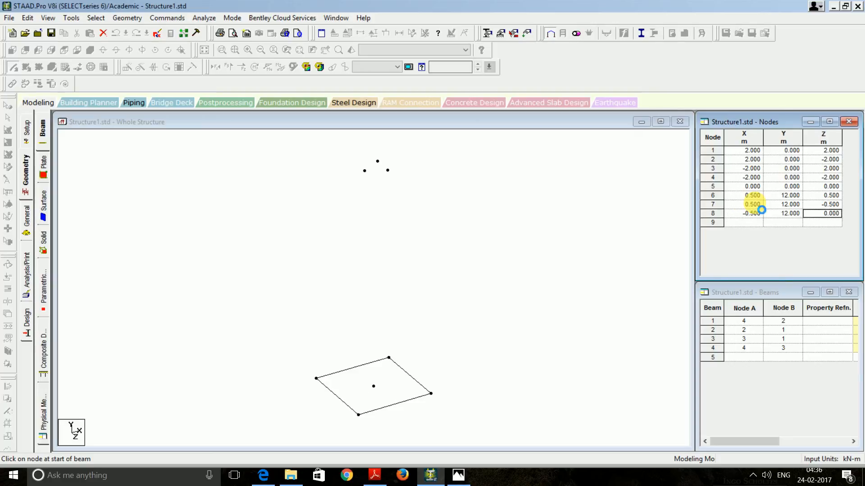
text(0)
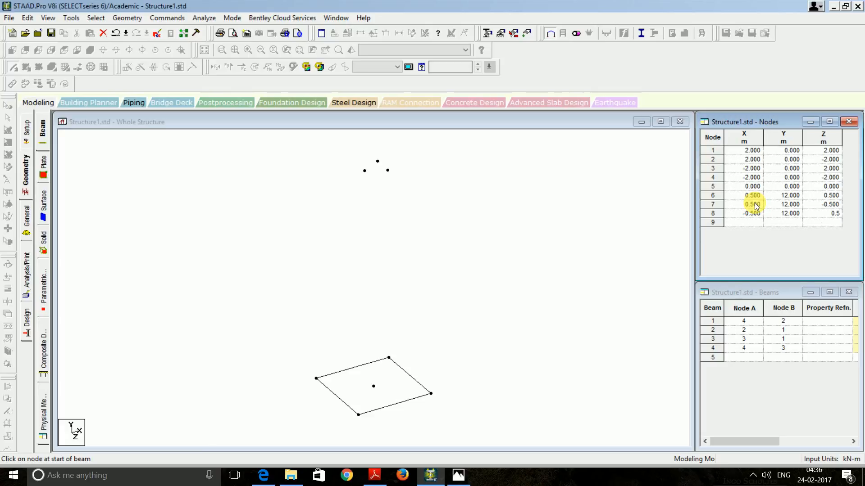
text(.5)
key(Tab)
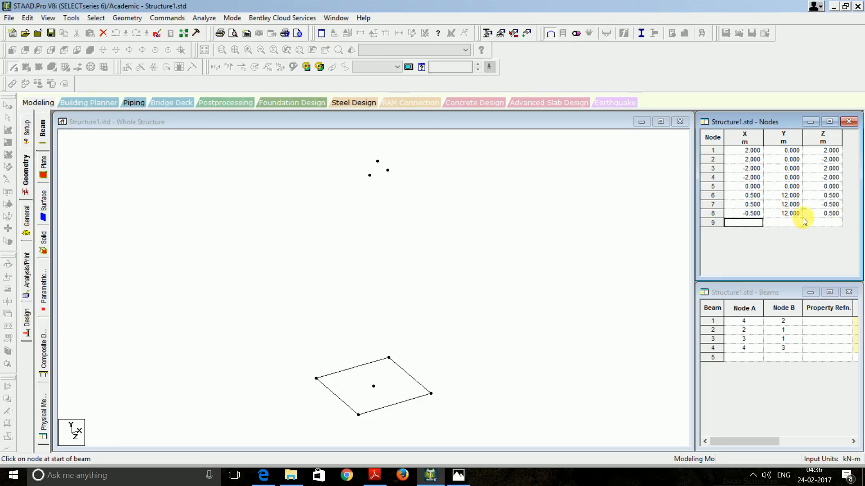
Enter top node 9 at (-0.5, 12, -0.5)
click(753, 225)
text(0.5)
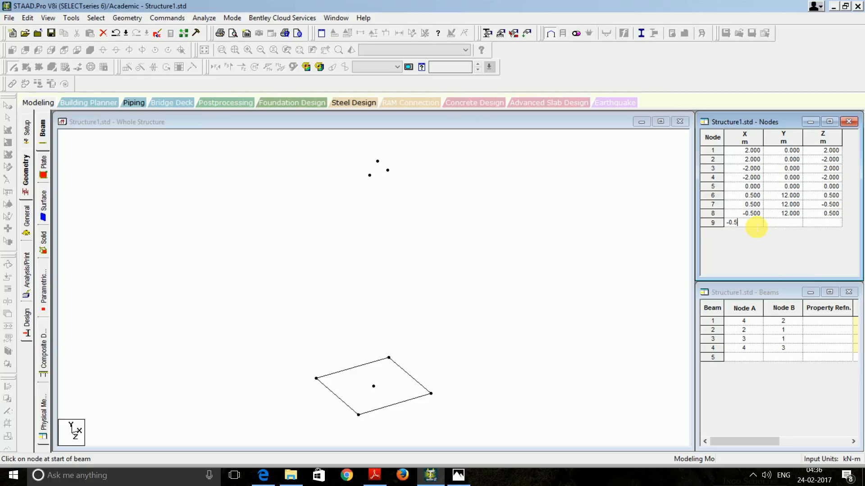
key(Tab)
text(12)
key(Tab)
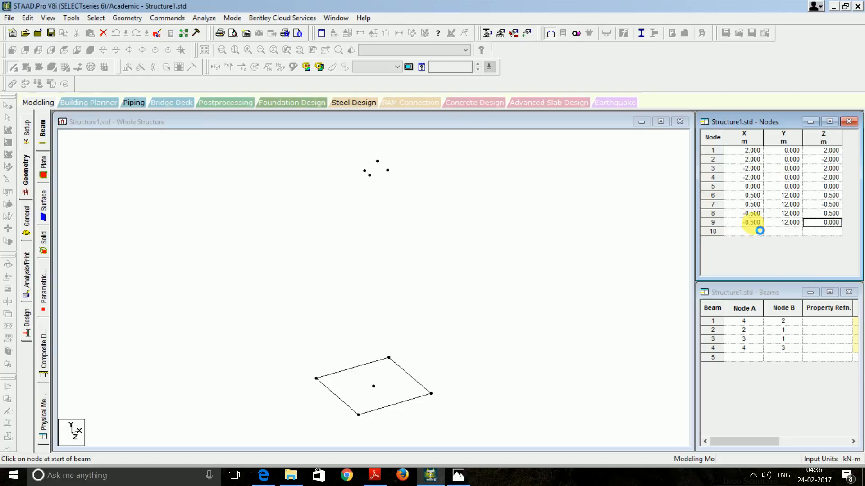
text(-)
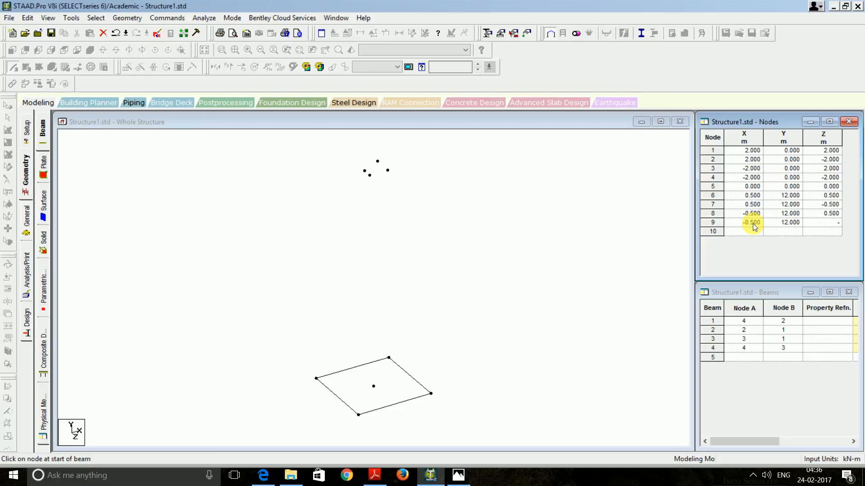
text(0.5)
key(Tab)
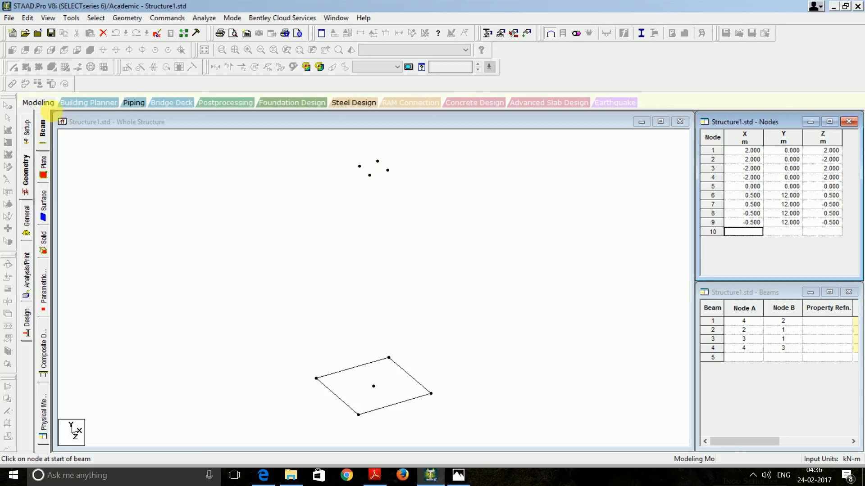
Join top nodes 6–9 into a small square with beams
click(164, 180)
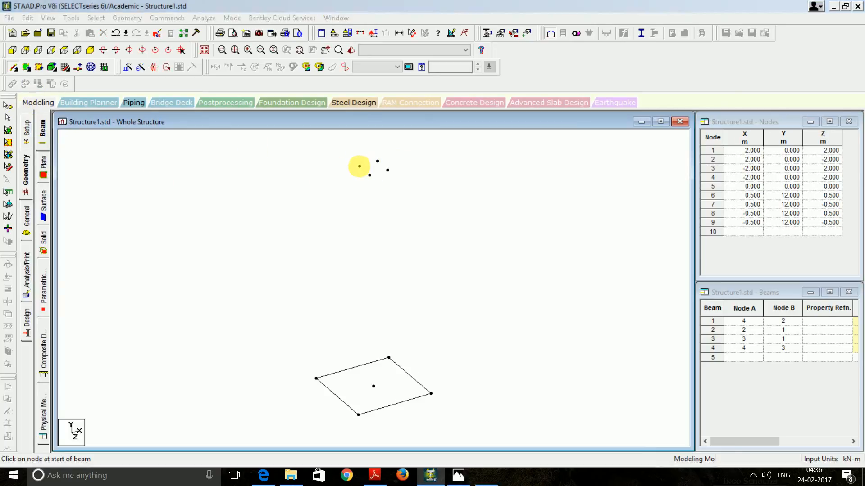
click(359, 167)
click(377, 160)
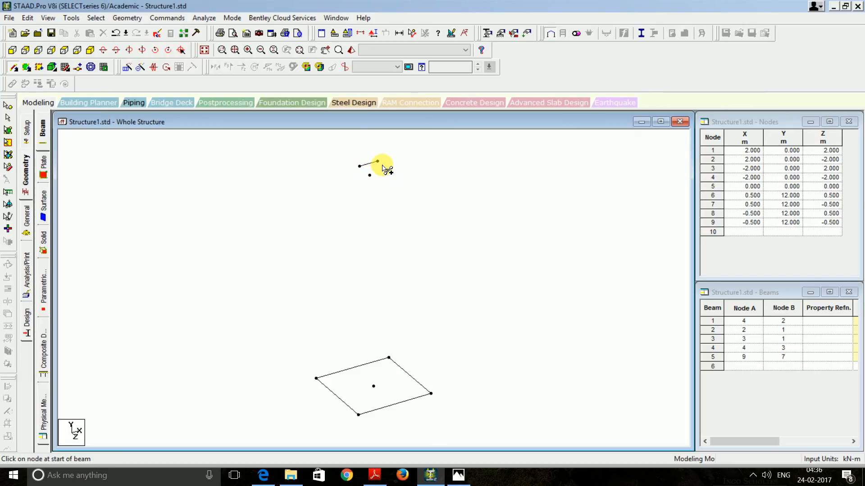
mouse_move(378, 162)
mouse_down()
mouse_move(395, 175)
mouse_move(370, 179)
mouse_move(388, 174)
mouse_move(366, 288)
mouse_move(358, 415)
mouse_up()
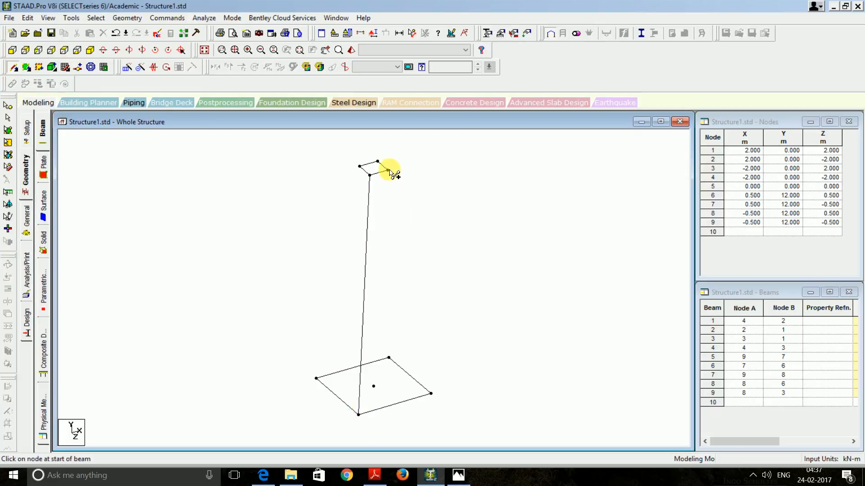
Draw the four leg beams from the top nodes down to the base corners
drag(390, 171, 431, 394)
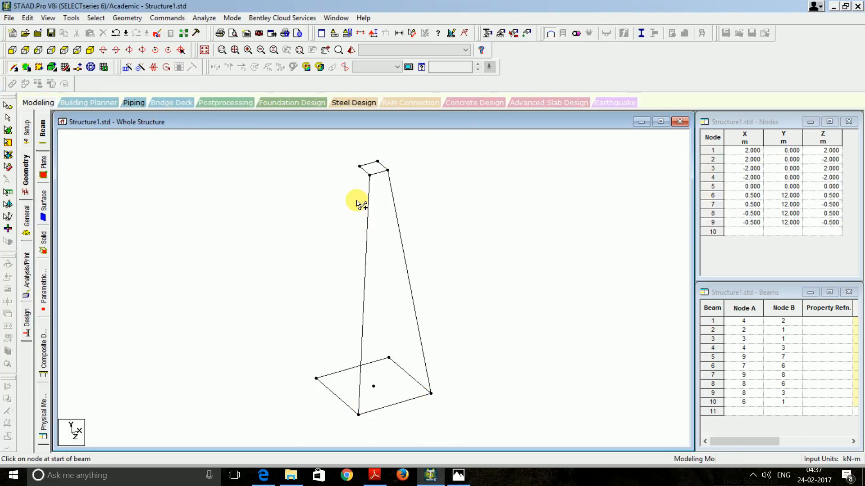
drag(360, 167, 316, 379)
drag(377, 161, 388, 358)
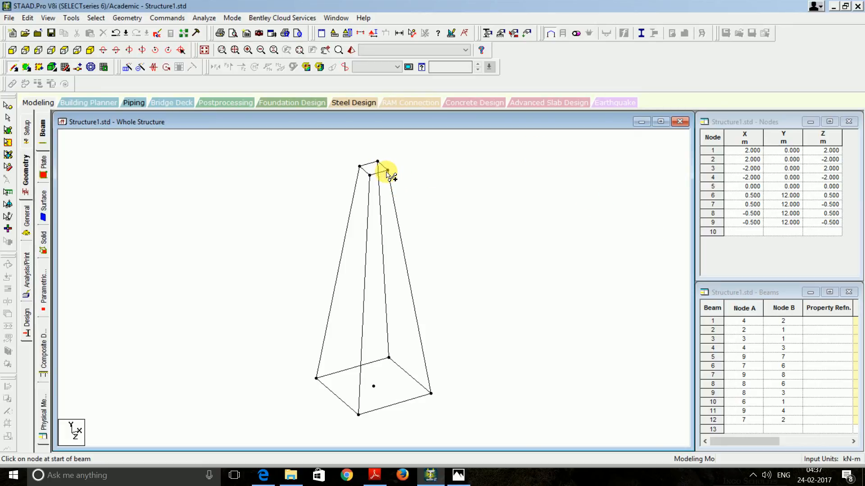
Insert two equally spaced nodes on leg beams 11 and 9
click(81, 68)
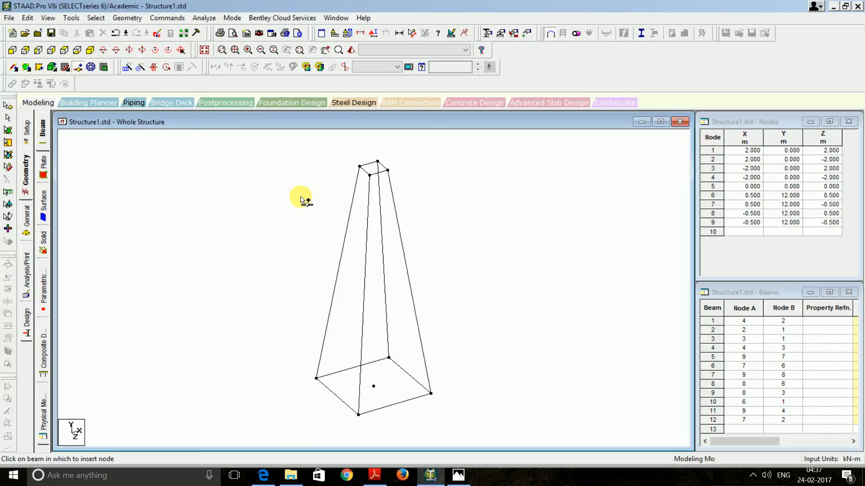
click(342, 253)
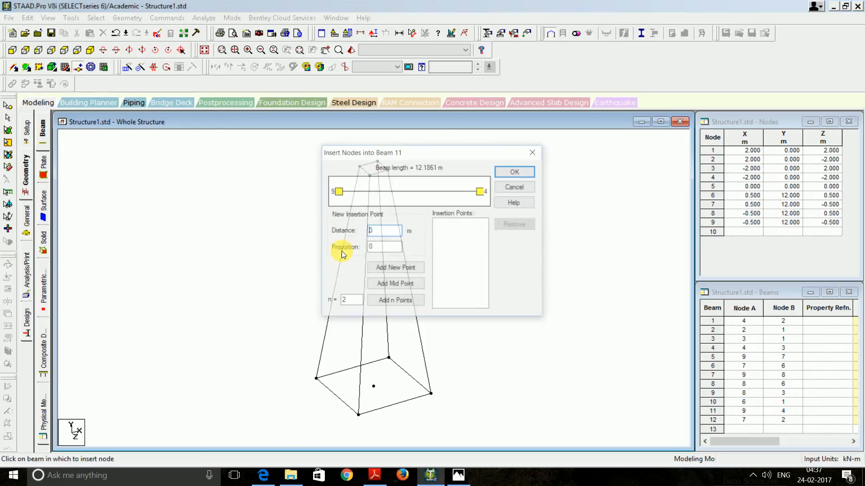
click(388, 308)
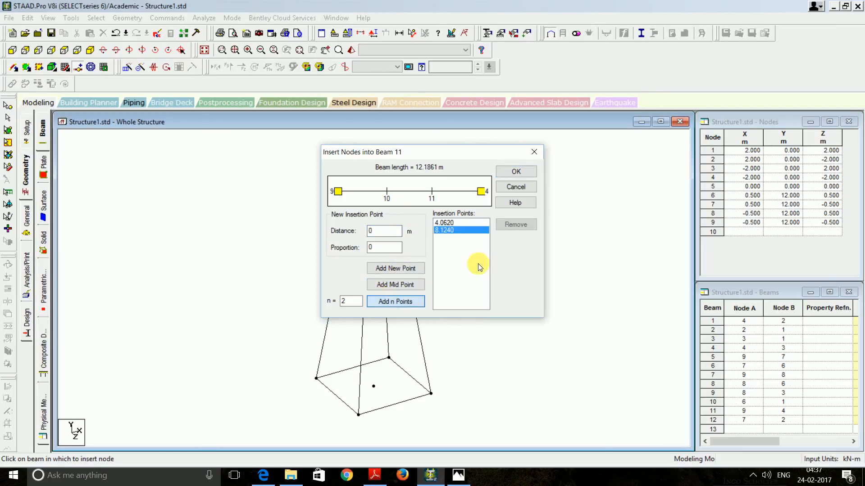
click(516, 172)
click(367, 290)
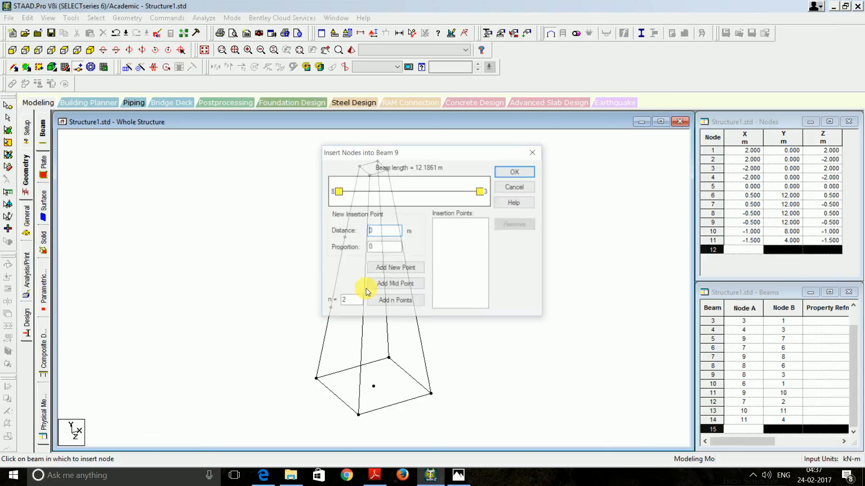
click(395, 300)
click(514, 172)
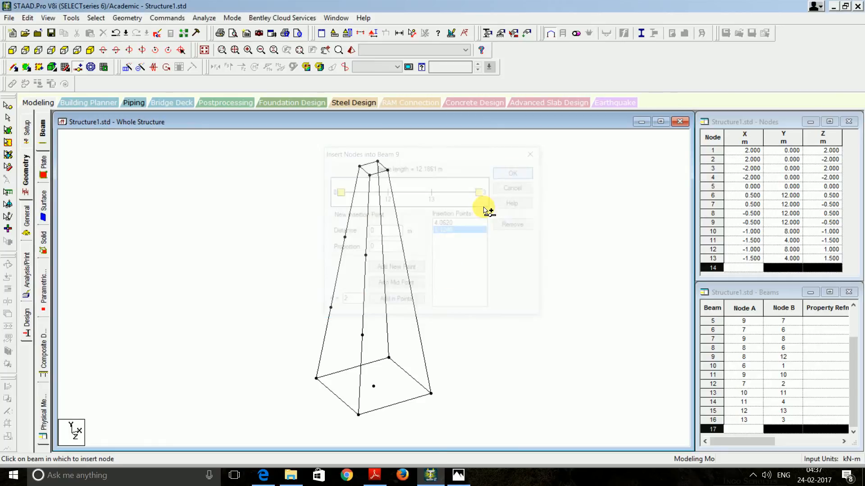
Insert two equally spaced nodes on leg beams 10 and 12
click(412, 289)
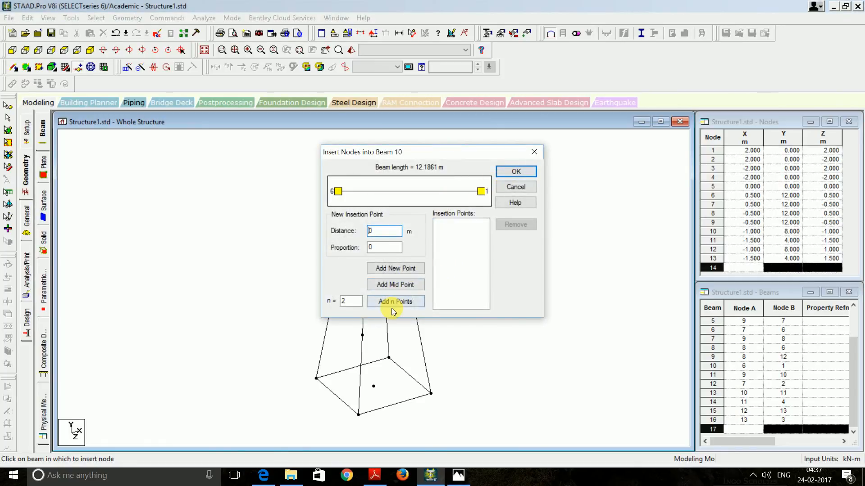
click(391, 307)
click(516, 171)
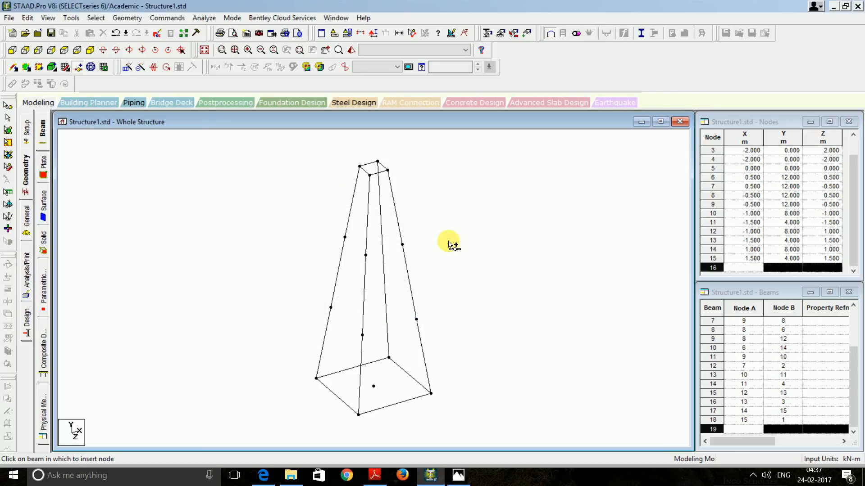
click(384, 260)
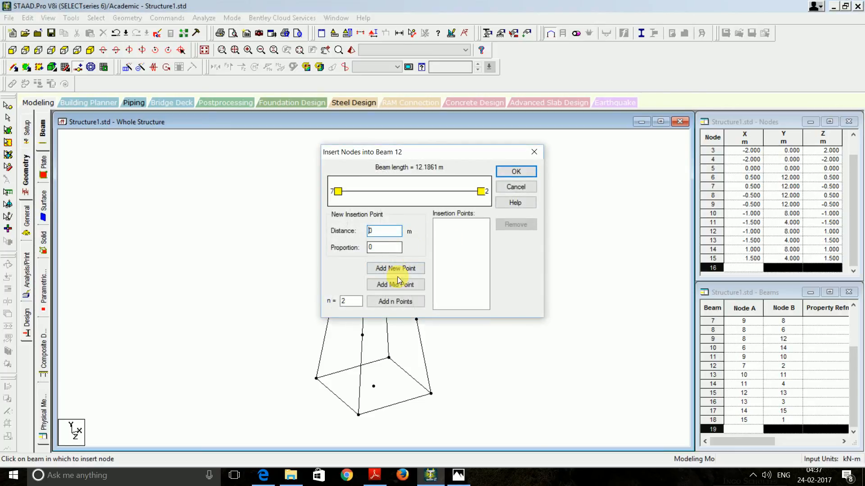
click(397, 302)
click(516, 171)
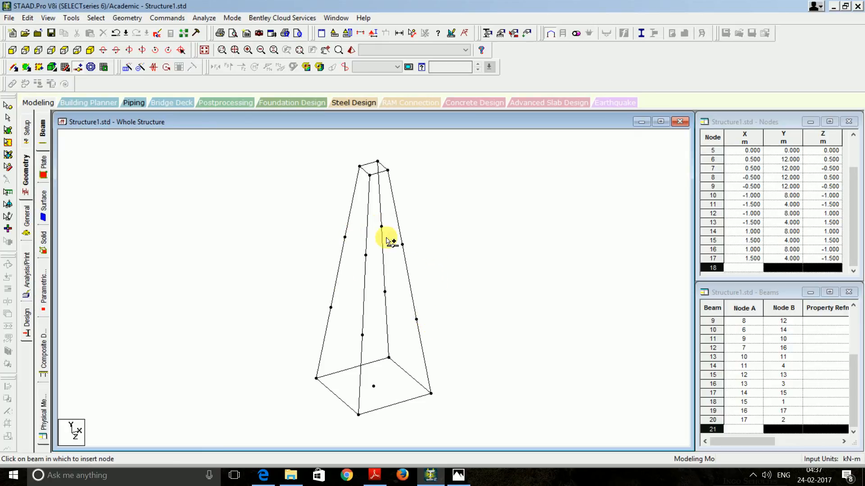
Draw a horizontal beam between leg nodes at 8 m, declining a mid-beam node
click(15, 68)
drag(366, 256, 402, 244)
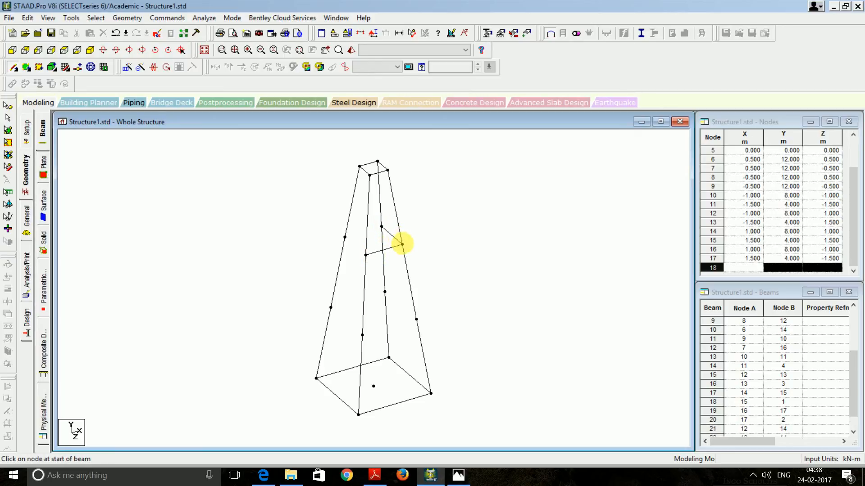
drag(344, 236, 365, 263)
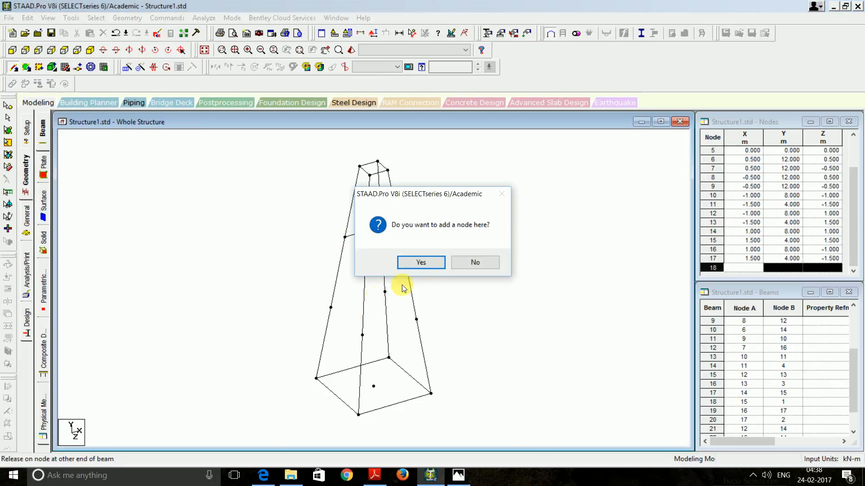
click(460, 265)
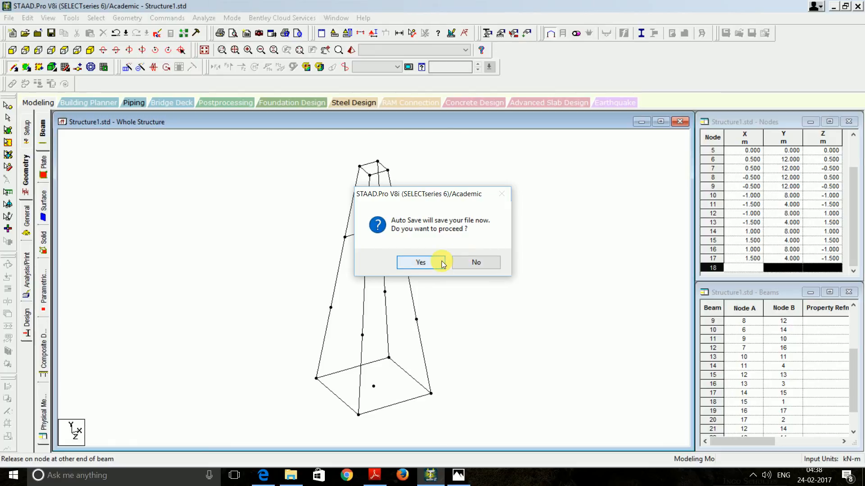
click(442, 264)
click(444, 258)
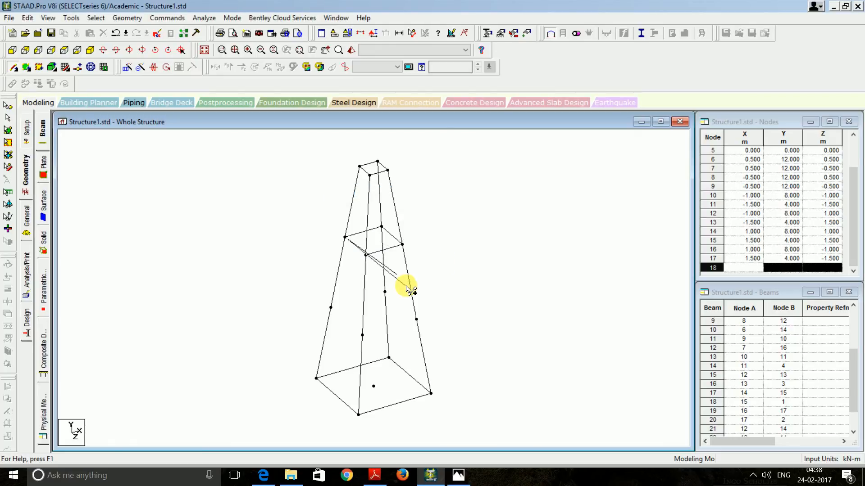
key(Escape)
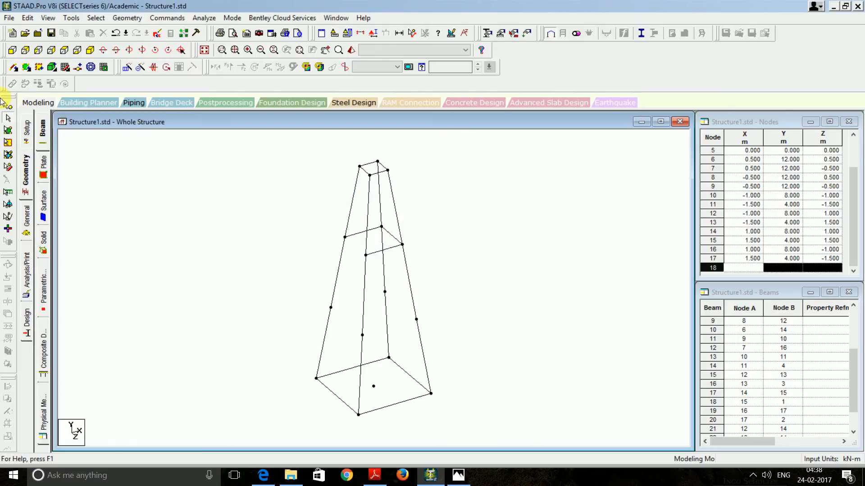
Complete the 8 m horizontal ring and add beams between the lower leg nodes
click(14, 65)
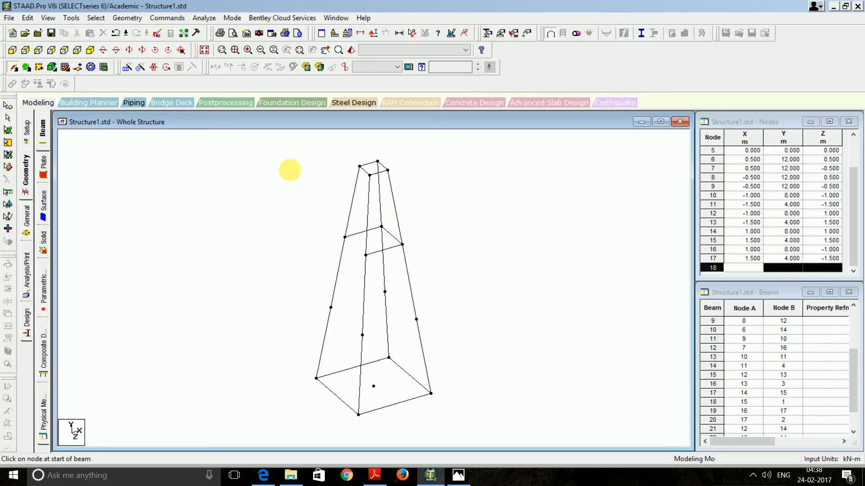
click(366, 255)
click(345, 237)
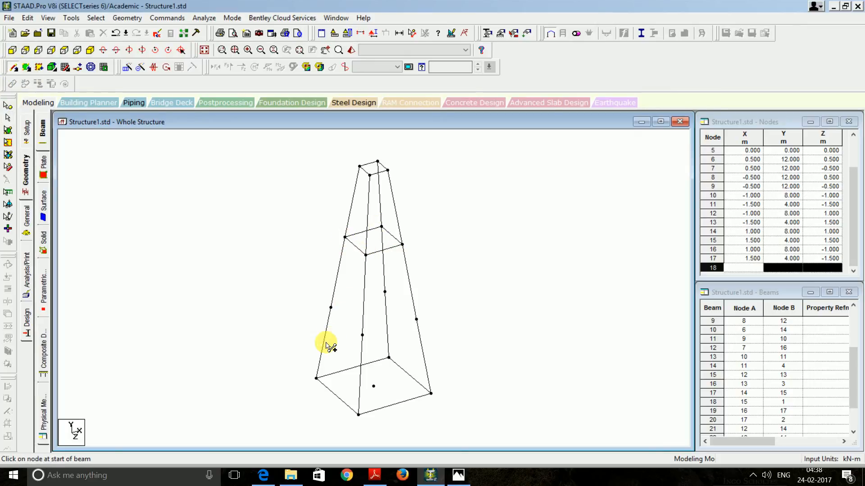
drag(333, 309, 359, 332)
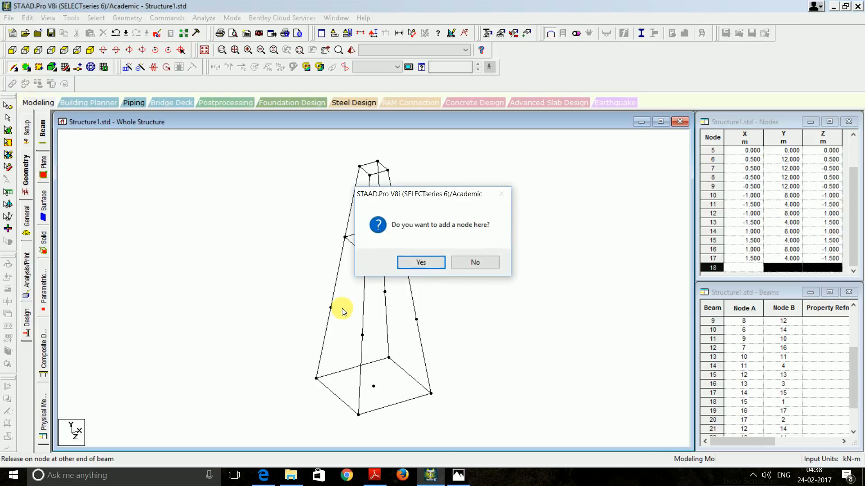
click(421, 263)
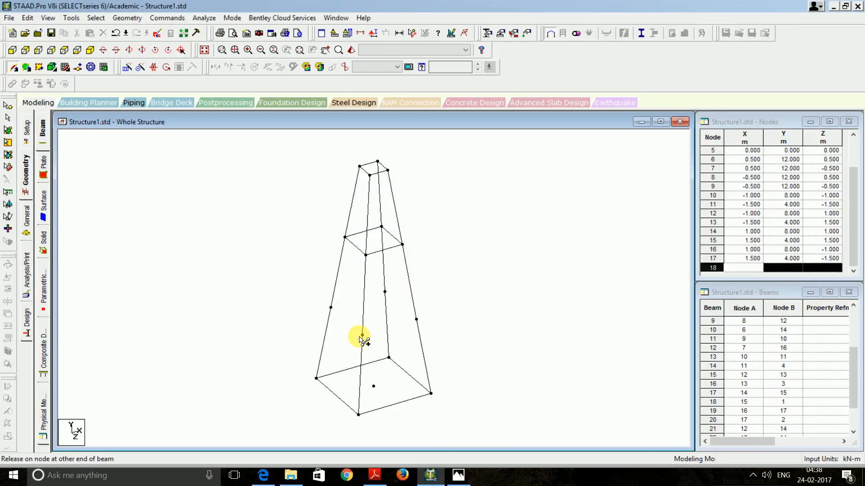
drag(362, 335, 363, 335)
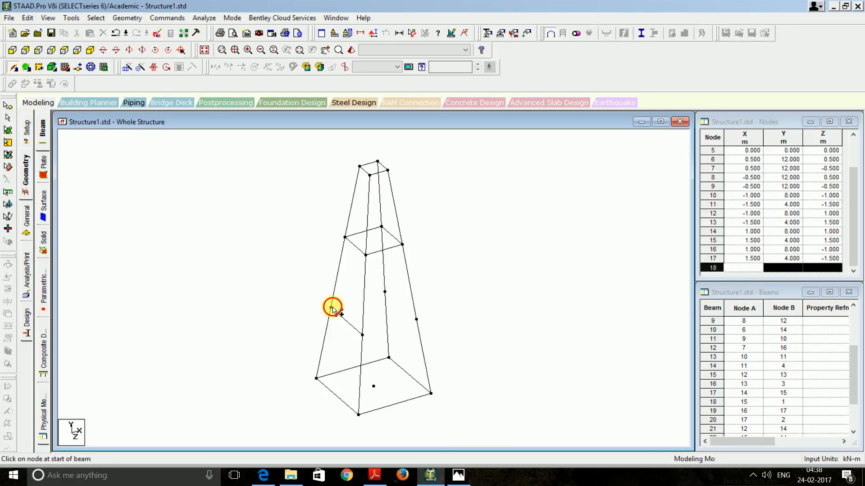
drag(332, 308, 362, 335)
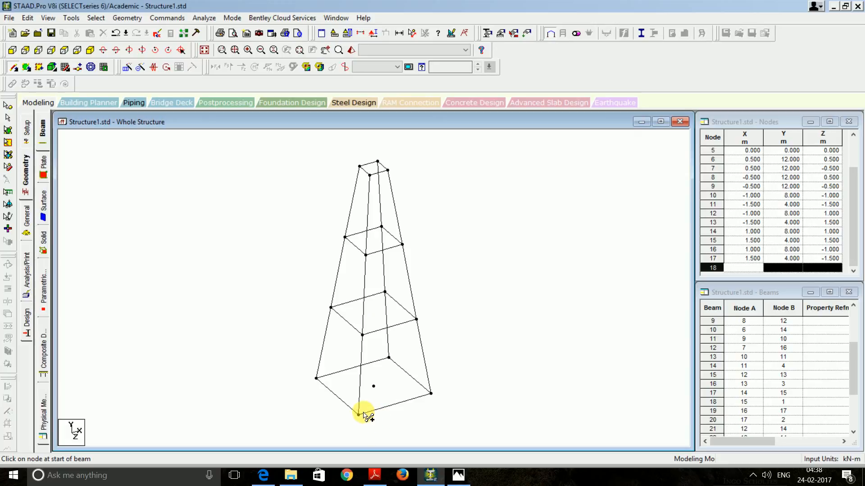
Add diagonal braces from the bottom front node up through the panels to the top
drag(359, 415, 416, 320)
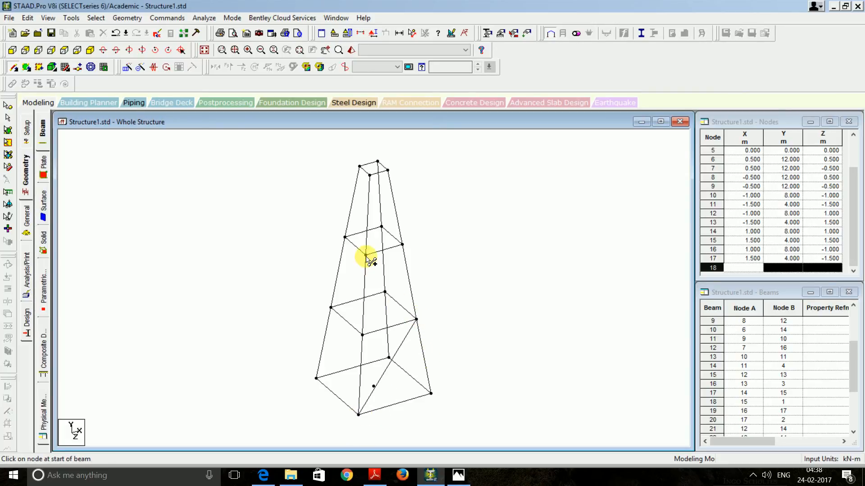
drag(366, 256, 417, 319)
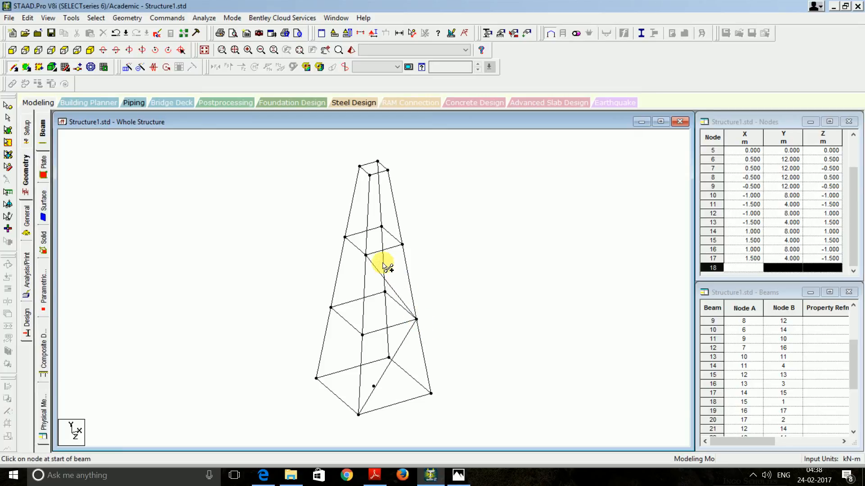
drag(366, 255, 387, 170)
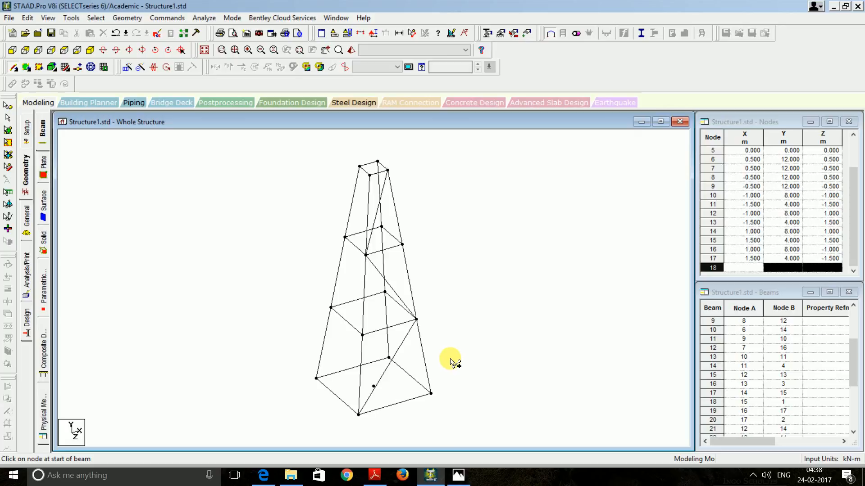
Rotate the tower to check bracing, then select bottom diagonal beam 29 (nodes 3–15)
key(Left)
key(Left)
key(Left)
key(Left)
key(Left)
key(Left)
key(Left)
key(Left)
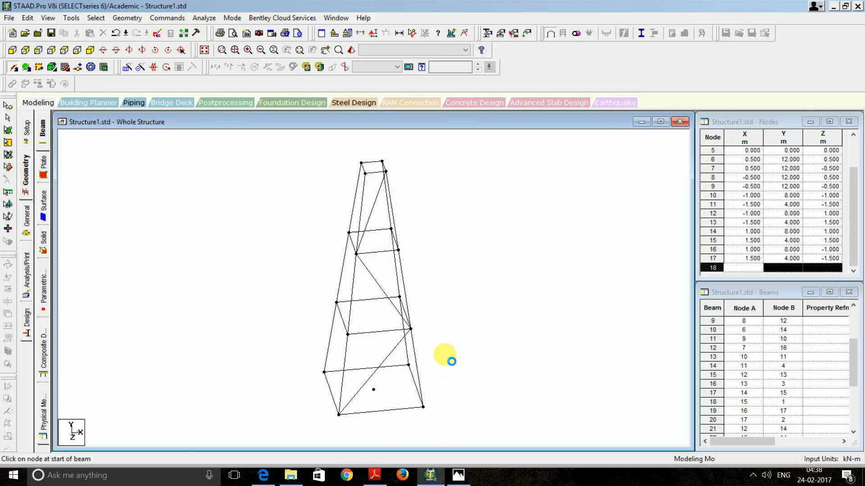
key(Left)
key(Left)
key(Left)
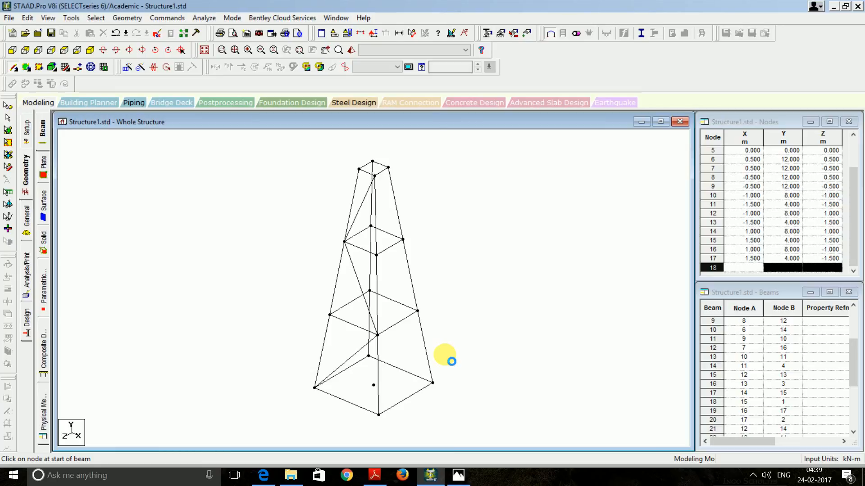
key(Left)
key(Left)
key(Left)
key(Left)
key(Left)
key(Left)
key(Left)
key(Left)
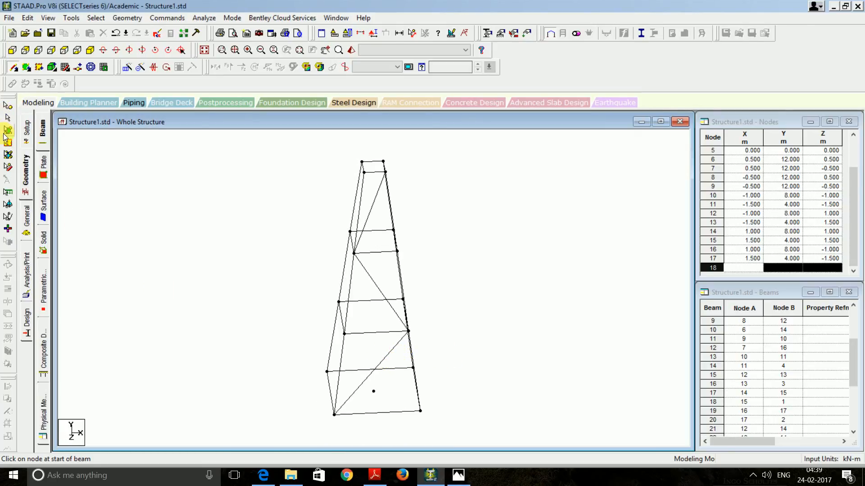
click(7, 118)
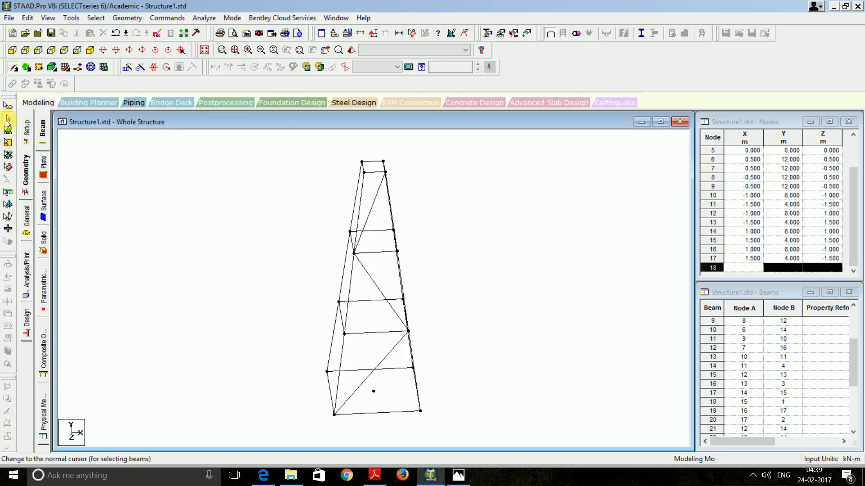
click(383, 359)
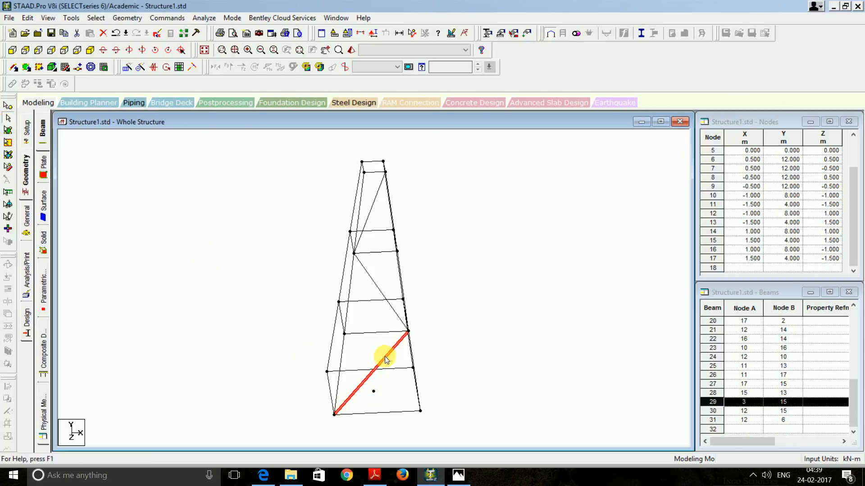
click(140, 68)
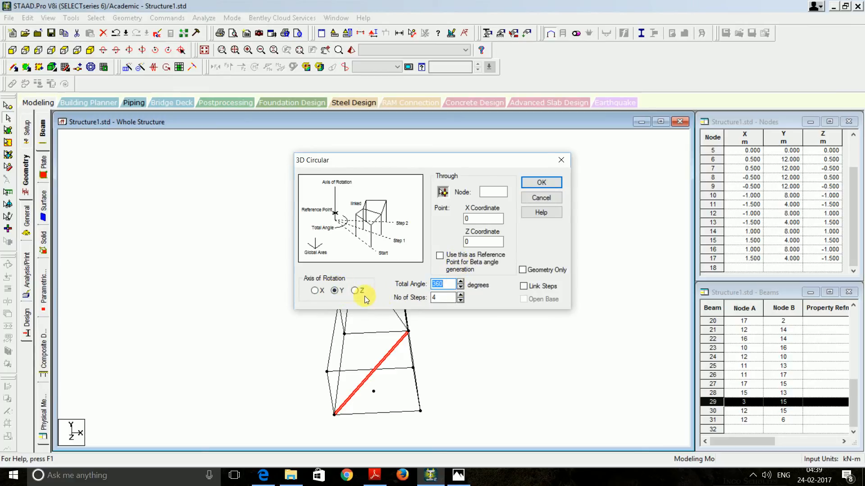
click(542, 182)
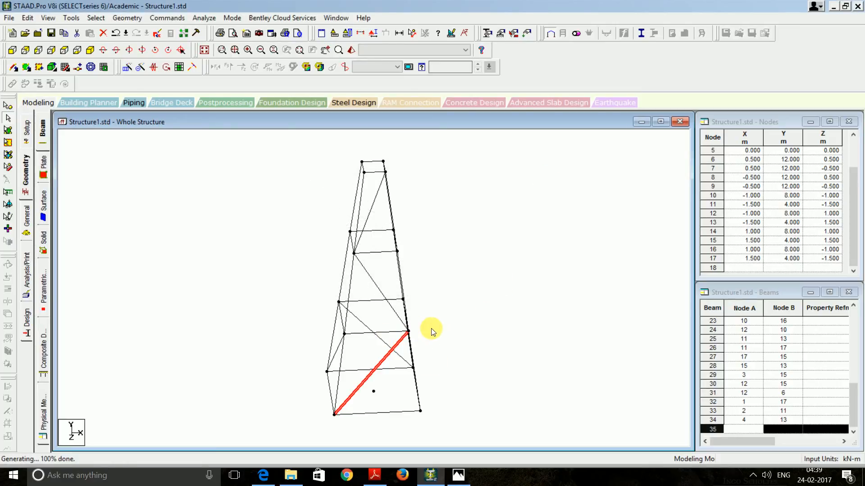
key(Left)
key(Left)
key(Left)
key(Left)
key(Left)
key(Left)
key(Left)
key(Left)
key(Left)
key(Left)
key(Left)
key(Left)
key(Left)
key(Left)
key(Left)
key(Left)
key(Left)
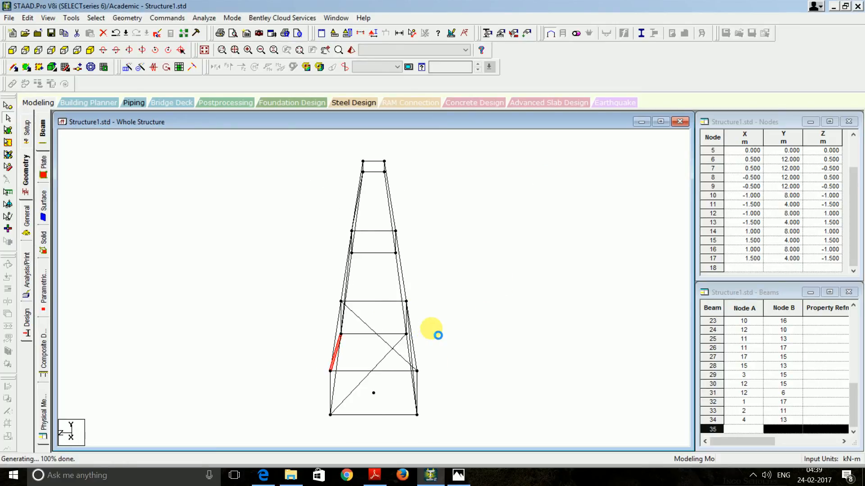
key(Left)
key(Left)
key(Left)
key(Left)
key(Left)
key(Left)
key(Left)
key(Left)
key(Left)
key(Left)
key(Left)
key(Left)
key(Left)
key(Left)
key(Left)
key(Left)
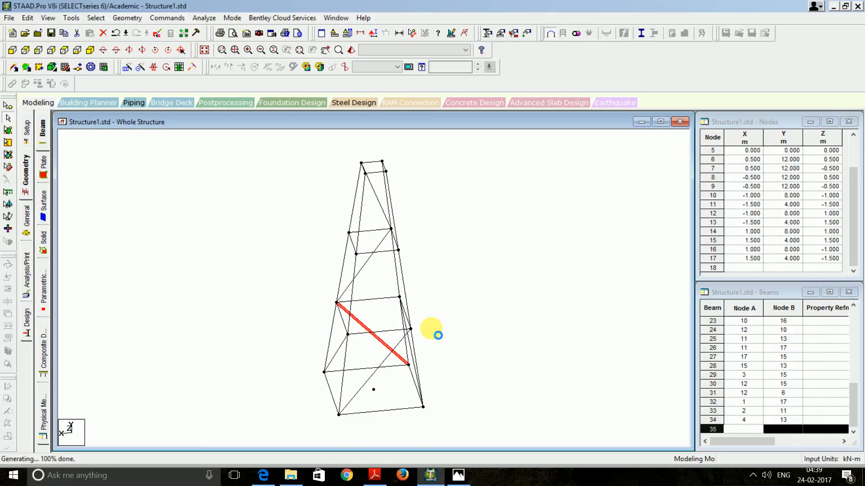
key(Left)
key(Left)
key(Left)
key(Left)
key(Left)
key(Left)
key(Left)
key(Left)
key(Left)
key(Left)
key(Left)
key(Left)
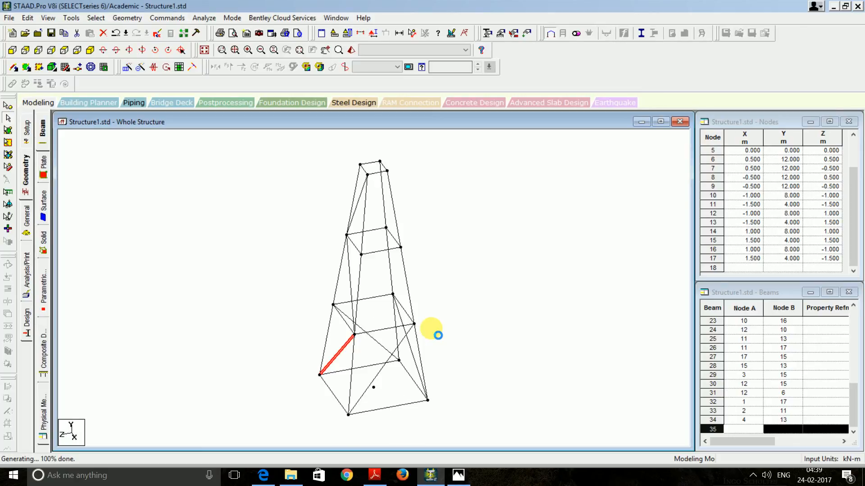
key(ctrl+z)
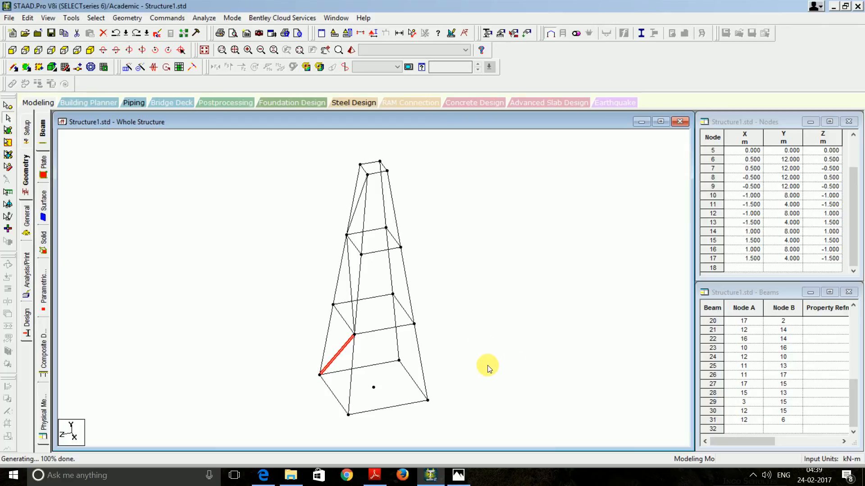
Draw diagonal braces across the lower and upper panels of the next tower faces
click(13, 67)
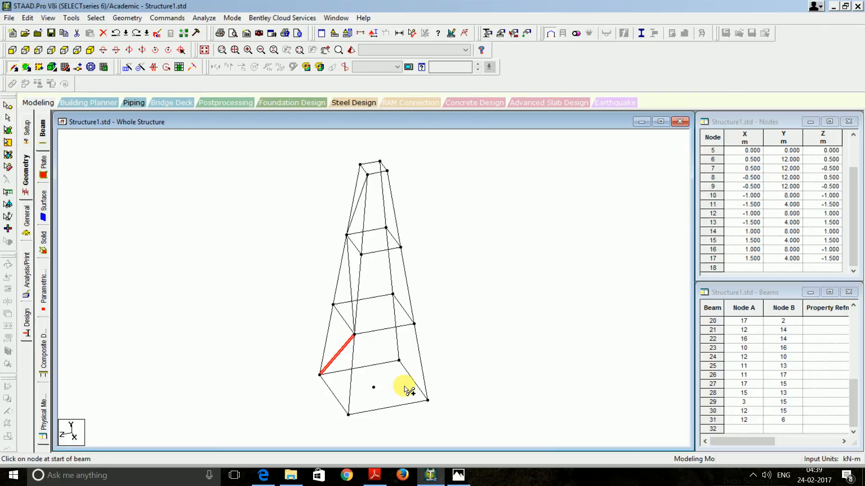
drag(354, 334, 428, 399)
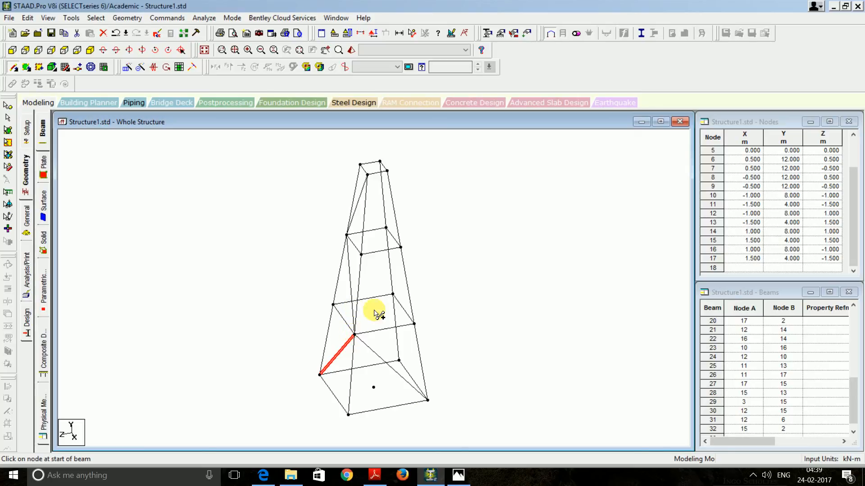
drag(354, 335, 367, 175)
key(Left)
key(Left)
key(Left)
key(Left)
key(Left)
key(Left)
key(Left)
key(Left)
key(Left)
key(Left)
key(Left)
key(Left)
key(Left)
key(Left)
key(Left)
key(Left)
key(Left)
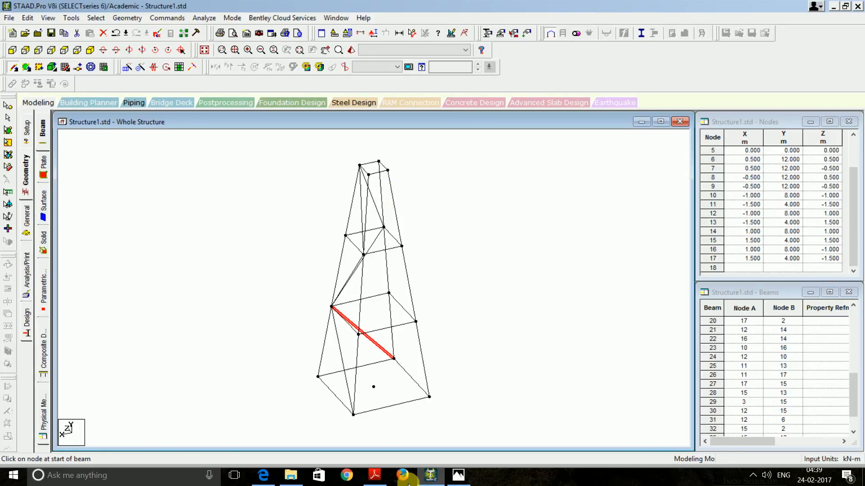
drag(354, 414, 394, 358)
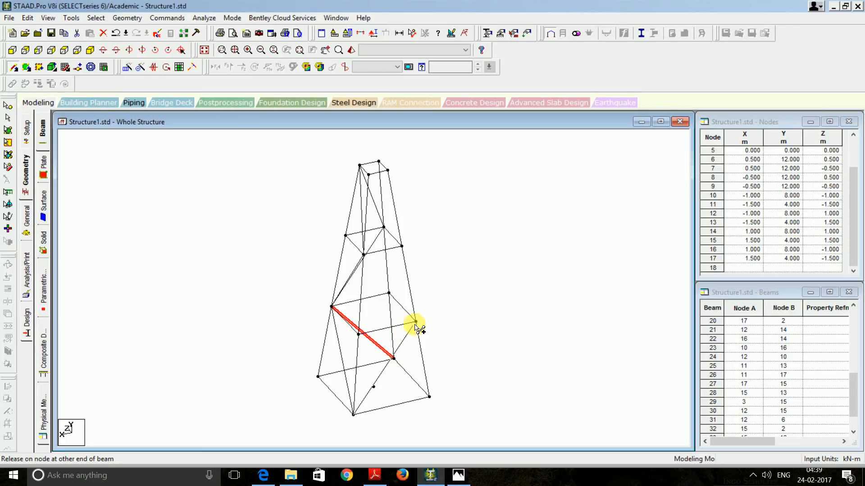
key(Left)
key(Left)
key(Left)
key(Left)
key(Left)
key(Left)
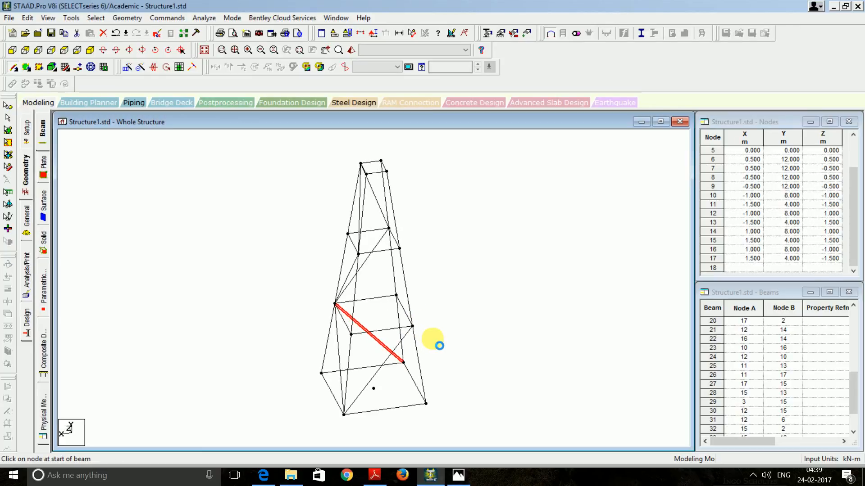
drag(407, 333, 385, 172)
Brace the remaining face up to the middle level without adding an extra node
key(Left)
key(Left)
key(Left)
key(Left)
key(Left)
key(Left)
key(Left)
key(Left)
key(Left)
key(Left)
key(Left)
key(Left)
key(Left)
key(Left)
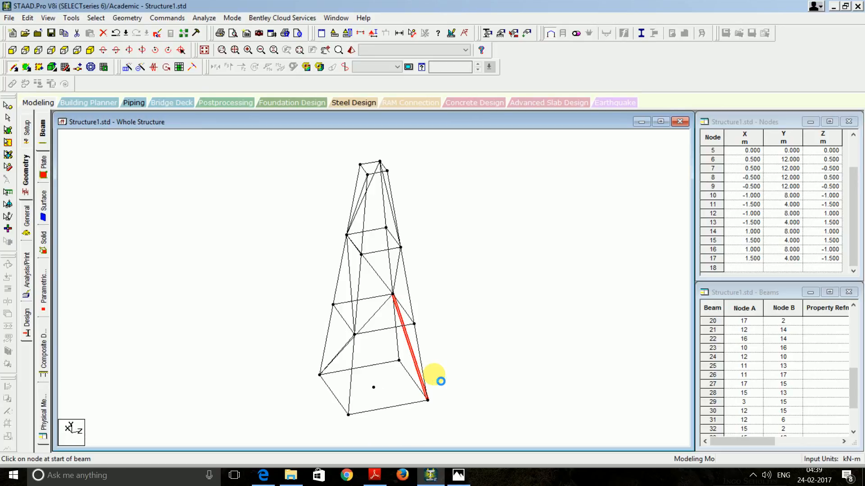
drag(354, 335, 423, 393)
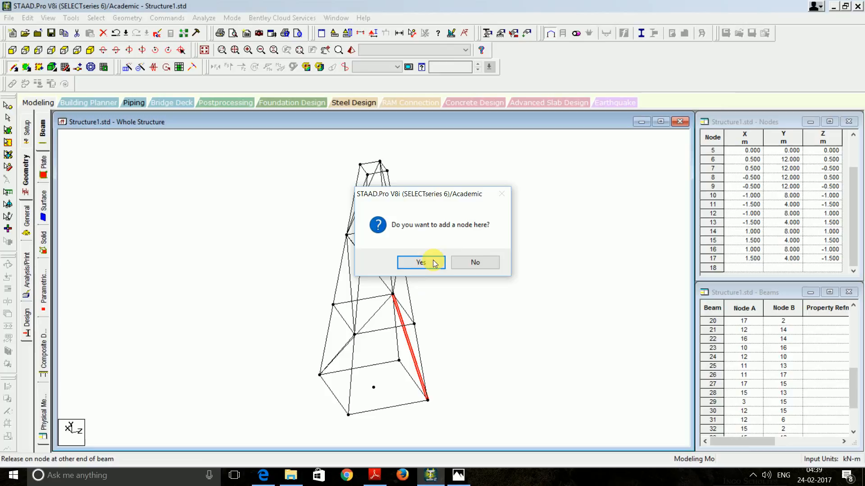
click(475, 262)
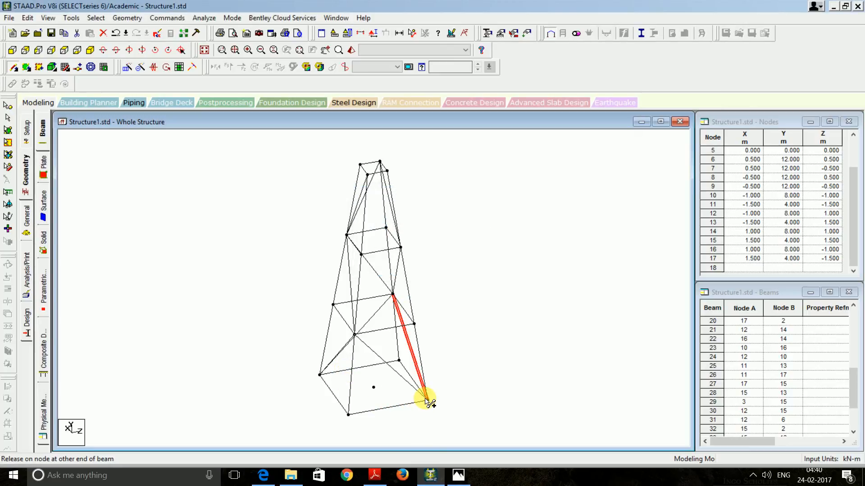
drag(426, 400, 427, 400)
mouse_move(356, 335)
mouse_down()
mouse_move(385, 255)
mouse_move(401, 247)
mouse_up()
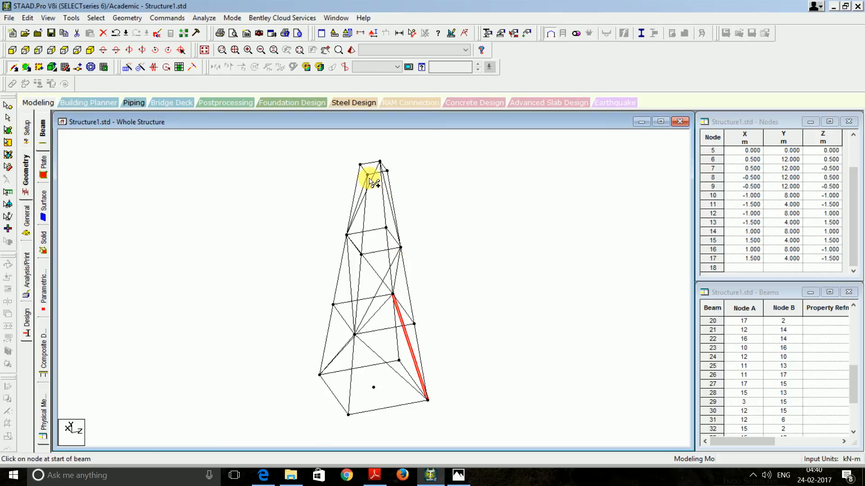
drag(367, 175, 401, 249)
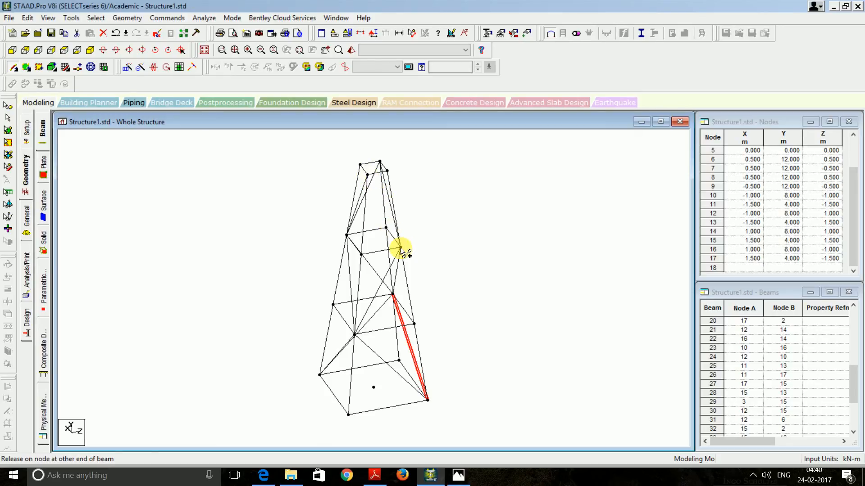
drag(374, 188, 366, 171)
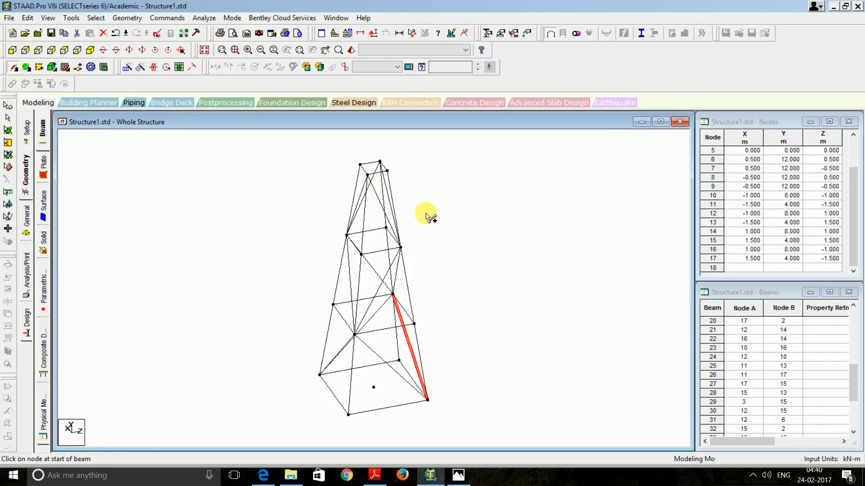
key(Left)
key(Left)
key(Left)
key(Left)
key(Left)
key(Left)
key(Left)
key(Left)
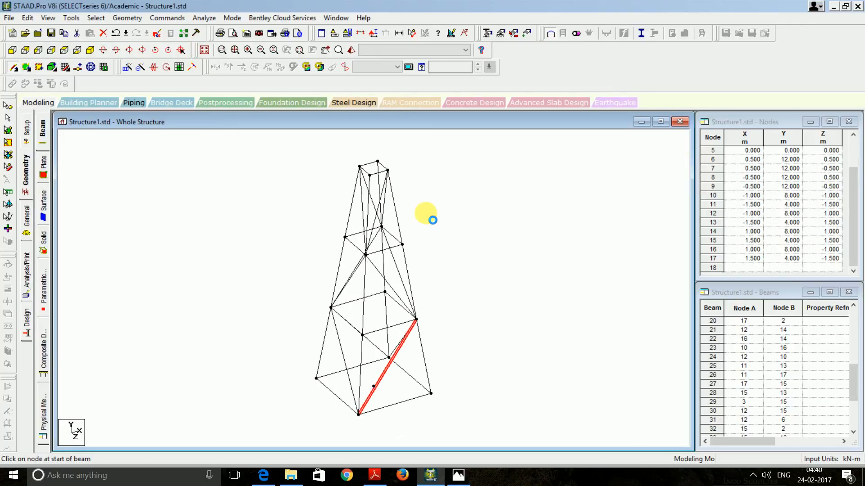
key(Left)
key(Left)
key(Left)
key(Left)
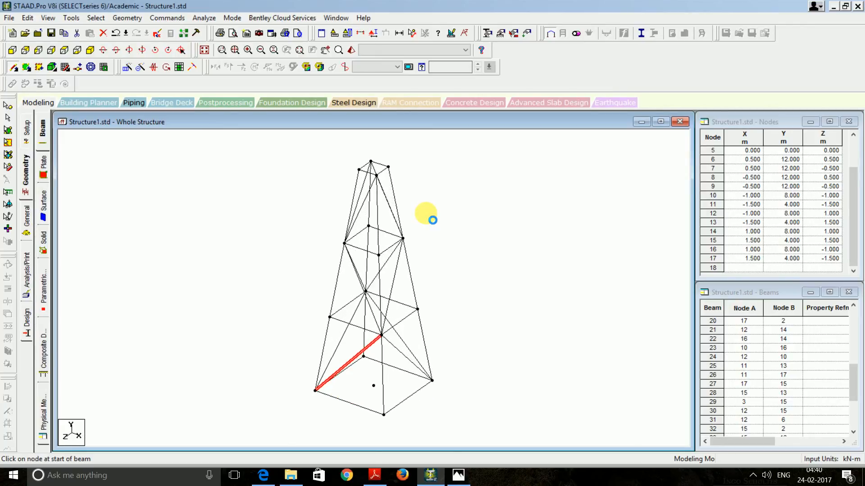
key(Left)
key(Left)
key(Left)
key(Left)
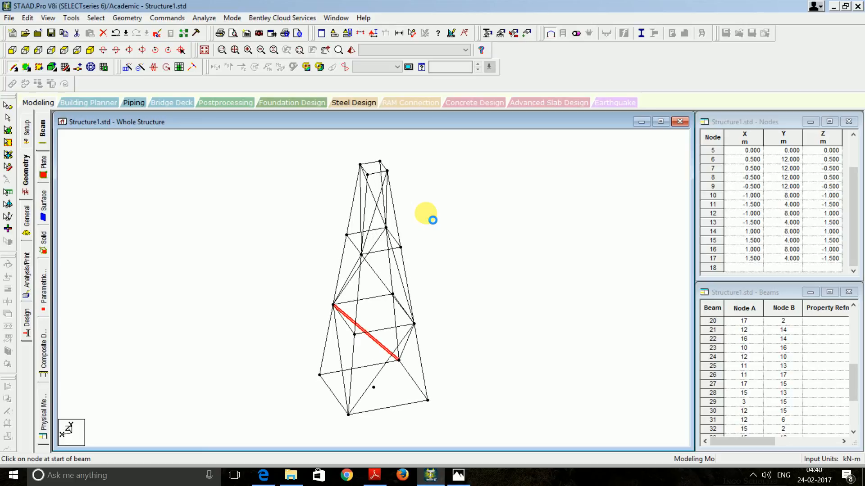
key(Left)
key(Left)
key(Left)
key(Left)
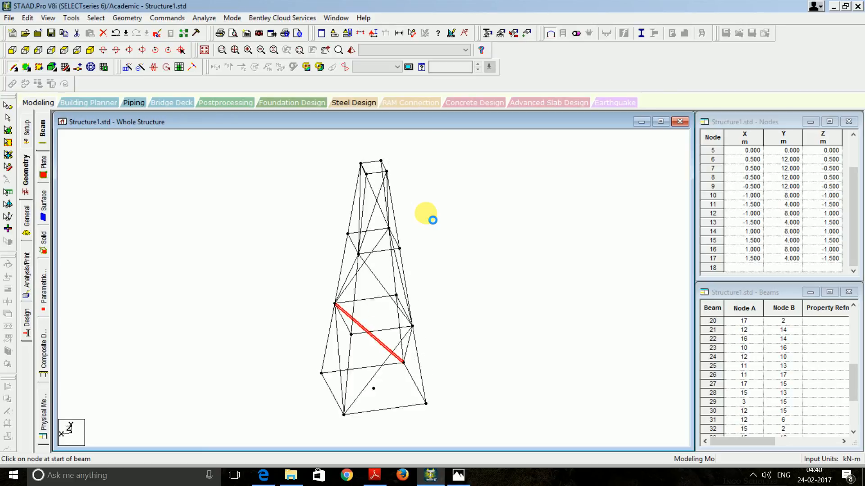
key(Left)
key(Left)
key(Left)
key(Left)
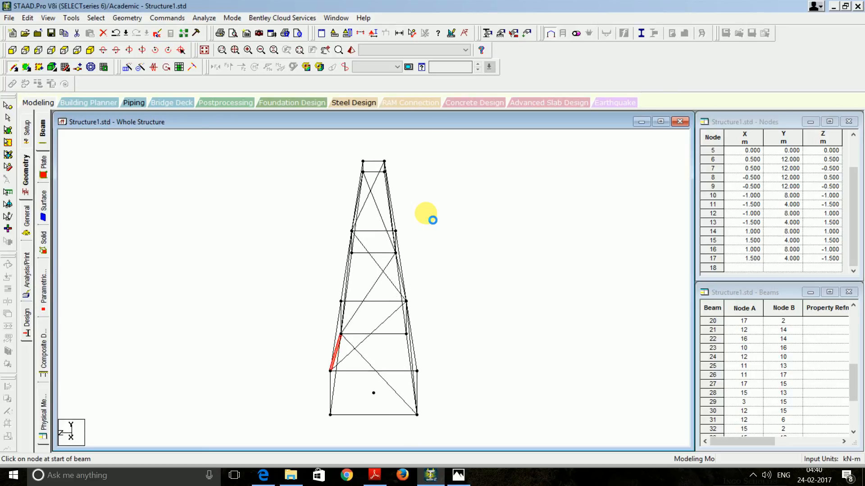
key(Left)
key(Left)
key(Left)
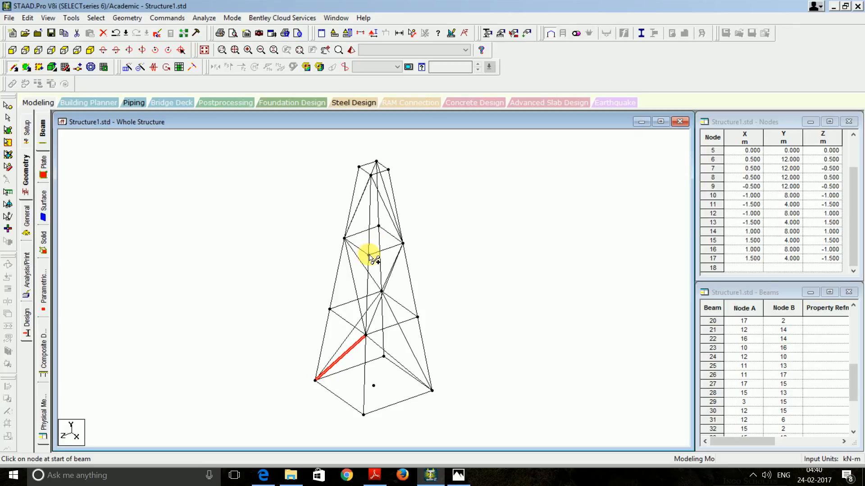
Draw diagonal bracing beams between tower nodes, turning the tower to reach another side
drag(370, 255, 402, 244)
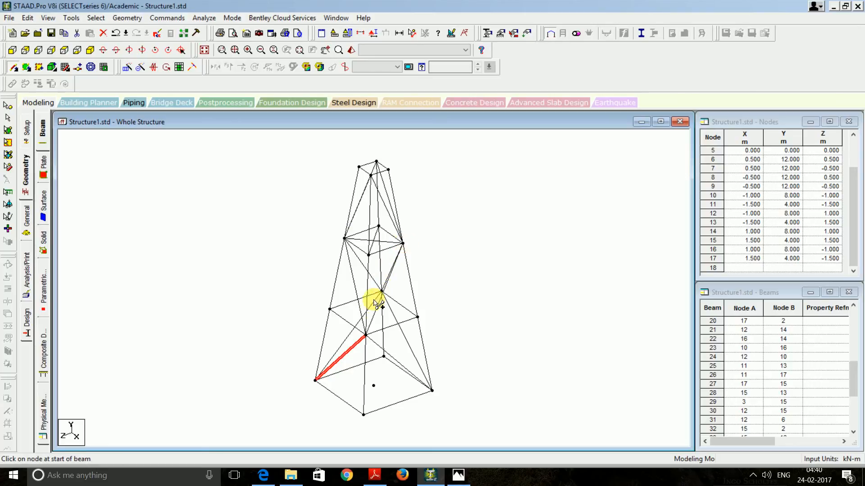
key(Left)
key(Left)
key(Left)
key(Left)
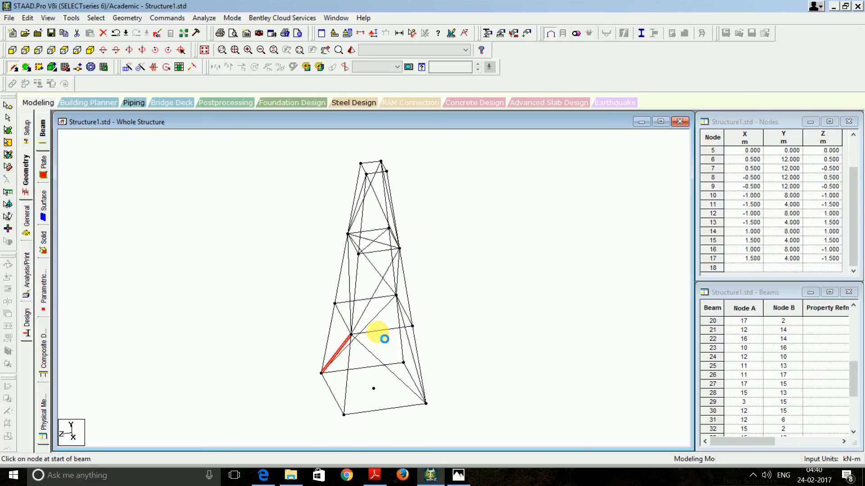
key(Left)
key(Left)
key(Left)
key(Left)
key(Left)
key(Left)
key(Left)
key(Left)
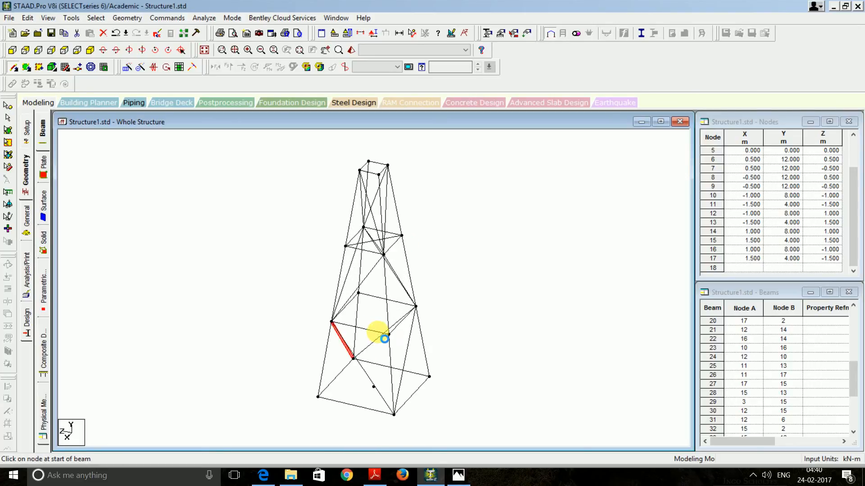
key(Left)
key(Left)
key(Left)
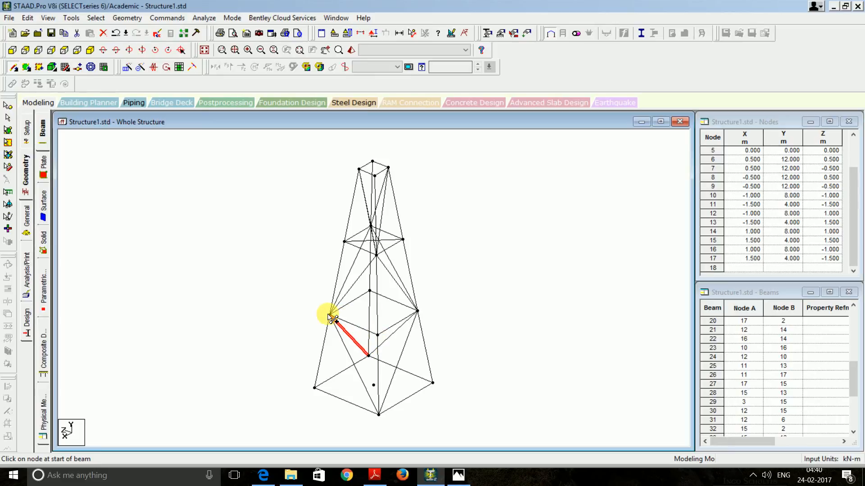
drag(329, 315, 417, 310)
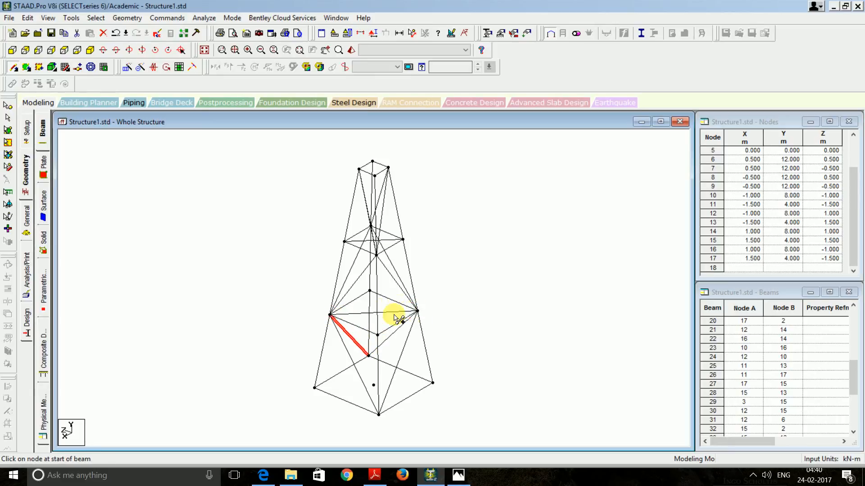
mouse_move(369, 291)
mouse_down()
mouse_move(370, 335)
mouse_move(377, 335)
mouse_up()
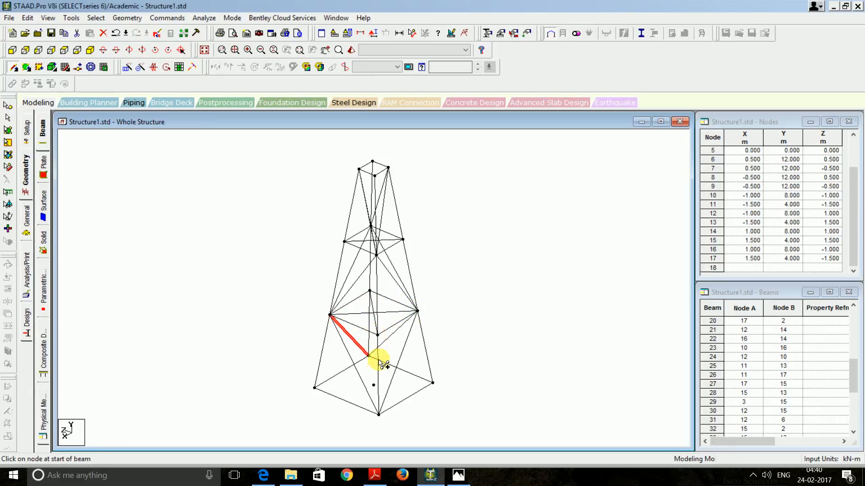
Abandon an unfinished beam, then add beam 45 diagonally joining top nodes 6 and 9
drag(314, 388, 237, 347)
right_click(237, 347)
key(Escape)
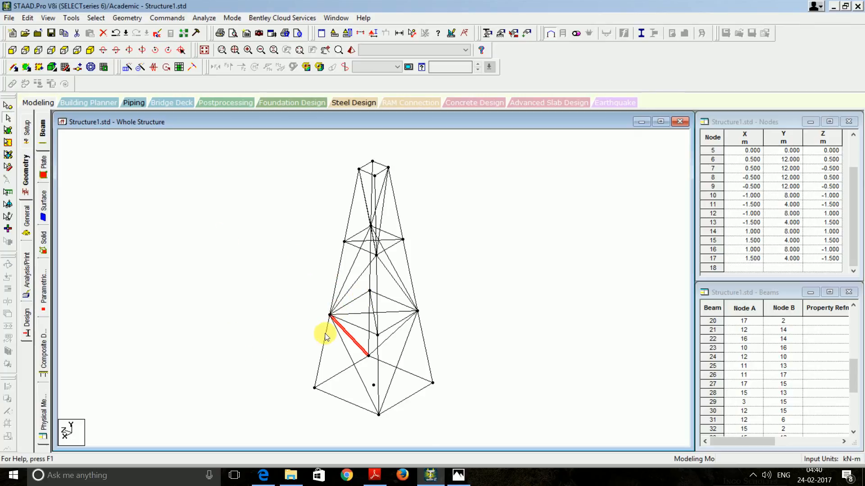
click(359, 169)
click(291, 167)
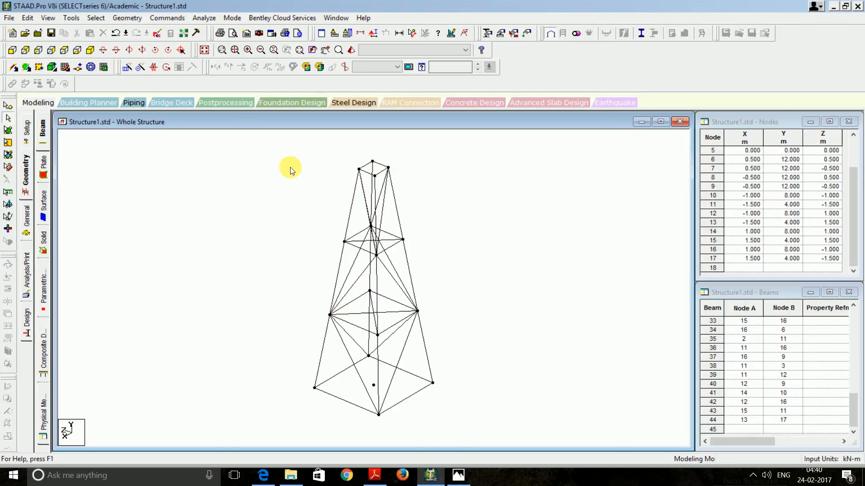
click(14, 67)
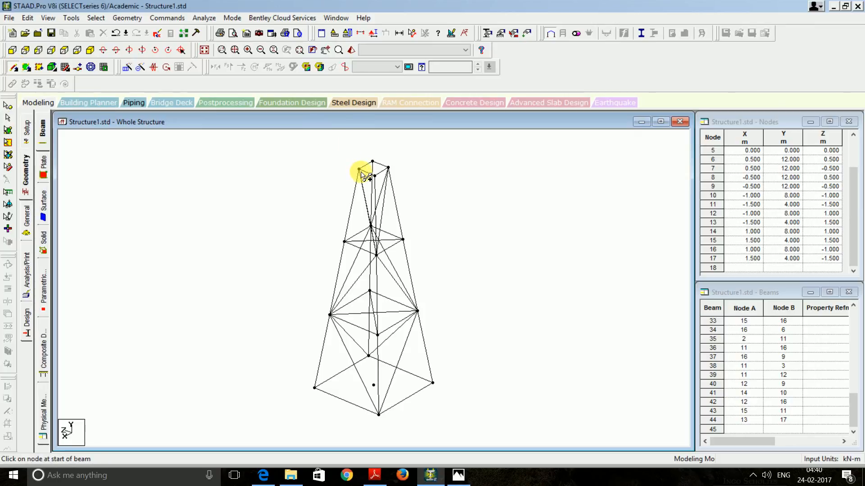
drag(361, 172, 406, 178)
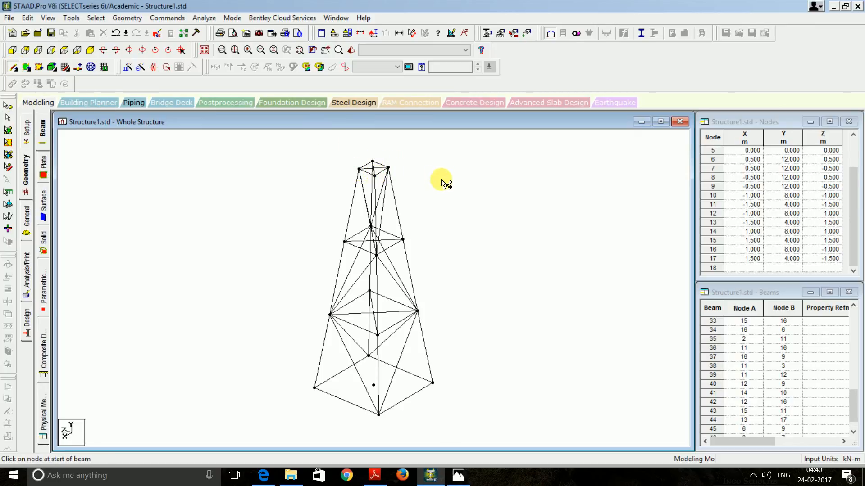
Intersect all beams at default tolerance, splitting crossing braces at new nodes up to beam 47
click(9, 119)
key(ctrl+a)
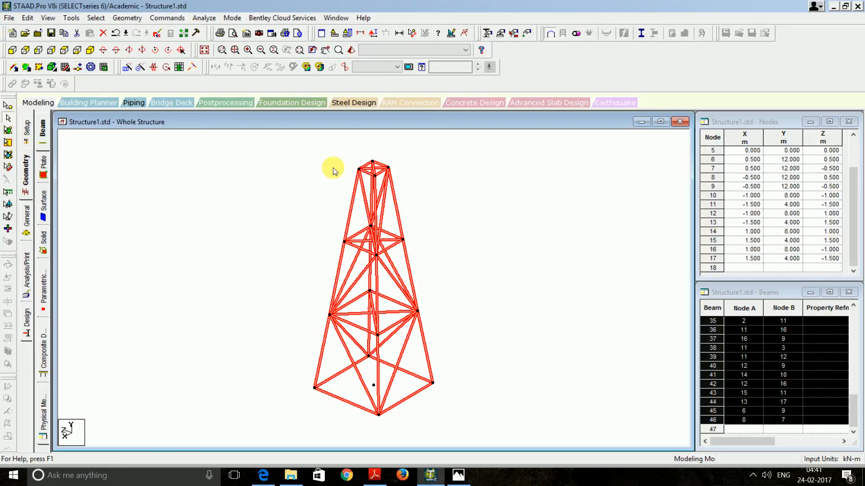
click(138, 20)
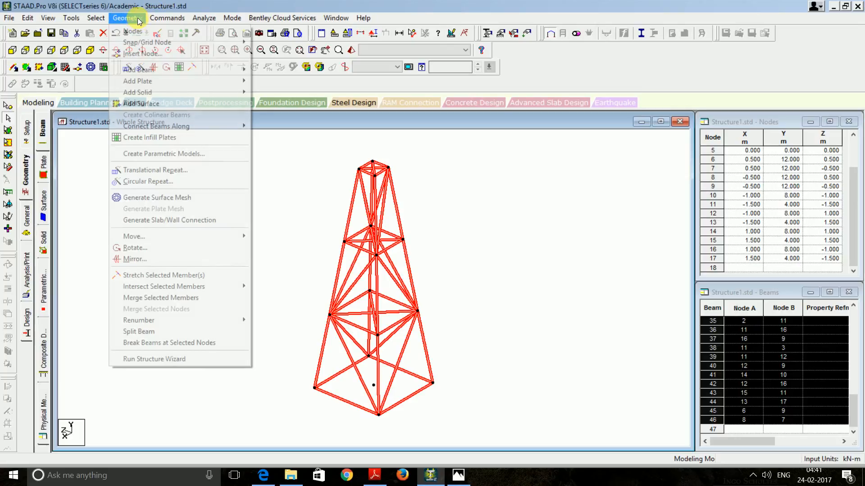
mouse_move(201, 288)
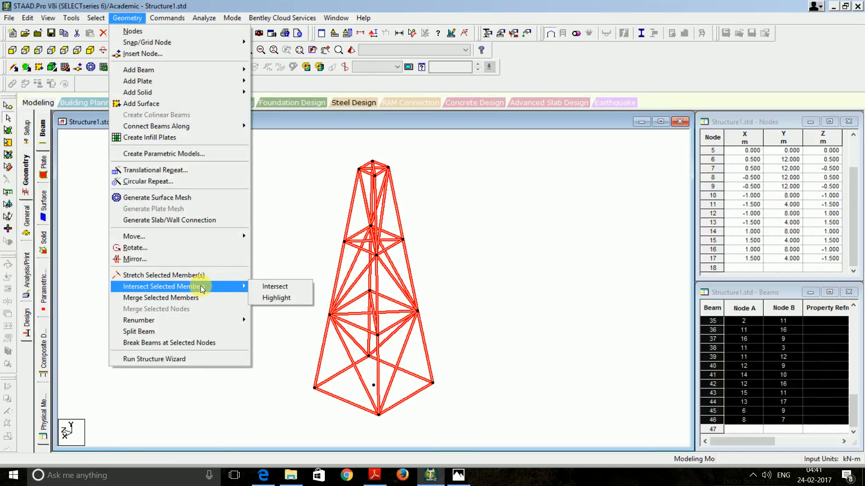
click(253, 286)
click(401, 254)
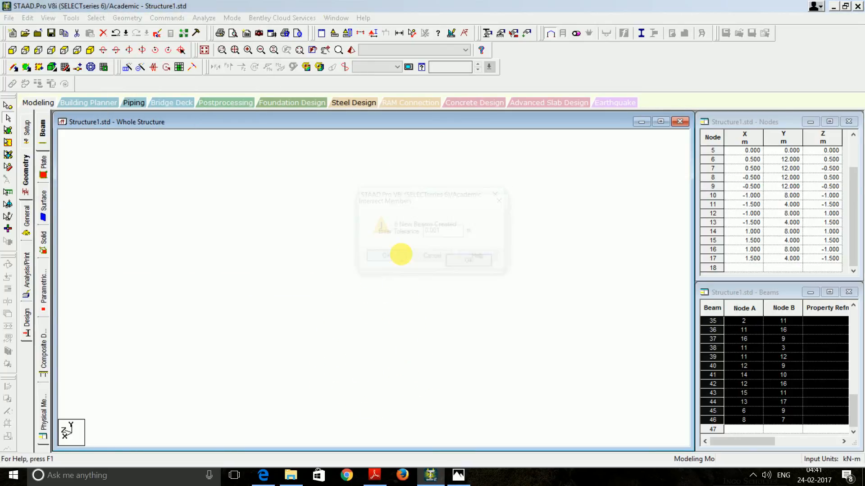
click(462, 263)
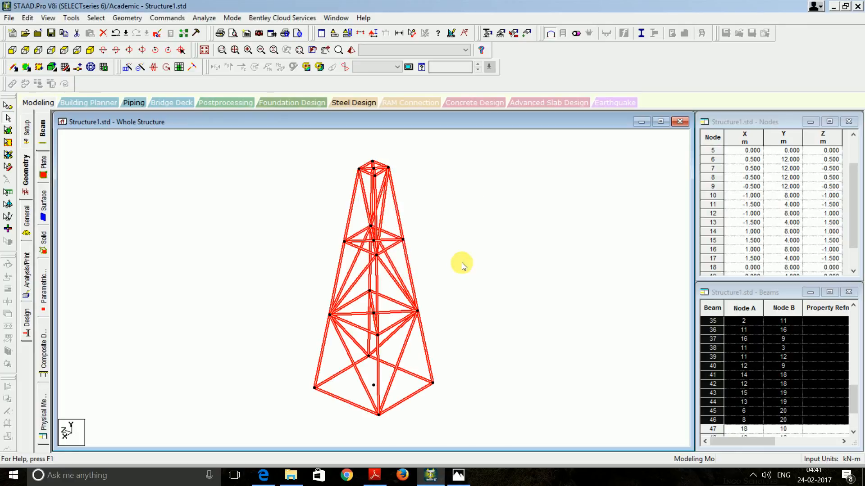
click(469, 260)
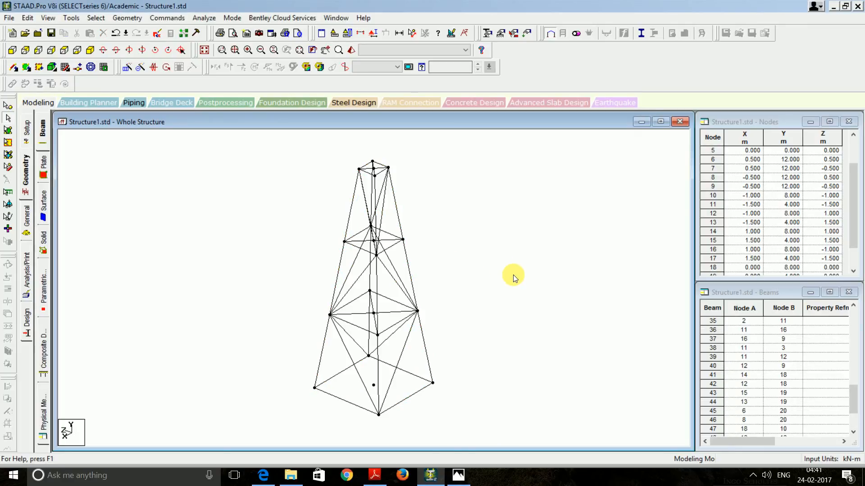
key(XF86AudioMute)
key(Left)
key(Left)
key(Left)
key(Left)
key(Left)
key(Left)
key(Left)
key(Left)
key(Left)
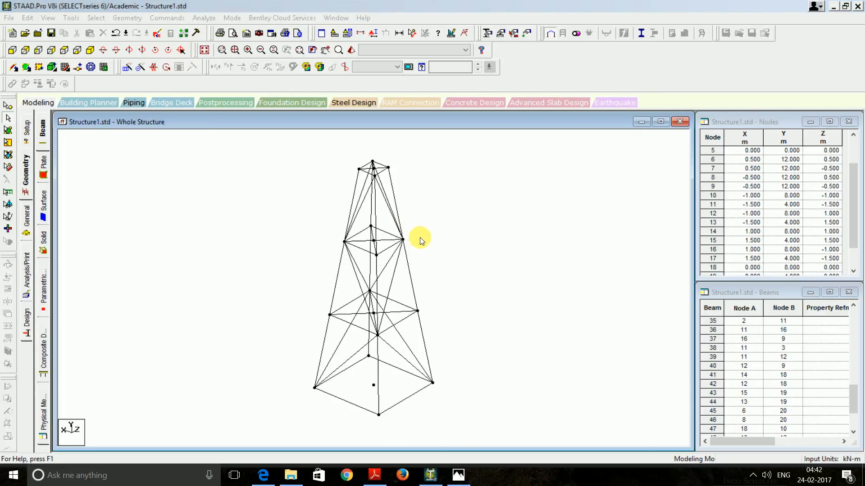
Add the Indian ISA65x65x10 steel angle from the section database as property reference 1
click(26, 216)
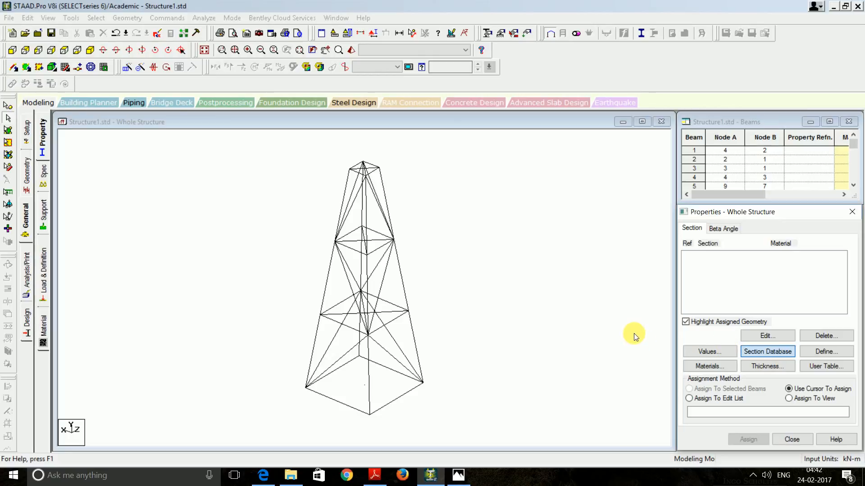
click(780, 352)
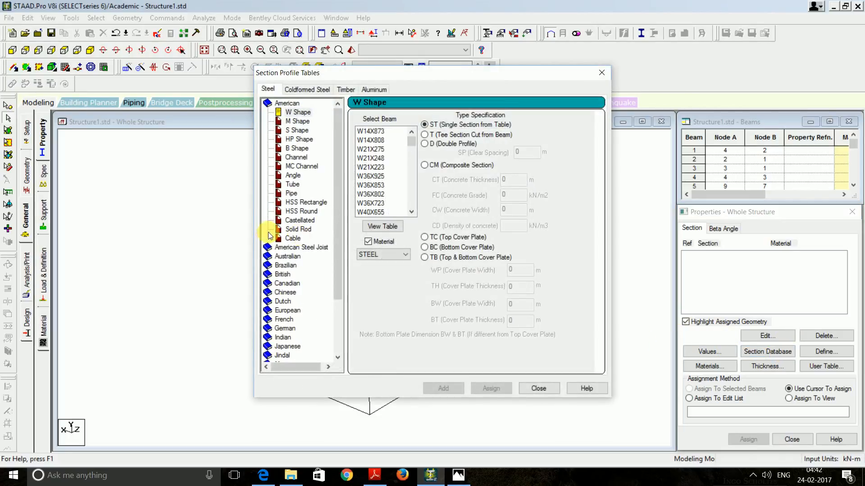
drag(342, 254, 344, 315)
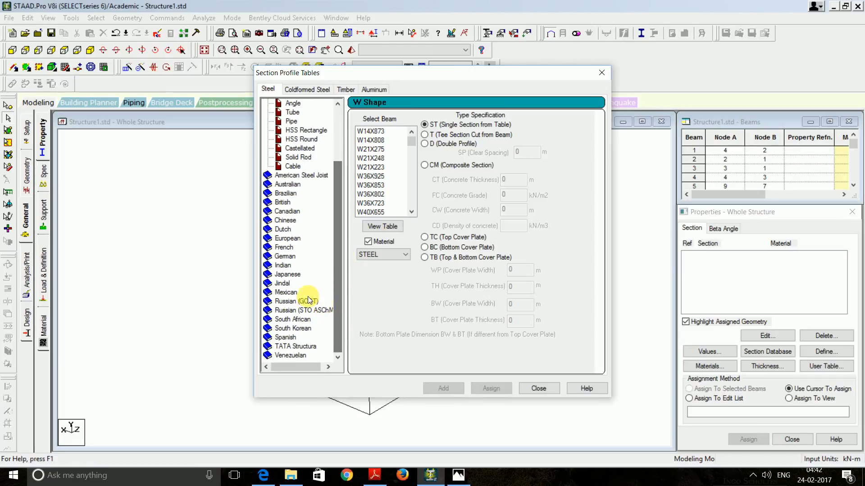
double_click(283, 266)
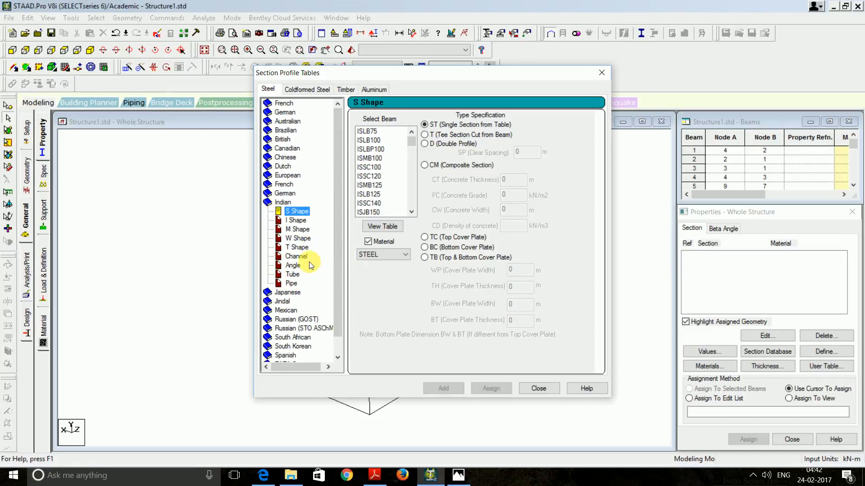
click(293, 265)
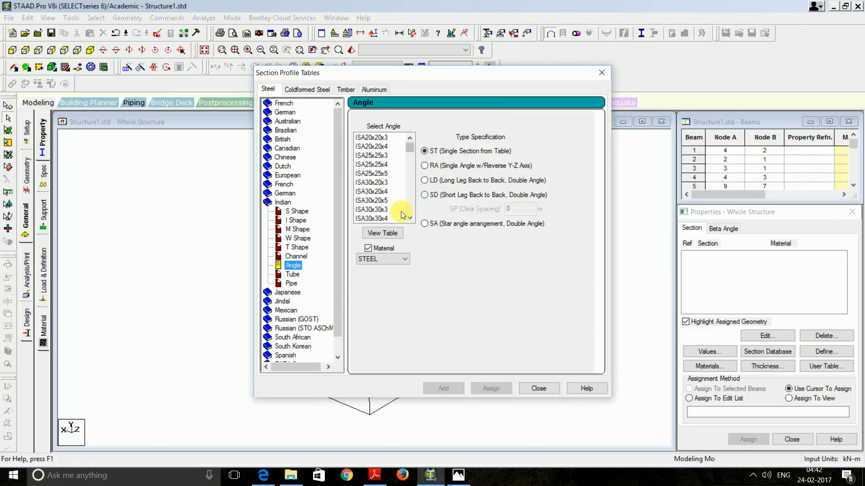
click(410, 210)
click(409, 210)
click(410, 209)
click(409, 209)
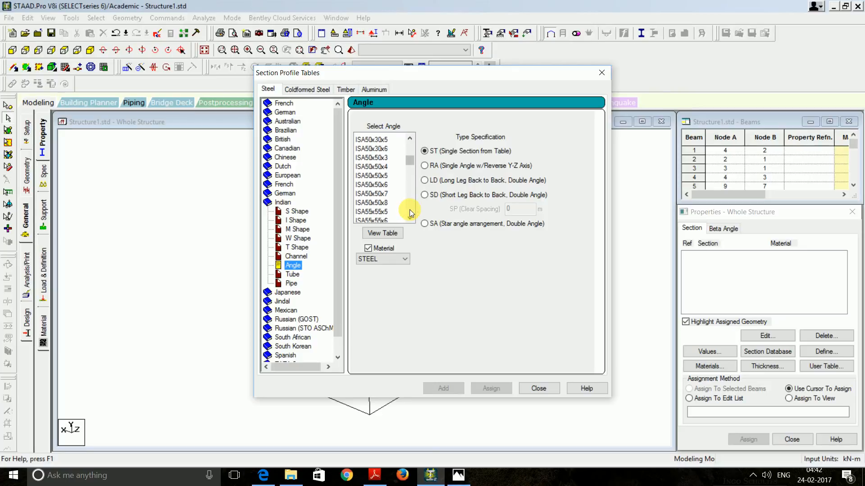
click(411, 204)
click(410, 204)
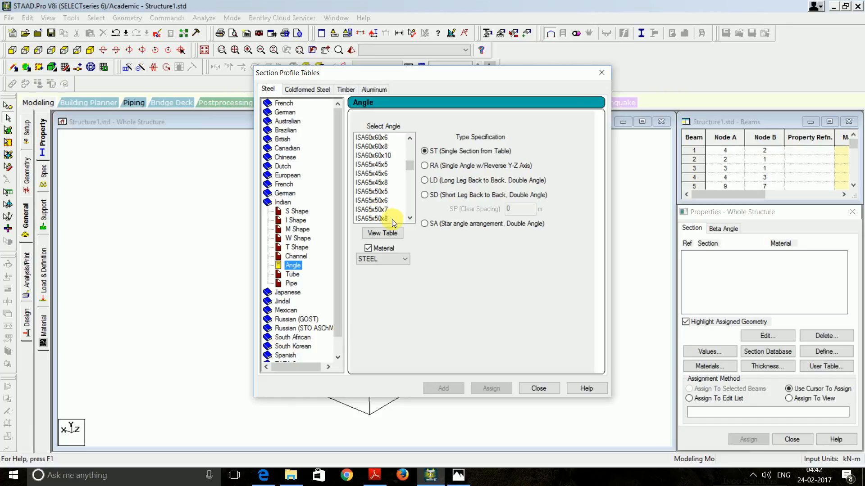
click(409, 211)
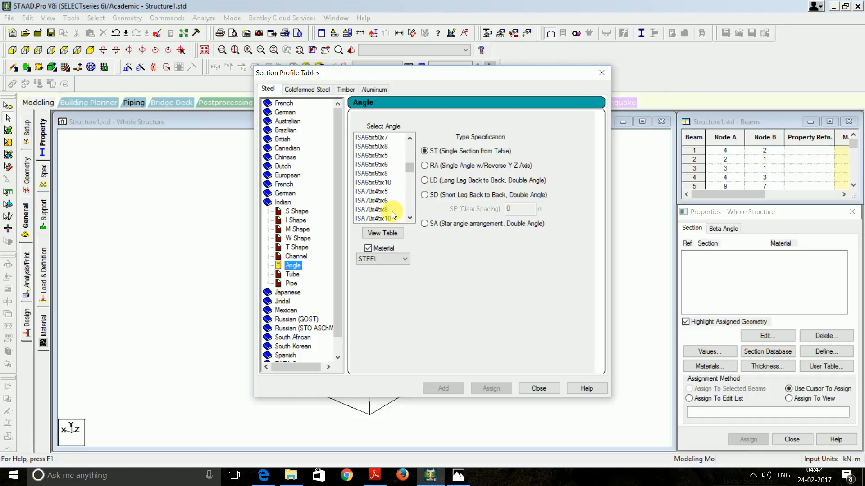
click(379, 183)
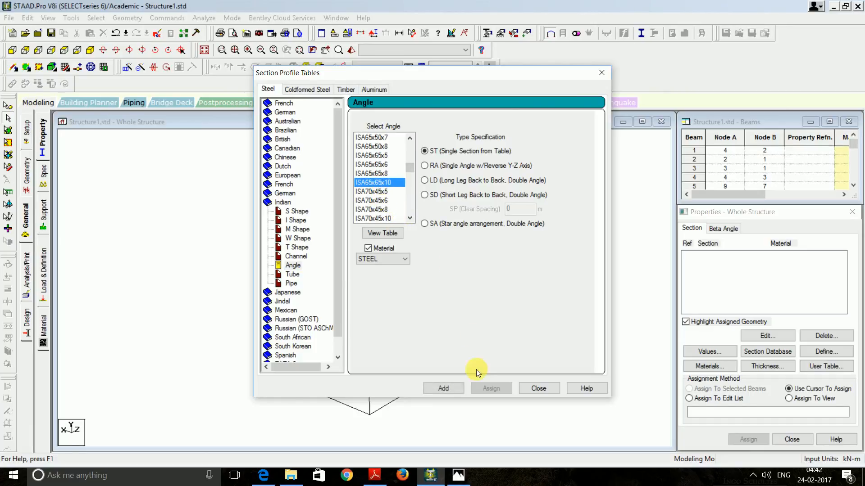
click(460, 386)
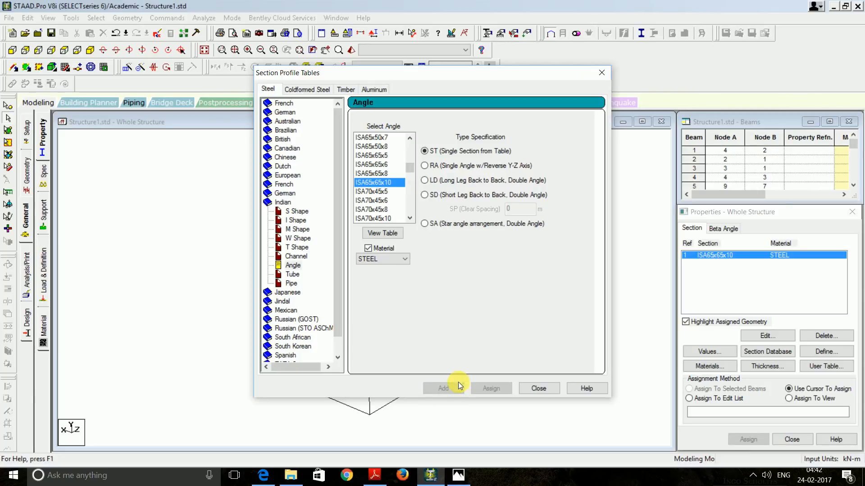
click(537, 388)
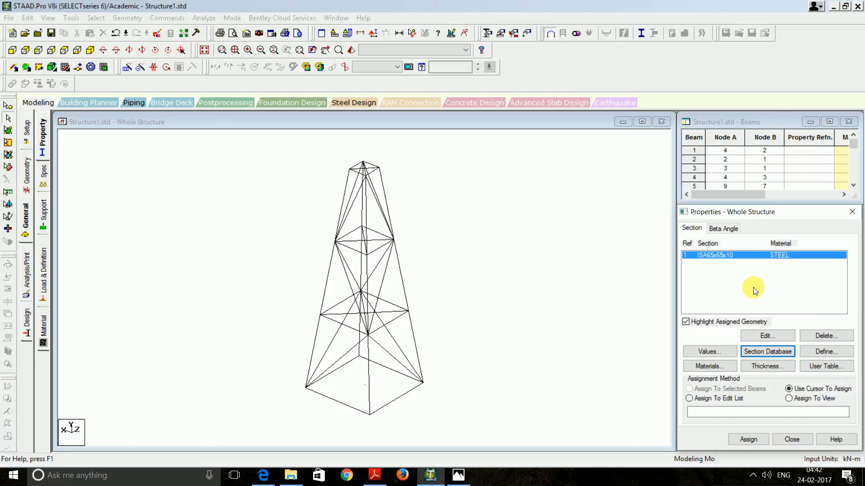
Assign the ISA65x65x10 section (R1) to all 52 beams in the view
click(788, 399)
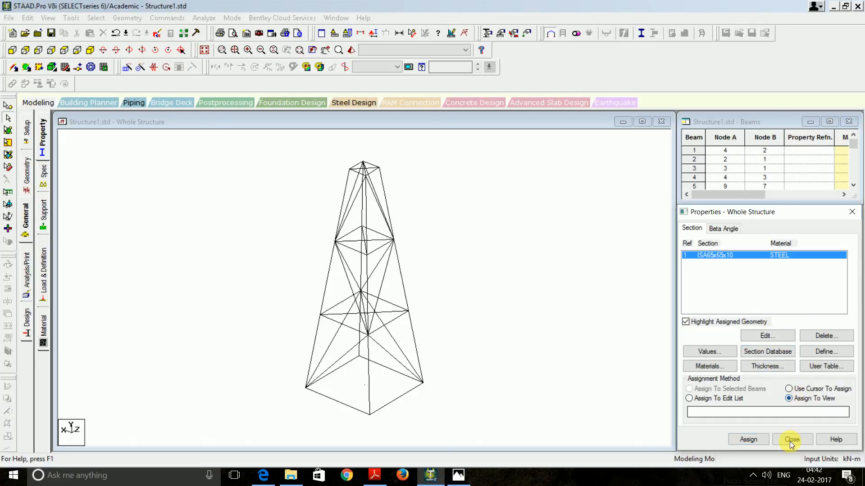
click(748, 440)
click(776, 355)
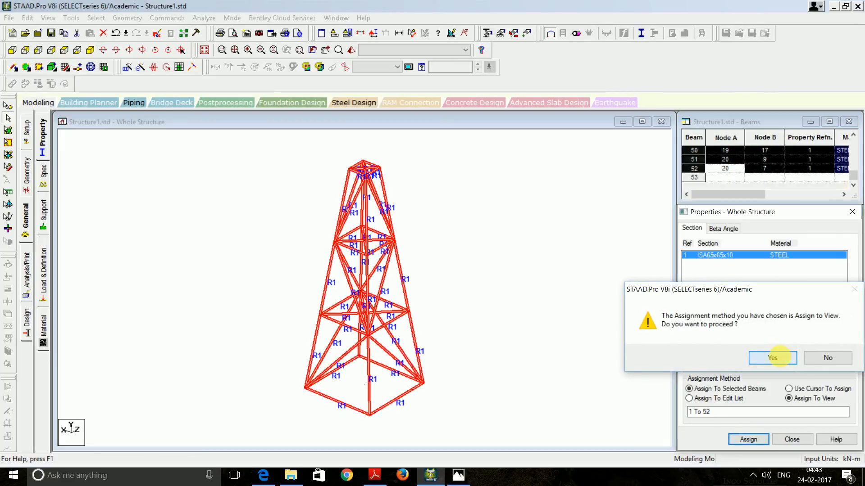
click(529, 335)
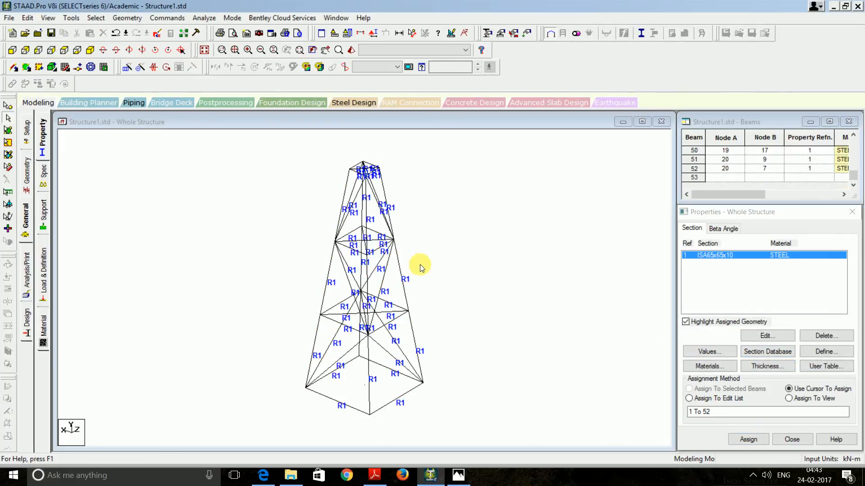
Save the model, inspect a maximized, rotated 3D rendering, then return to the Geometry page
key(Right)
key(Right)
key(Right)
key(Right)
key(Right)
key(Right)
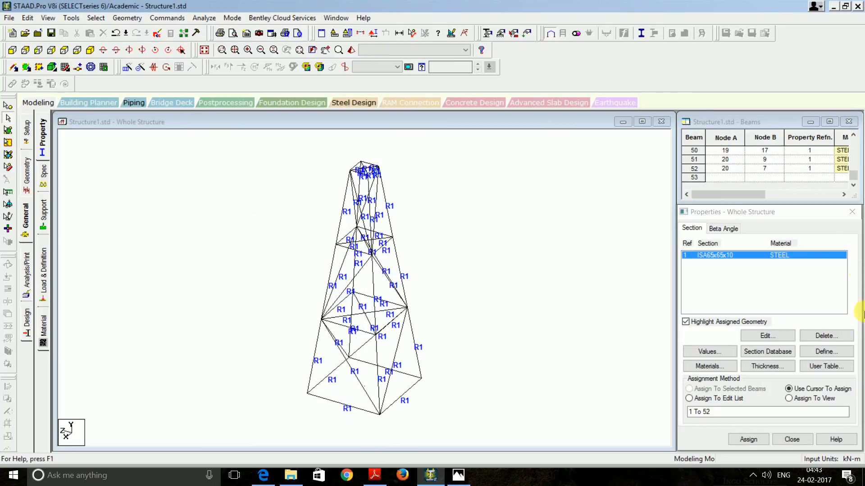
click(351, 50)
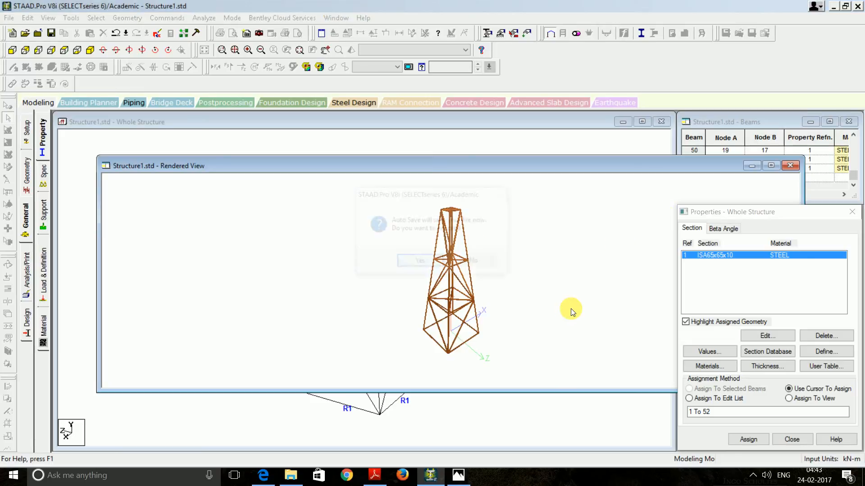
click(422, 262)
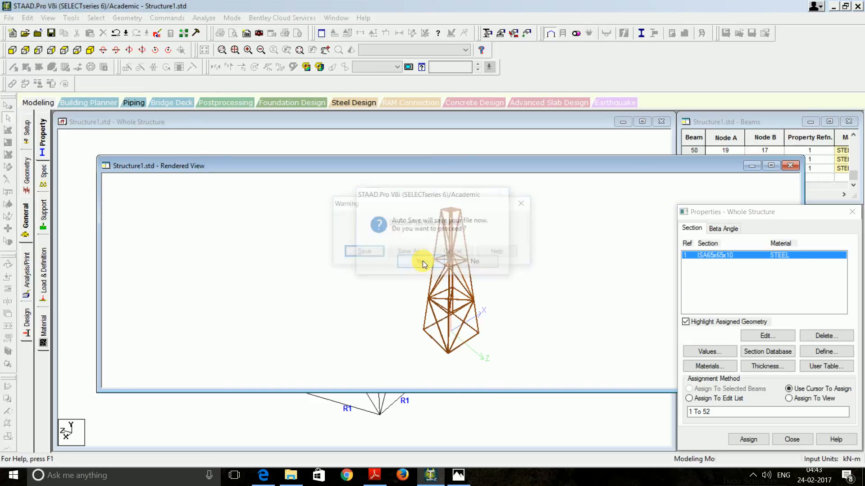
click(415, 251)
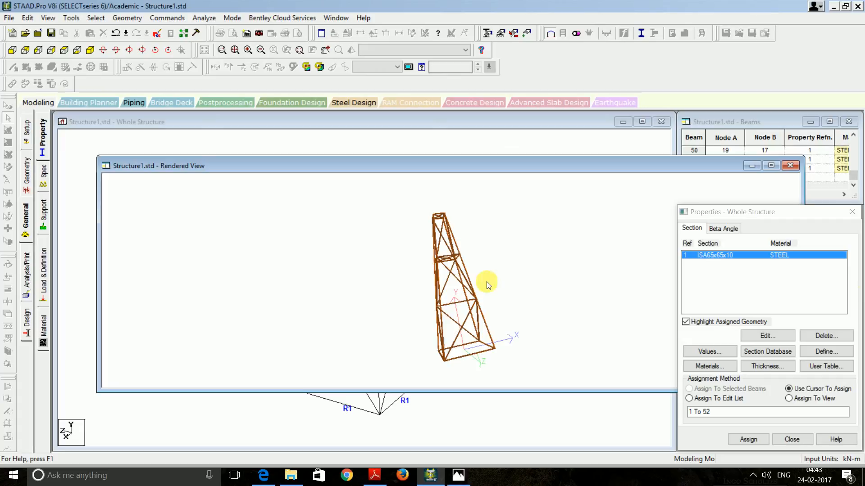
click(771, 165)
drag(474, 251, 597, 198)
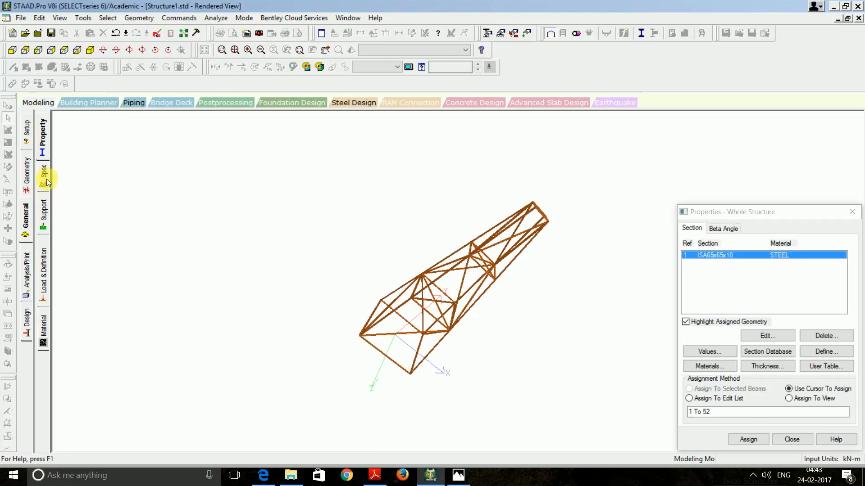
click(27, 176)
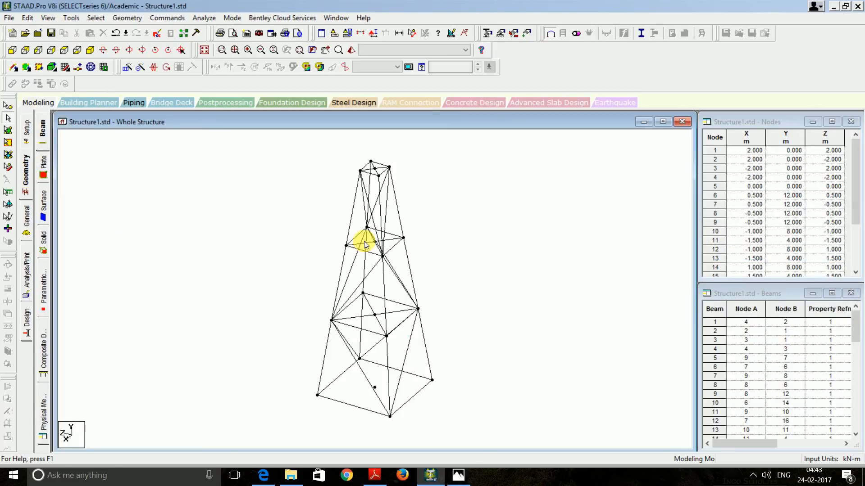
Show the section properties, pick the ISA65x65x10 row and select every tower beam
key(XF86AudioMute)
click(27, 218)
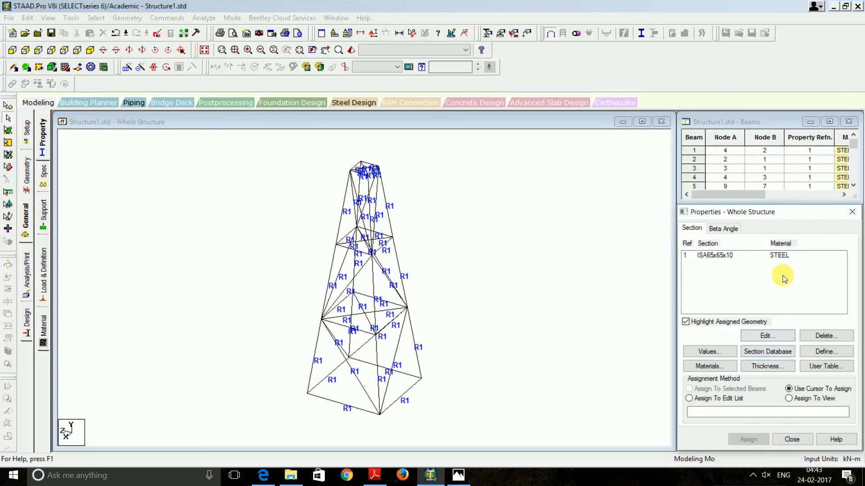
click(760, 256)
key(ctrl+a)
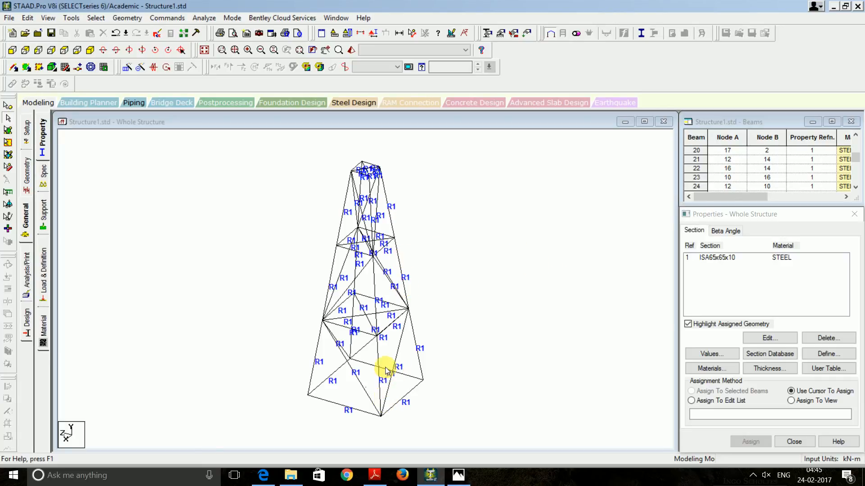
Pick the four bottom leg beams, including beam 20, and view them in a rotated 3D rendering
click(317, 348)
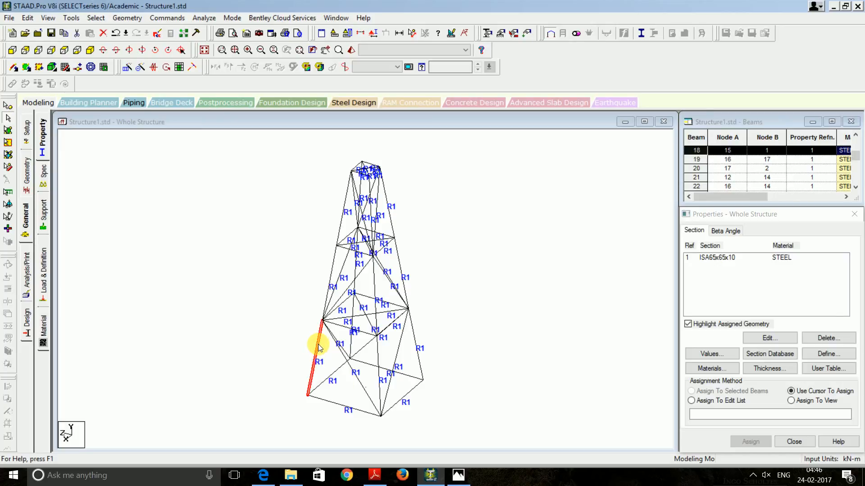
click(378, 361)
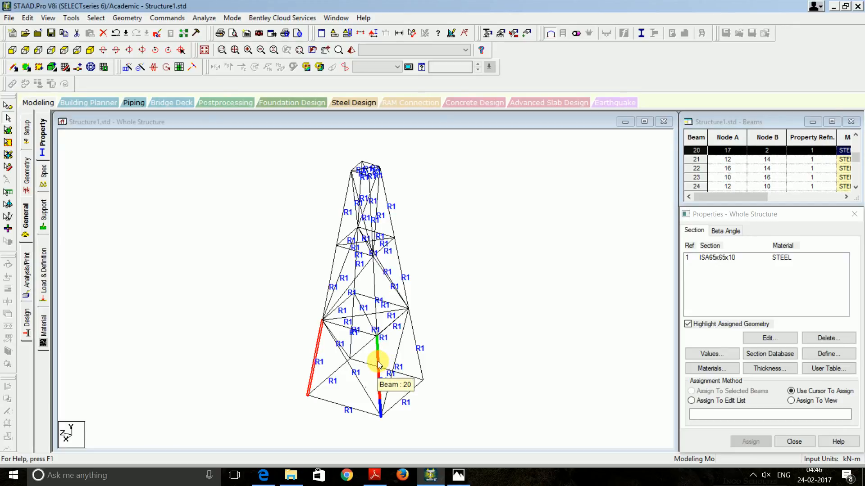
click(415, 350)
click(352, 346)
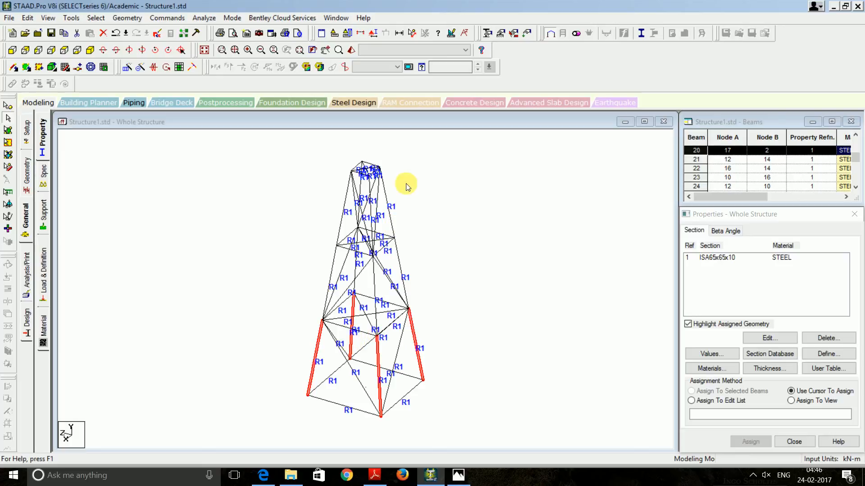
click(350, 50)
drag(457, 213, 439, 318)
Check the rendered legs' orientation, then open beam 18's details (ISA65x65x10, 4.06202 m)
scroll(439, 306, down, 1)
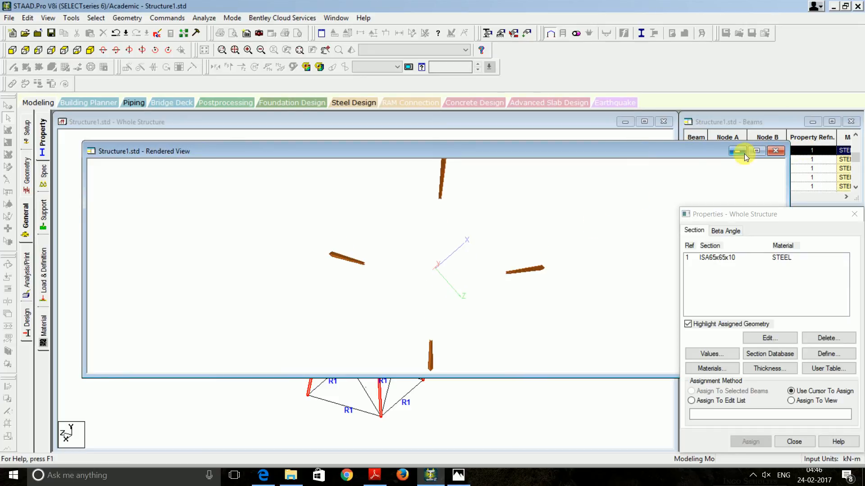
click(755, 152)
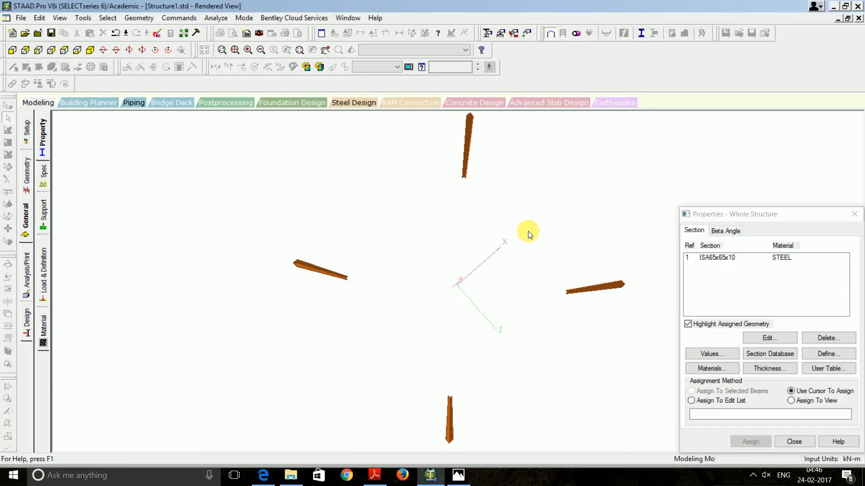
drag(438, 258, 488, 304)
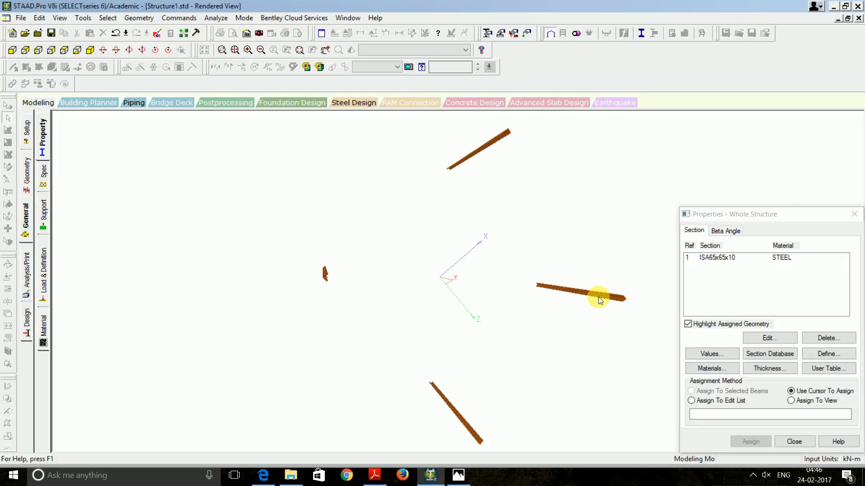
click(26, 211)
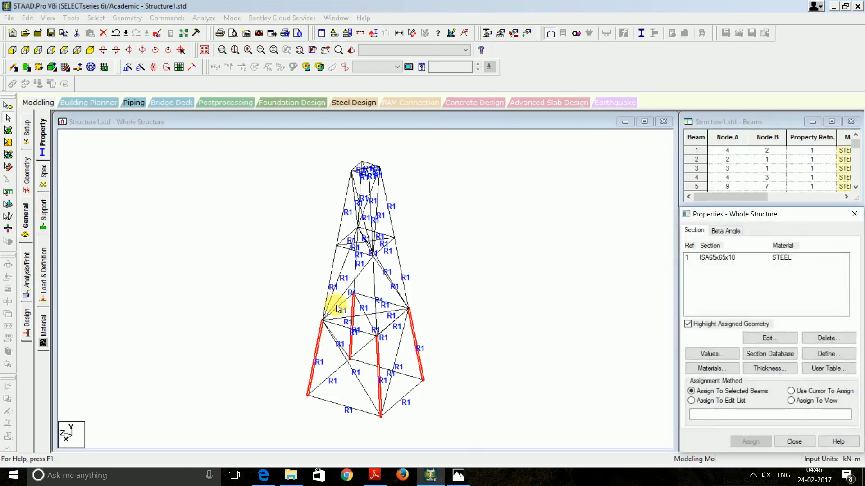
click(312, 353)
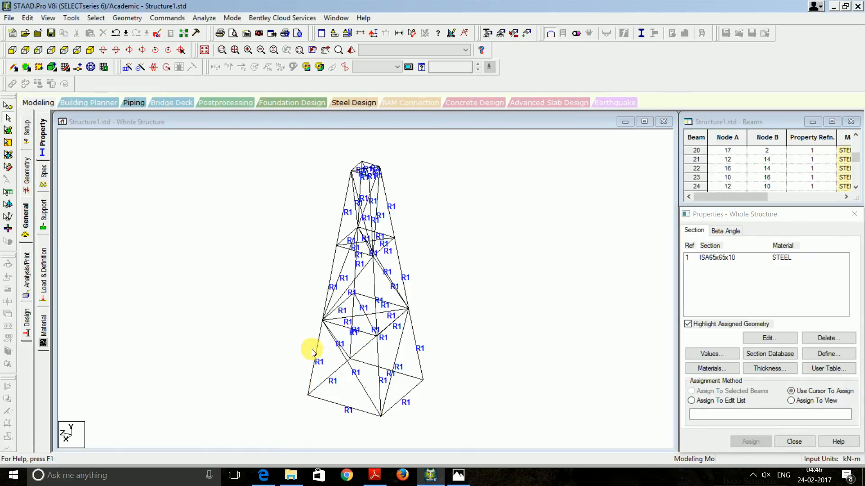
double_click(318, 348)
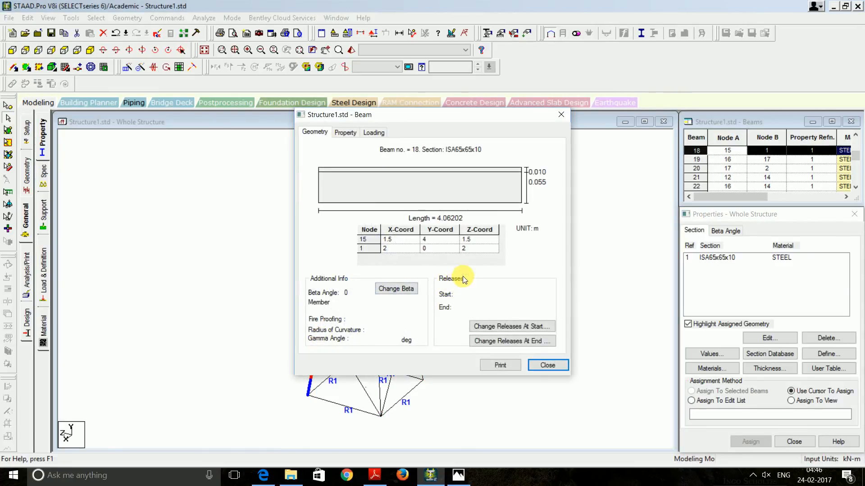
Give beam 18 a 90° beta angle, then pick the remaining bottom legs
click(405, 290)
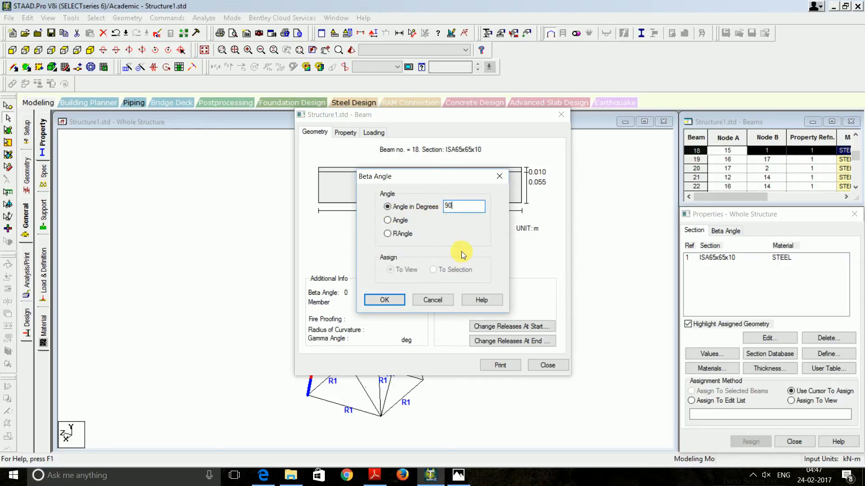
click(384, 300)
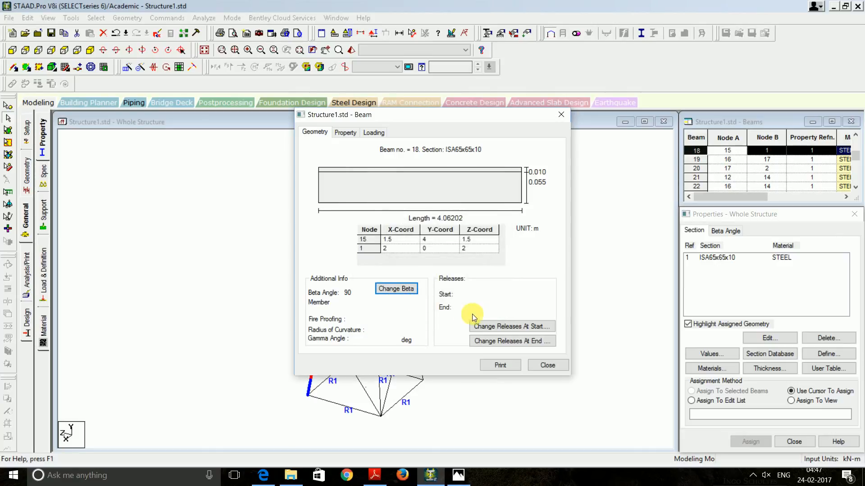
click(545, 365)
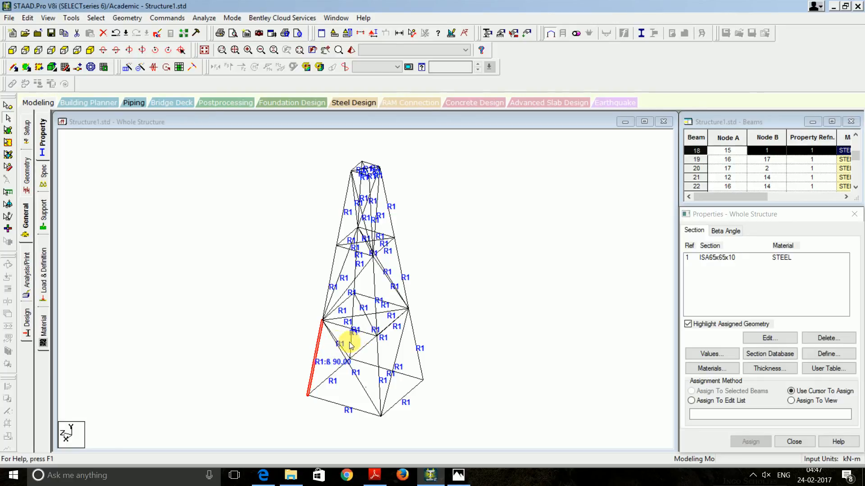
click(352, 346)
click(378, 357)
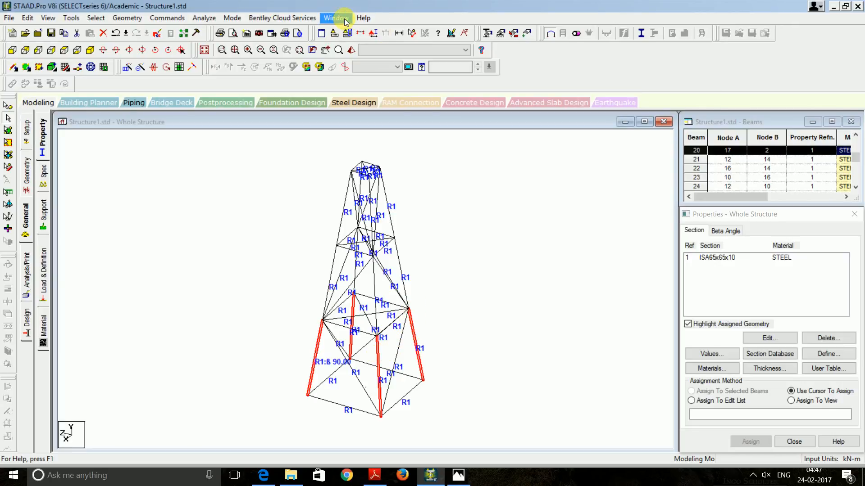
click(351, 49)
drag(419, 320, 554, 290)
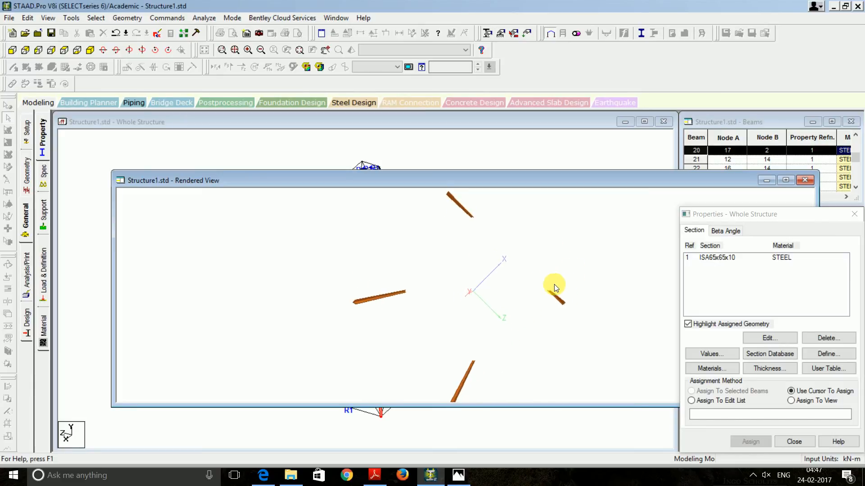
click(784, 180)
drag(642, 291, 606, 275)
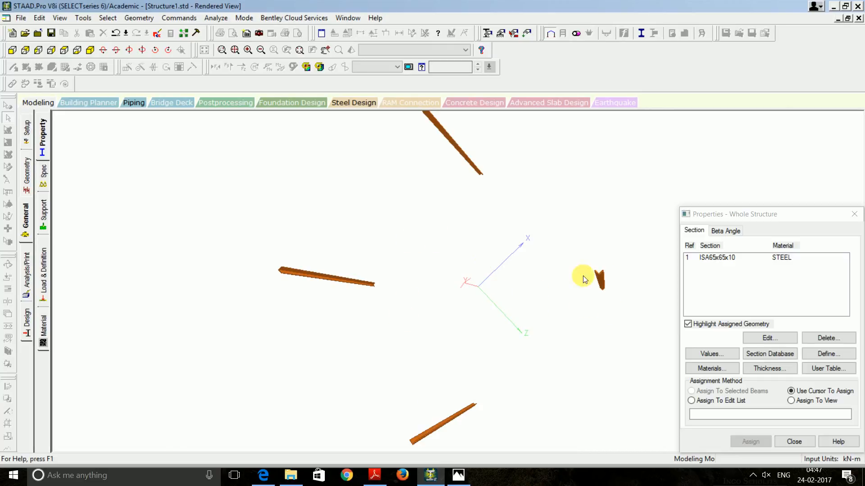
drag(459, 245, 505, 273)
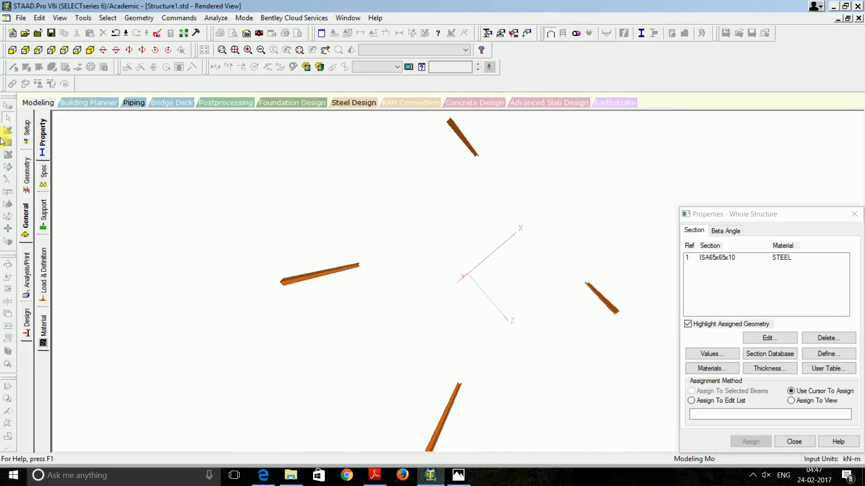
click(26, 216)
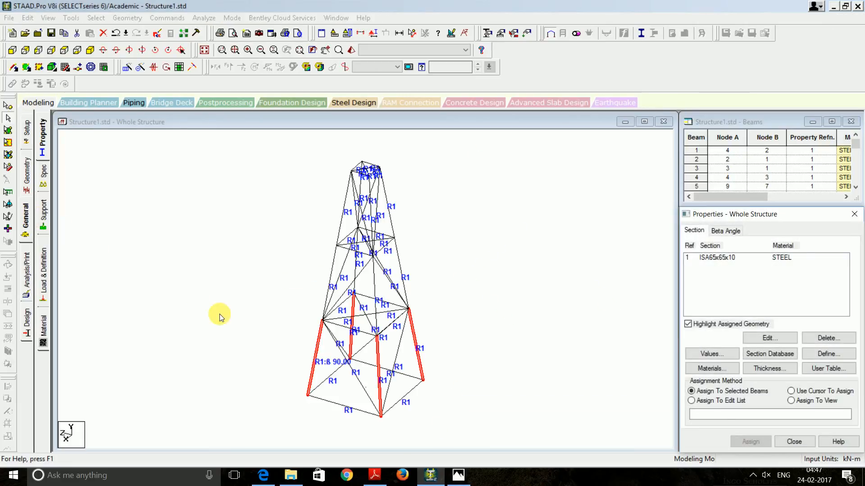
Reset beam 18's beta angle from 90 to 0 in its beam details
double_click(315, 342)
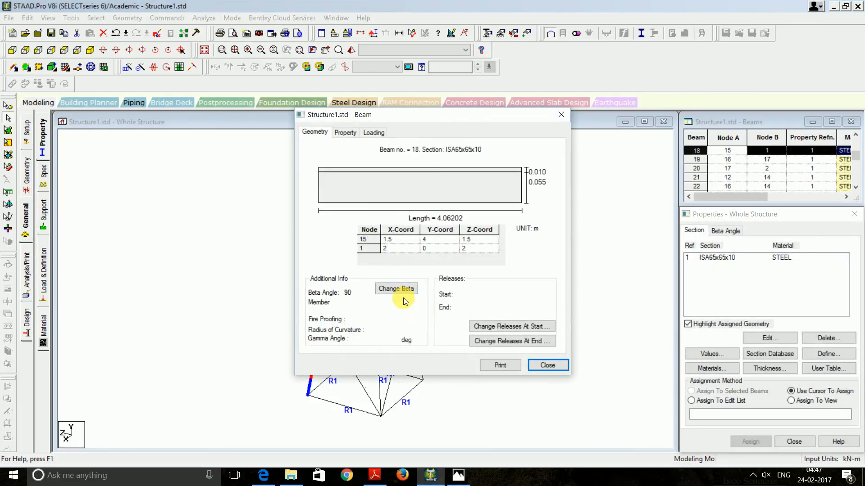
click(401, 293)
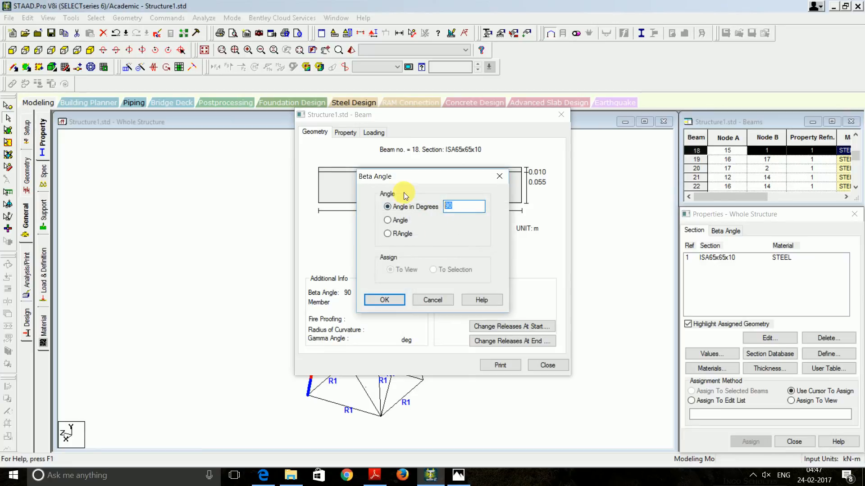
key(BackSpace)
key(BackSpace)
text(0)
click(388, 305)
click(544, 366)
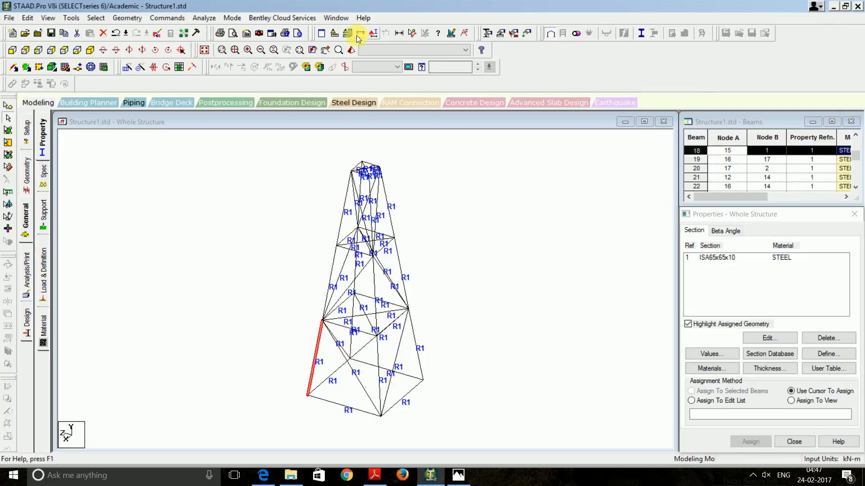
Inspect the reset leg in a 3D rendered view from two angles
click(351, 50)
drag(499, 265, 570, 361)
drag(568, 363, 556, 324)
Accept Auto Save for the Whole Structure model and switch to the Load & Definition page
click(96, 206)
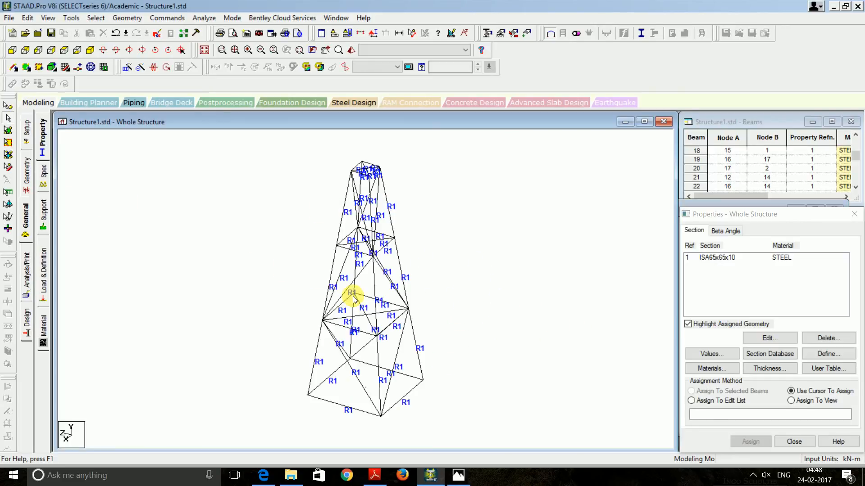
mouse_move(440, 478)
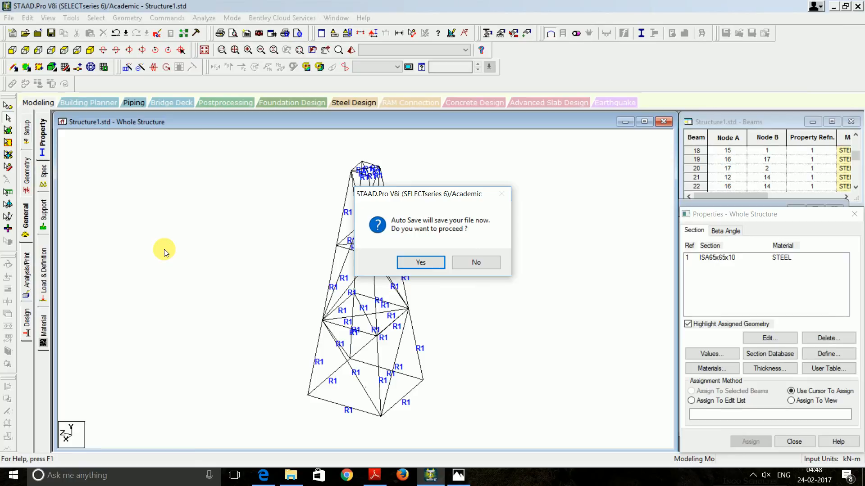
key(Return)
key(Return)
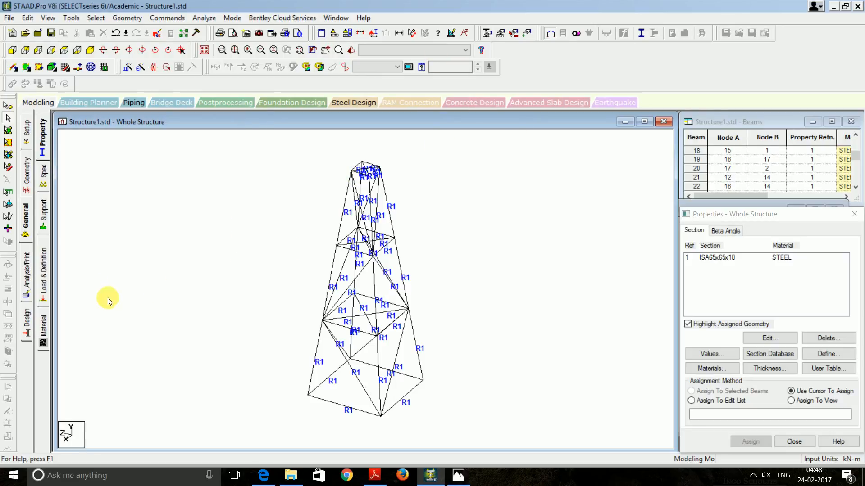
click(43, 272)
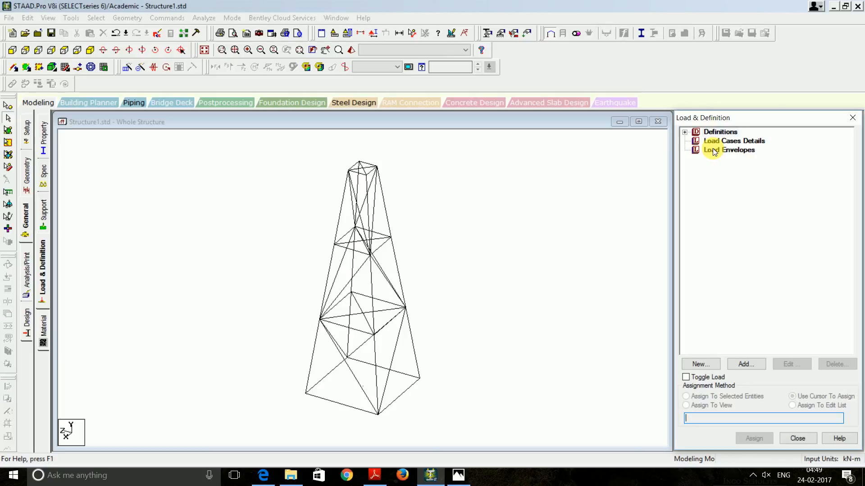
Create two primary load cases, LOAD CASE 1 and LOAD CASE 2
click(708, 144)
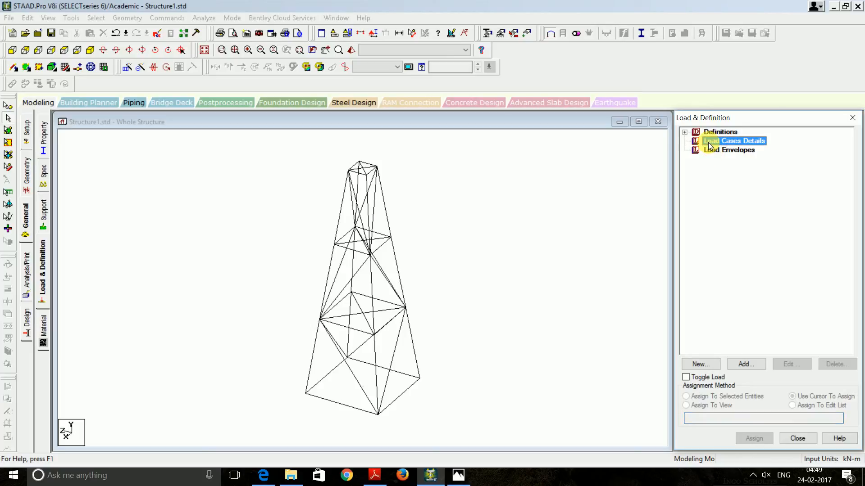
click(758, 363)
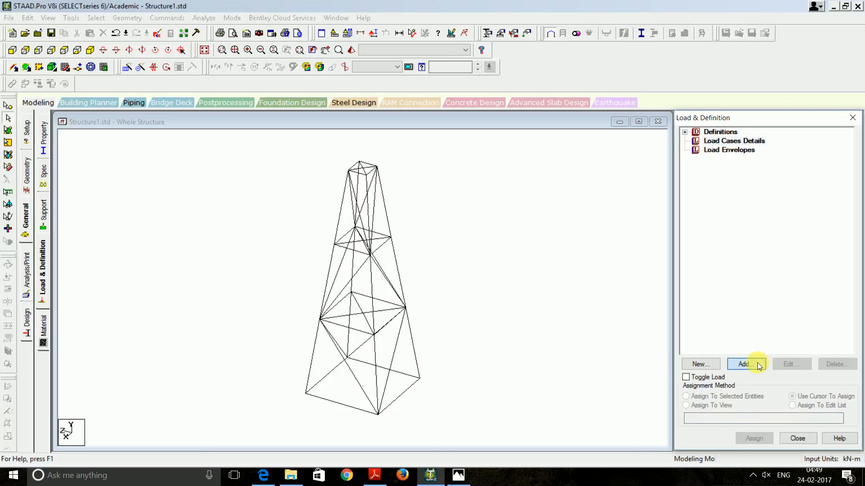
click(547, 356)
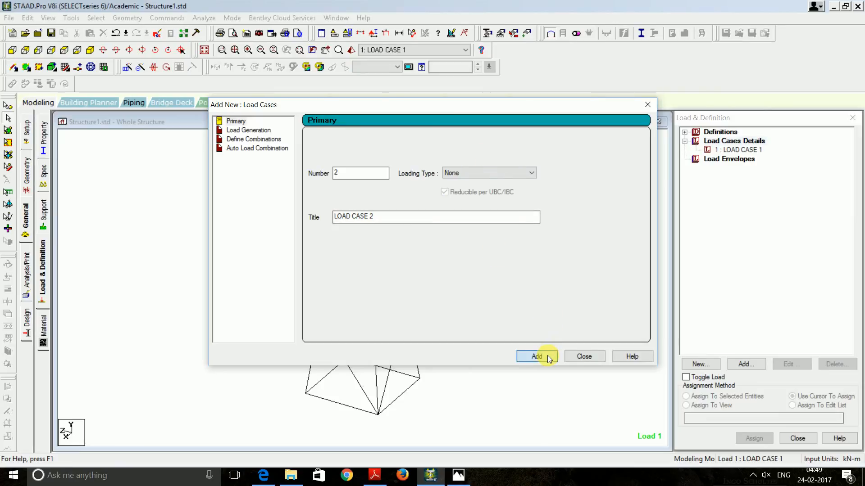
click(547, 358)
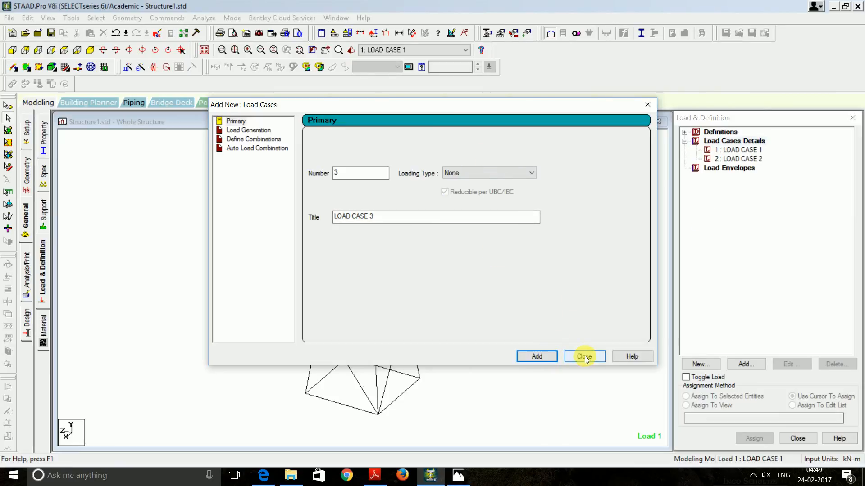
click(584, 356)
Add a SELFWEIGHT Y -1 load item to LOAD CASE 1
double_click(741, 149)
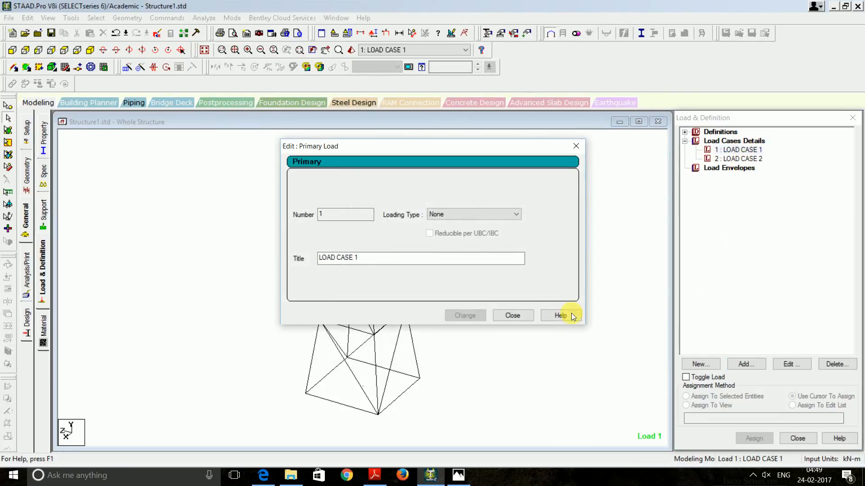
click(526, 317)
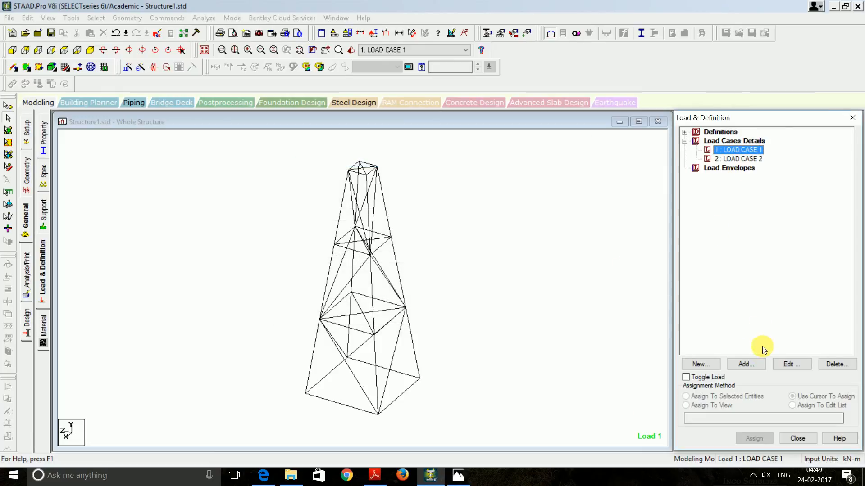
click(745, 364)
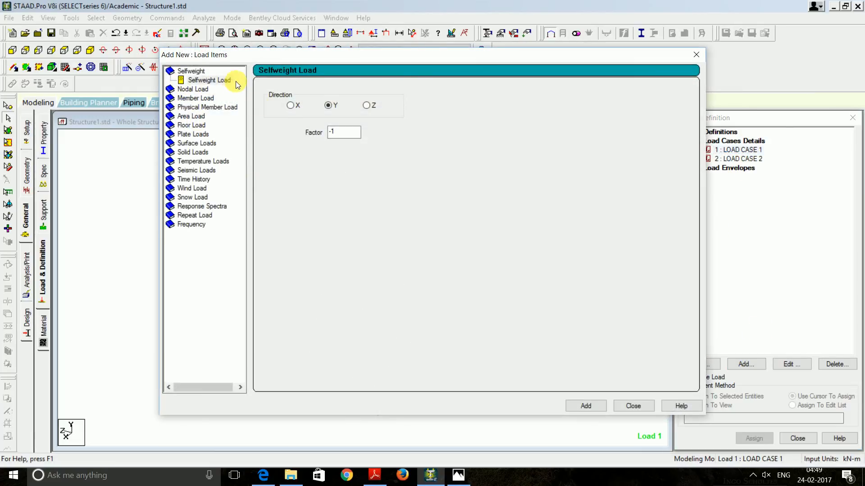
click(588, 406)
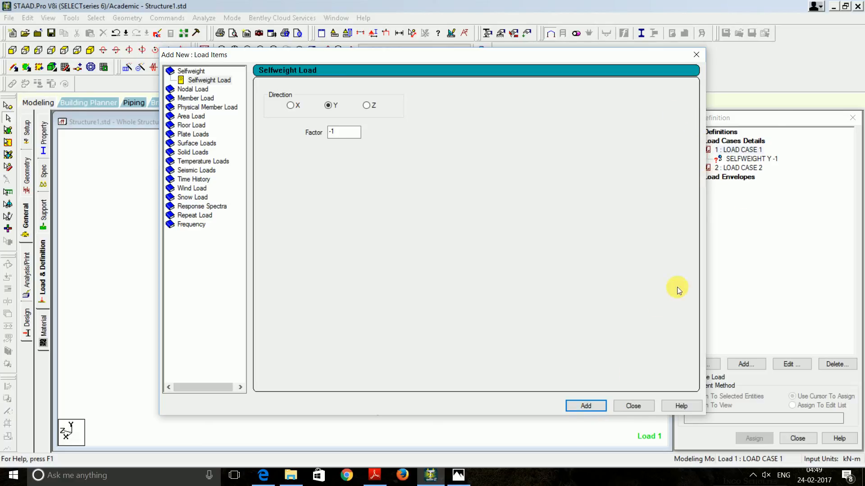
click(696, 54)
Make LOAD CASE 2 active and start adding load items to it
click(738, 168)
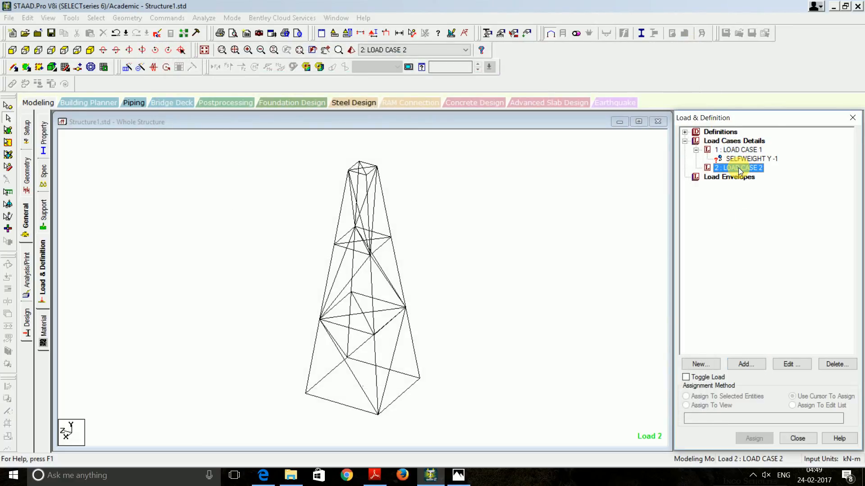
double_click(739, 168)
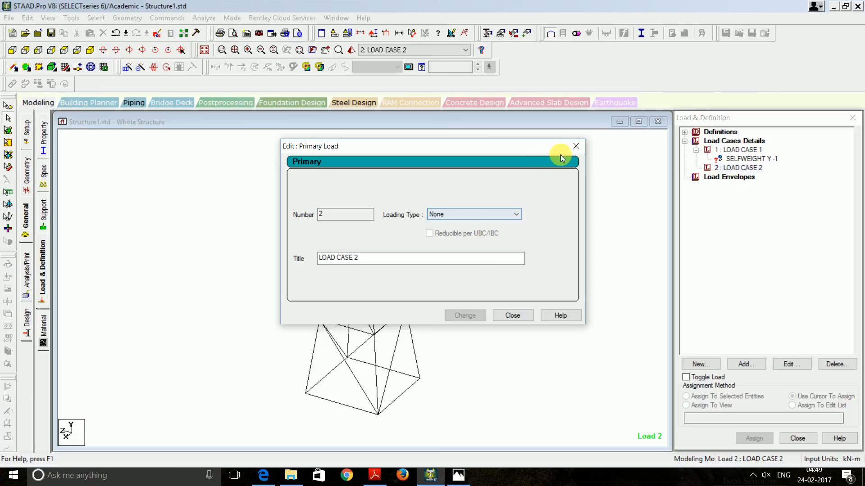
click(576, 146)
click(743, 362)
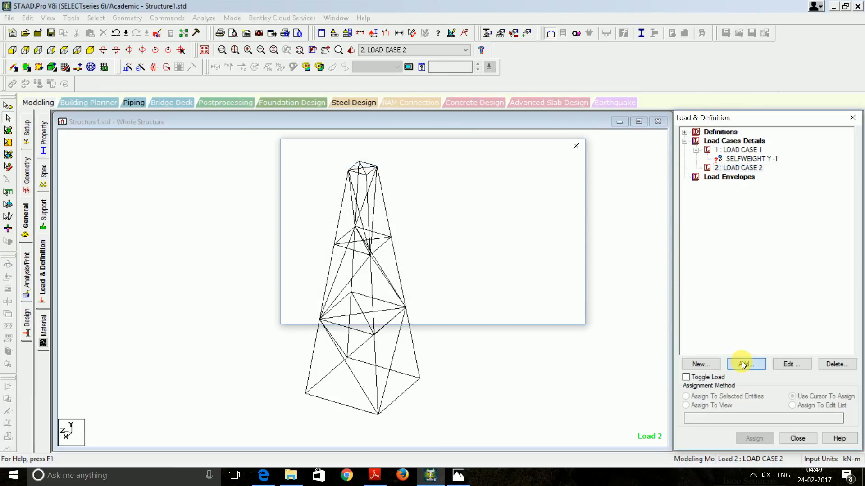
Start a nodal load for LOAD CASE 2, trying Fx, Fy, Fz values and dismissing the number warning
click(192, 88)
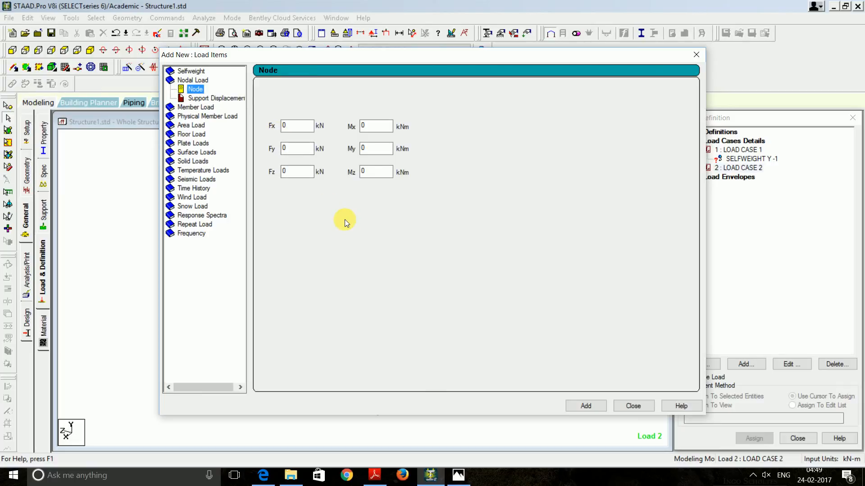
drag(642, 56, 599, 38)
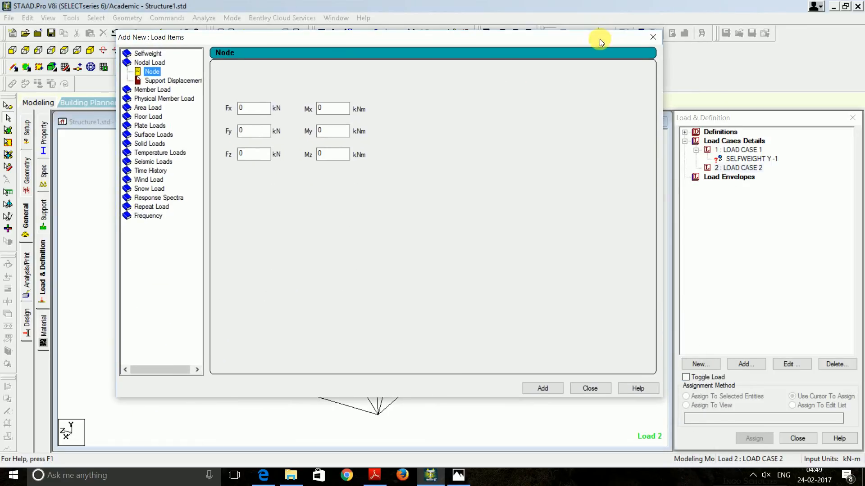
double_click(245, 108)
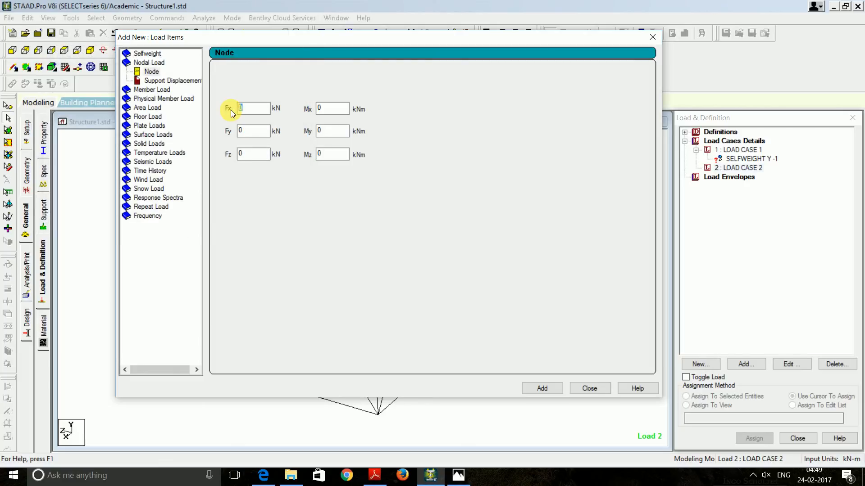
text(20)
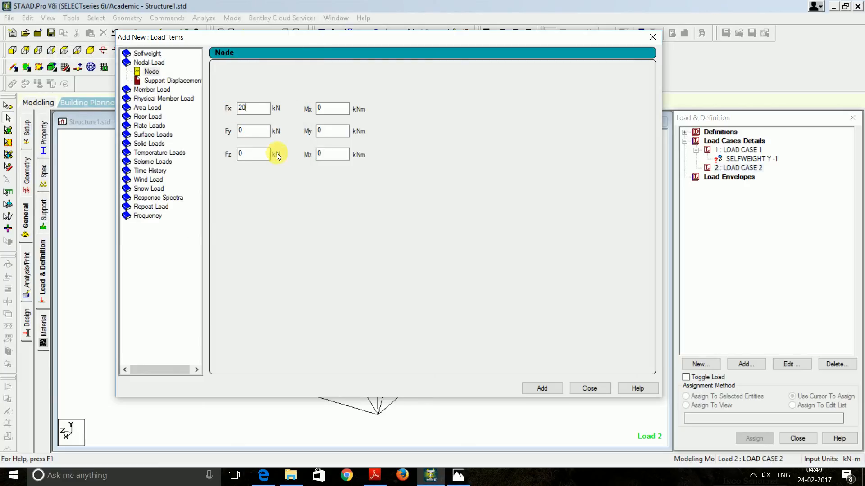
double_click(250, 130)
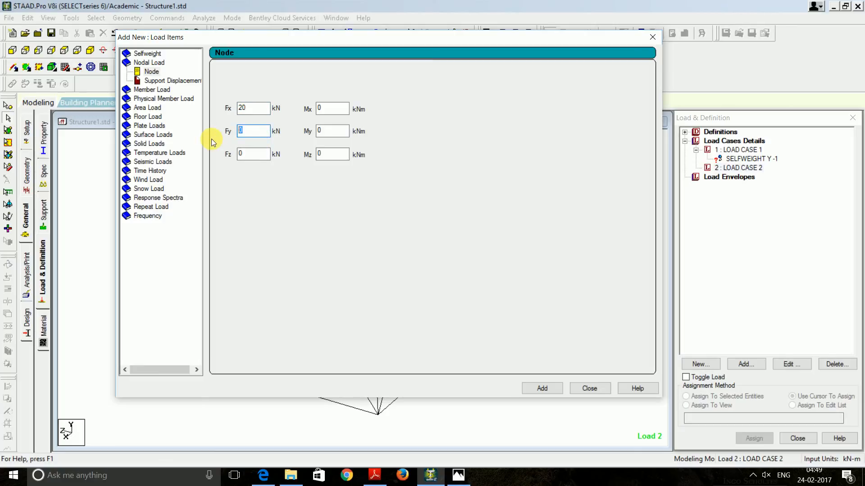
text(15)
double_click(245, 154)
text(5)
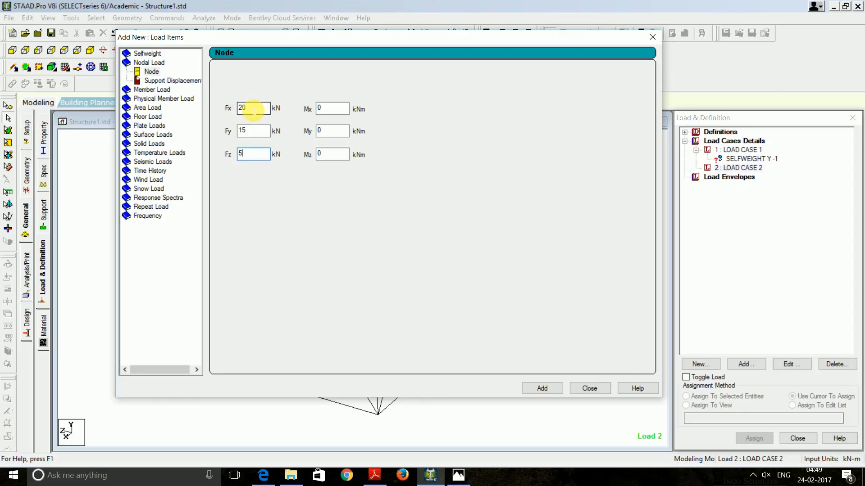
double_click(246, 131)
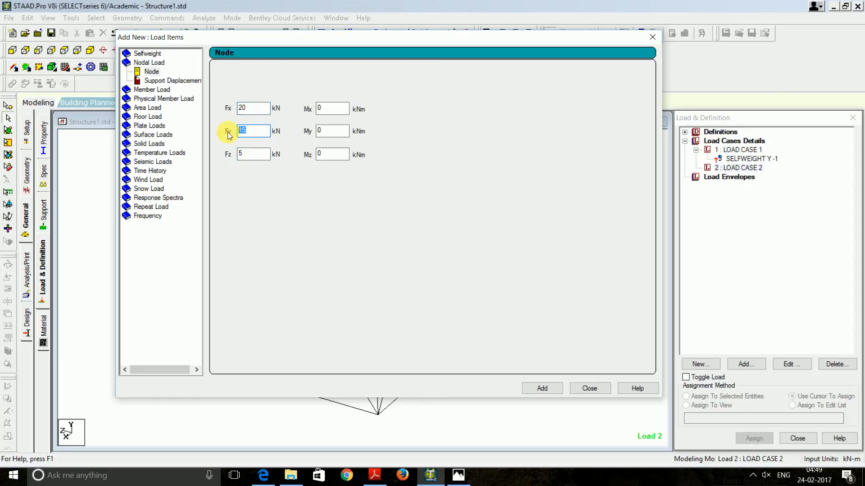
key(BackSpace)
drag(252, 156, 217, 156)
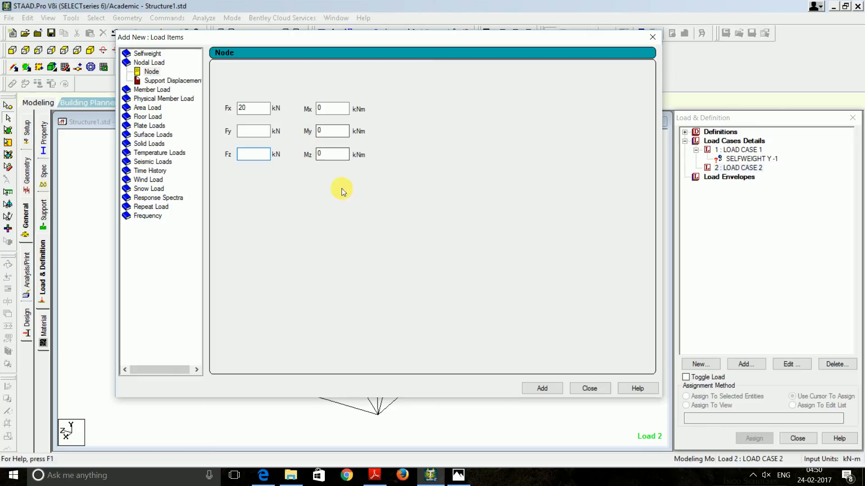
click(546, 390)
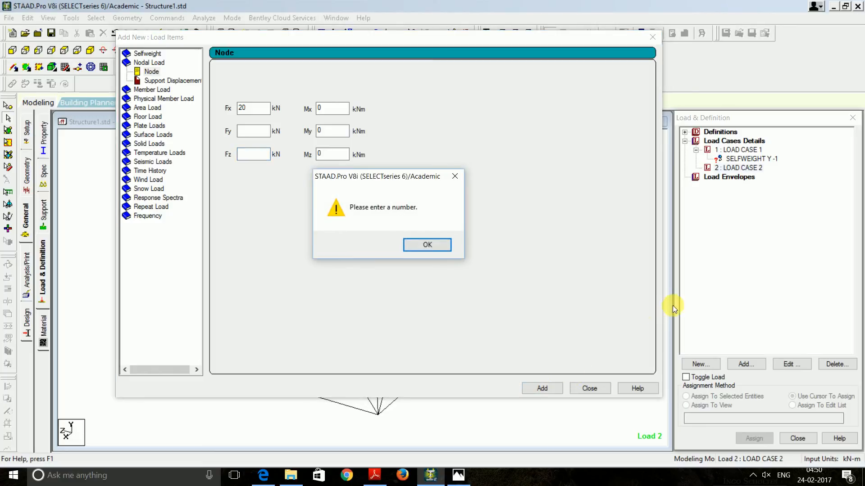
click(428, 245)
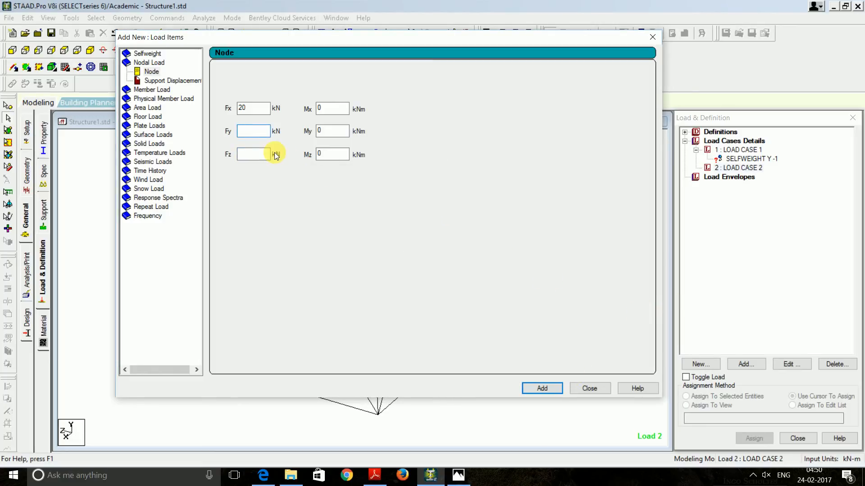
Zero the other components and add an FX 15 kN nodal load
text(00)
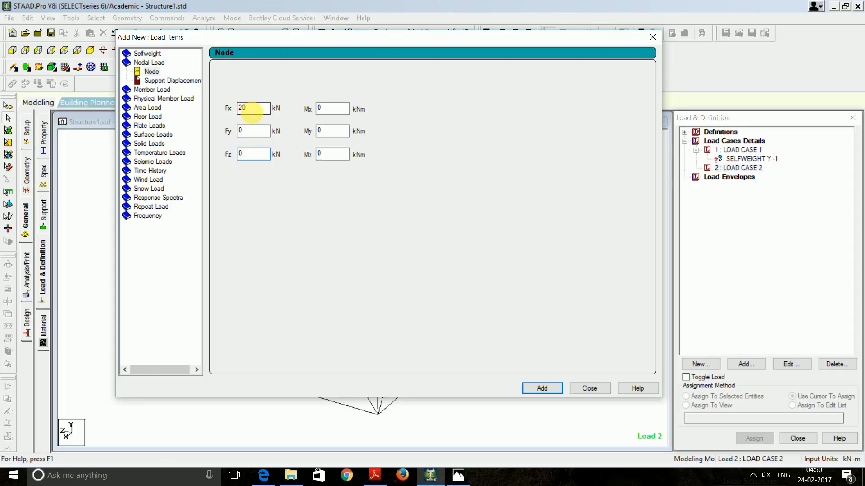
click(252, 111)
key(BackSpace)
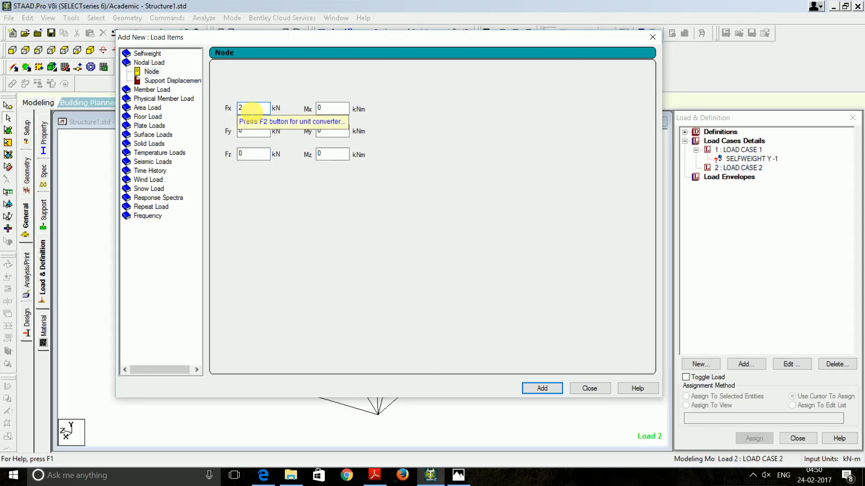
key(BackSpace)
text(15)
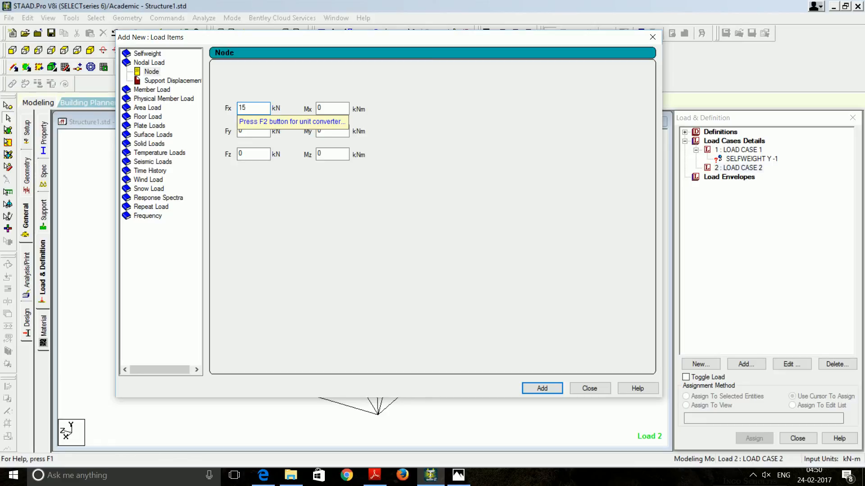
click(557, 388)
Add FX 20 kN and FX 5 kN nodal loads, then close the load items form
drag(254, 108, 232, 111)
text(20)
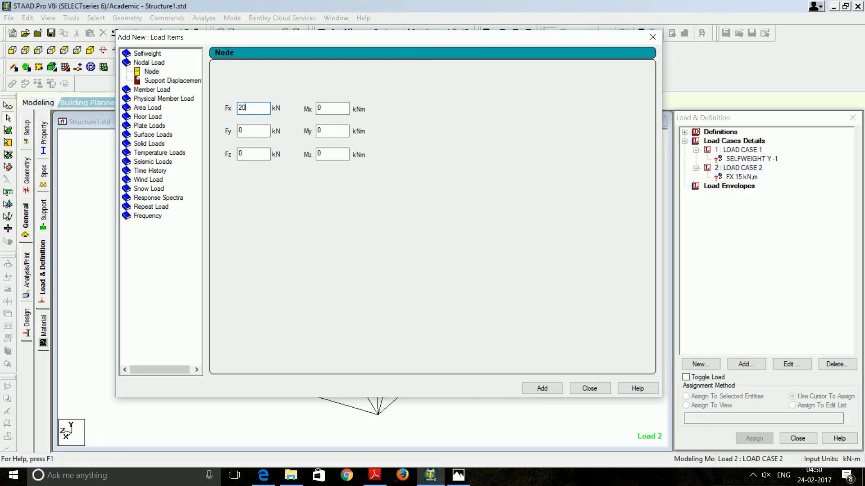
key(Return)
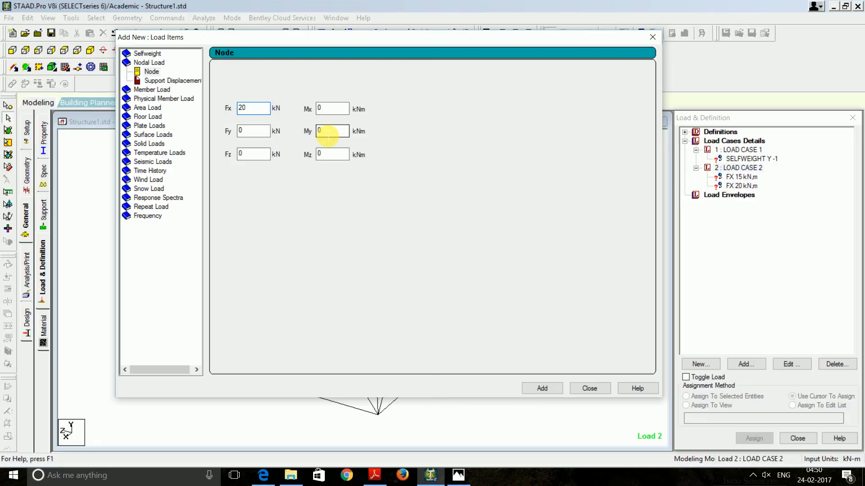
drag(264, 112, 226, 116)
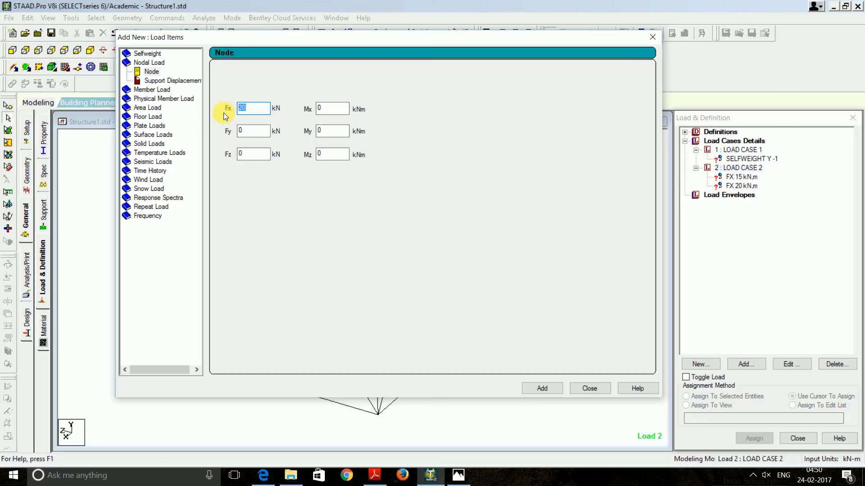
text(5)
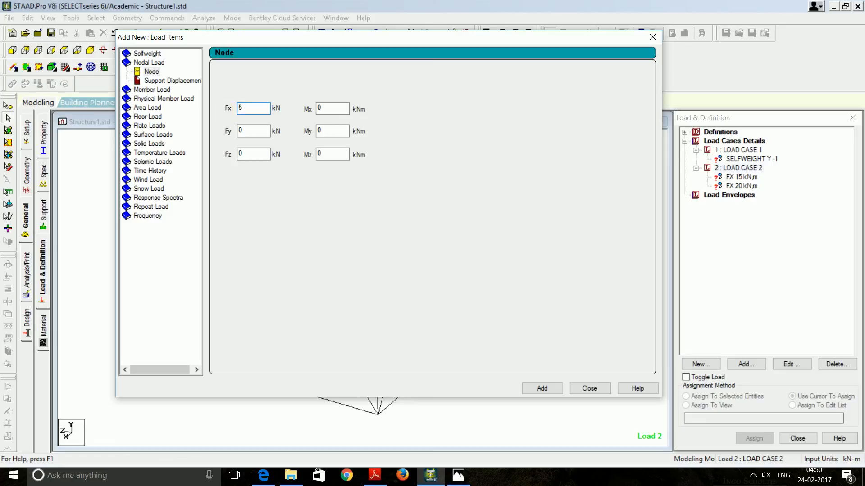
click(548, 388)
click(589, 388)
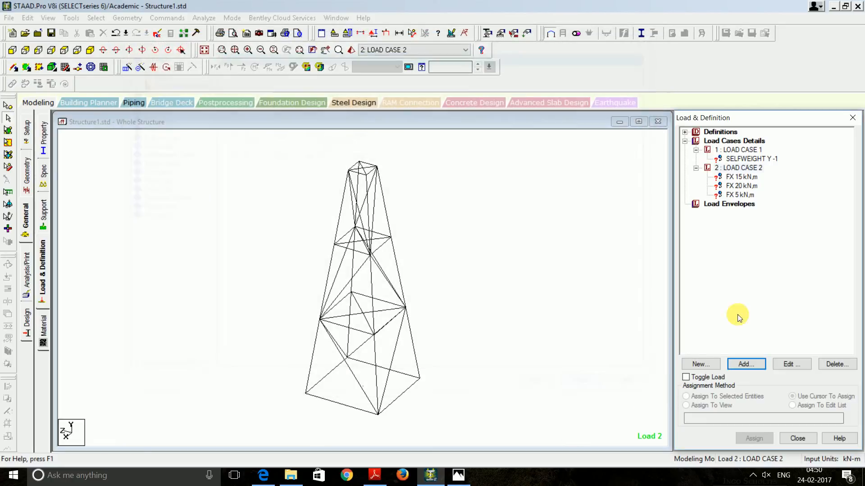
Select the FX 15 kN load under LOAD CASE 2 and activate node picking on the tower
click(739, 178)
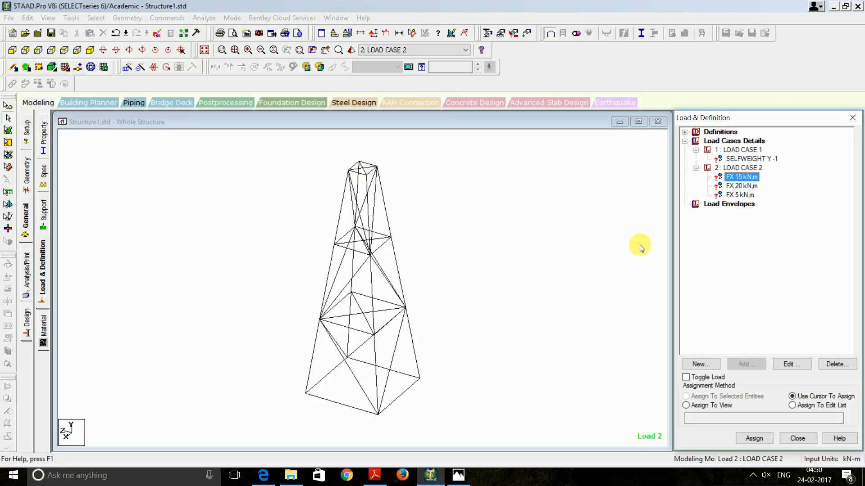
scroll(373, 182, up, 2)
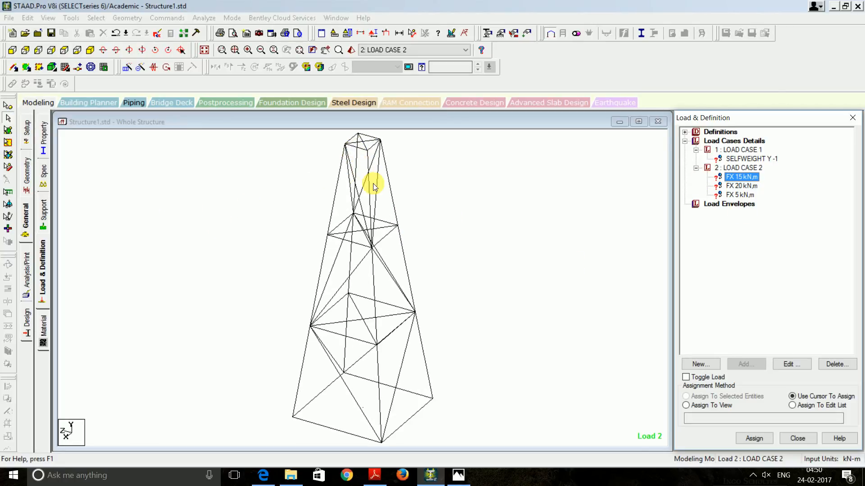
scroll(581, 243, down, 1)
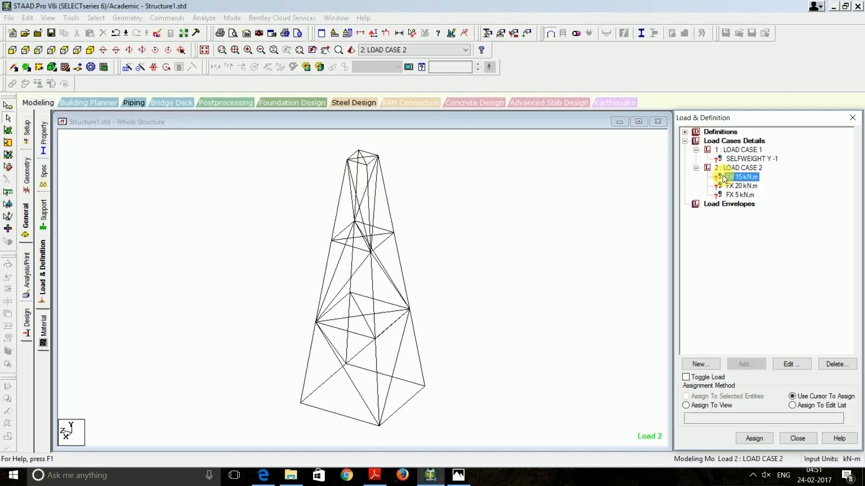
click(6, 117)
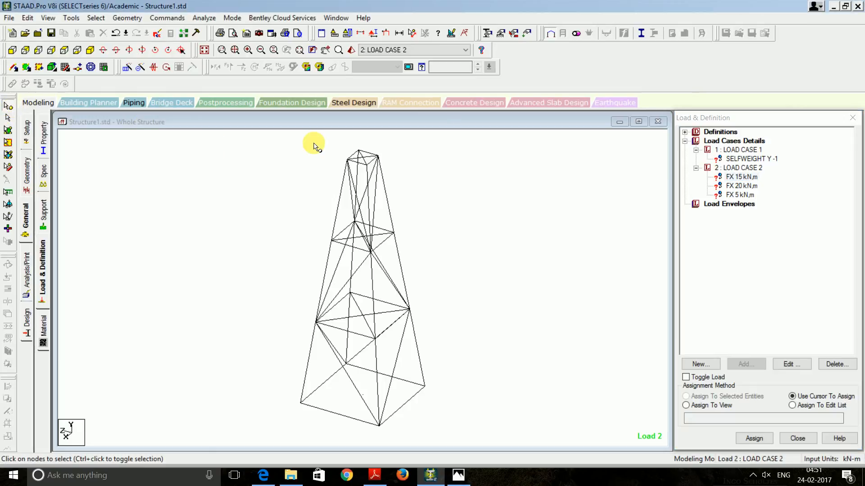
Assign the FX 15 kN load to the tower's top node 20
scroll(359, 151, up, 2)
middle_drag(386, 151, 395, 239)
scroll(376, 228, up, 3)
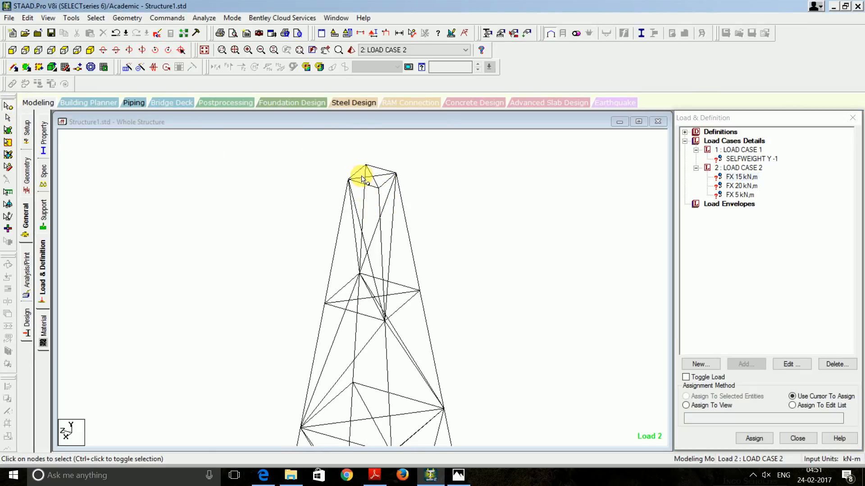
middle_drag(367, 165, 361, 241)
scroll(361, 240, up, 3)
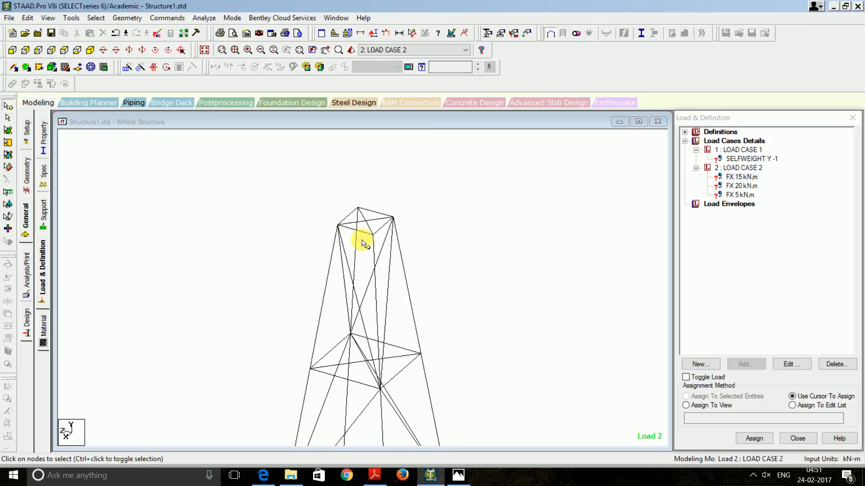
click(366, 194)
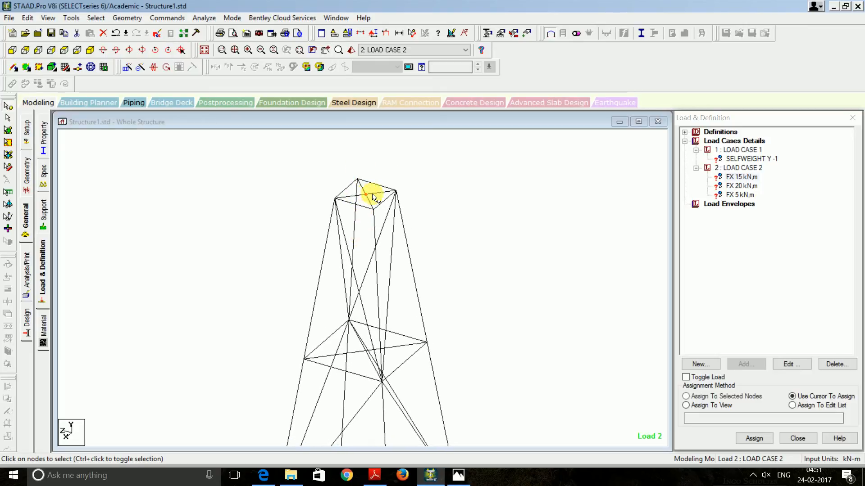
click(686, 396)
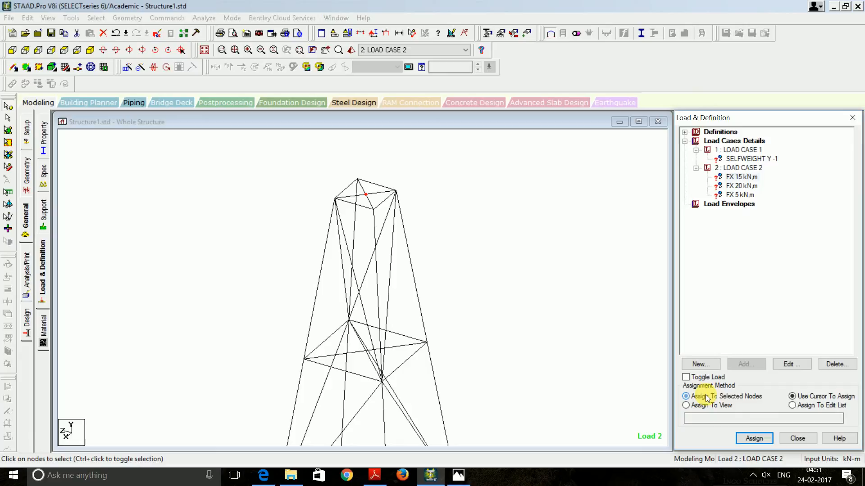
click(753, 437)
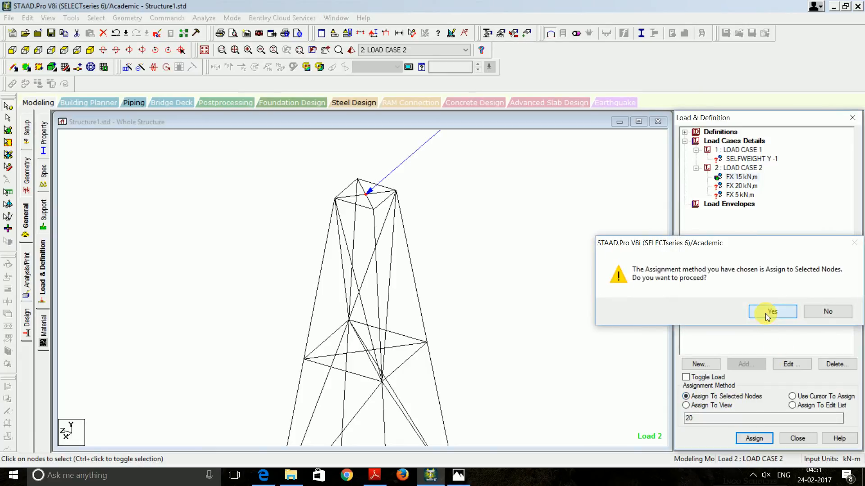
click(766, 312)
Reframe and rotate the tower view, then reactivate node picking for the next load
scroll(572, 266, down, 5)
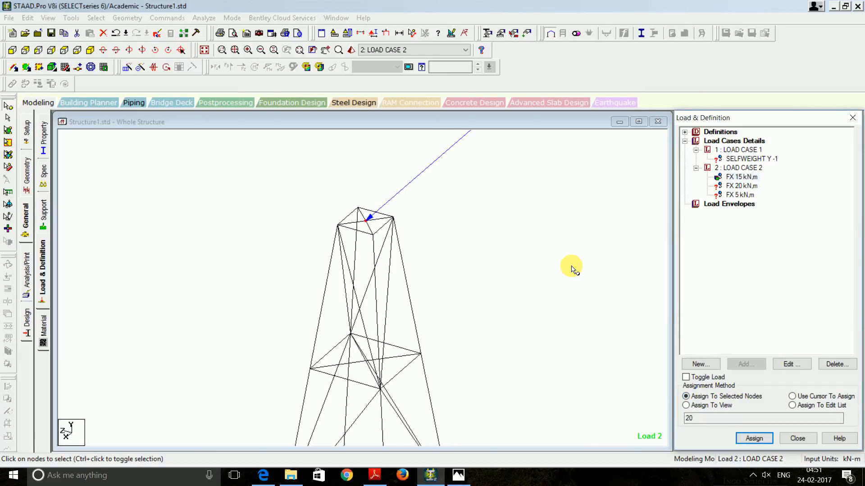
scroll(458, 291, down, 1)
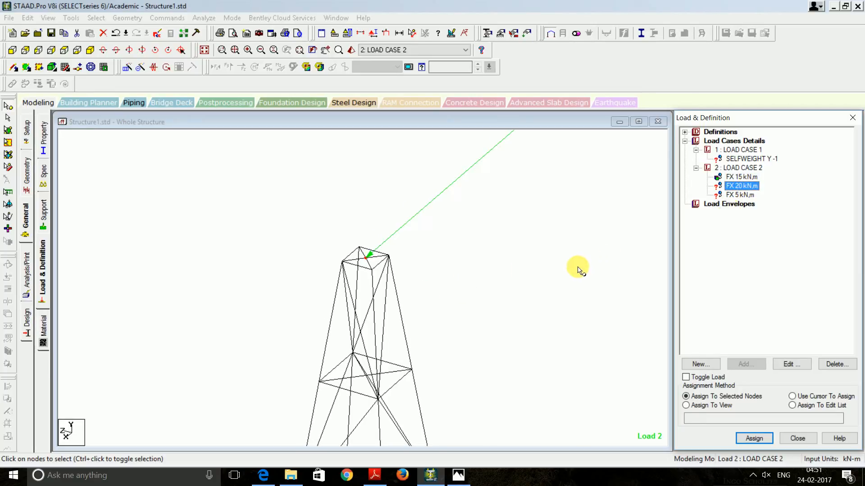
scroll(366, 381, up, 1)
scroll(366, 376, up, 1)
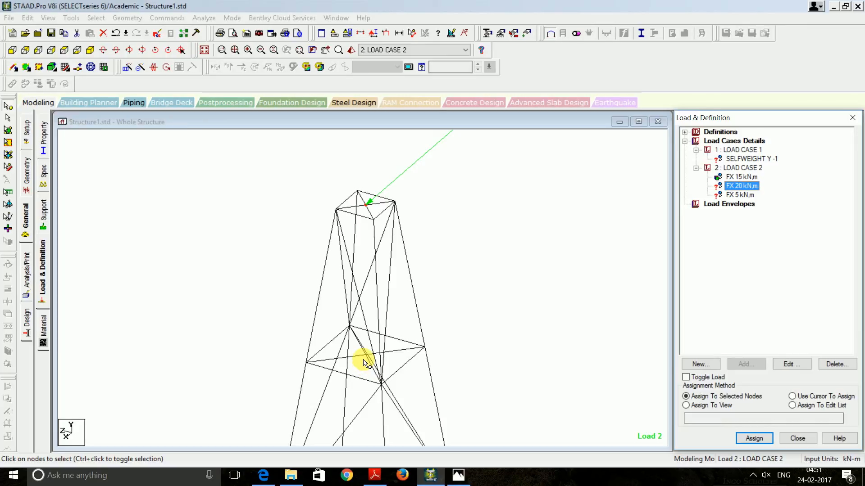
middle_drag(363, 361, 381, 346)
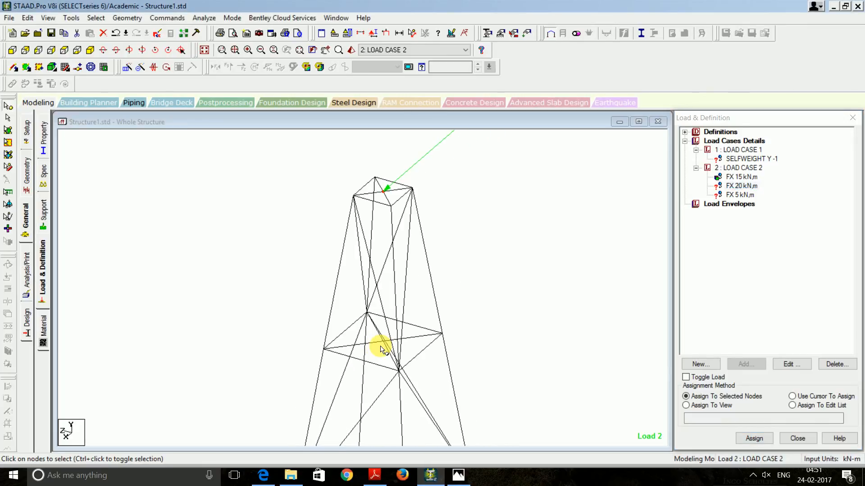
scroll(381, 346, up, 2)
scroll(381, 348, up, 4)
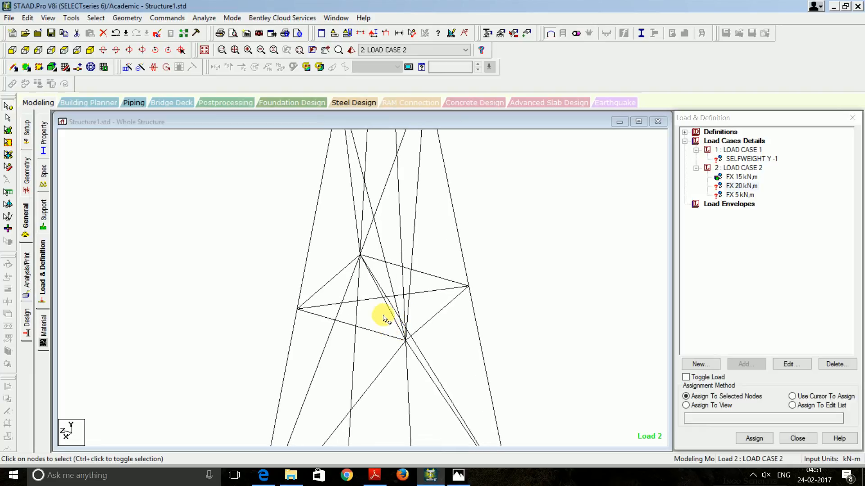
scroll(383, 318, down, 5)
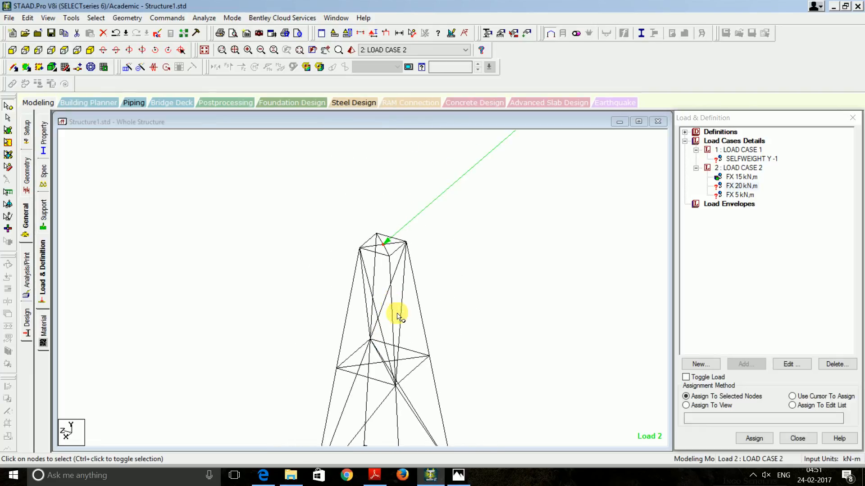
middle_drag(396, 256, 378, 179)
scroll(378, 179, down, 3)
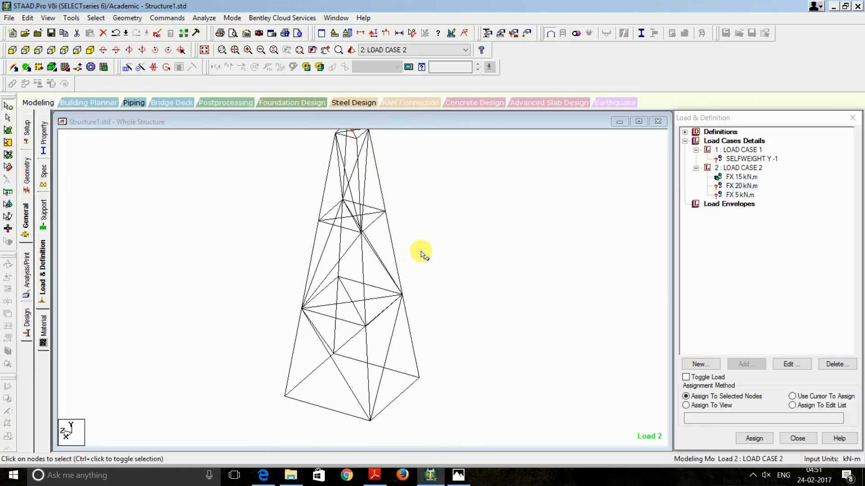
click(8, 118)
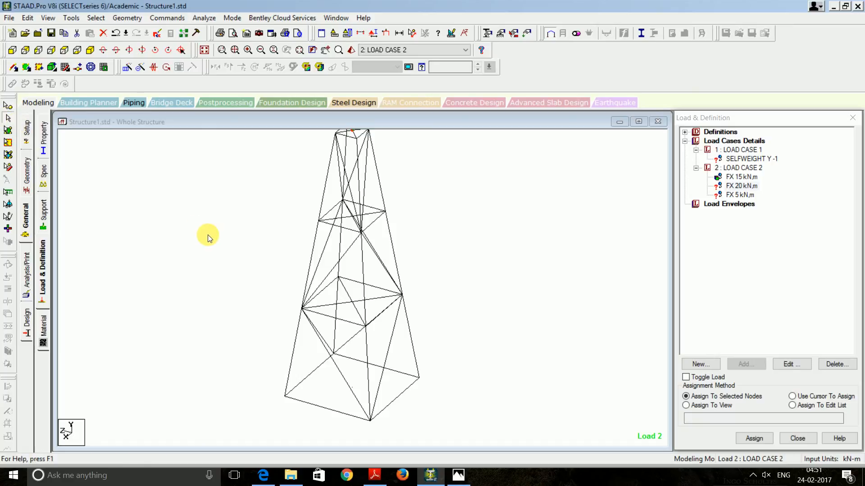
key(Left)
key(Left)
key(Left)
key(Left)
key(Left)
key(Left)
key(Left)
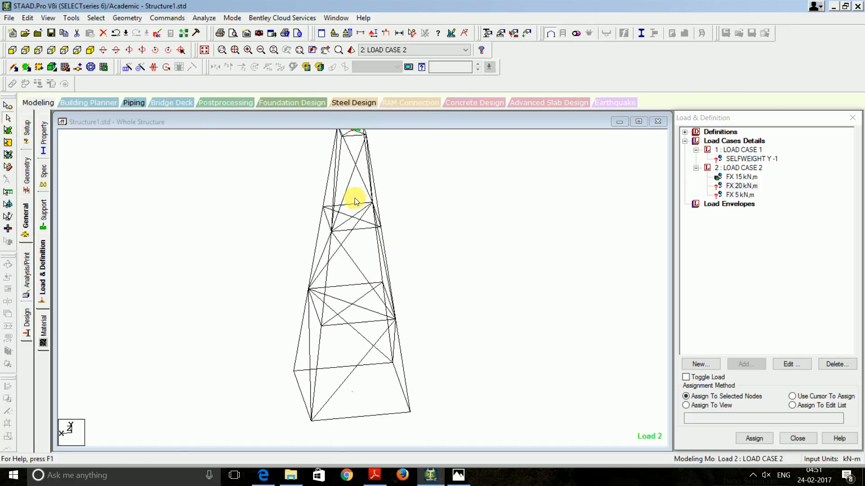
click(8, 107)
scroll(353, 202, up, 3)
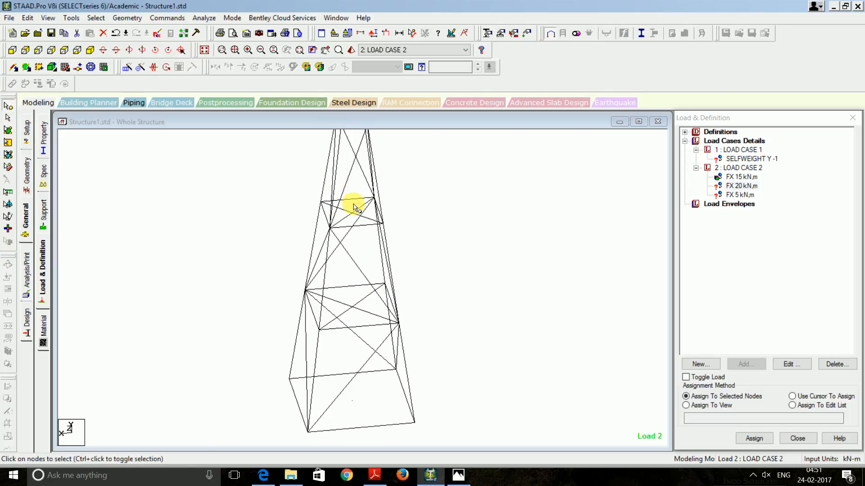
scroll(353, 202, up, 1)
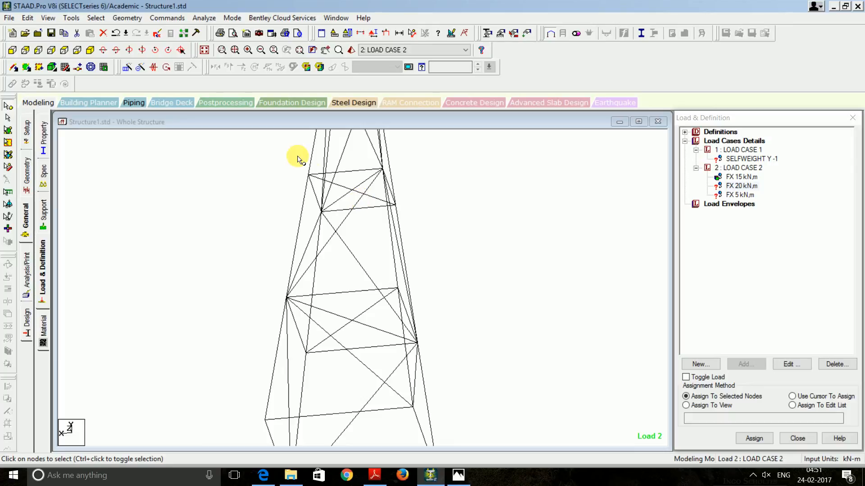
Assign the FX 20 kN load to node 18 on the upper bracing level
click(351, 190)
click(755, 436)
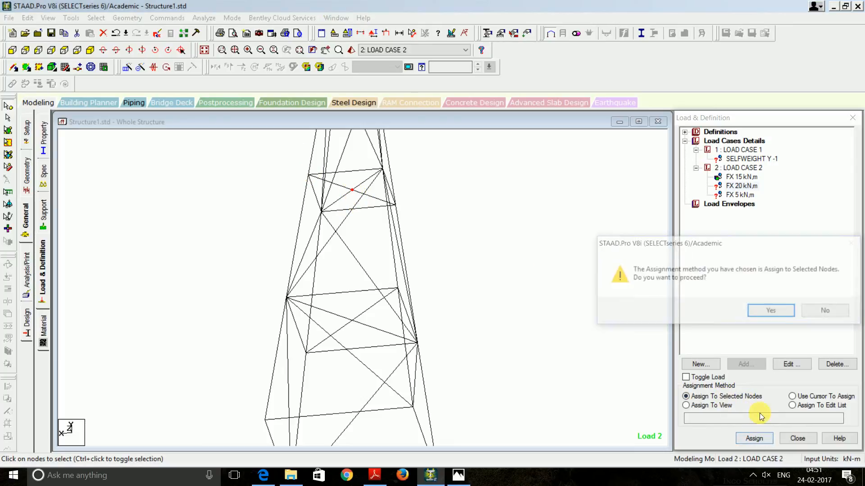
click(765, 311)
key(Down)
key(Down)
key(Down)
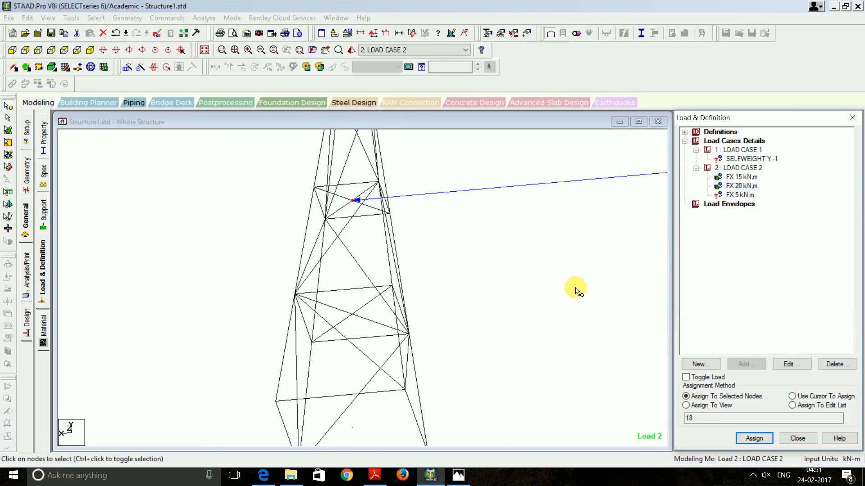
scroll(571, 287, down, 1)
scroll(570, 270, up, 1)
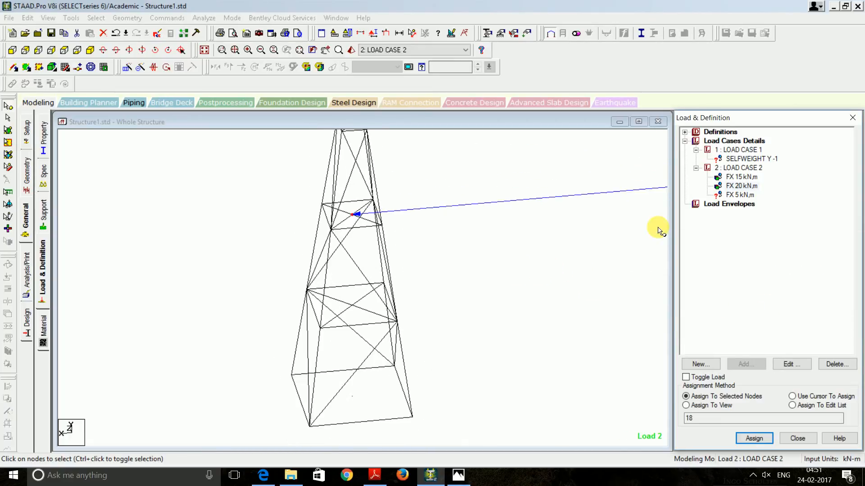
Pick the FX 5 kN load and a lower tower node, then clear the node selection
click(742, 194)
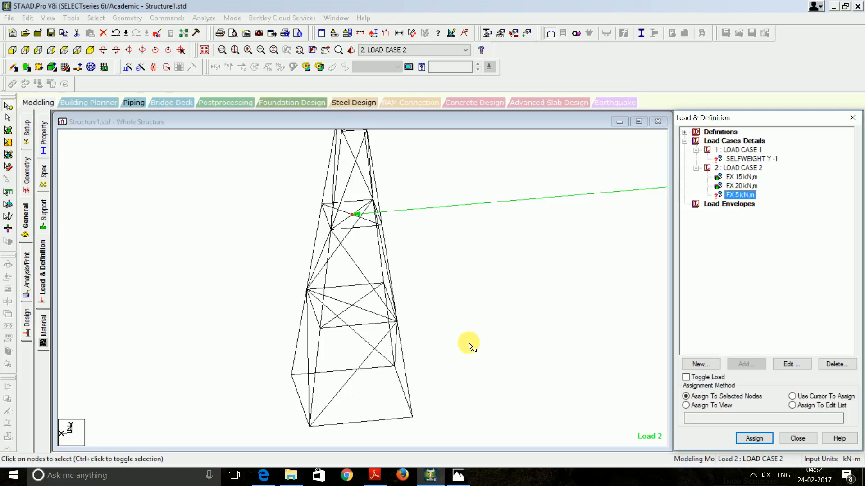
click(352, 306)
scroll(525, 278, up, 2)
scroll(526, 278, down, 3)
scroll(525, 277, down, 2)
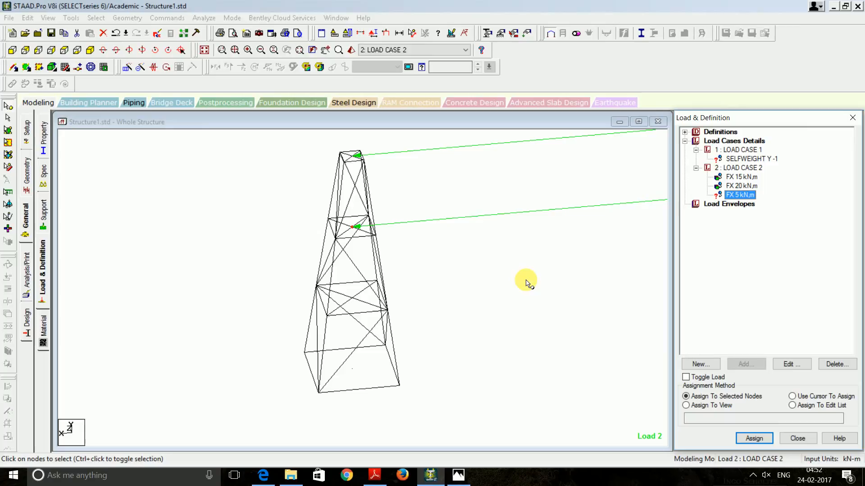
click(502, 281)
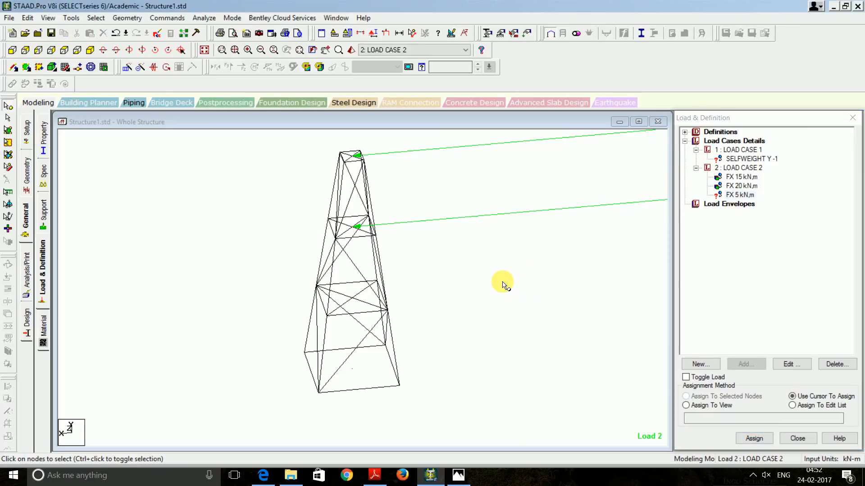
Check the values and nodes of the FX 20 and FX 15 kN loads
double_click(732, 186)
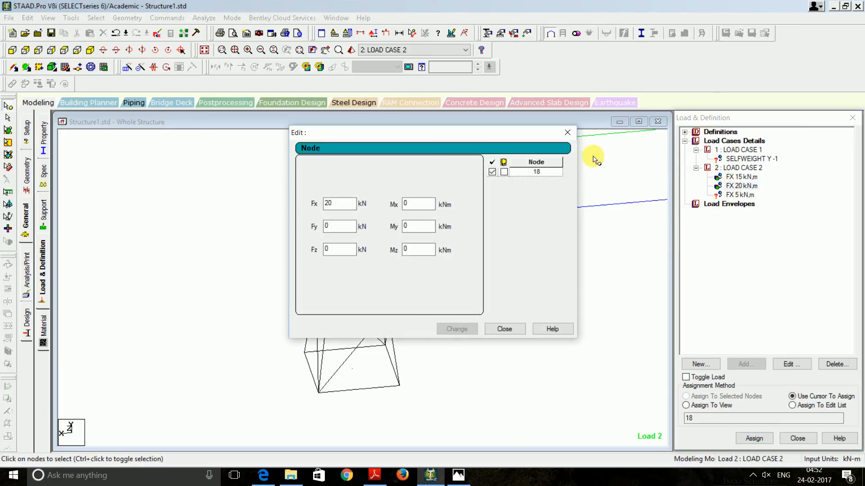
click(565, 133)
double_click(740, 177)
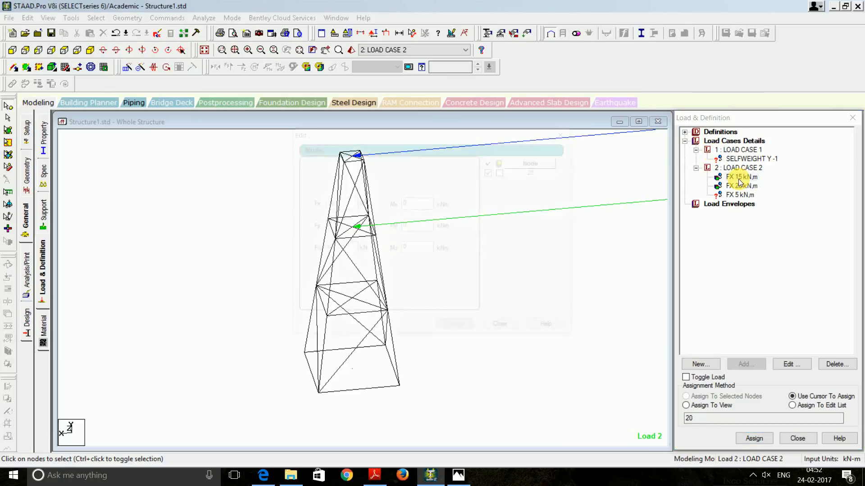
click(568, 133)
Assign the FX 5 kN load to node 19 on the lower bracing level
click(739, 194)
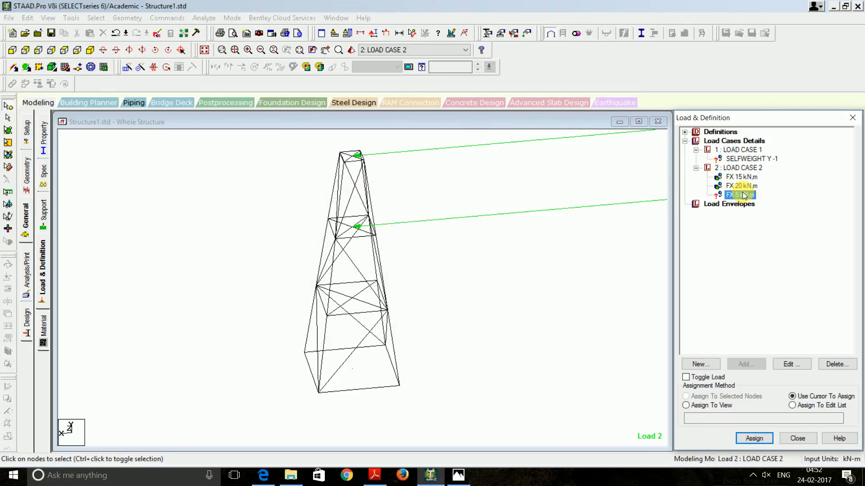
click(352, 300)
click(686, 396)
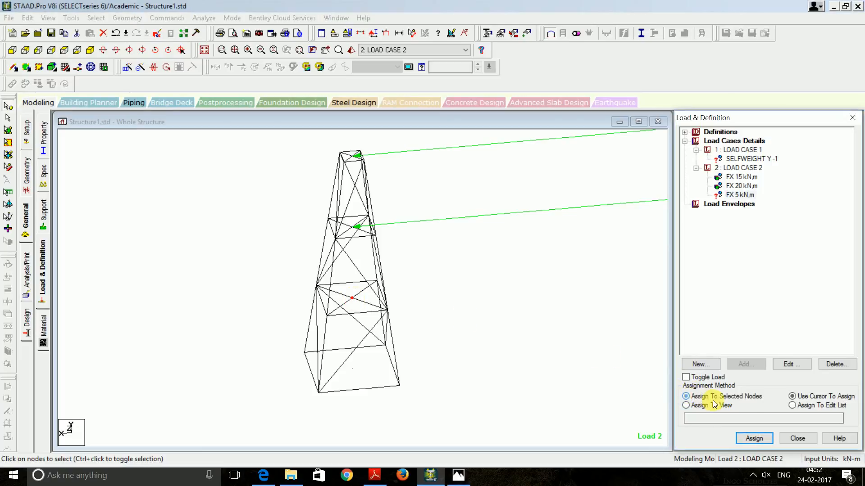
click(760, 439)
click(733, 309)
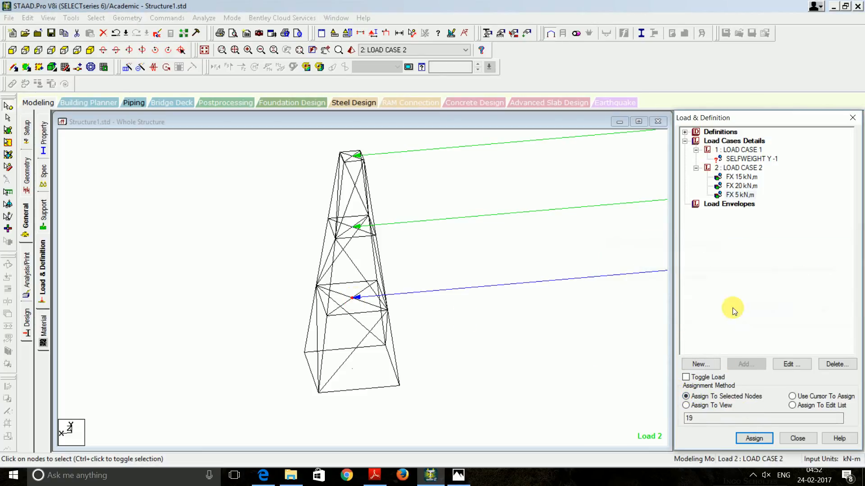
scroll(534, 311, down, 4)
scroll(535, 316, up, 3)
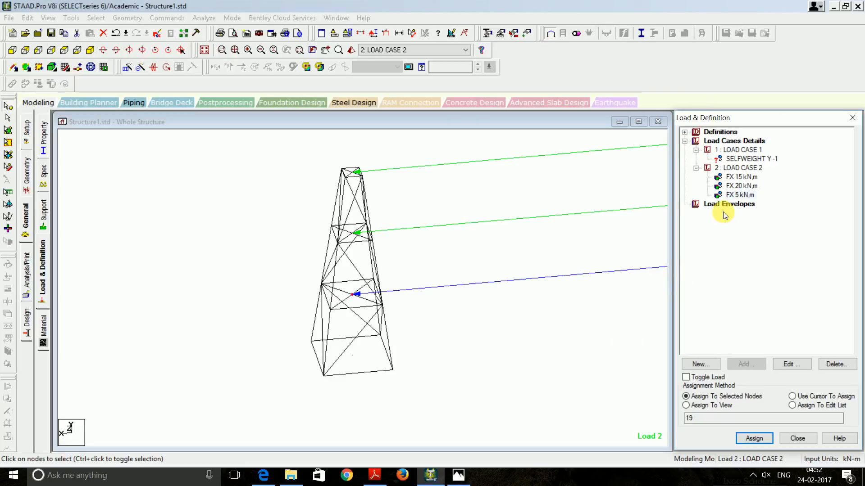
Assign LOAD CASE 1's SELFWEIGHT Y -1 to all tower members 1 to 52
click(729, 159)
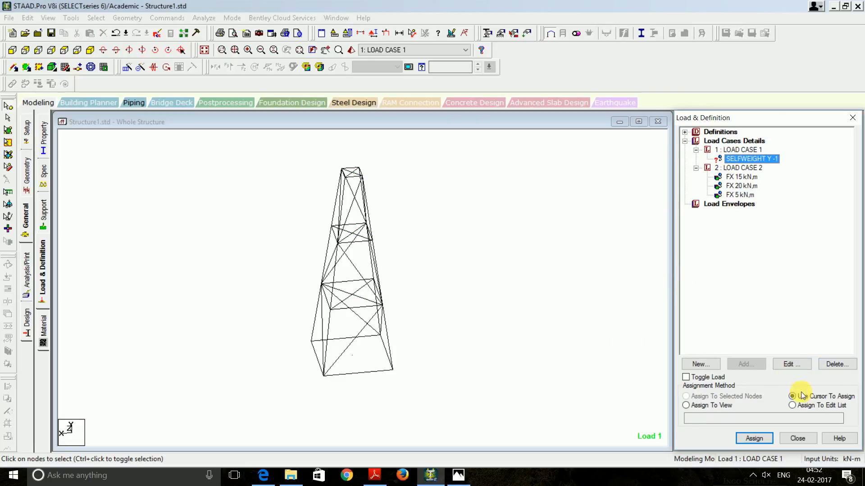
click(686, 405)
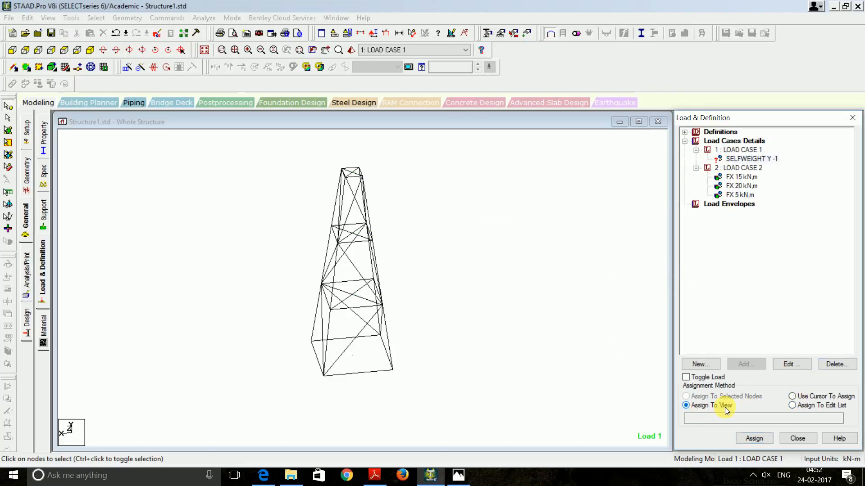
click(752, 438)
click(772, 312)
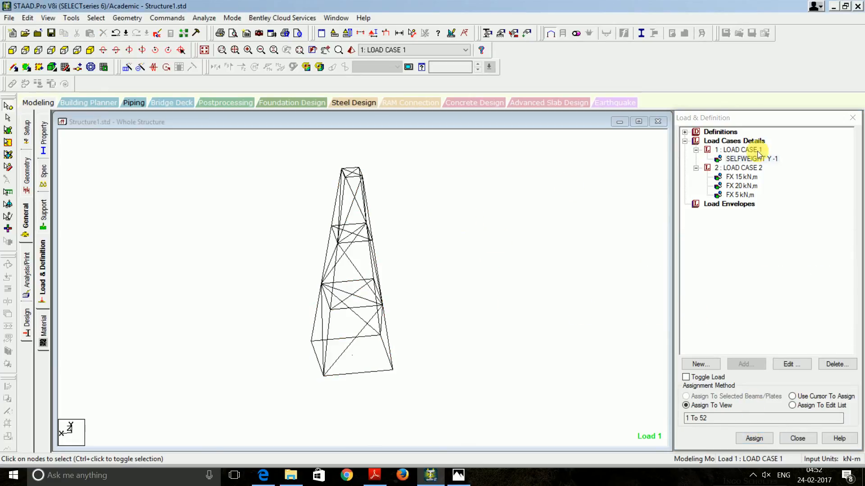
click(752, 177)
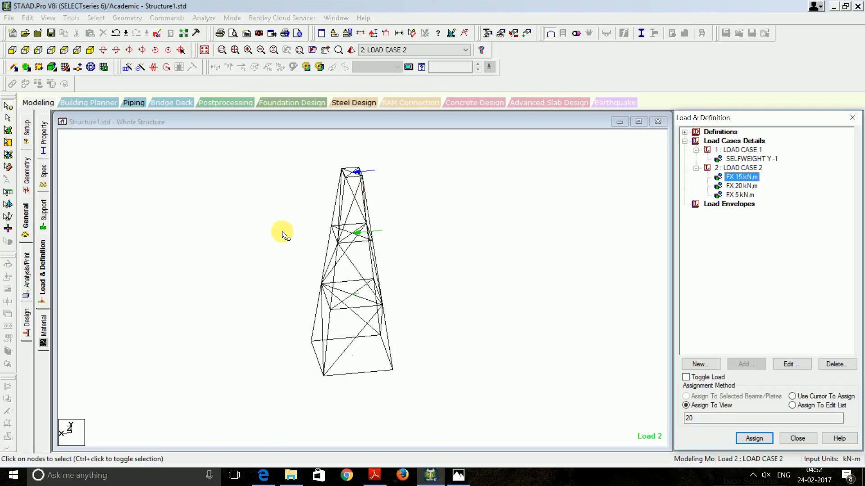
Review the STEEL material properties (E 205 kN/mm²) used by the tower members
click(26, 272)
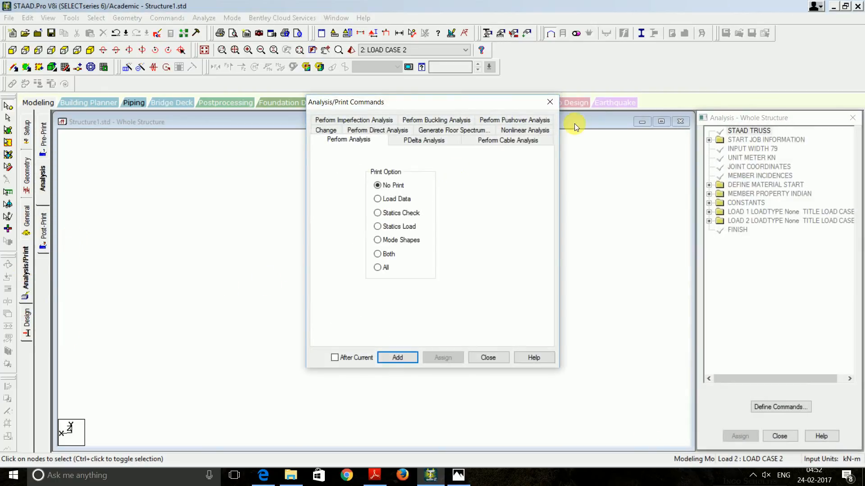
click(549, 98)
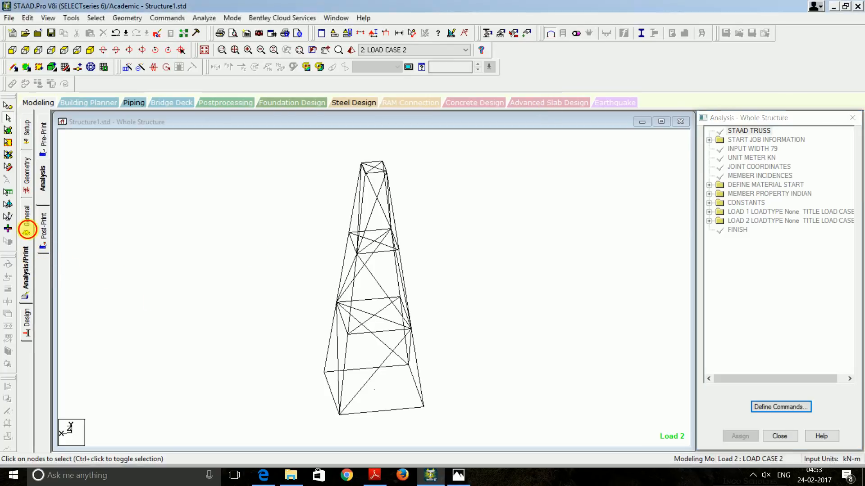
click(27, 222)
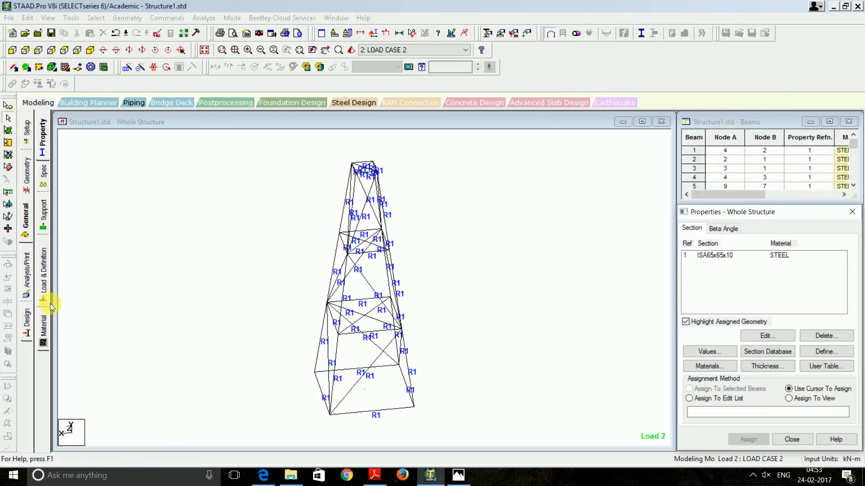
click(44, 330)
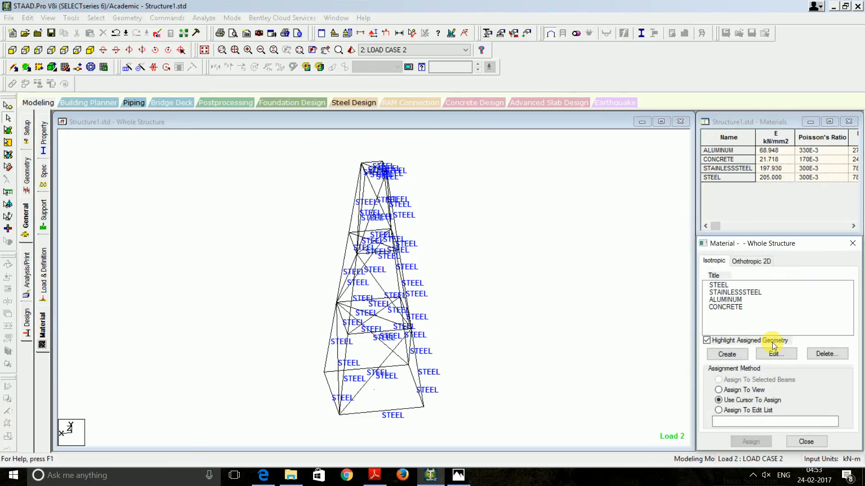
click(719, 285)
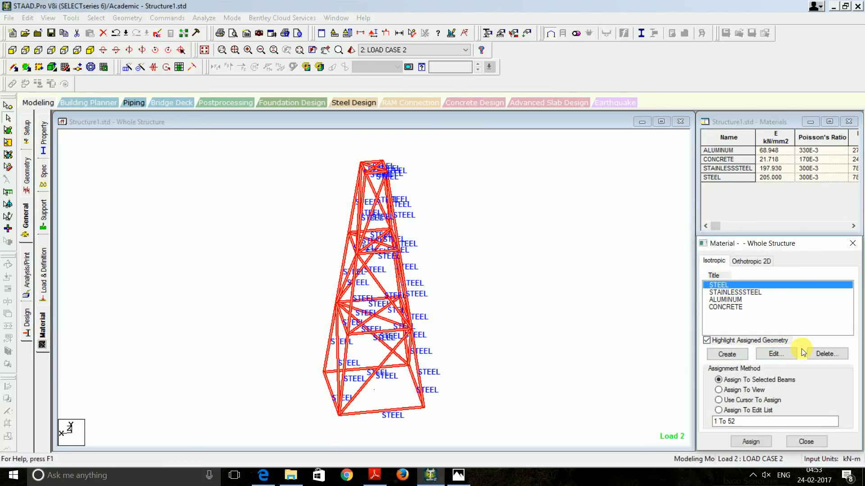
click(778, 354)
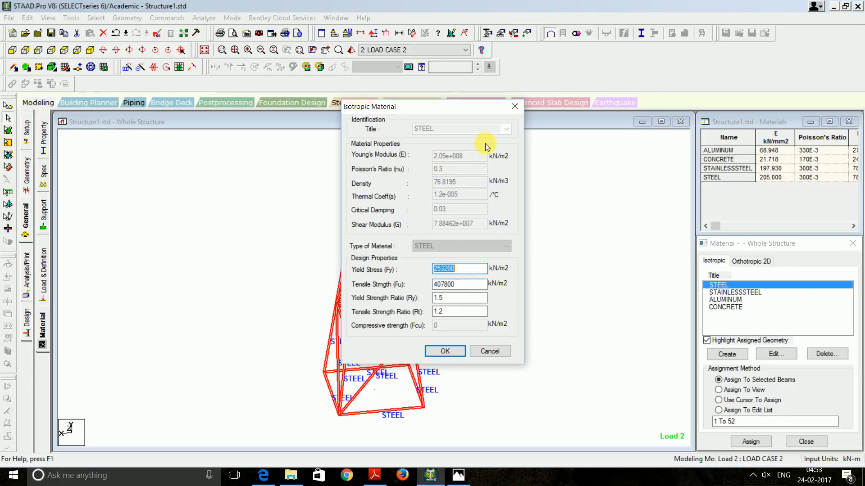
click(489, 353)
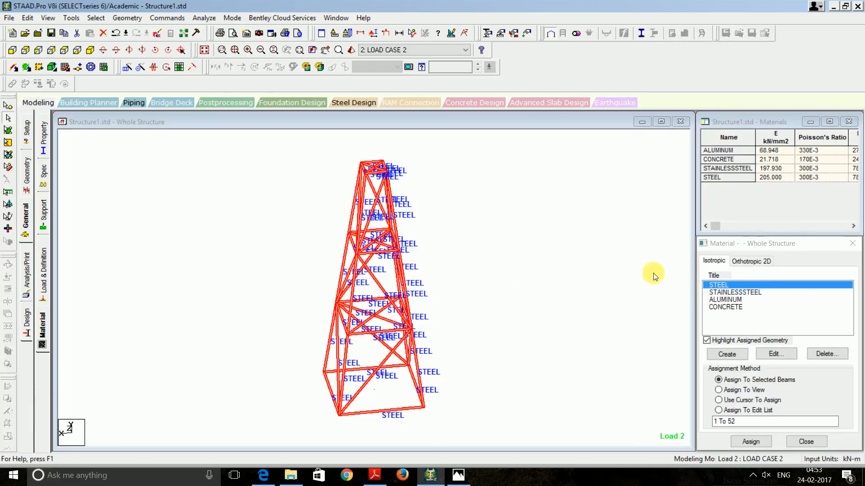
click(598, 296)
Add a PERFORM ANALYSIS PRINT ALL command to the input
click(26, 285)
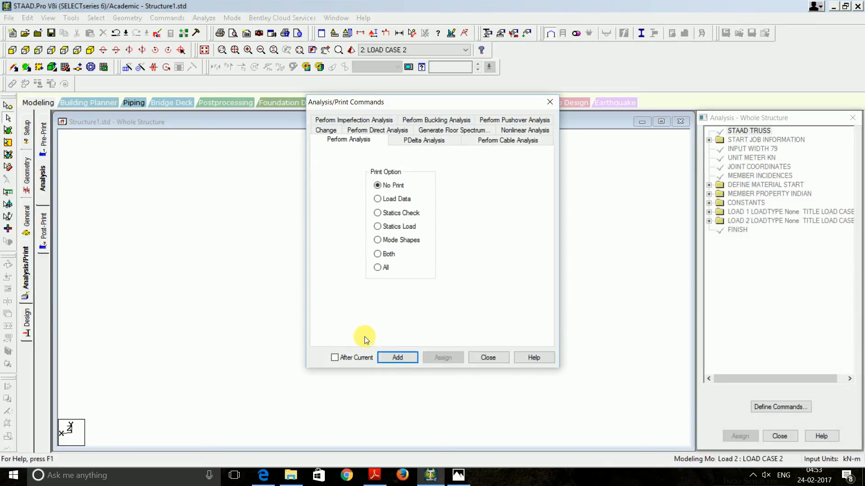
click(377, 268)
click(398, 356)
click(486, 355)
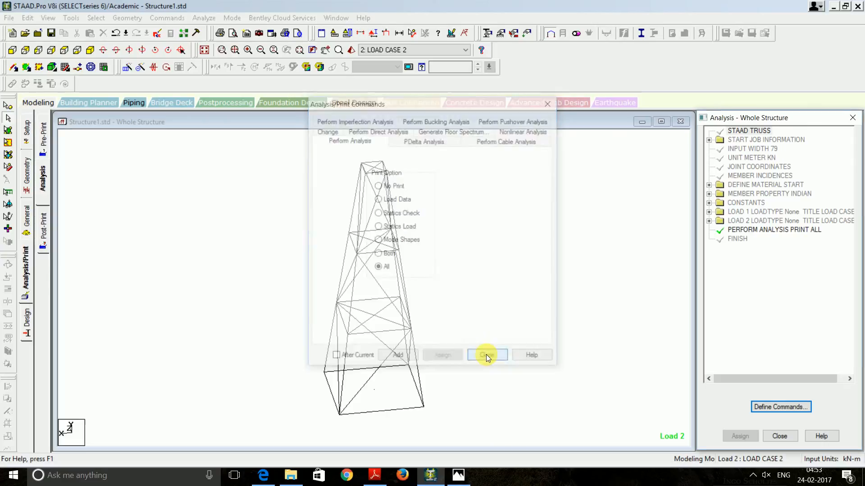
Save and run the analysis, then open Structure1.anl in the Output Viewer
click(155, 18)
click(201, 18)
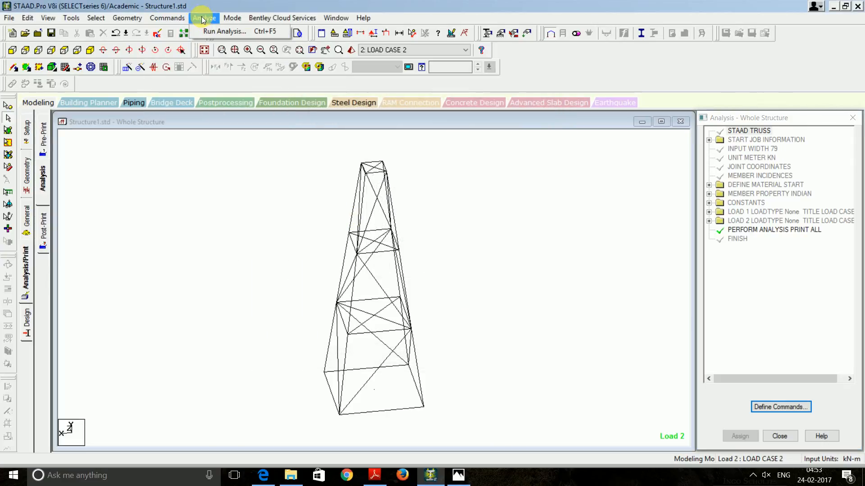
click(214, 31)
click(365, 253)
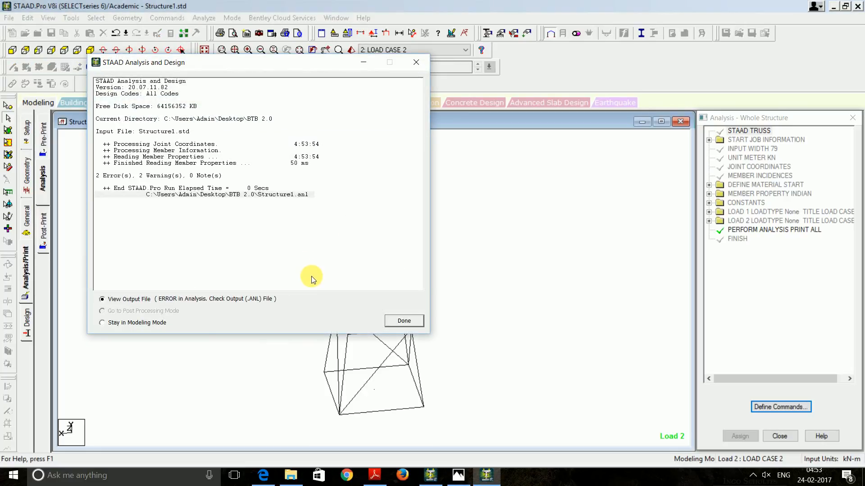
click(118, 178)
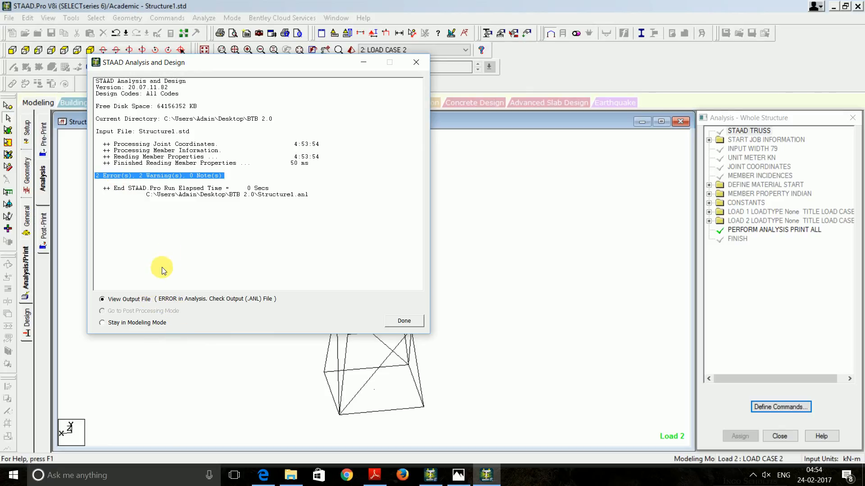
click(402, 321)
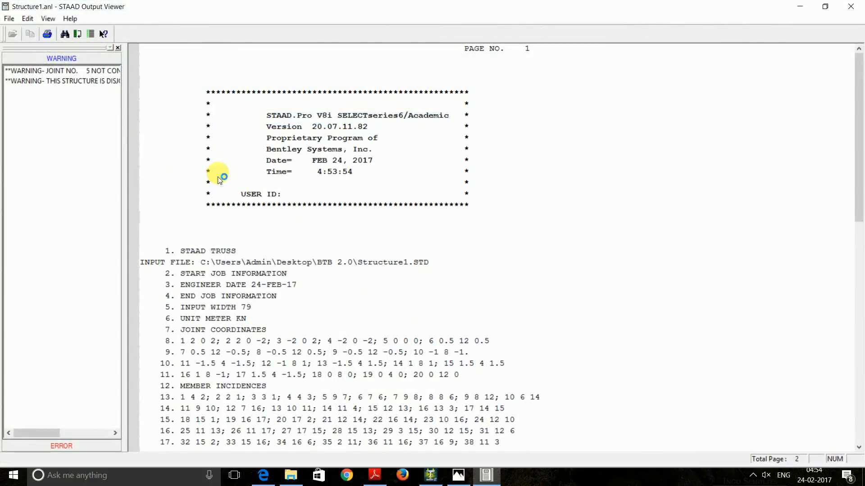
Locate the 'no support input' error in the Output Viewer's error list, then close the viewer
click(64, 446)
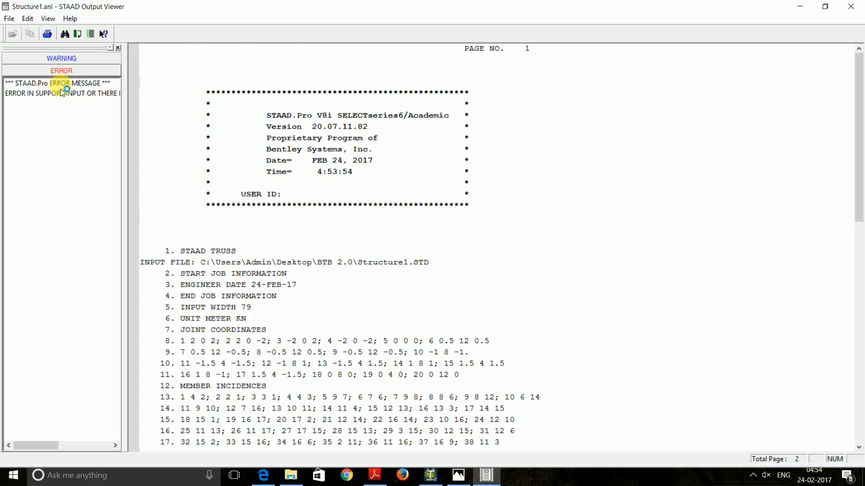
click(62, 84)
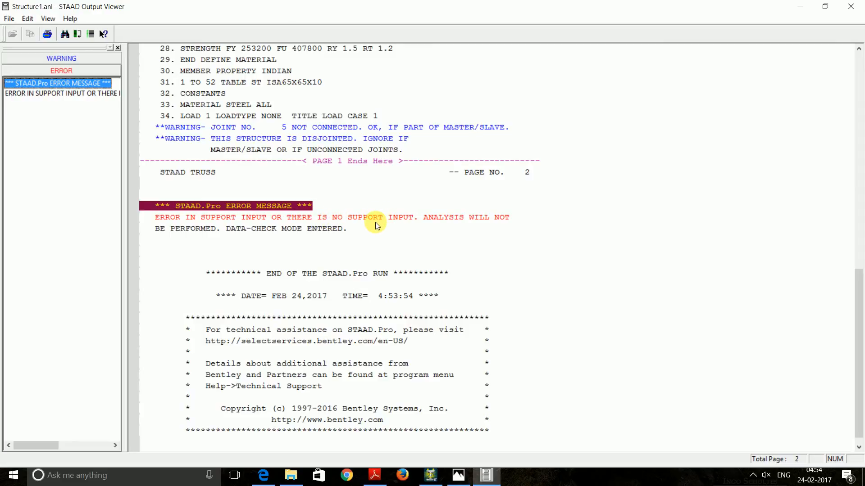
click(860, 7)
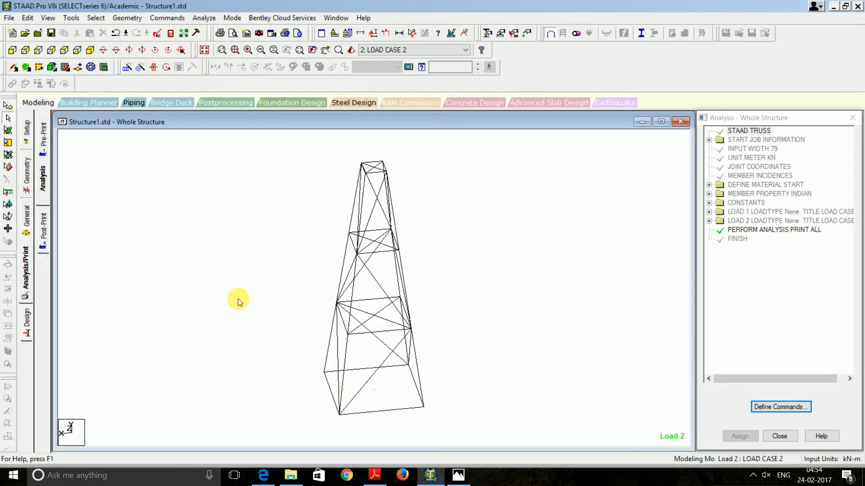
Create a new Fixed support definition, Support 2, under General > Support
click(26, 220)
click(42, 211)
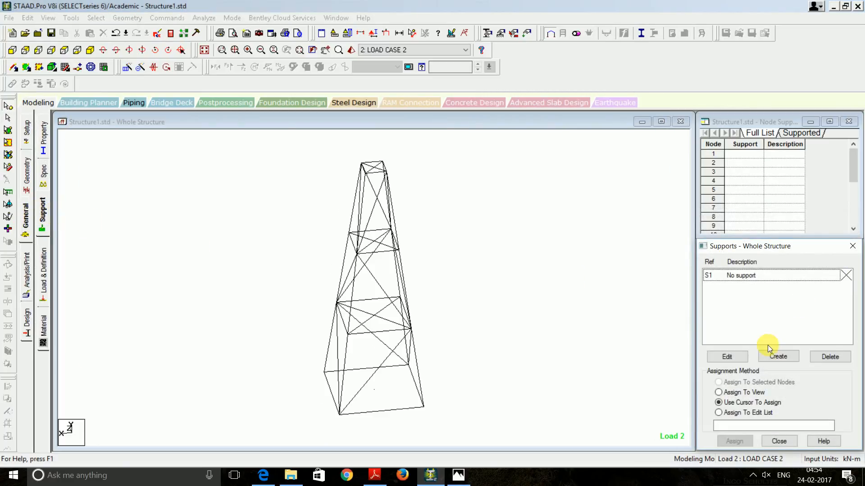
click(773, 356)
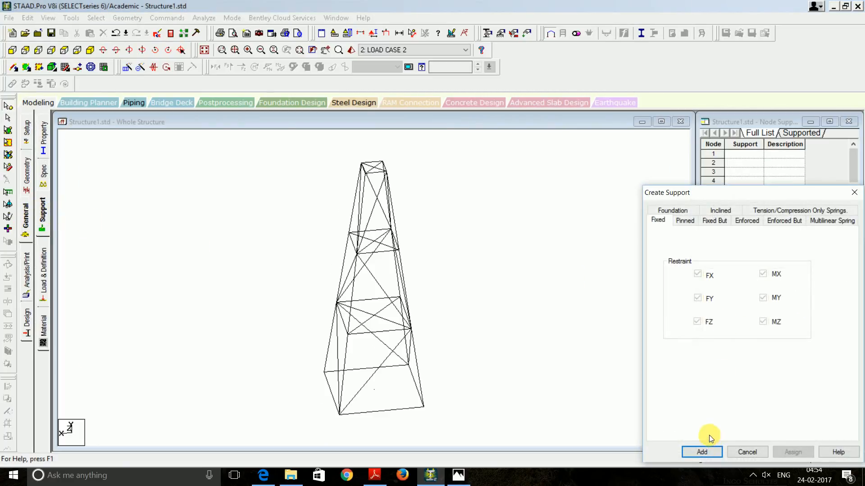
click(703, 453)
click(718, 402)
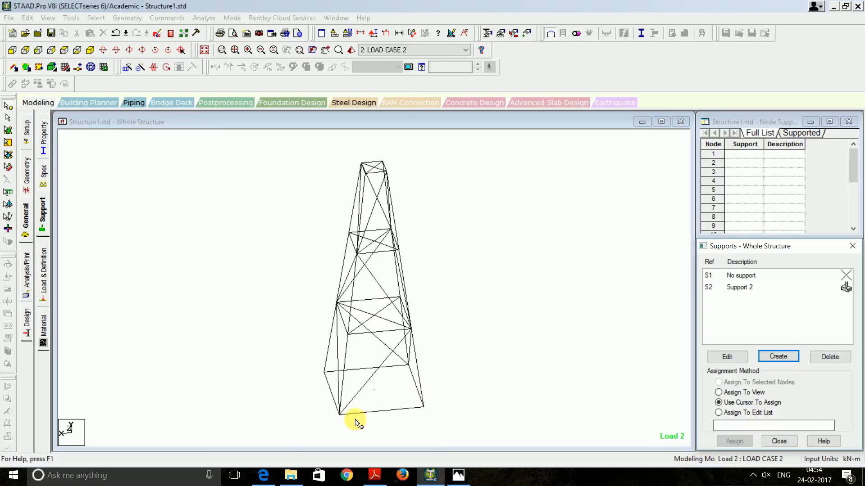
Box-select the tower's base nodes in front elevation and check them in isometric view
click(12, 50)
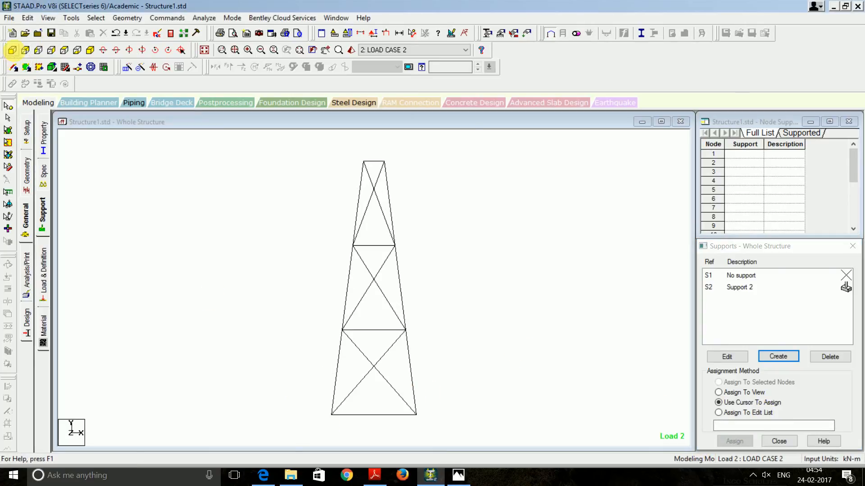
drag(324, 400, 453, 424)
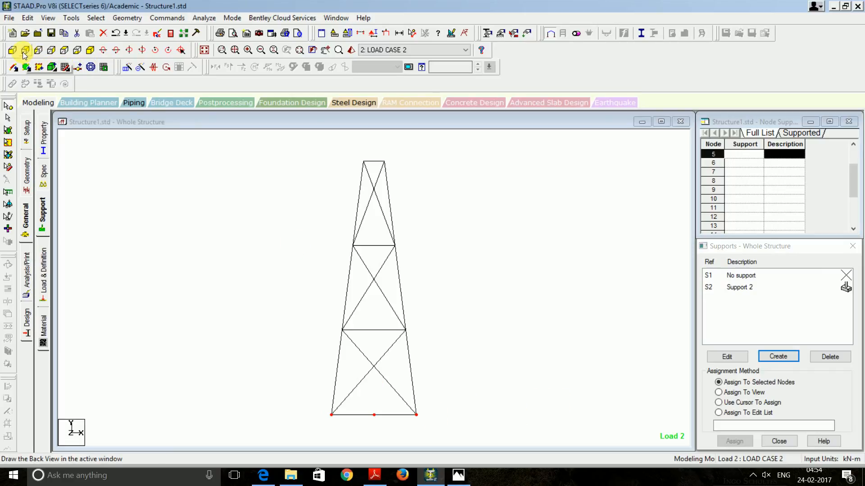
click(90, 50)
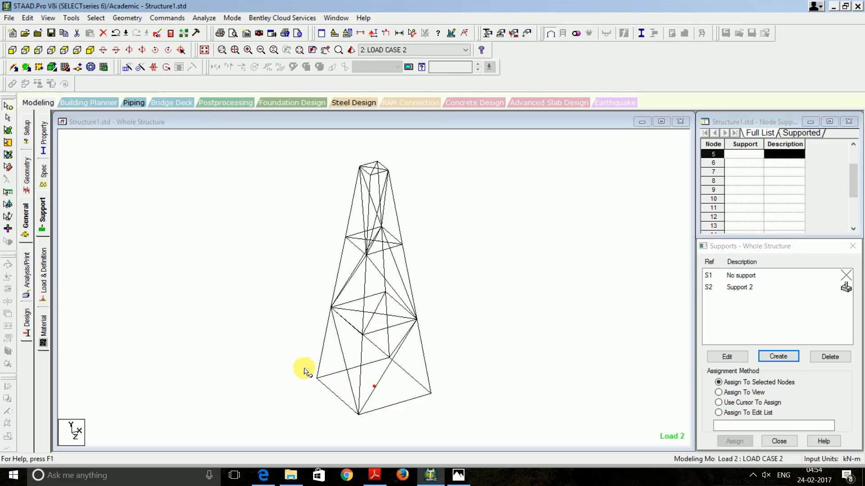
click(12, 51)
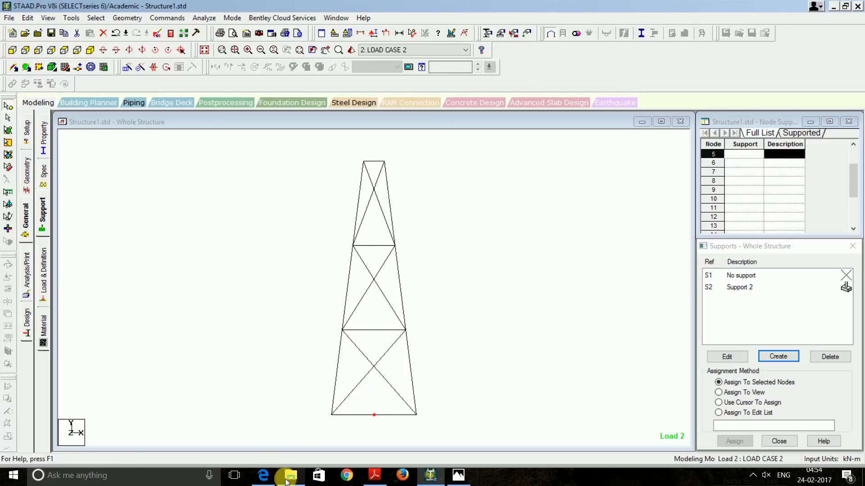
mouse_move(292, 475)
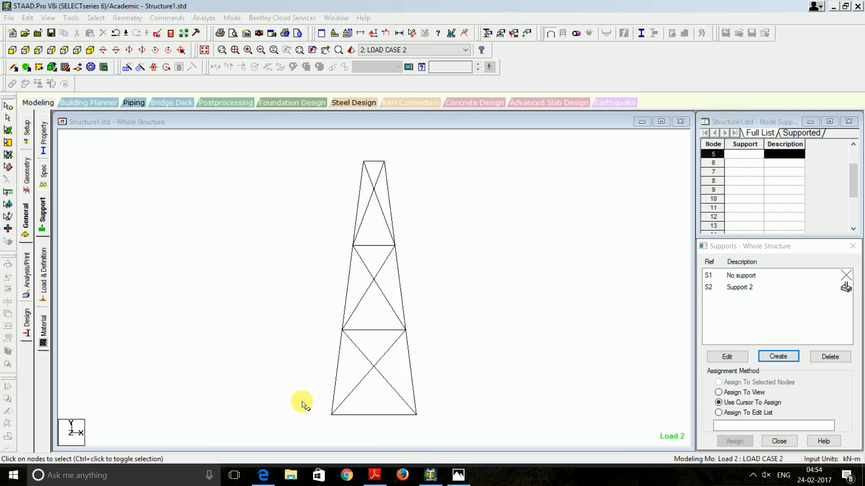
drag(309, 400, 440, 428)
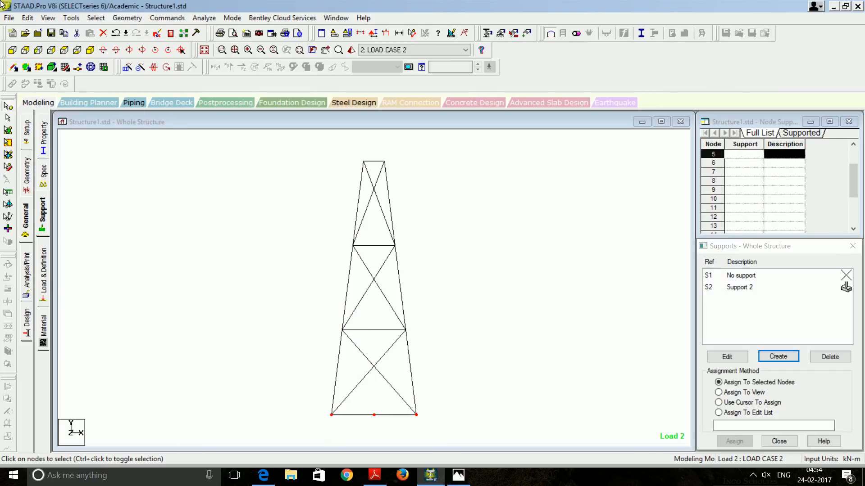
click(85, 52)
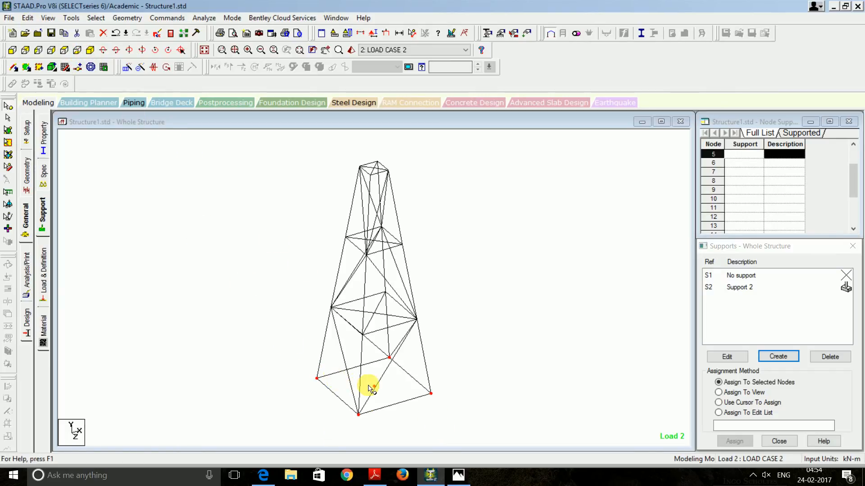
Assign fixed Support 2 (S2) to the four base nodes 1 to 4
click(741, 287)
click(754, 402)
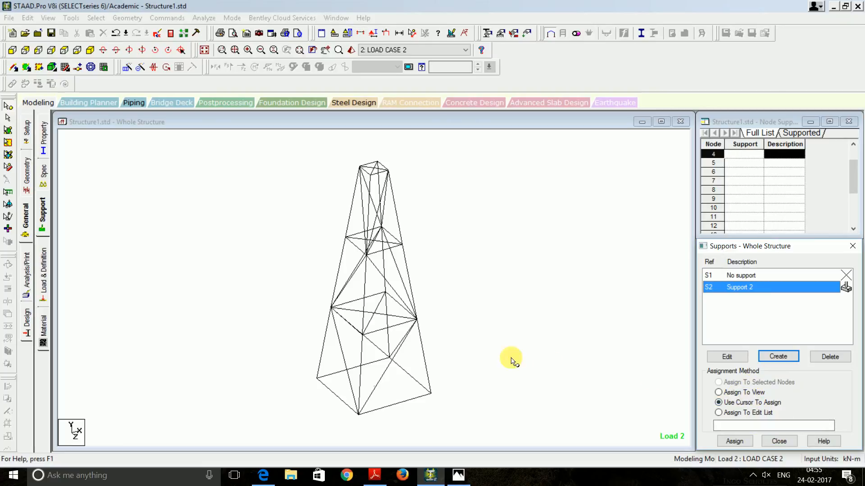
click(12, 50)
drag(326, 403, 429, 422)
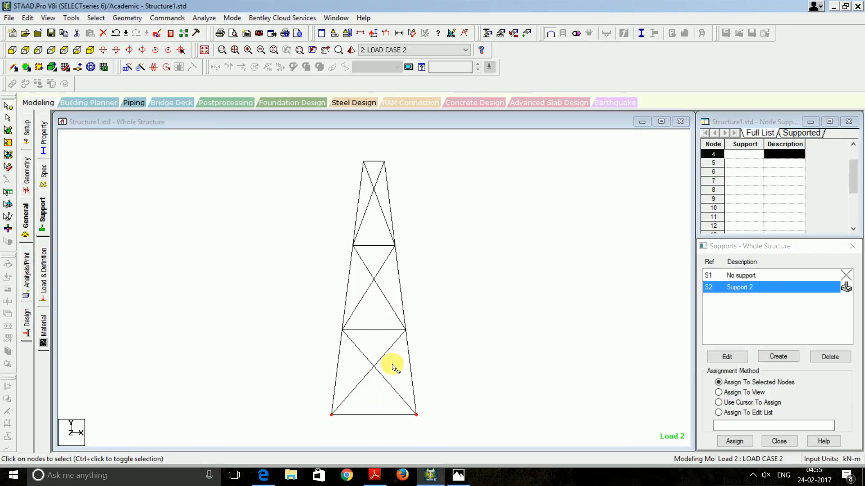
click(105, 68)
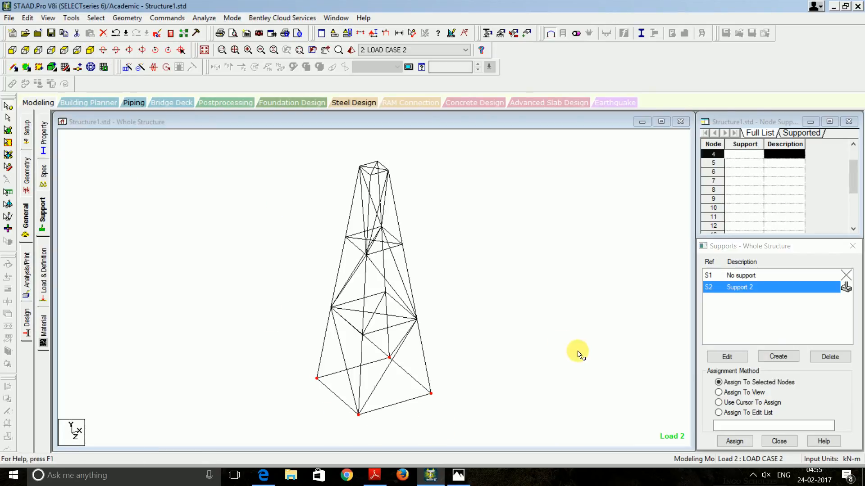
click(738, 442)
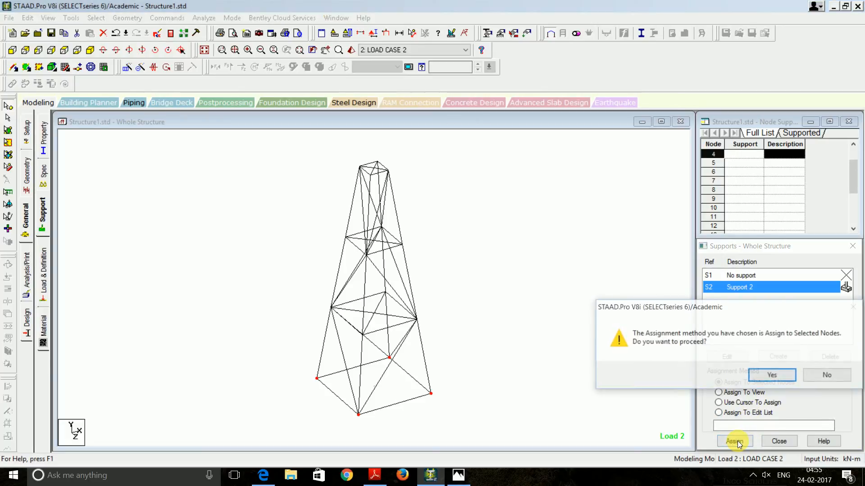
click(771, 376)
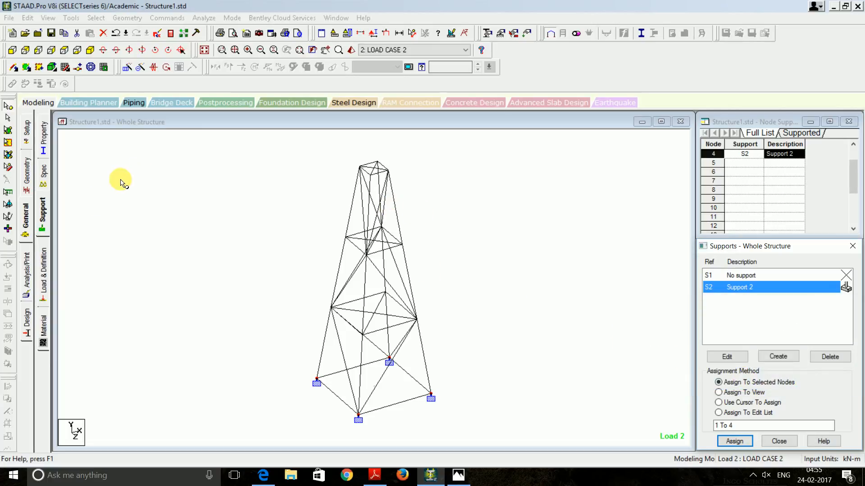
Add a PERFORM ANALYSIS command with Print All
click(27, 277)
click(382, 268)
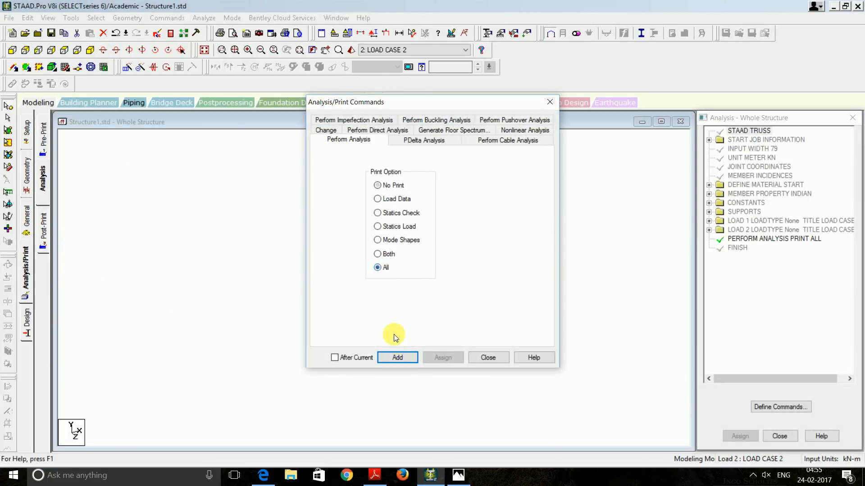
click(398, 357)
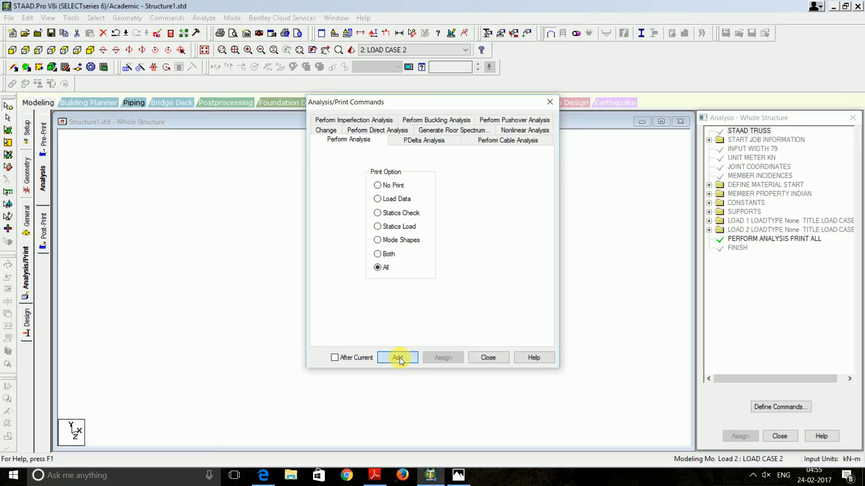
click(491, 359)
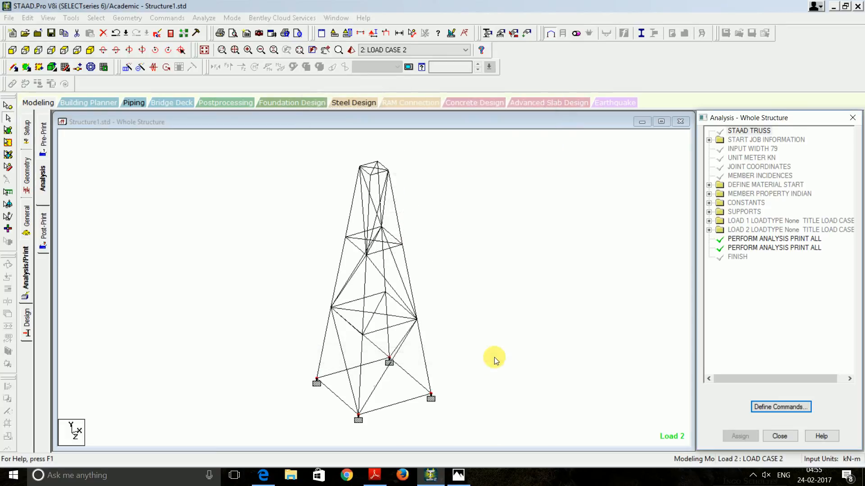
Save and run the analysis, then view node and beam displacements for load cases 1 and 2
click(196, 21)
click(214, 30)
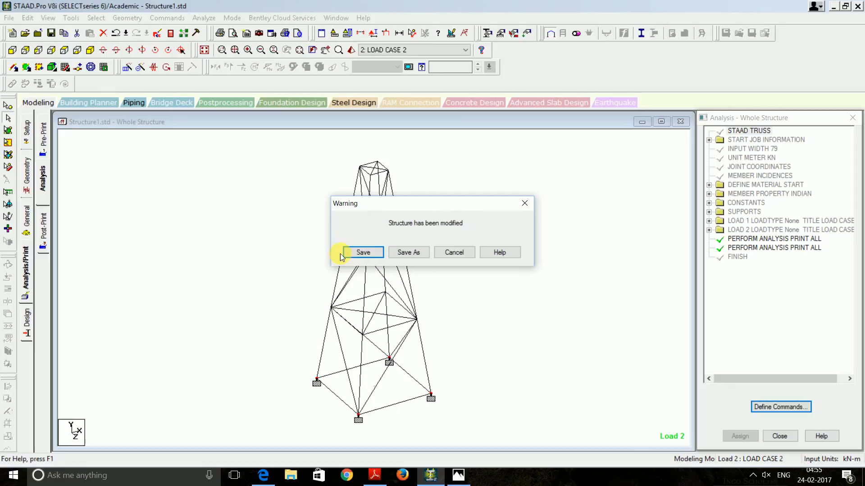
click(369, 254)
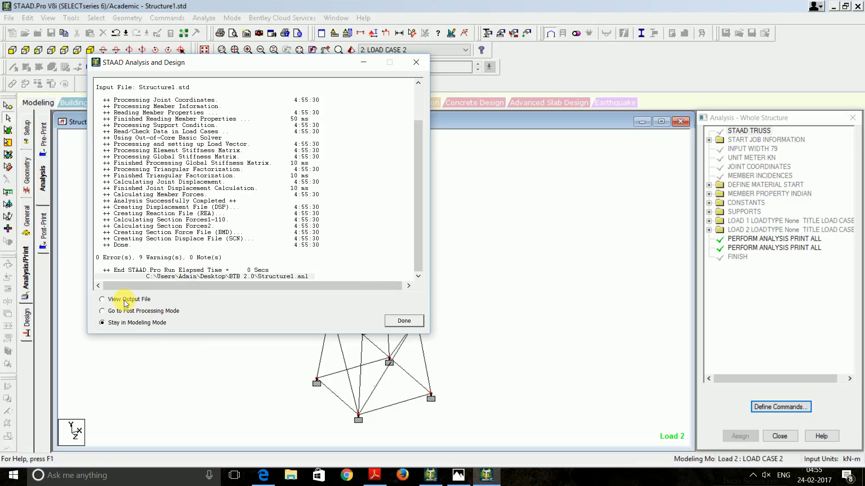
click(404, 321)
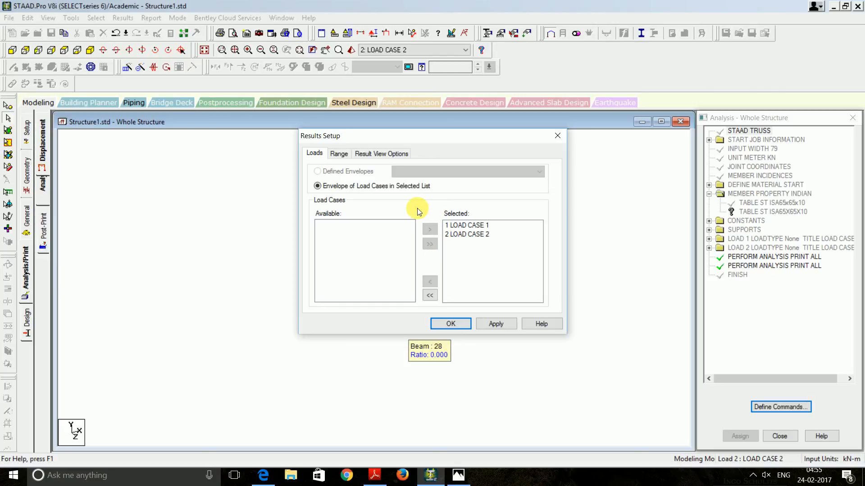
click(558, 136)
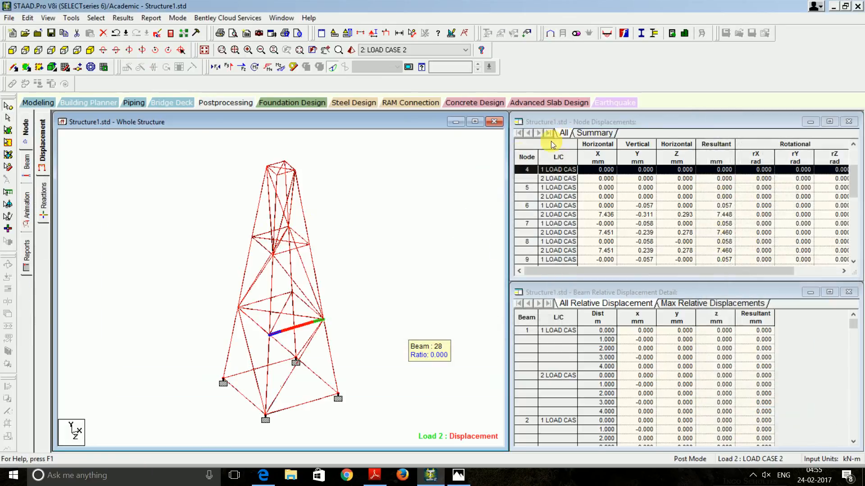
Open Load & Definition and expand LOAD CASE 1 and LOAD CASE 2 to review their loads
click(37, 102)
click(27, 220)
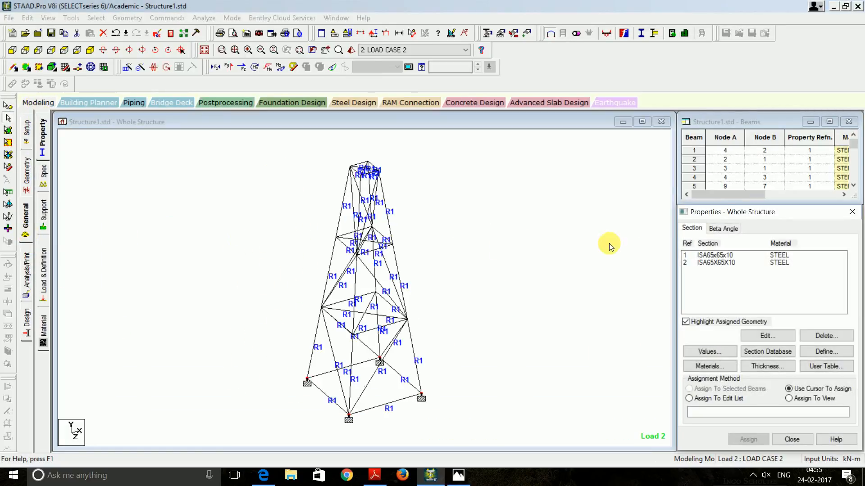
click(42, 271)
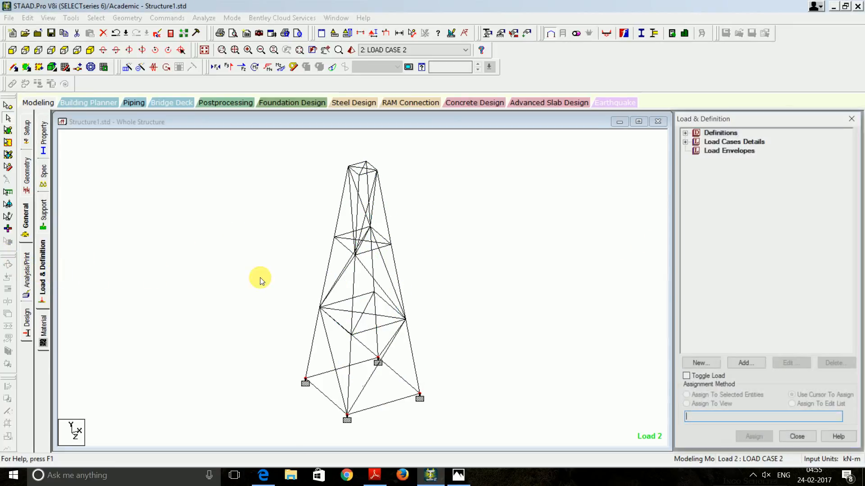
click(684, 141)
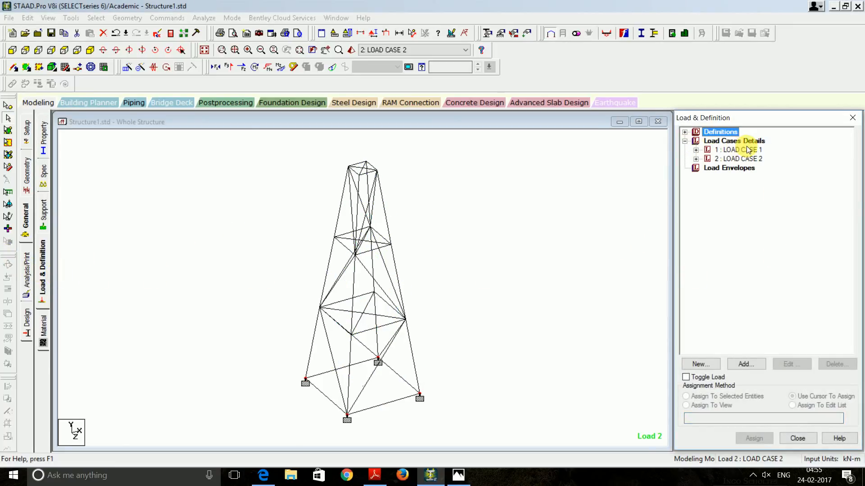
click(696, 150)
click(695, 168)
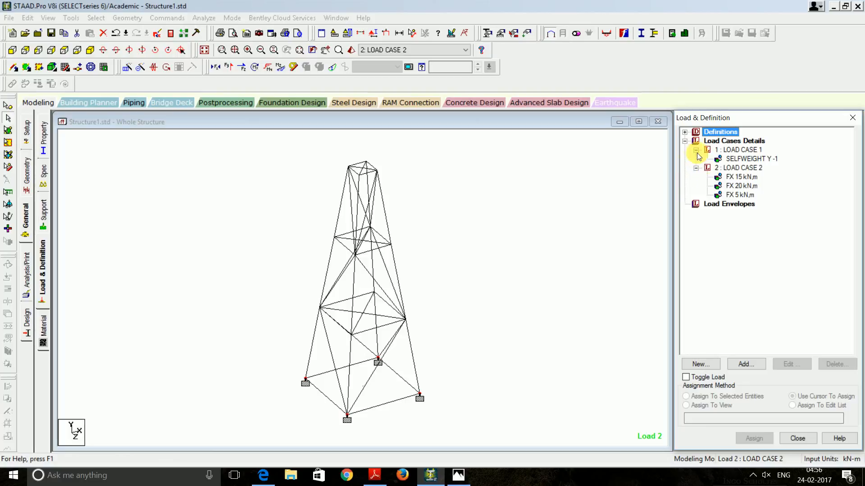
click(721, 141)
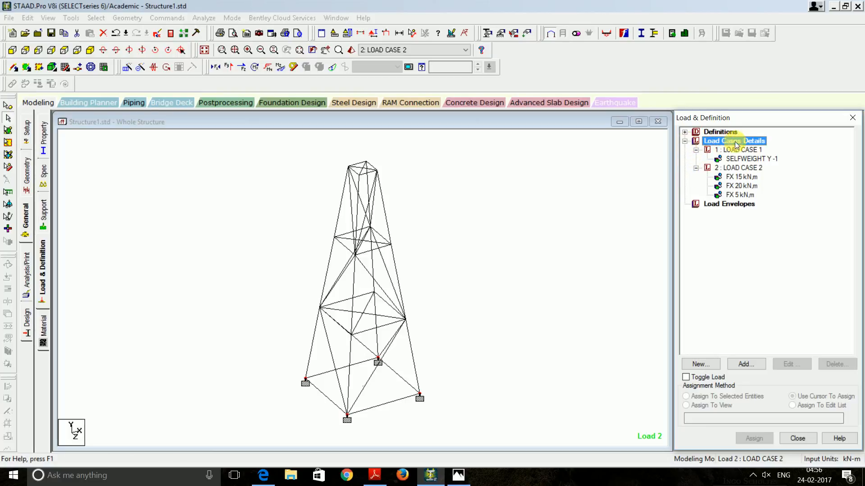
Define COMBINATION LOAD CASE 3 combining LOAD CASE 1 and LOAD CASE 2 at factor 1
click(751, 363)
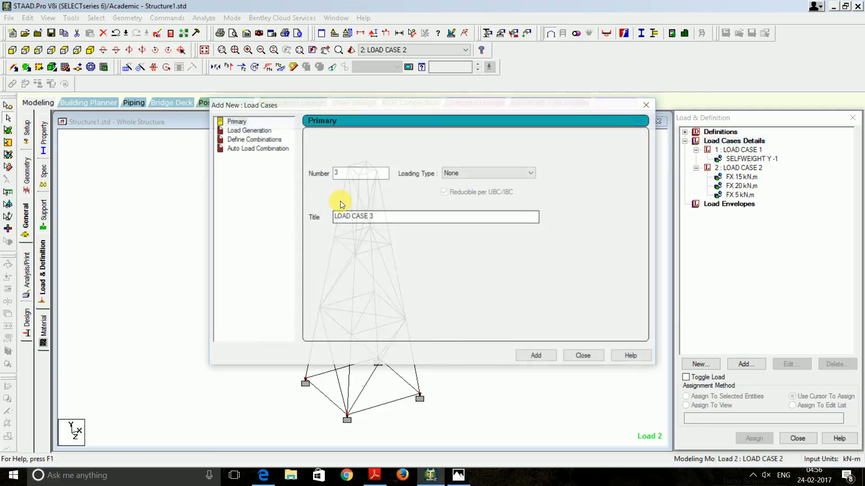
click(264, 142)
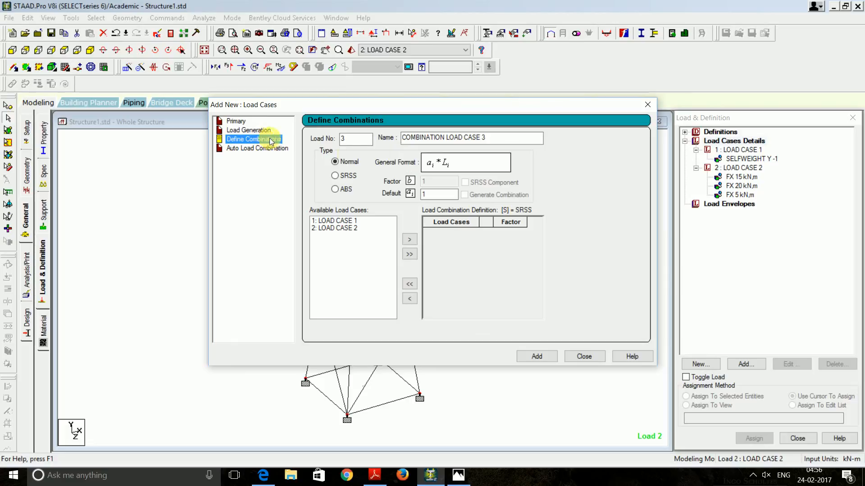
click(349, 222)
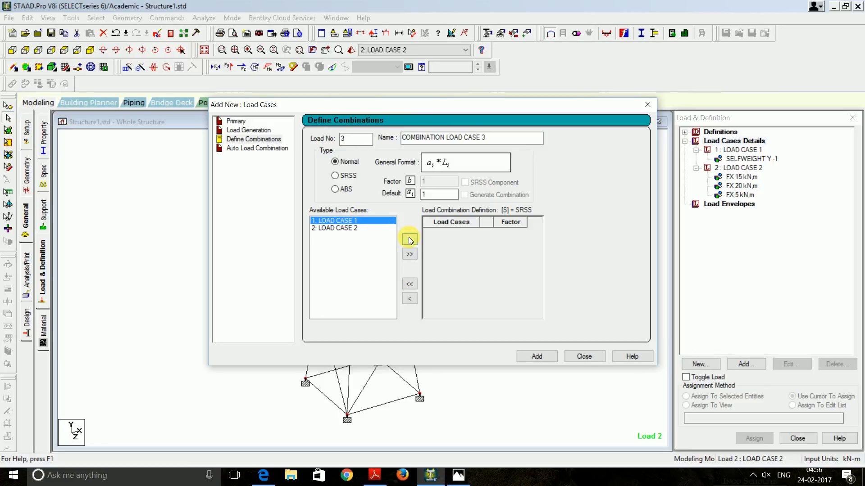
click(410, 240)
click(347, 221)
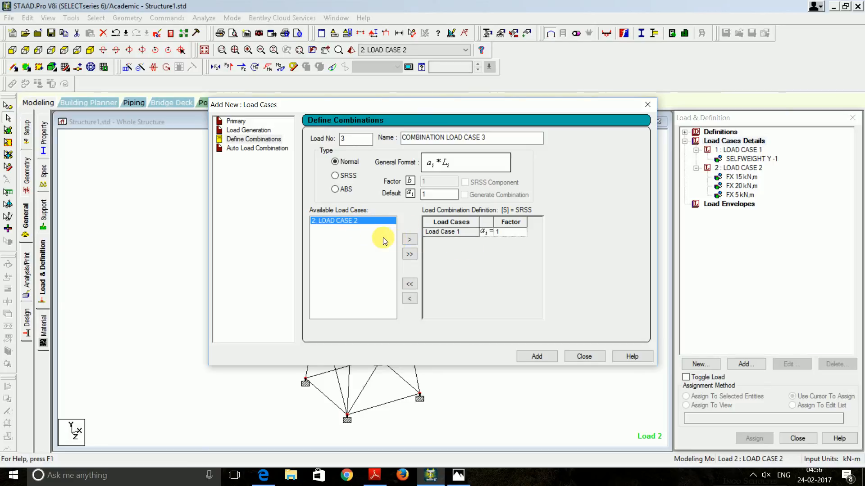
click(409, 241)
click(545, 356)
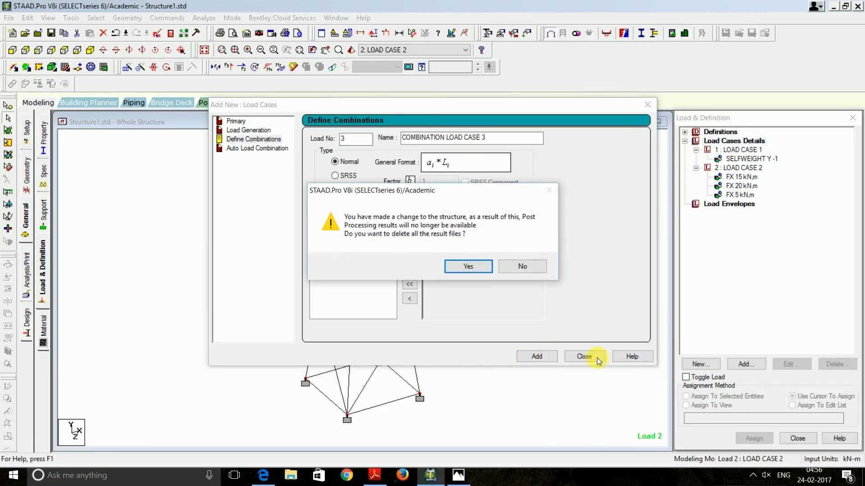
click(469, 266)
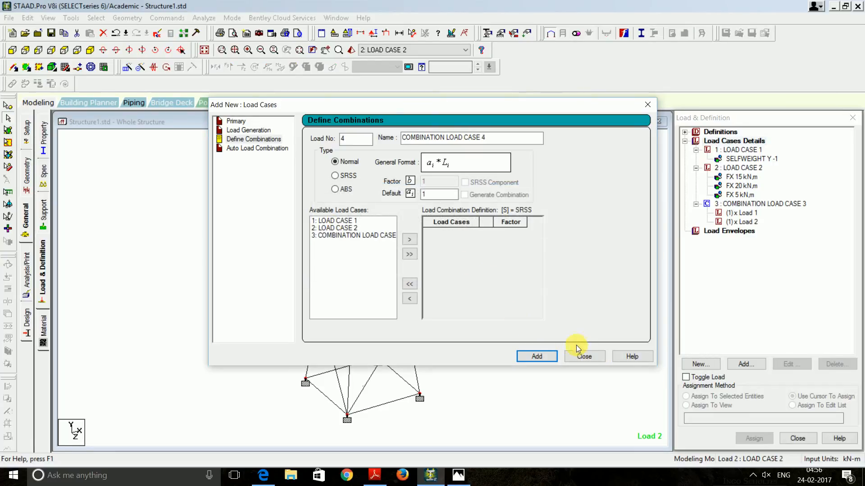
click(583, 356)
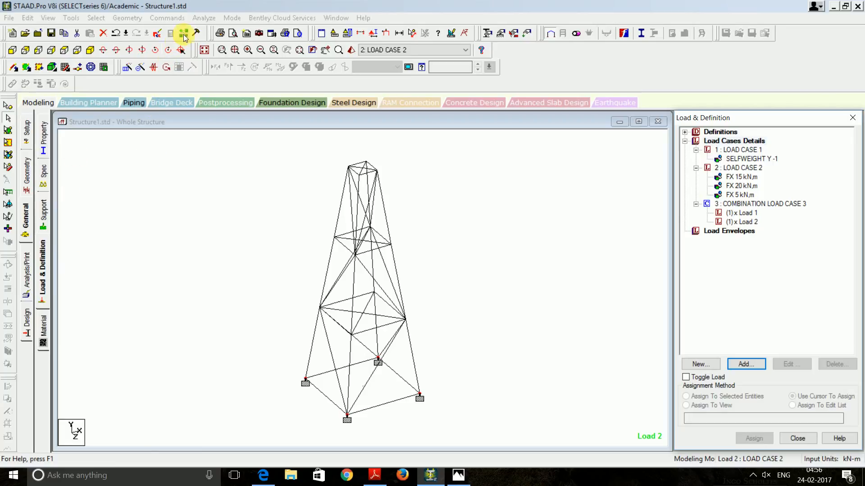
Add another PERFORM ANALYSIS command with Print All
click(26, 277)
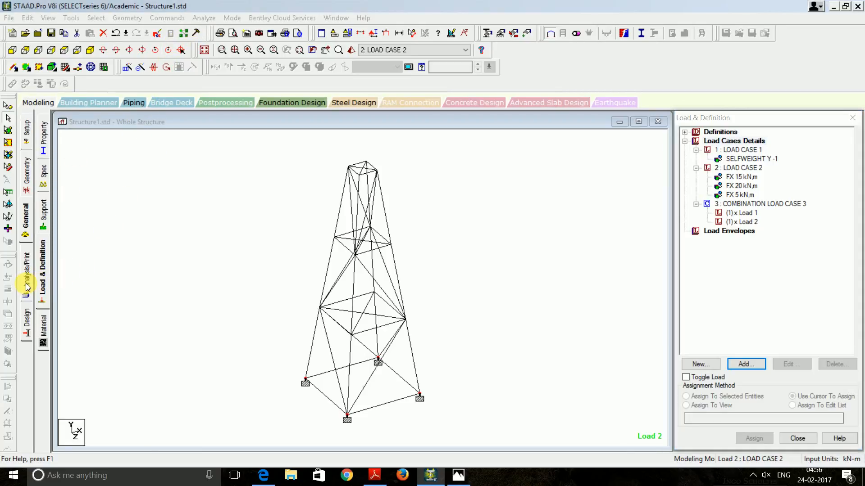
click(384, 267)
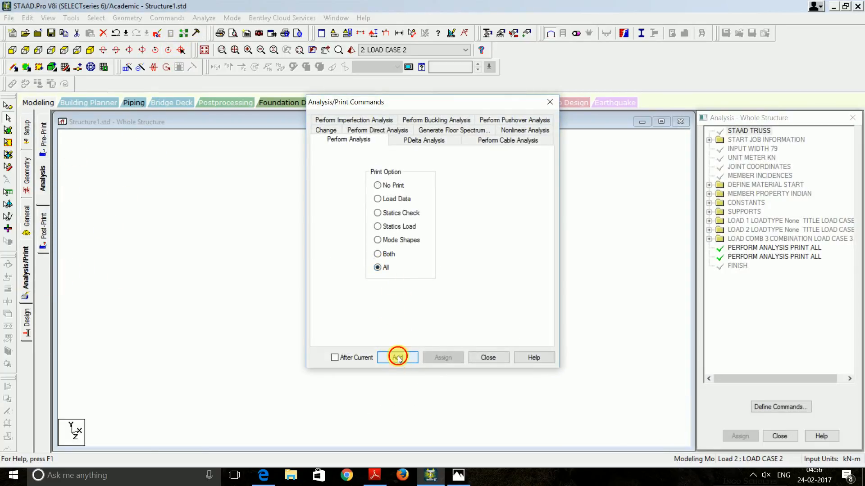
click(397, 358)
click(487, 358)
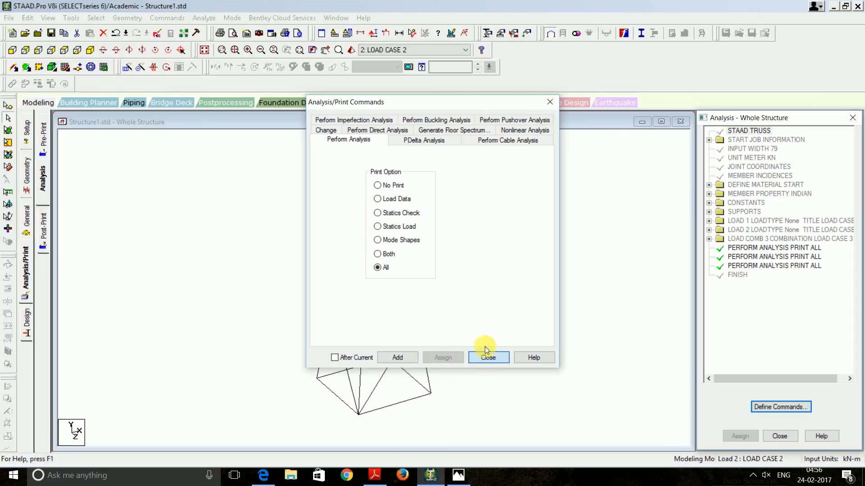
Rerun the analysis with all three load cases and show displacements of top node 8 (7.459 mm)
click(202, 20)
click(225, 29)
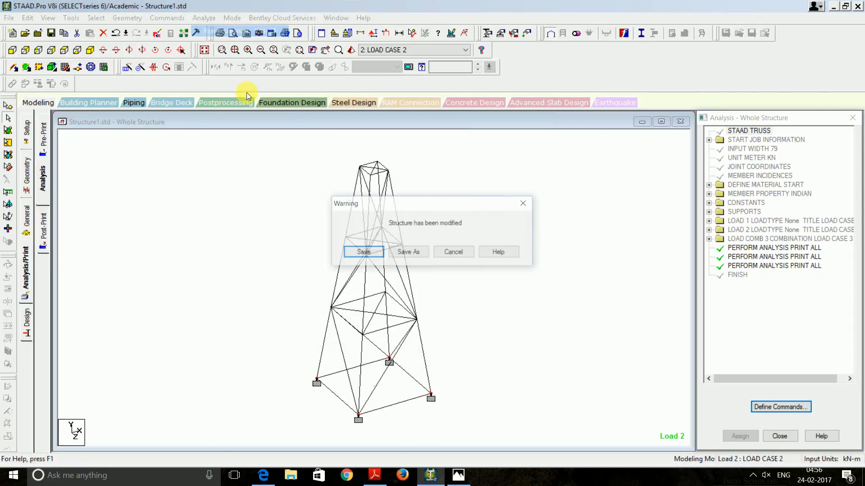
click(363, 253)
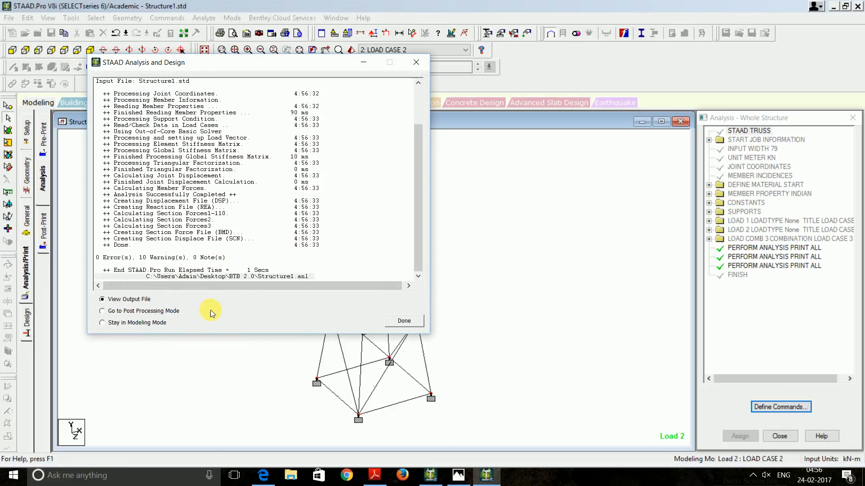
click(399, 322)
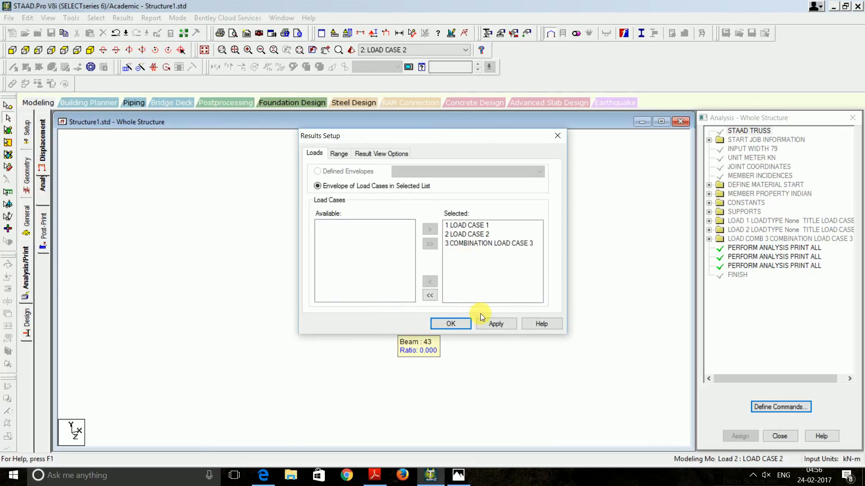
click(452, 325)
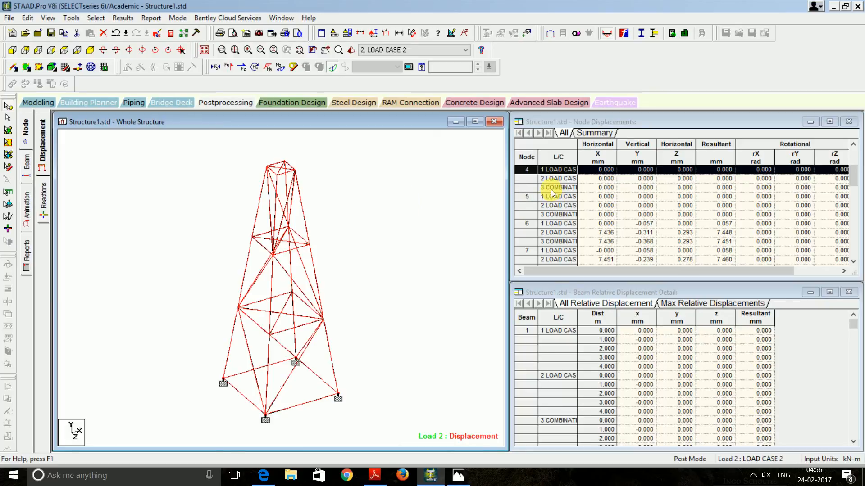
click(278, 177)
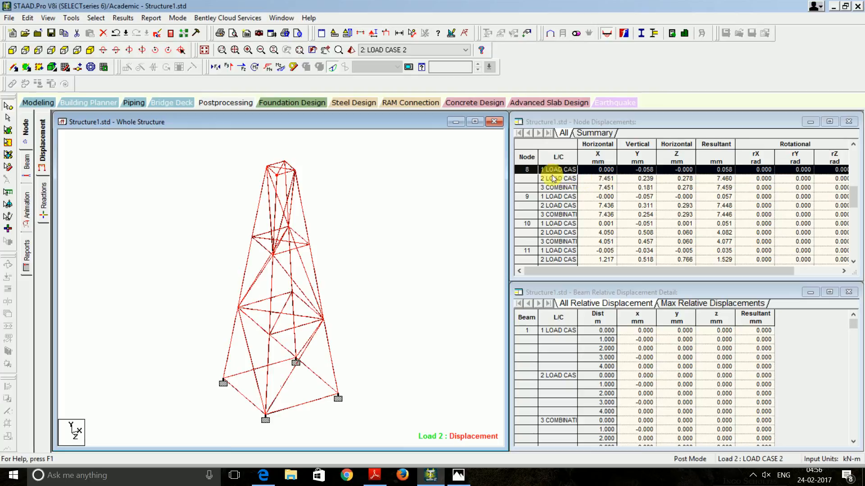
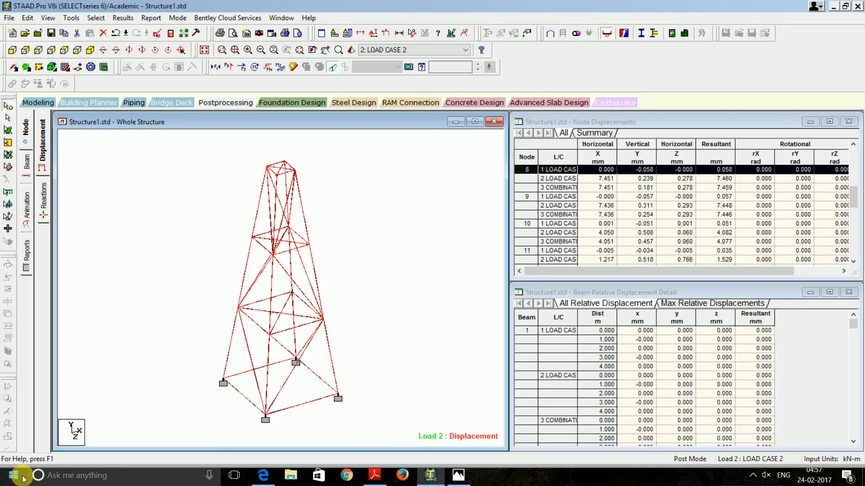
Open Calculator and compute 12 / 500 = 0.024
click(68, 476)
text(ca)
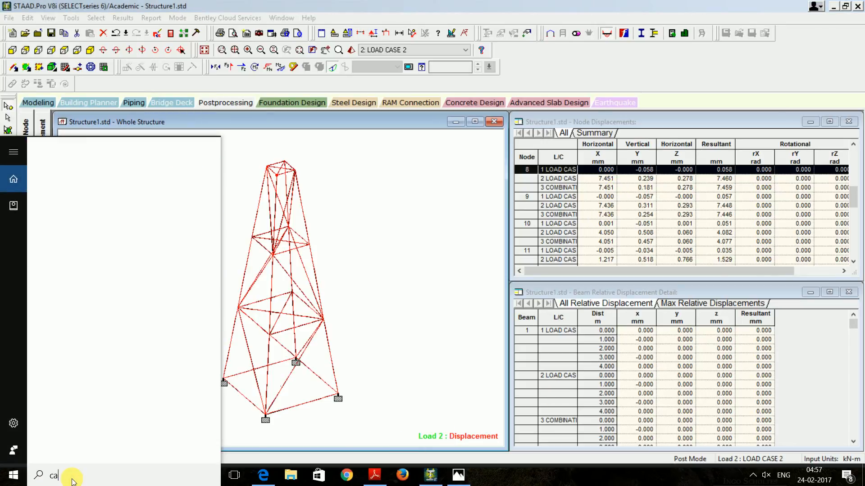
text(lc)
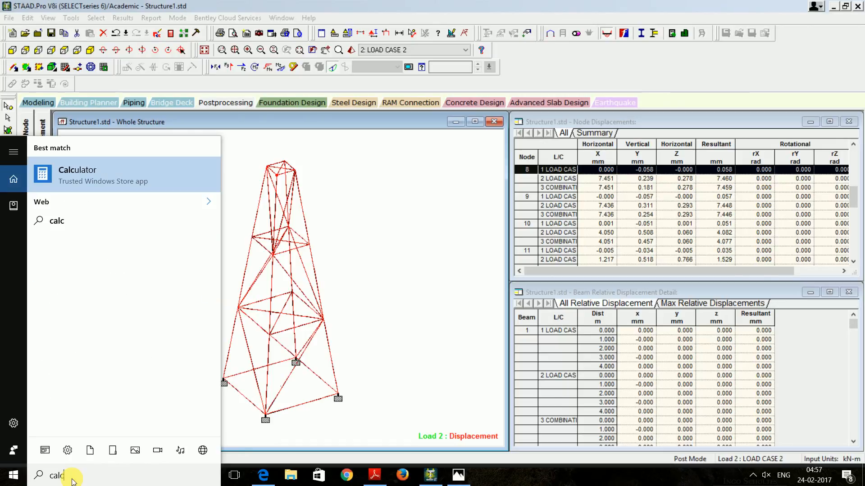
click(128, 171)
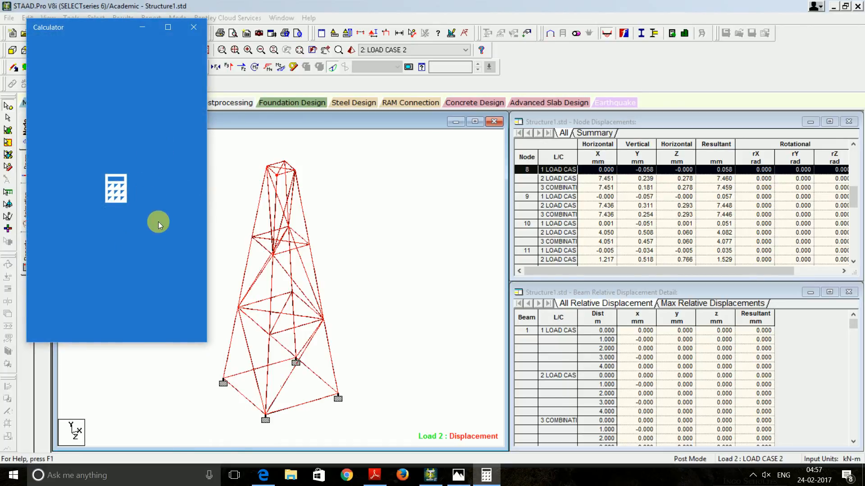
click(81, 307)
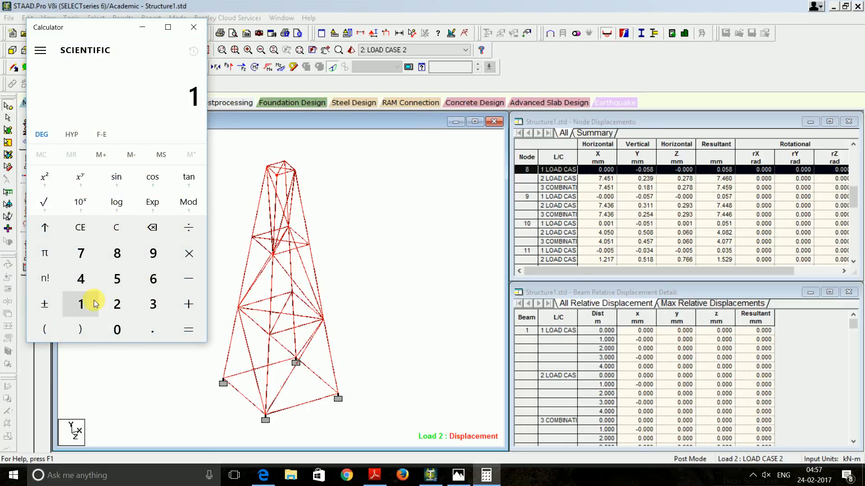
click(125, 310)
click(188, 227)
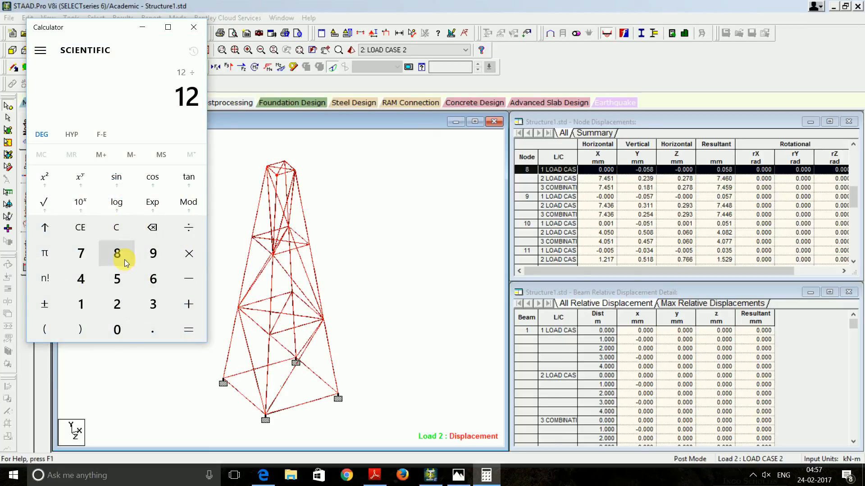
click(123, 291)
double_click(118, 329)
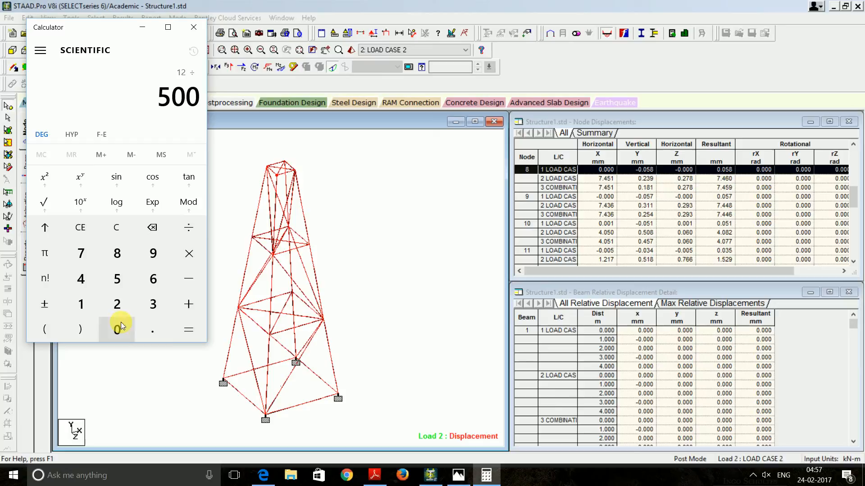
click(182, 328)
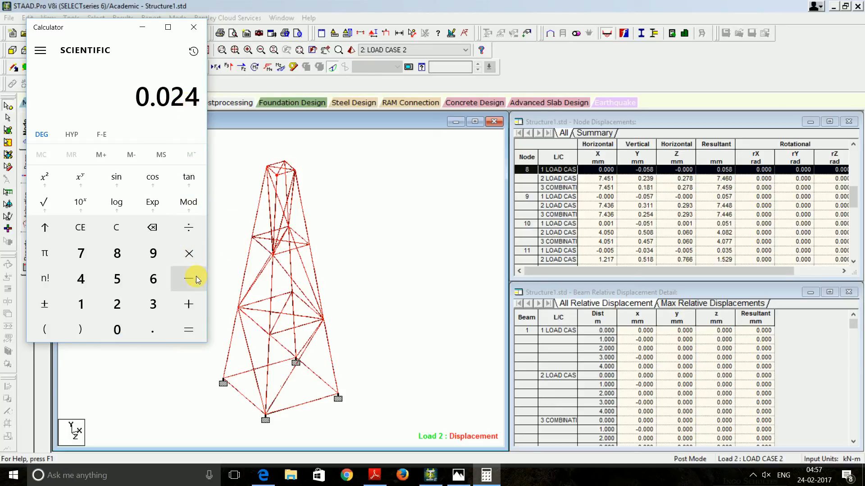
Multiply 0.024 by 1000 to get 24, then close the calculator
click(83, 302)
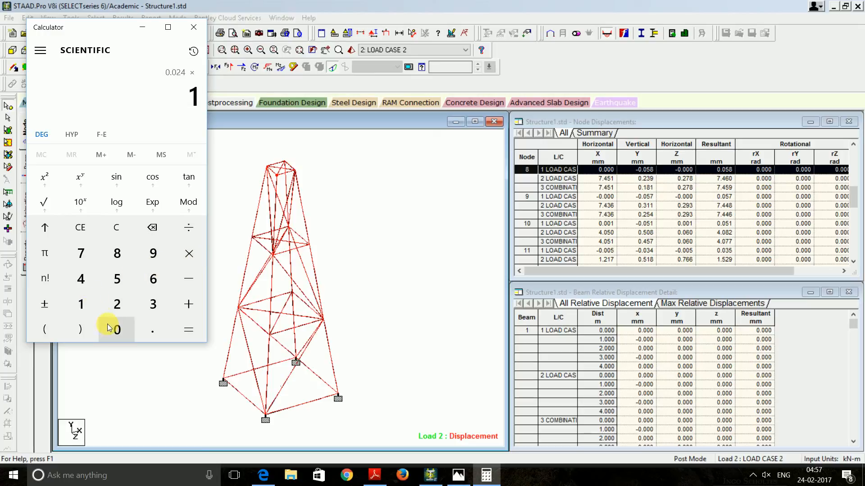
click(111, 330)
click(110, 331)
click(188, 330)
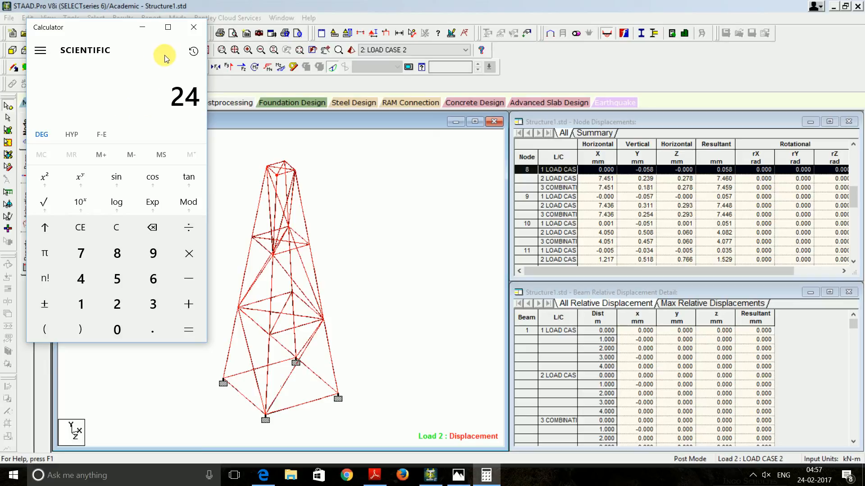
click(194, 30)
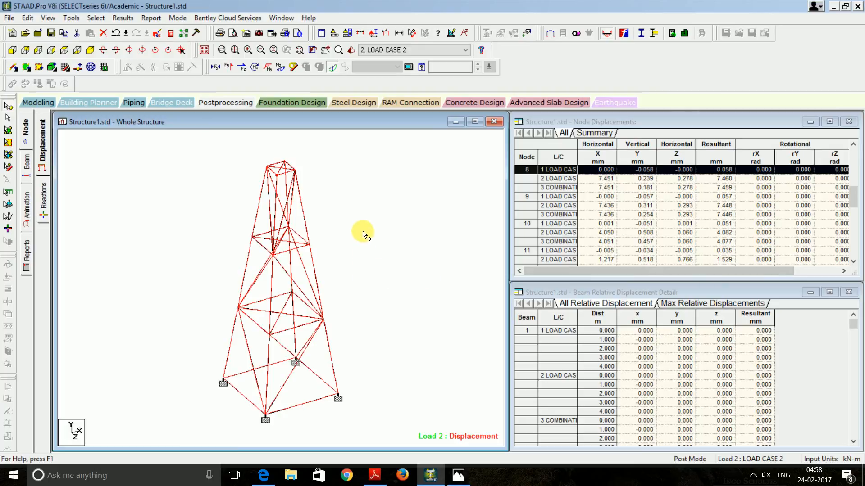
Lower the displacement scale to 10 mm per m and select node 8's combination row
right_click(163, 203)
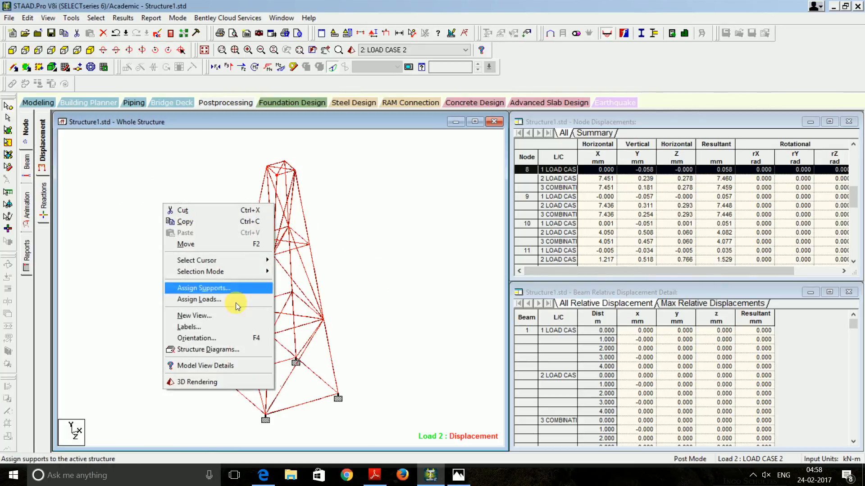
click(226, 328)
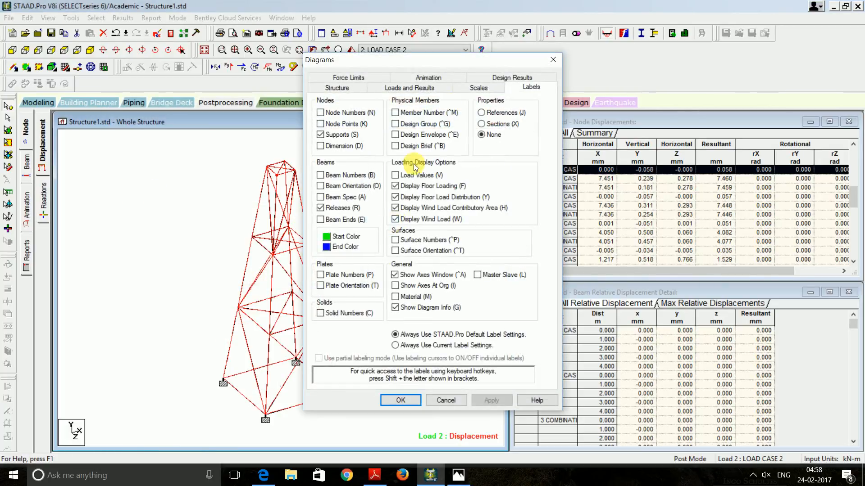
click(479, 87)
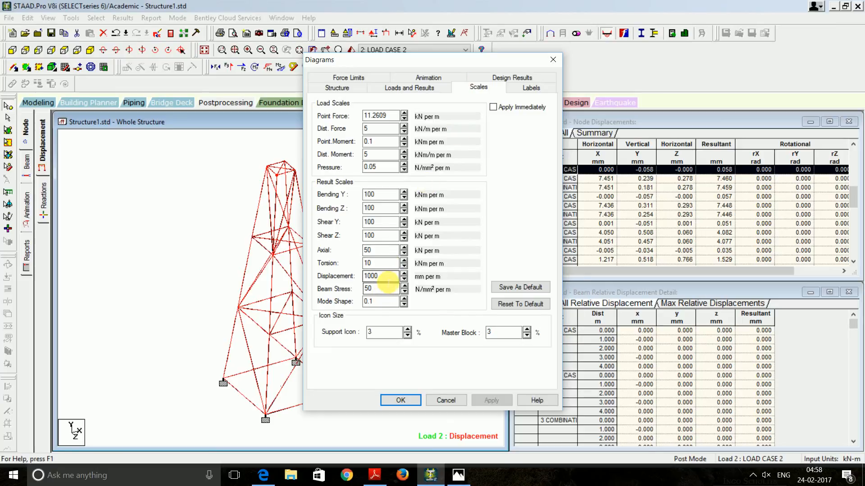
click(387, 277)
key(BackSpace)
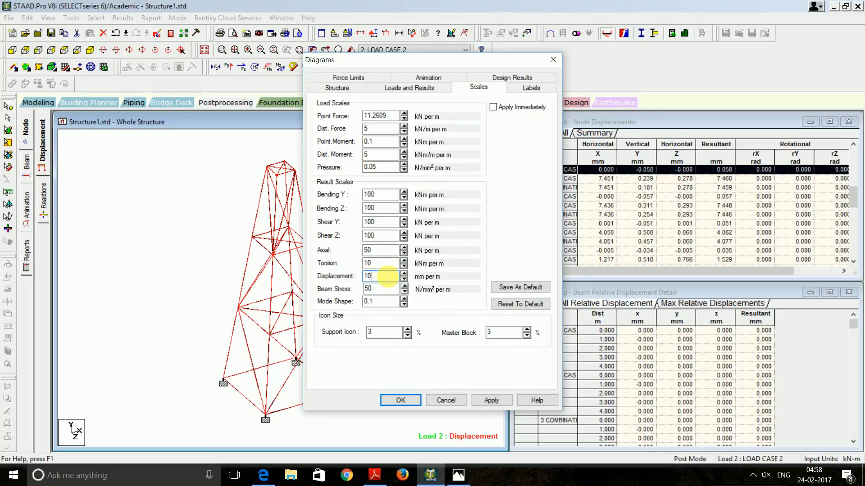
key(Return)
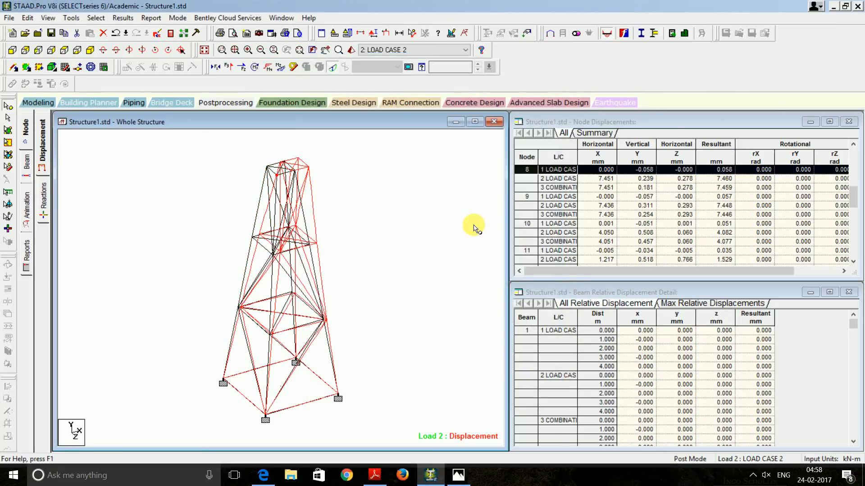
click(555, 187)
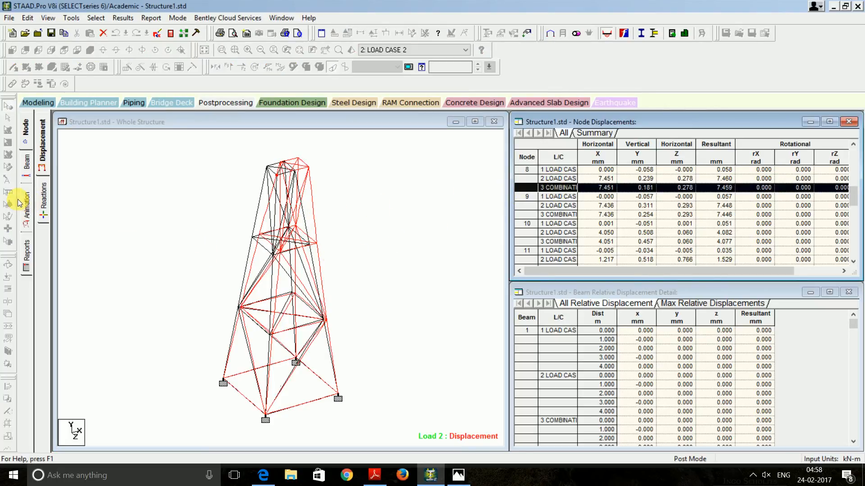
Show Mz, Fy and Fx graphs for beams 13, 1, 28 and 17; beam 17 carries 15.2 kN axial
click(25, 172)
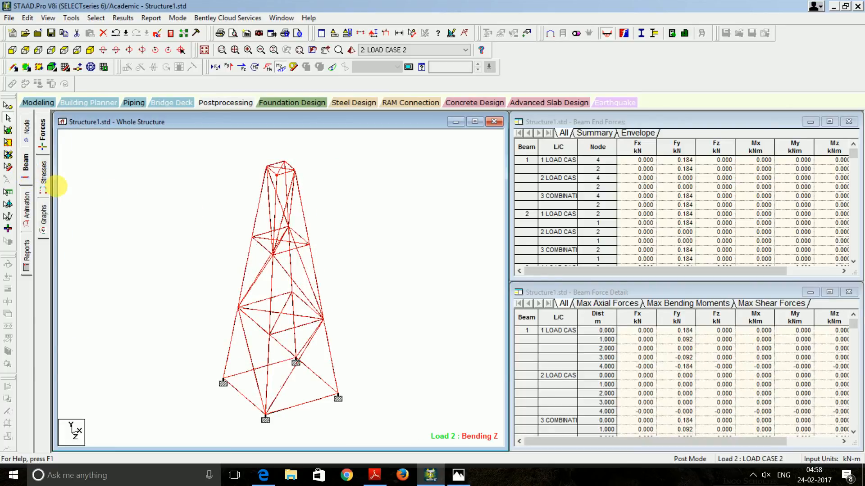
click(44, 177)
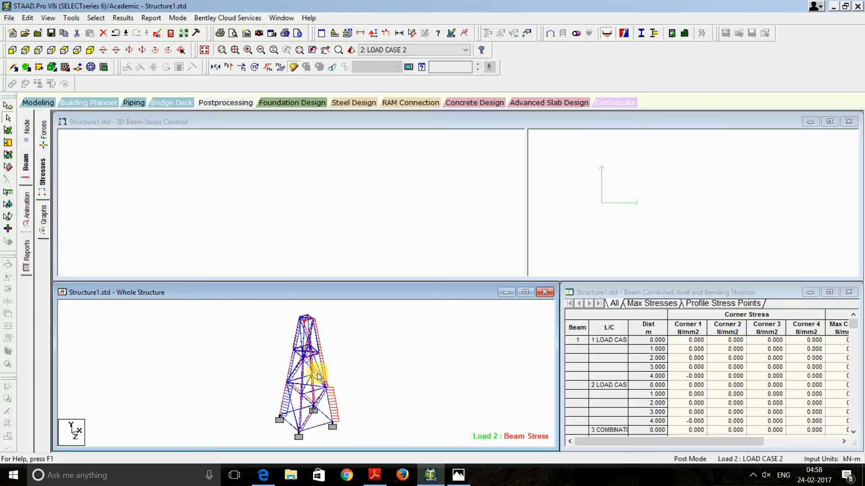
click(38, 220)
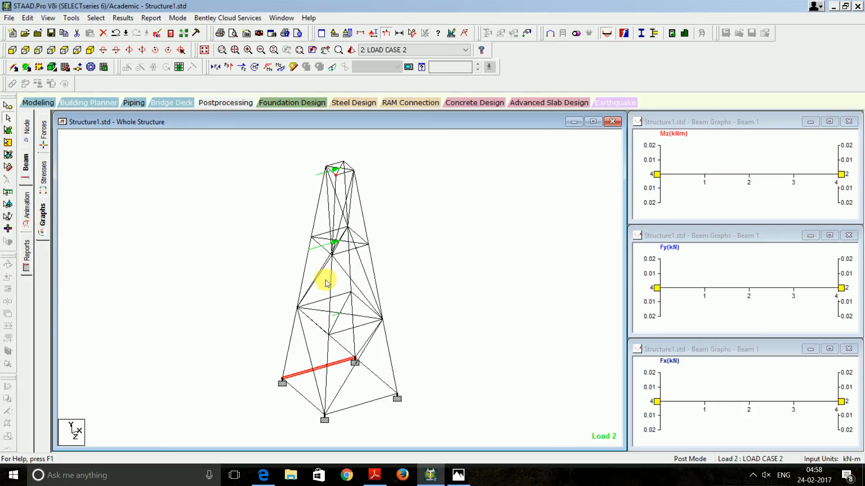
click(304, 273)
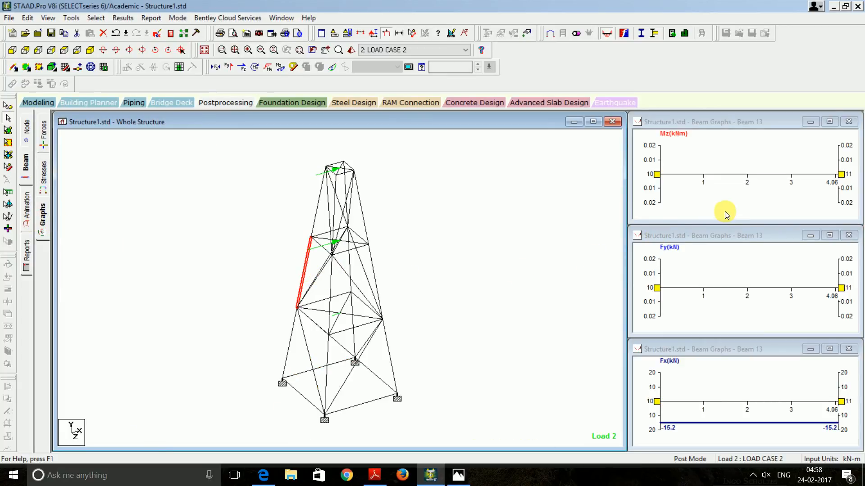
click(327, 366)
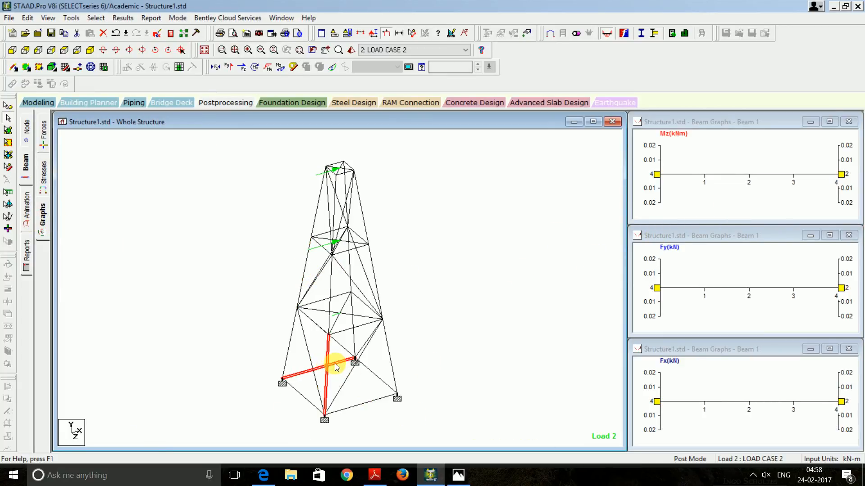
click(351, 333)
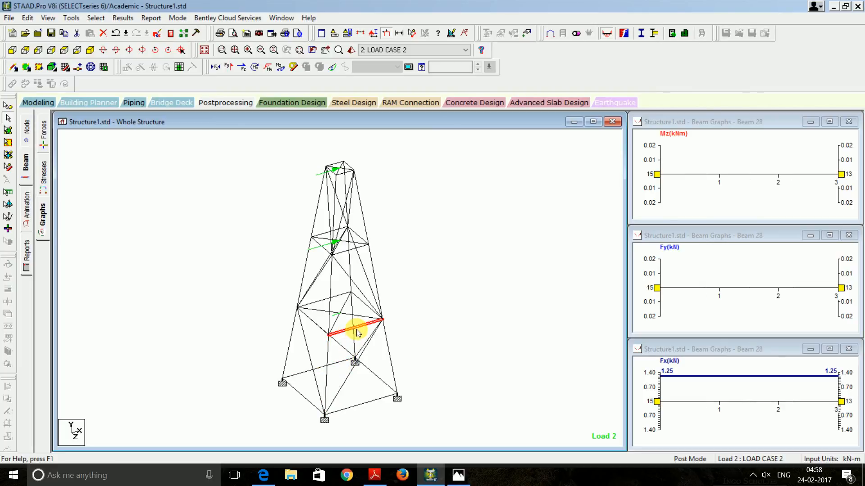
click(372, 266)
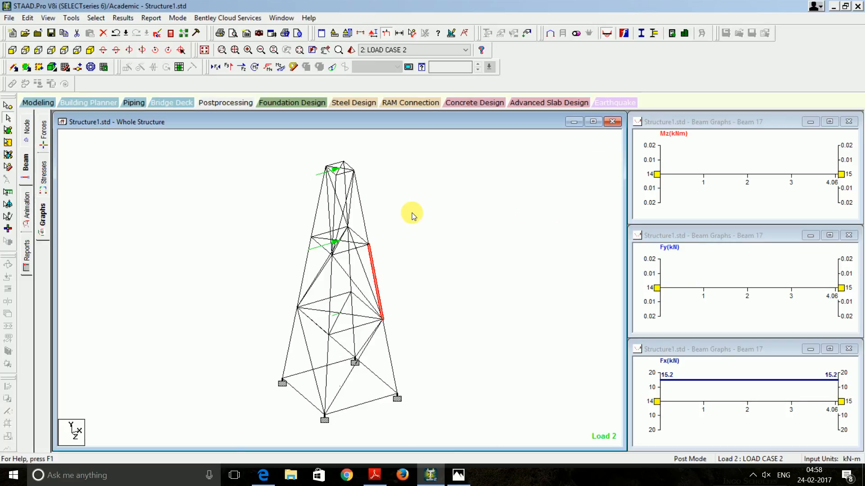
Animate the Load Case 2 deflection, then go back to the Modeling page
click(28, 216)
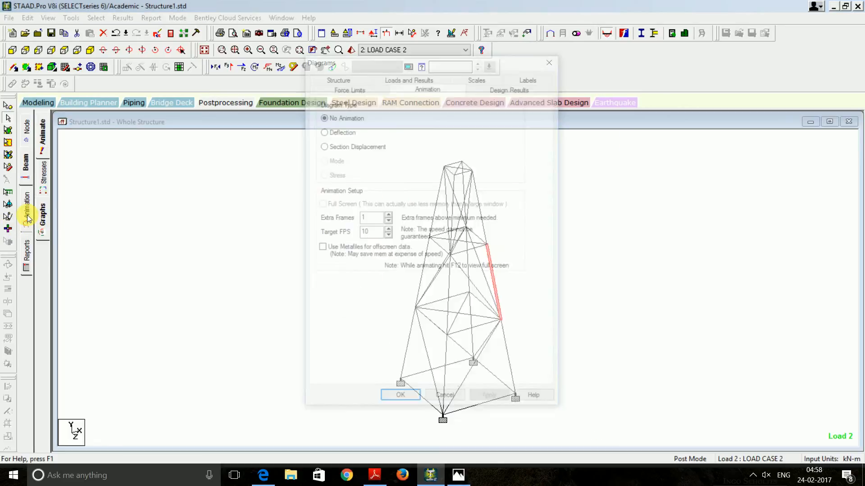
click(342, 132)
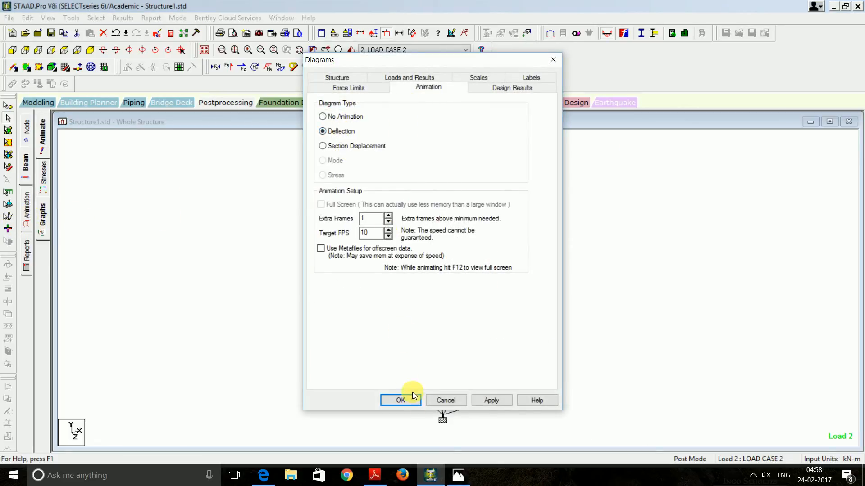
click(400, 400)
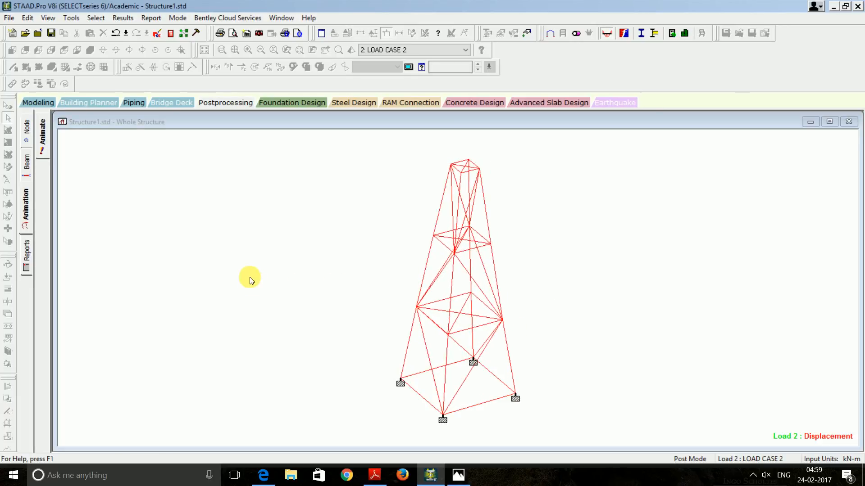
click(37, 103)
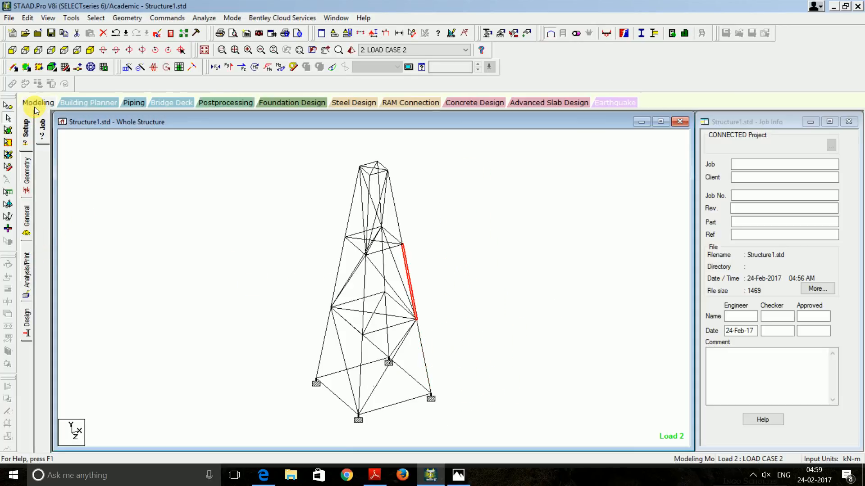
Set the steel design code to IS800 2007 LSD
click(133, 282)
click(26, 324)
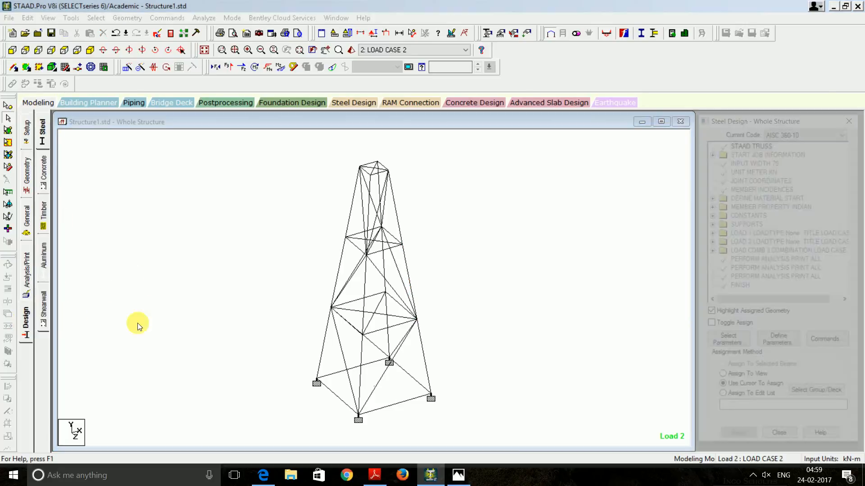
click(833, 345)
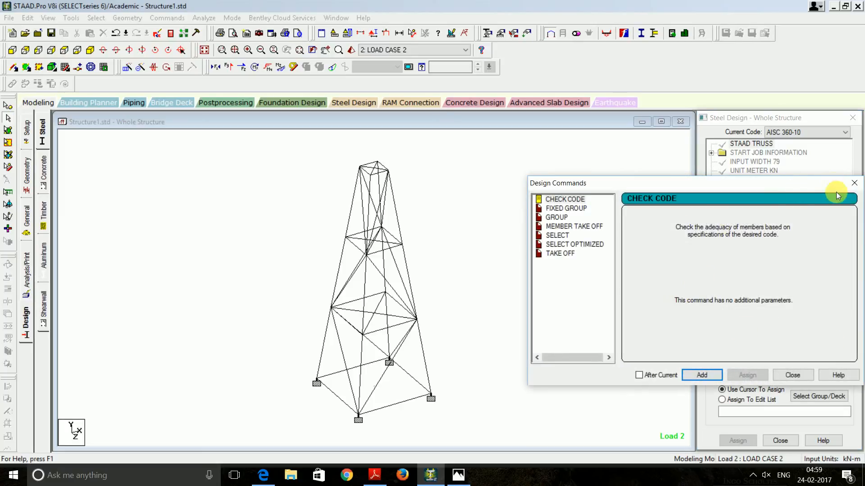
click(856, 184)
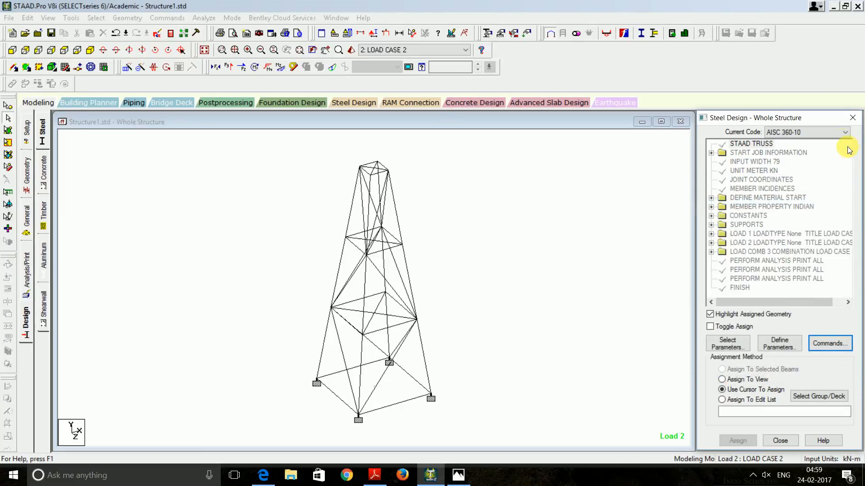
click(845, 132)
scroll(808, 225, down, 5)
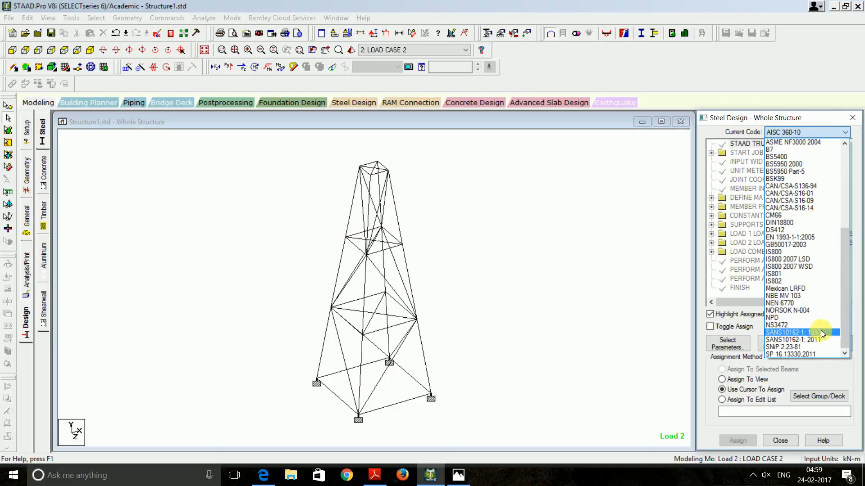
click(812, 259)
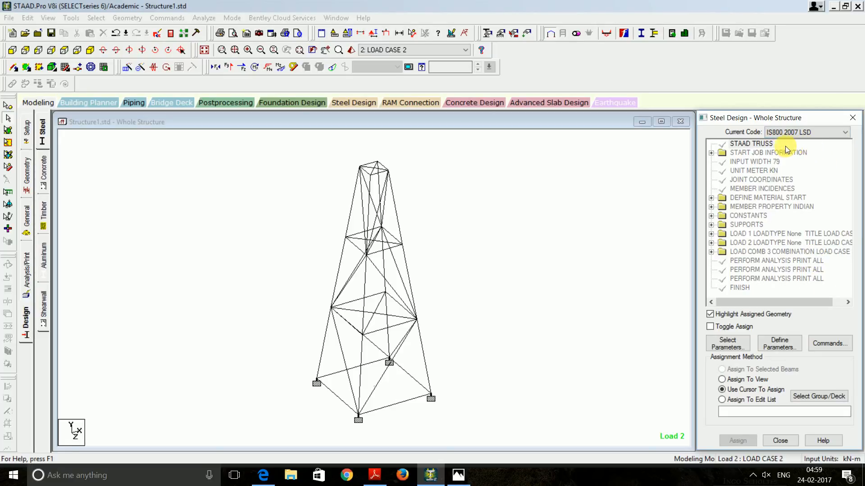
Add CHECK CODE, MEMBER TAKE OFF, SELECT and TAKE OFF design commands
click(828, 345)
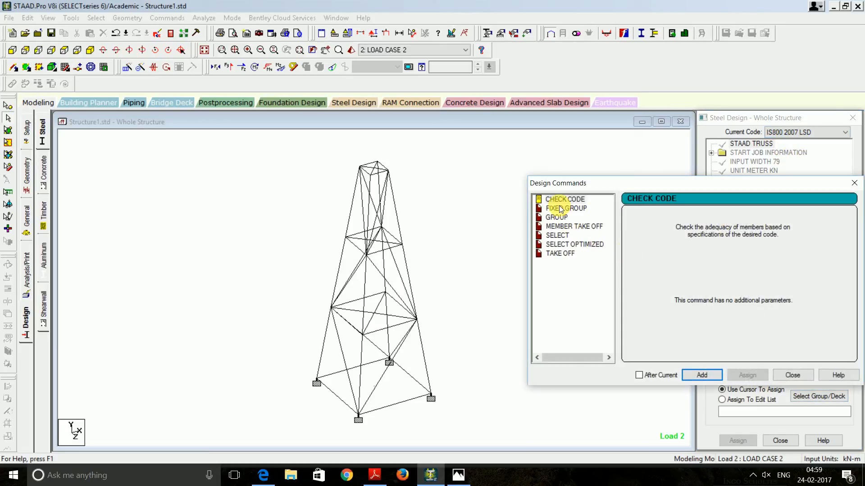
click(712, 379)
click(585, 226)
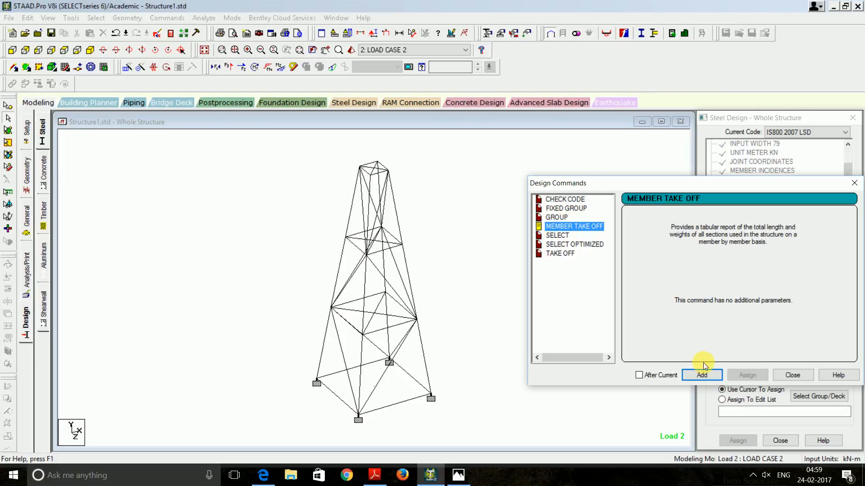
click(703, 376)
click(557, 236)
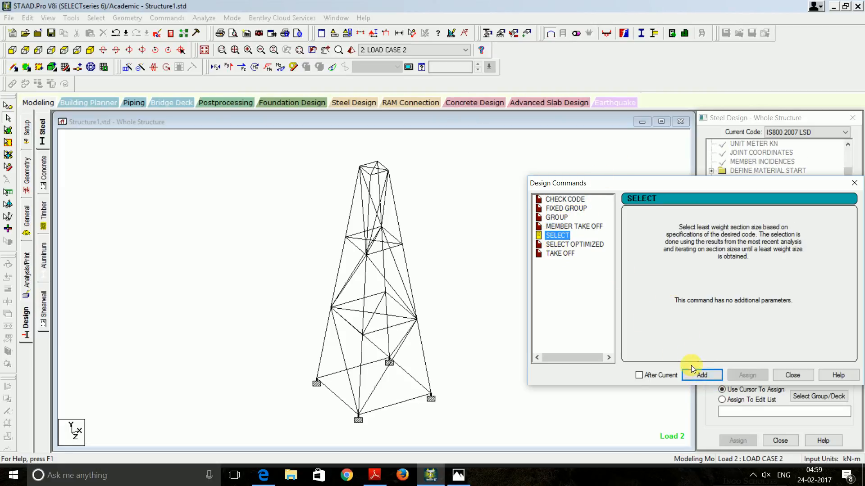
click(692, 376)
click(562, 254)
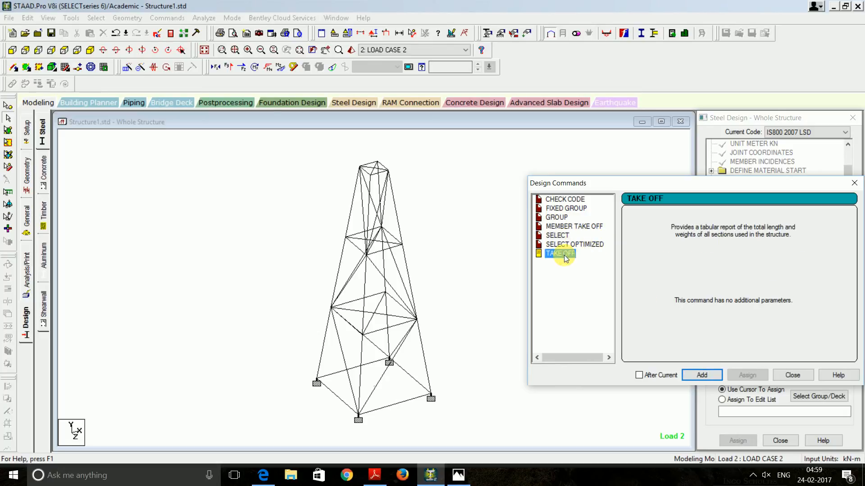
click(701, 376)
click(793, 376)
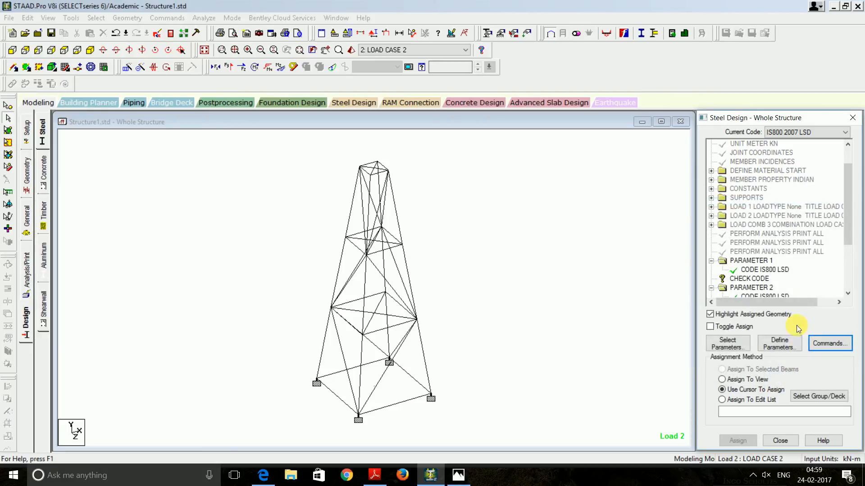
scroll(777, 271, down, 3)
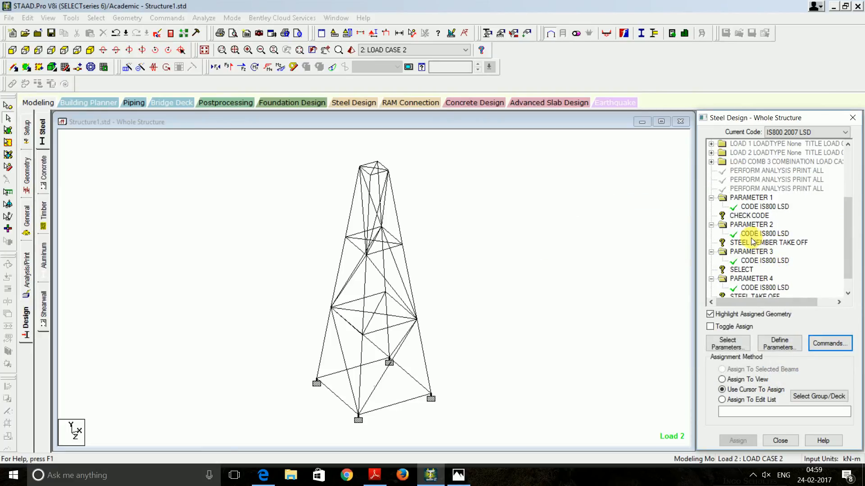
scroll(751, 242, down, 1)
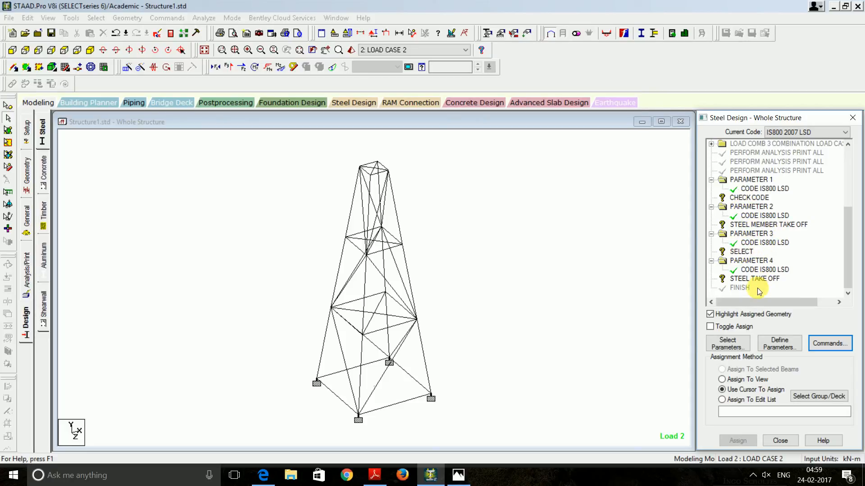
Add effective length factors KX, KY and KZ of 1 as design parameters
click(769, 342)
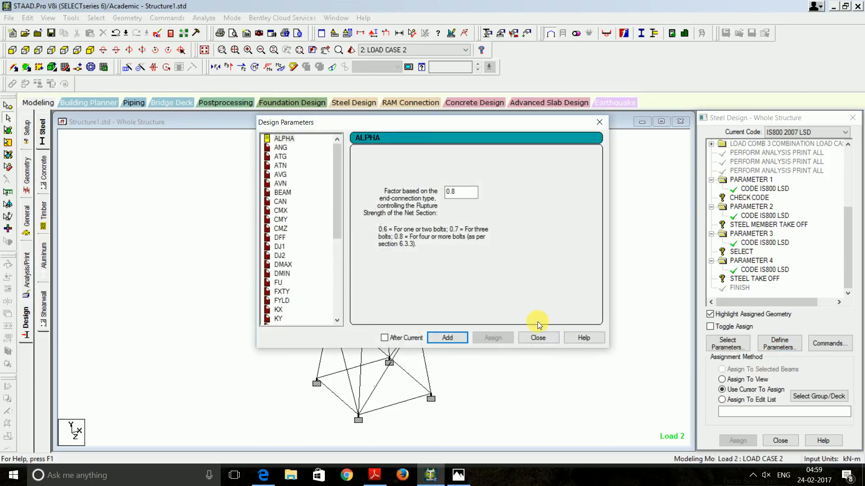
scroll(285, 223, down, 4)
scroll(285, 223, down, 1)
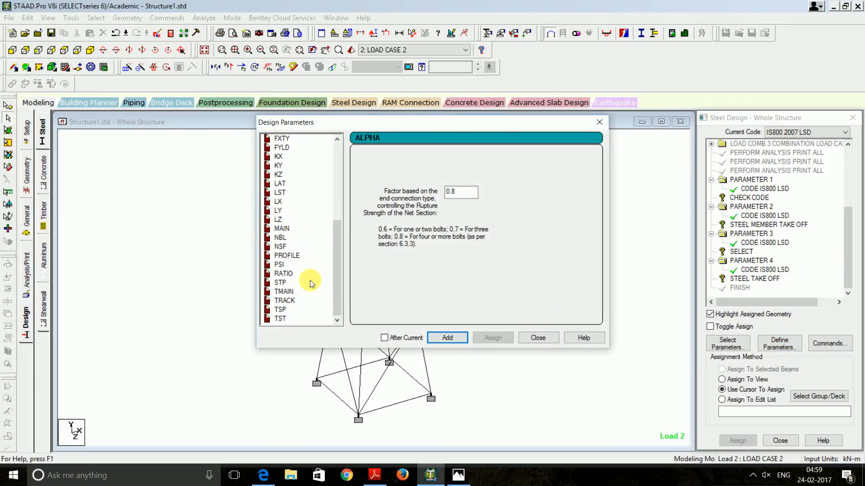
scroll(303, 280, up, 2)
scroll(297, 216, up, 2)
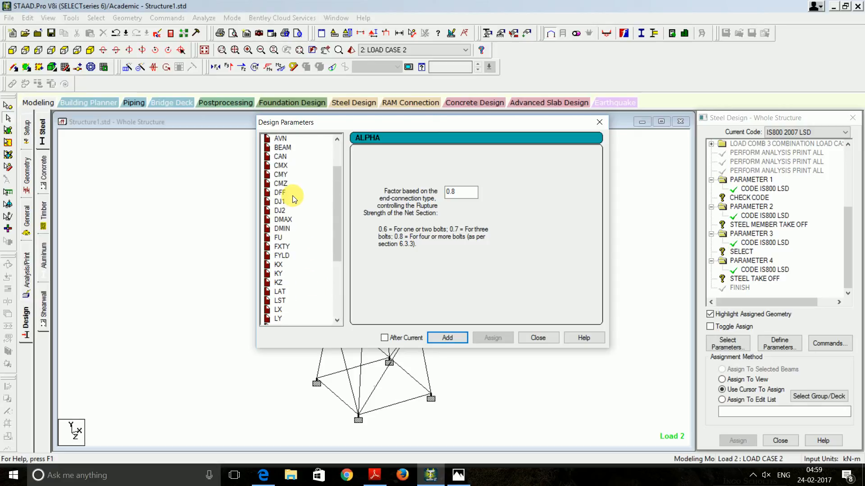
scroll(296, 227, up, 1)
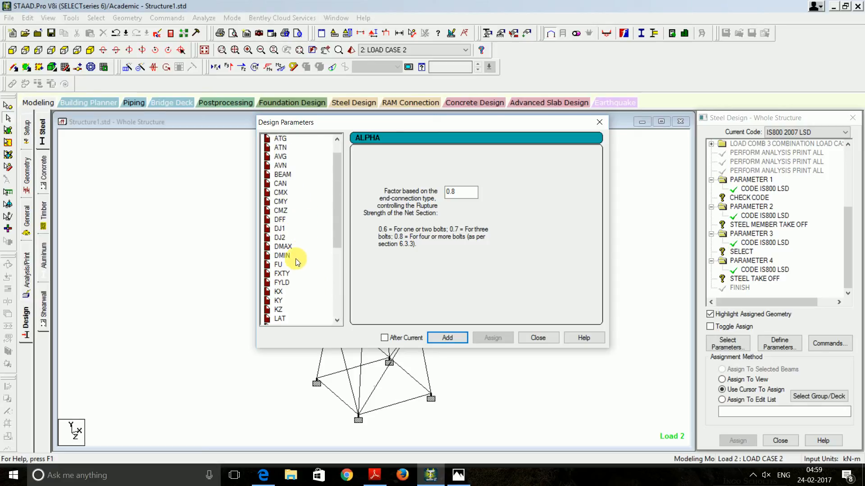
scroll(285, 229, up, 1)
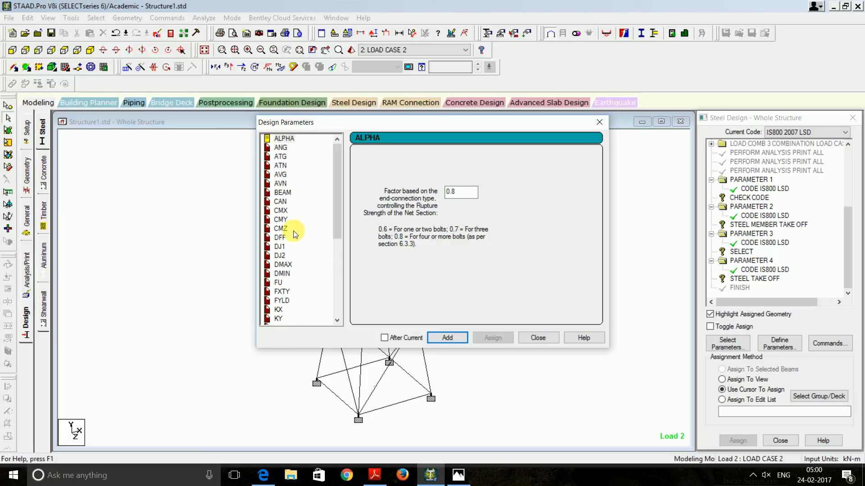
scroll(293, 234, down, 2)
scroll(295, 235, down, 2)
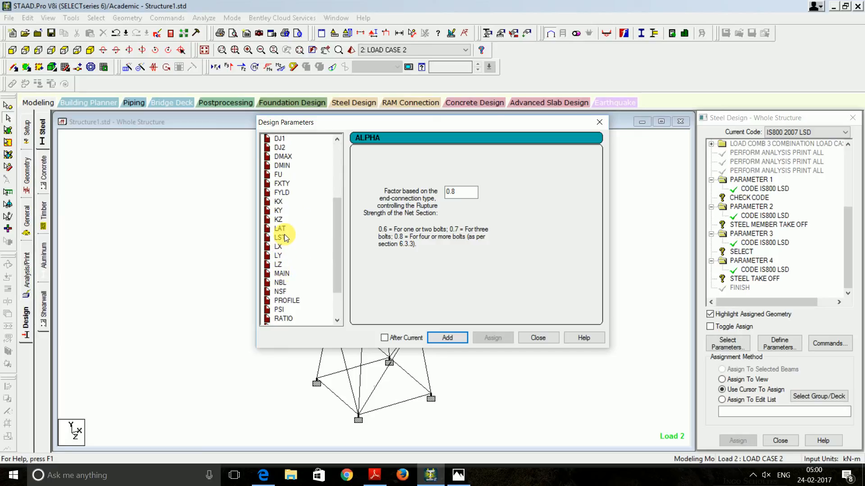
click(281, 204)
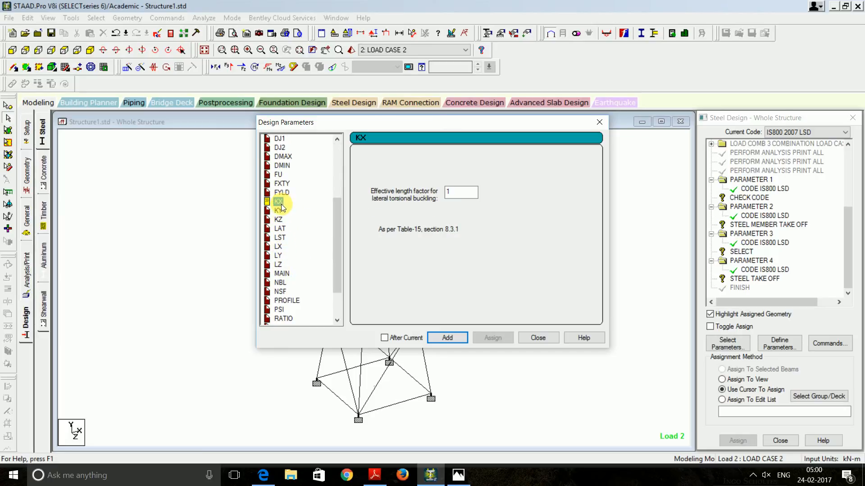
click(279, 210)
click(279, 219)
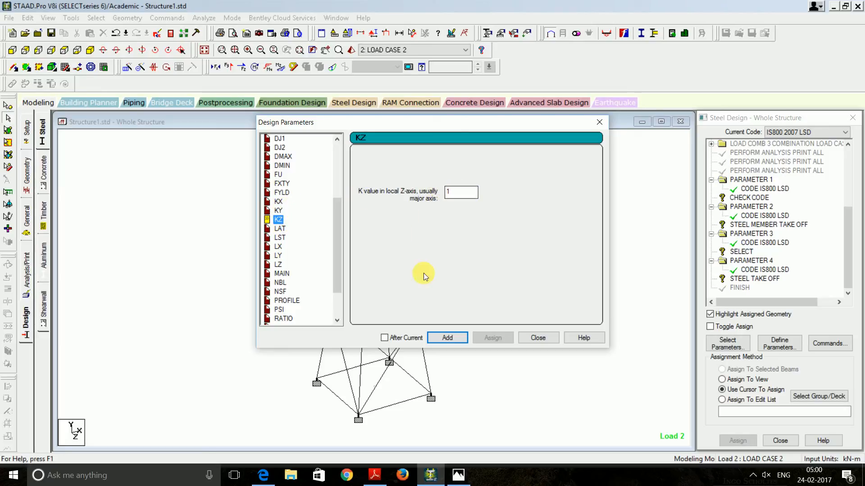
click(278, 202)
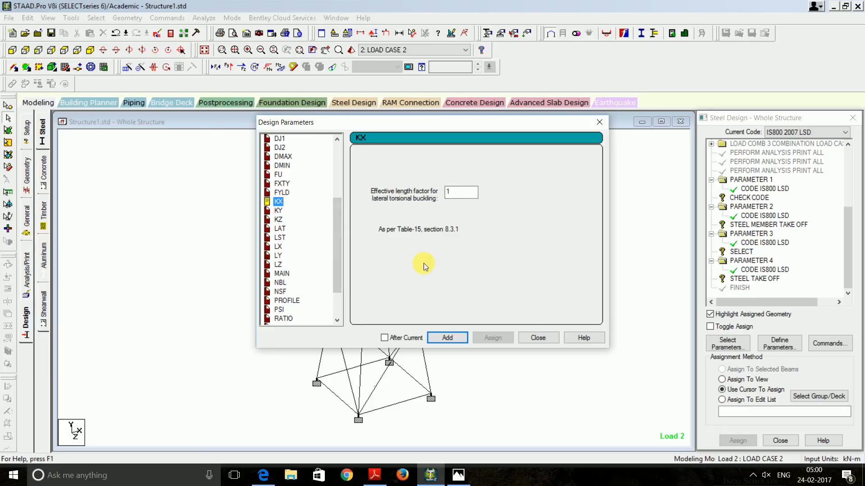
click(458, 338)
click(278, 210)
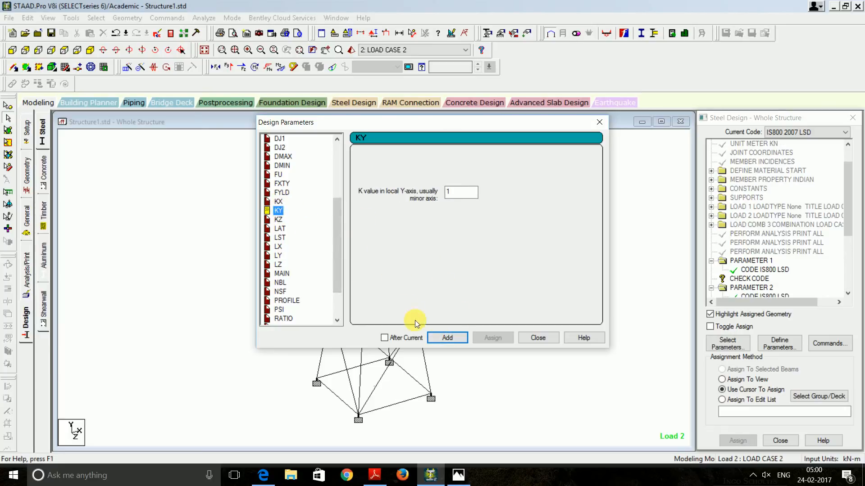
click(279, 220)
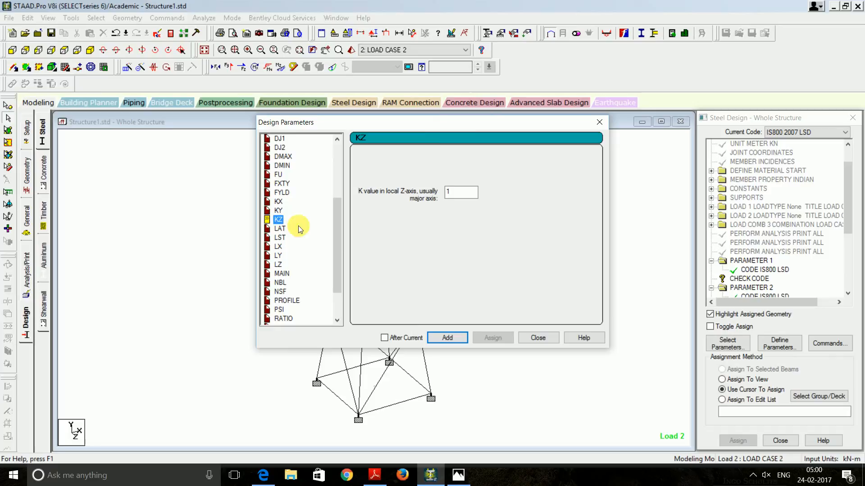
click(447, 338)
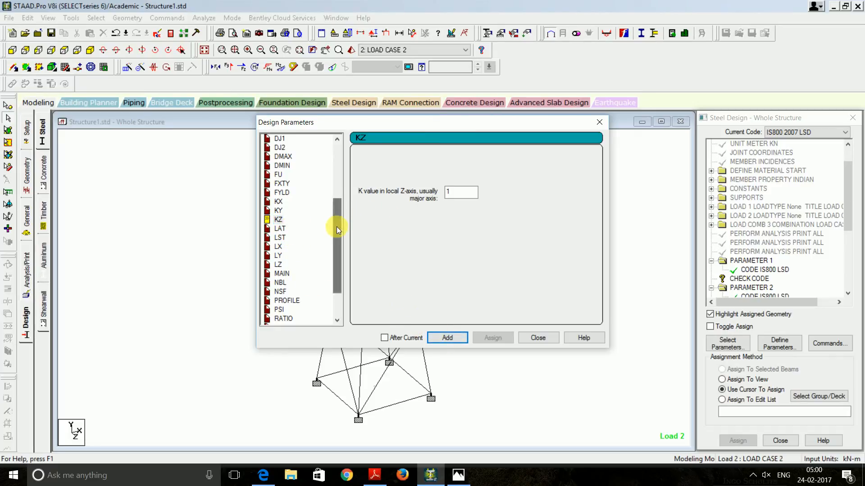
Add the MAIN slenderness limit of 180 and close Design Parameters
drag(336, 226, 339, 270)
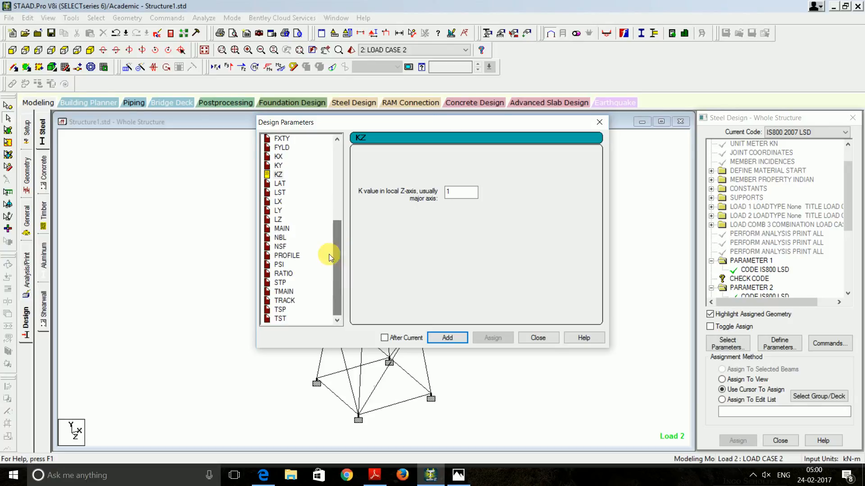
click(285, 229)
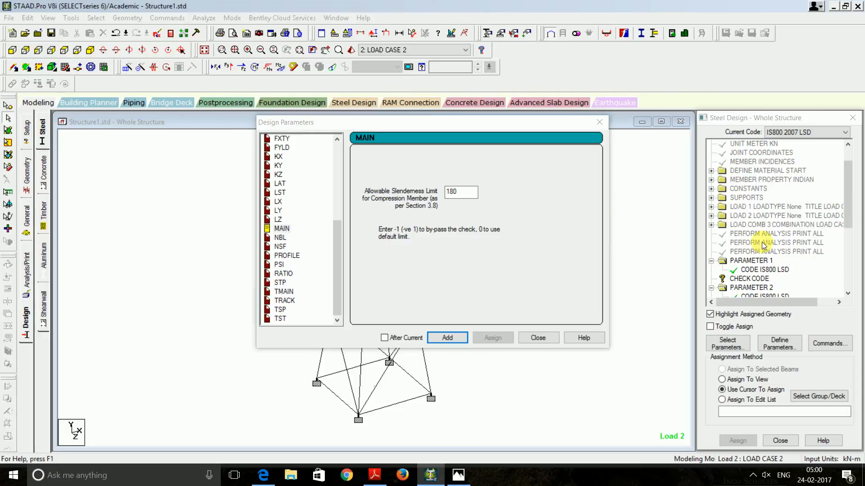
click(598, 123)
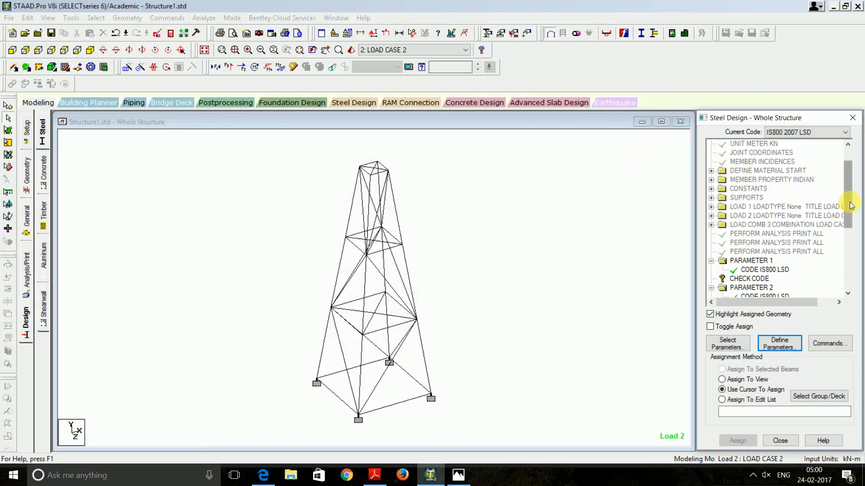
Add yield strength FYLD 250000 kN/m2 as a design parameter
drag(845, 204, 845, 263)
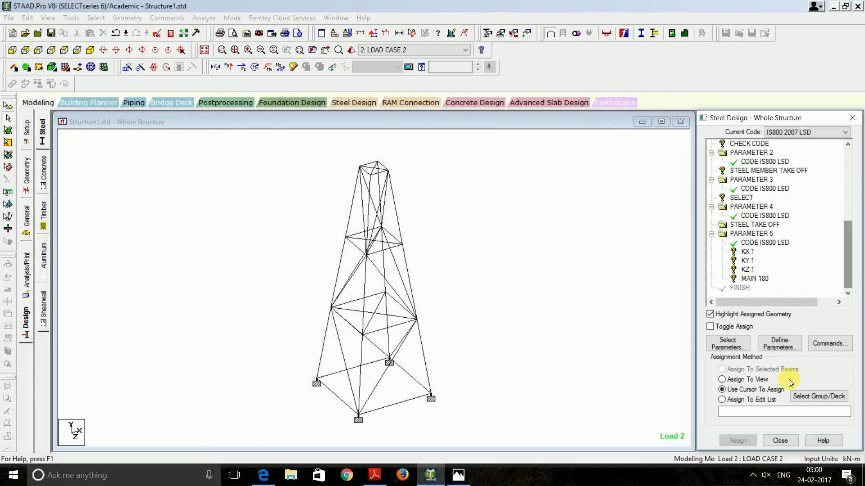
click(782, 345)
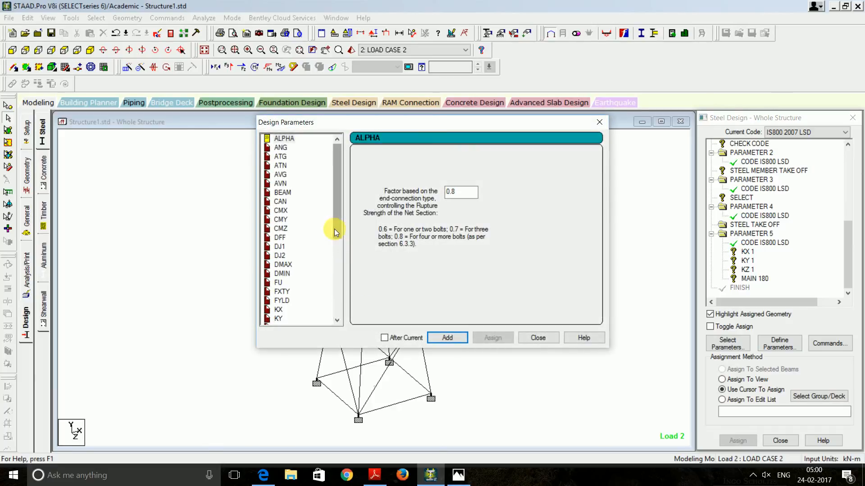
drag(336, 233, 315, 250)
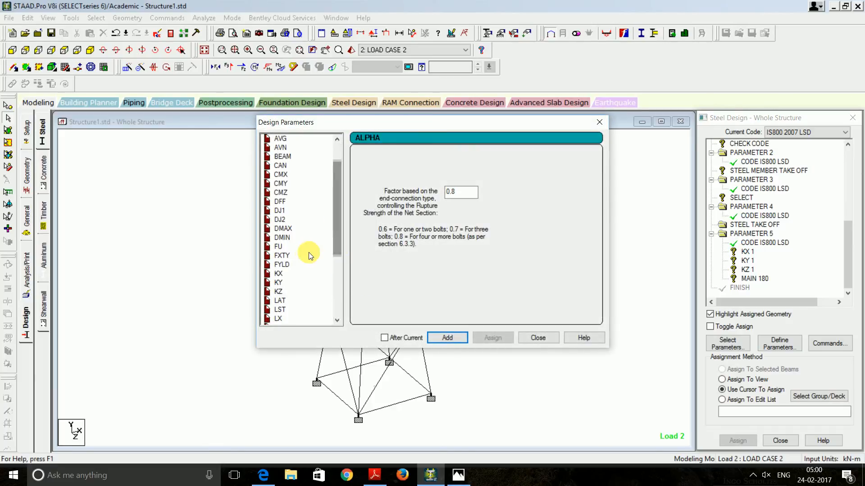
click(285, 264)
double_click(455, 199)
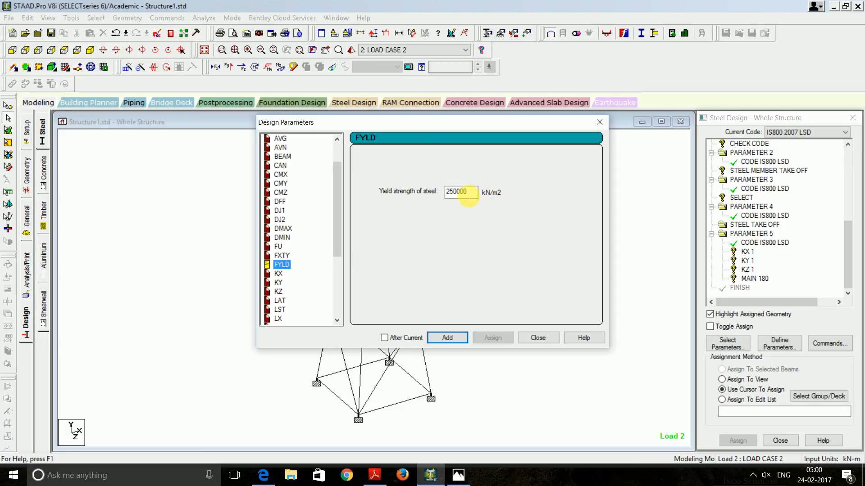
click(459, 339)
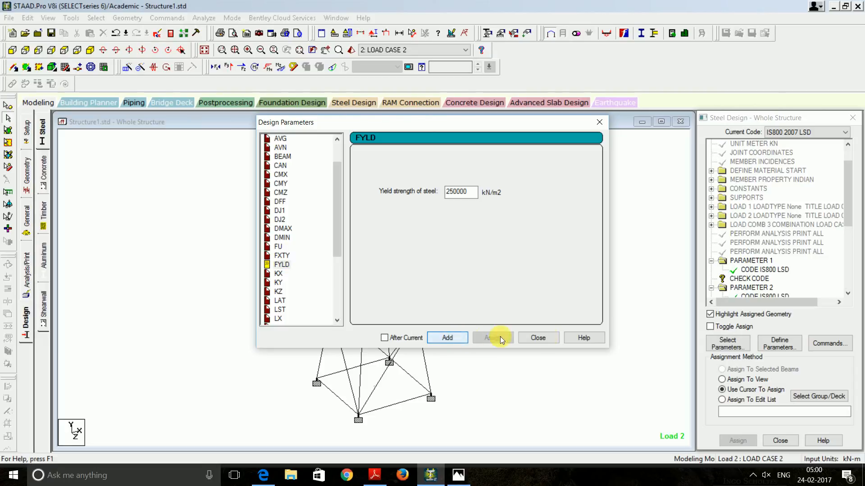
click(537, 338)
drag(845, 218, 844, 286)
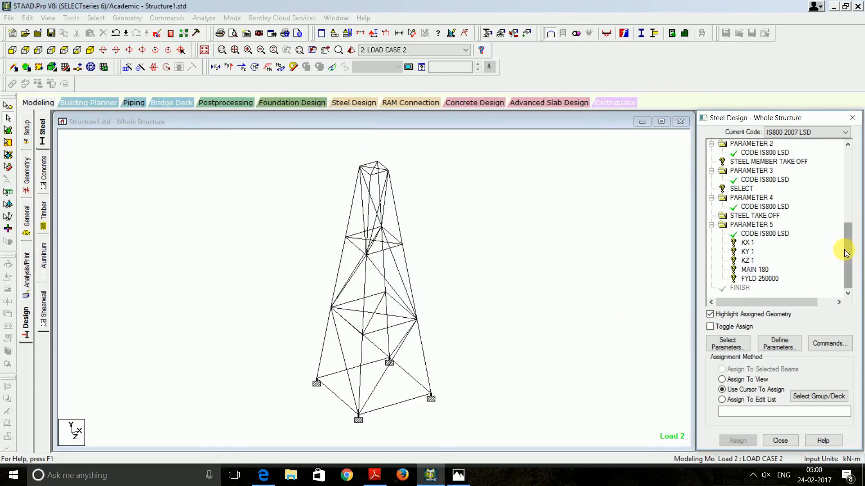
drag(844, 250, 836, 218)
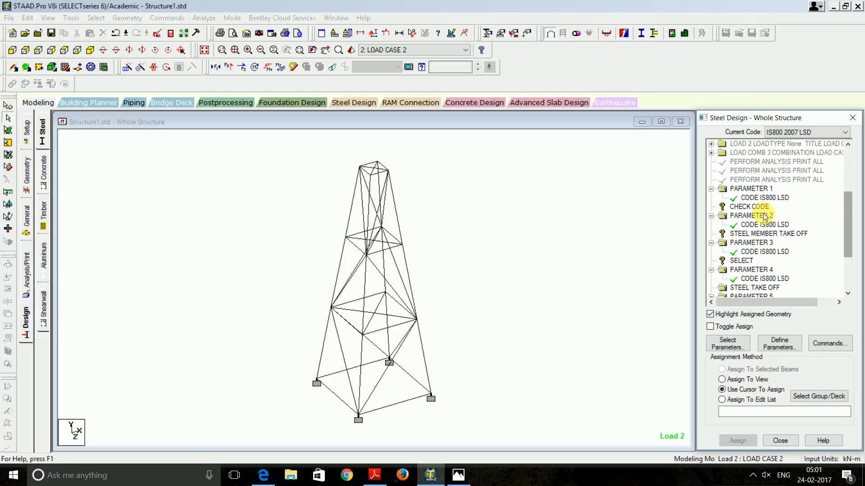
Assign CHECK CODE and STEEL MEMBER TAKE OFF to all tower members
click(750, 206)
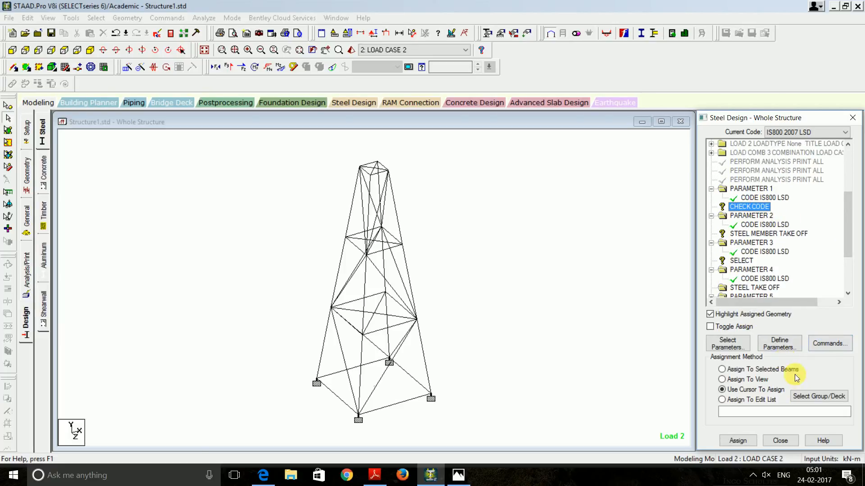
click(741, 379)
click(739, 441)
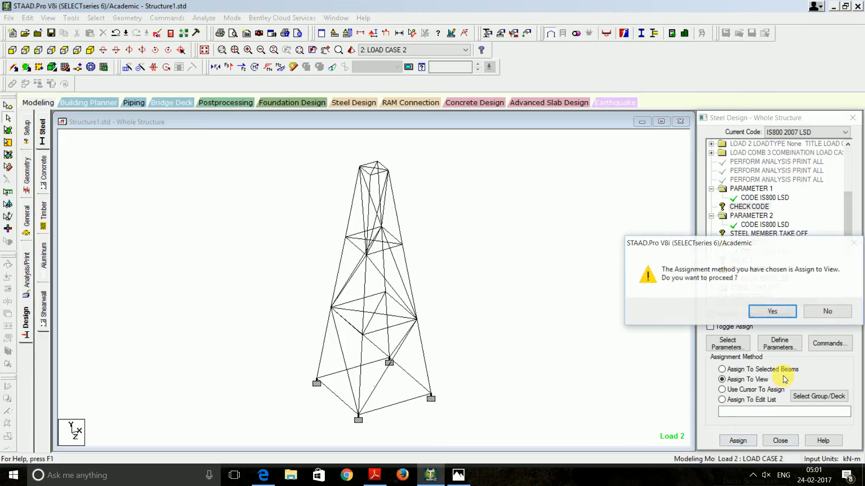
click(770, 263)
click(763, 233)
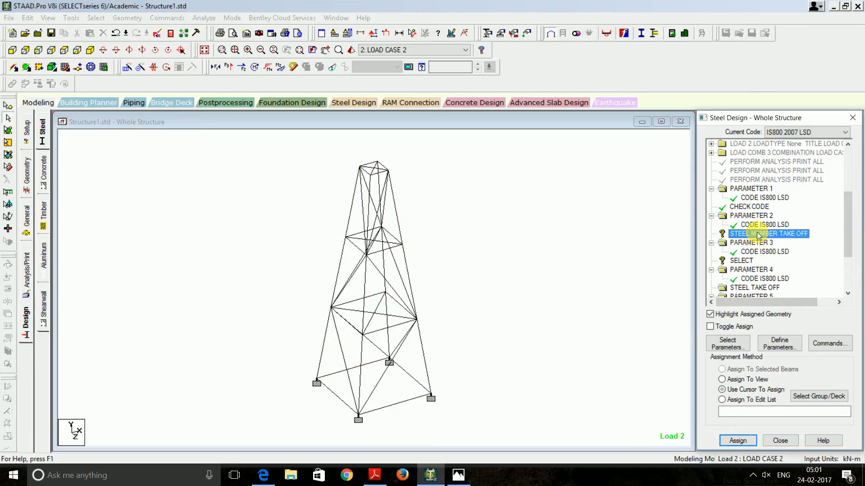
click(750, 390)
click(747, 381)
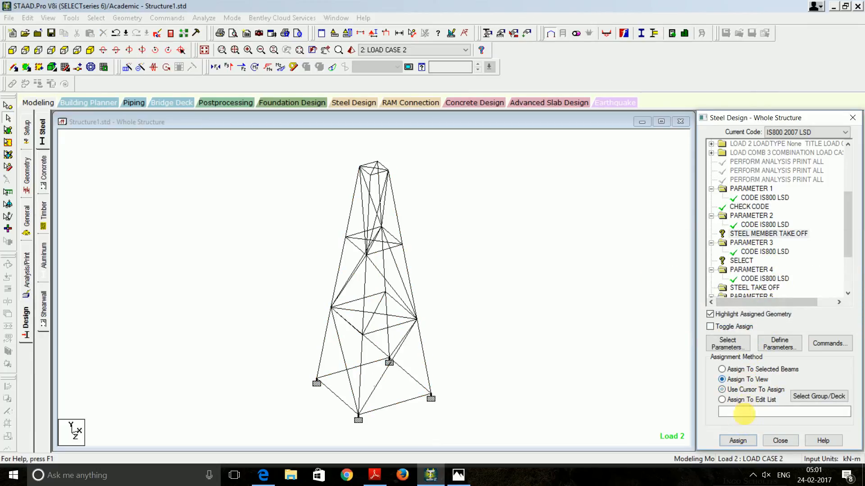
click(737, 440)
click(761, 314)
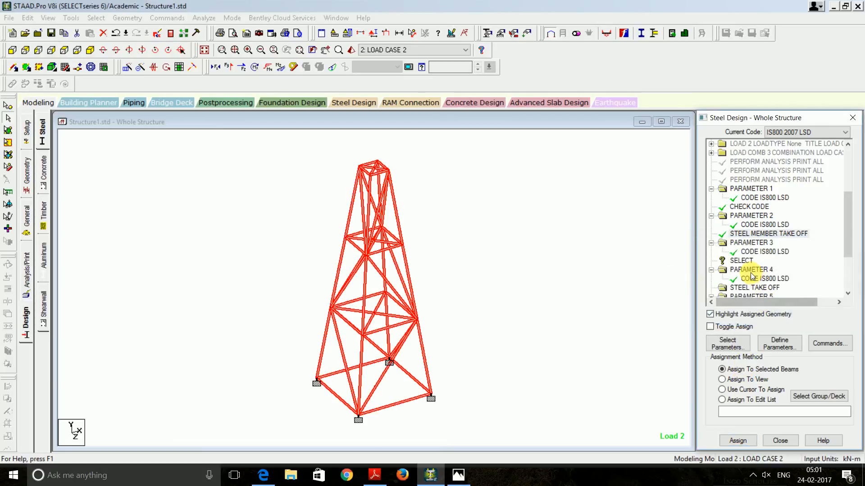
Assign SELECT to all members and review the STEEL TAKE OFF command unchanged
click(741, 260)
click(750, 388)
click(748, 379)
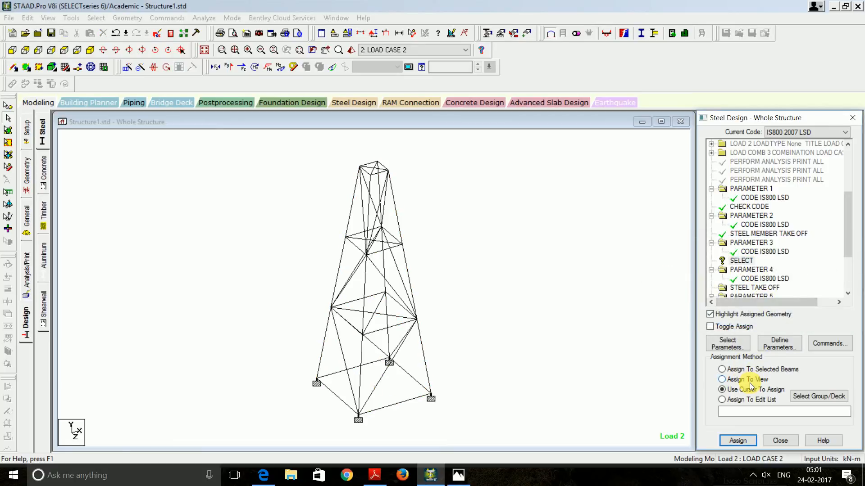
click(740, 439)
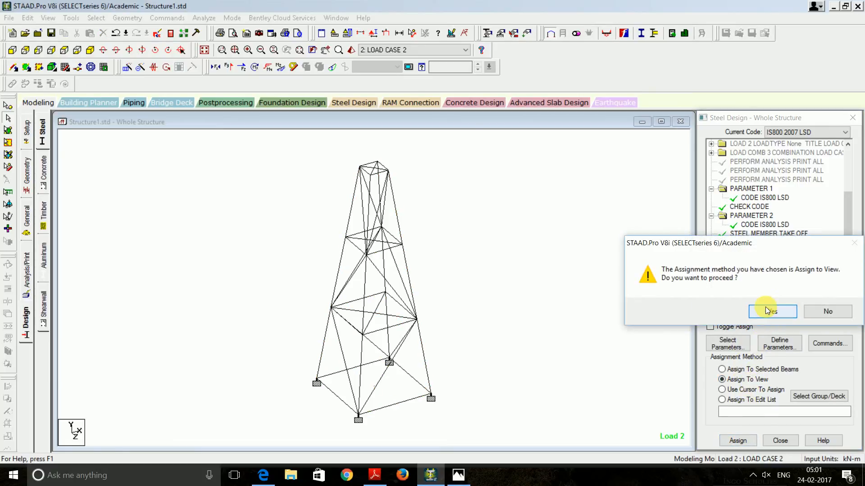
click(766, 312)
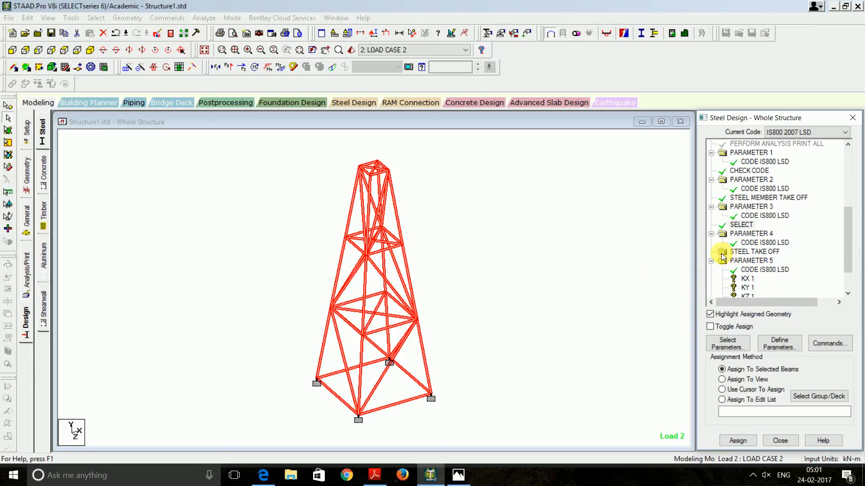
click(719, 255)
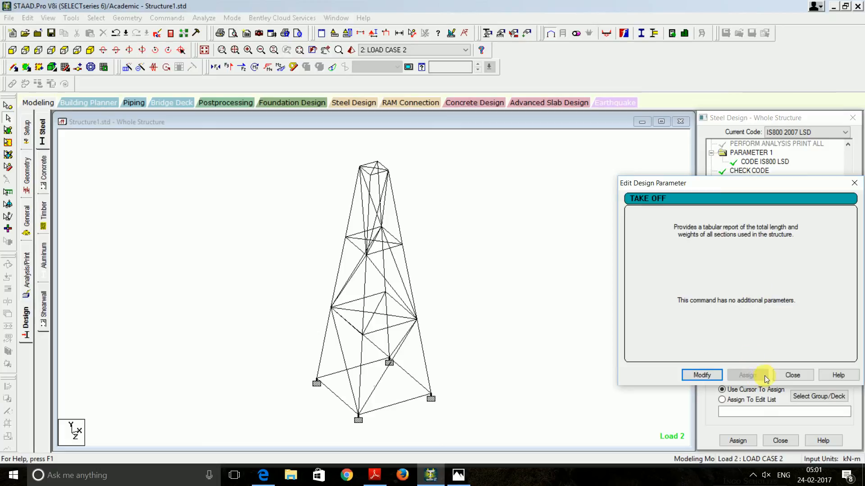
click(792, 375)
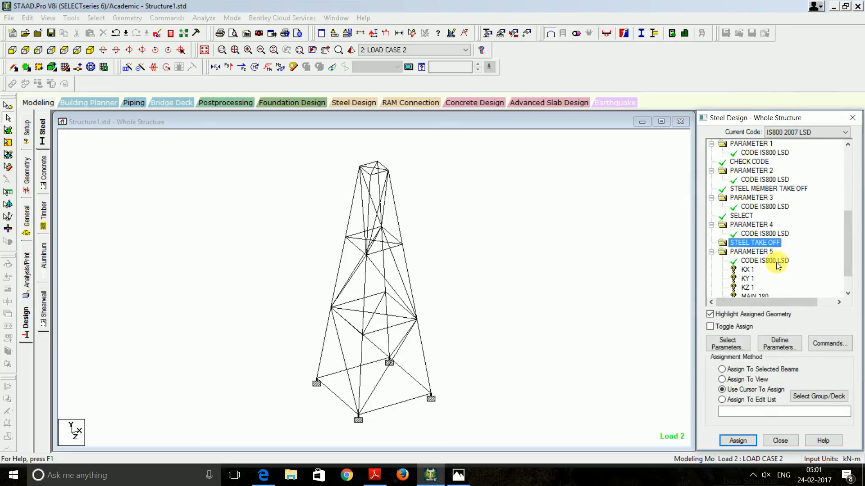
Assign KX 1 to all members and save the model at the prompt
click(746, 269)
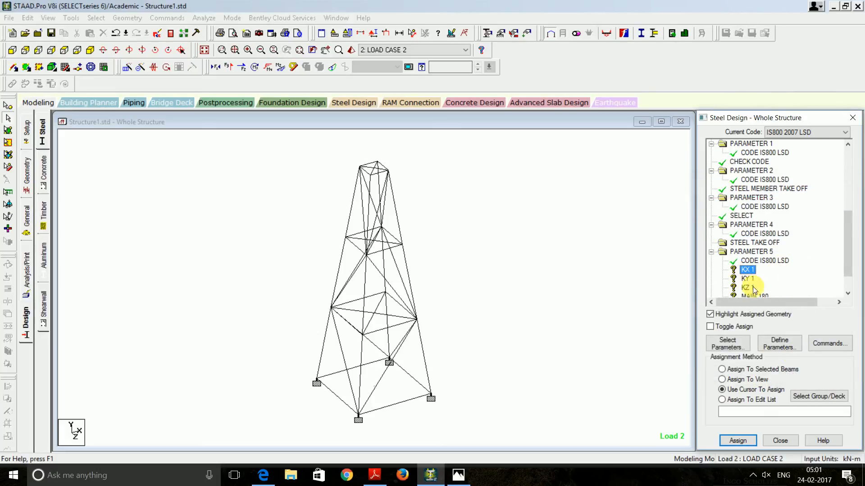
click(741, 381)
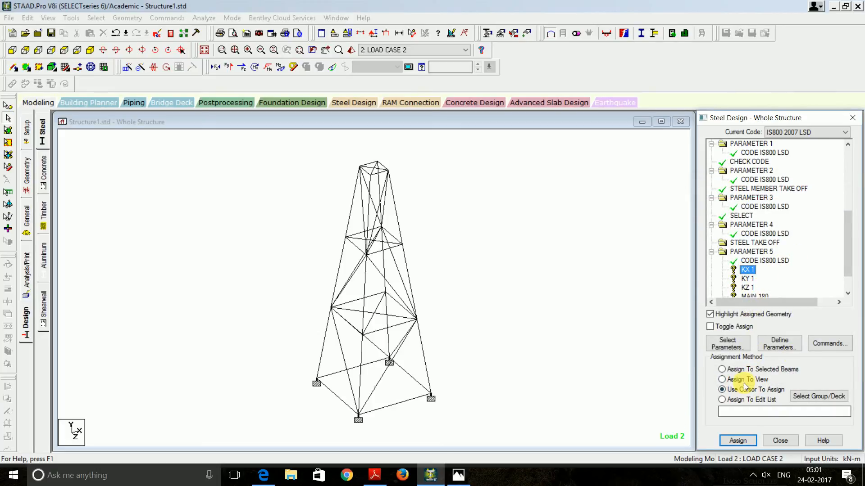
click(737, 441)
click(771, 257)
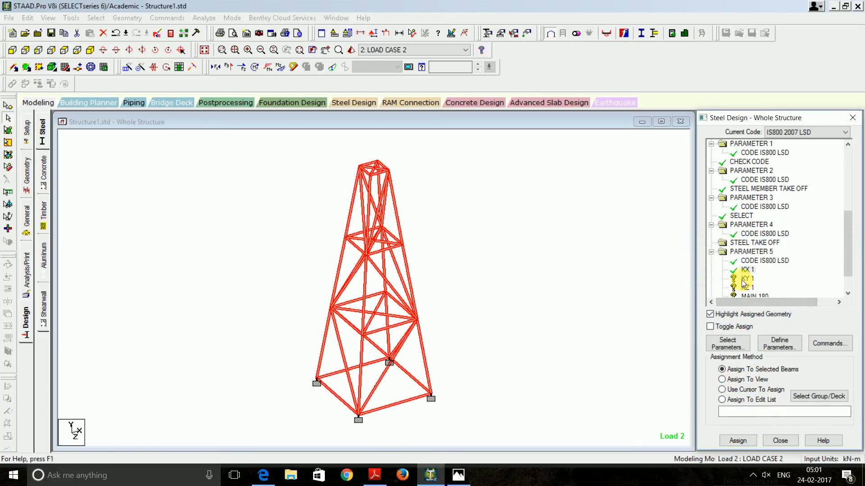
click(745, 279)
click(745, 380)
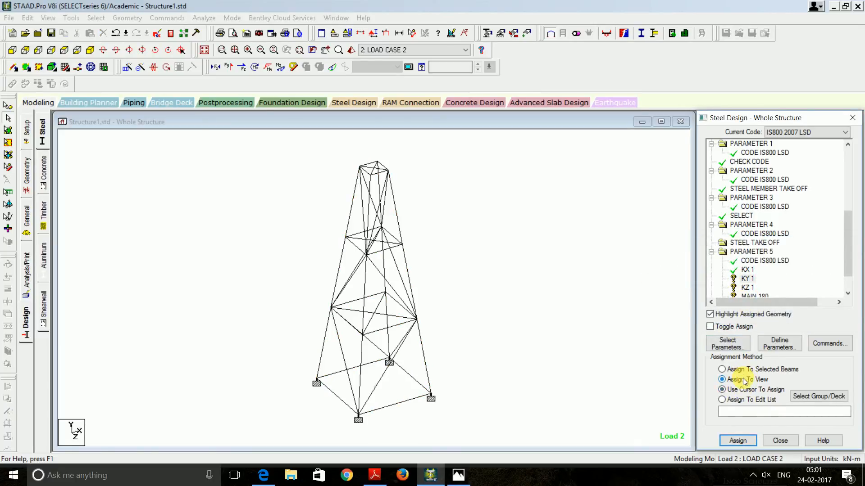
click(738, 441)
click(765, 311)
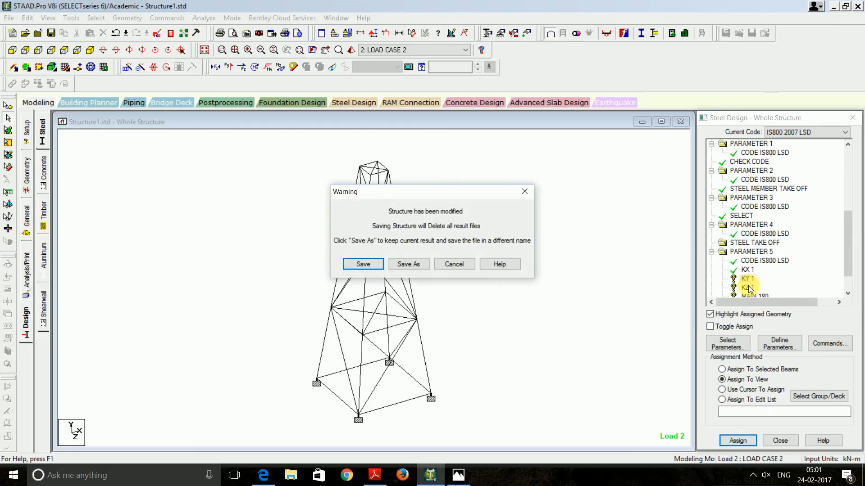
click(376, 264)
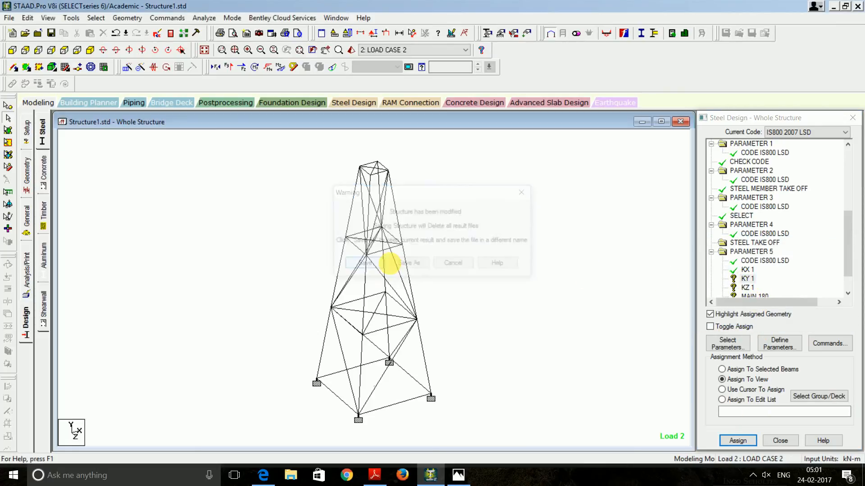
Assign KY 1 and KZ 1 to all tower members
scroll(761, 265, down, 5)
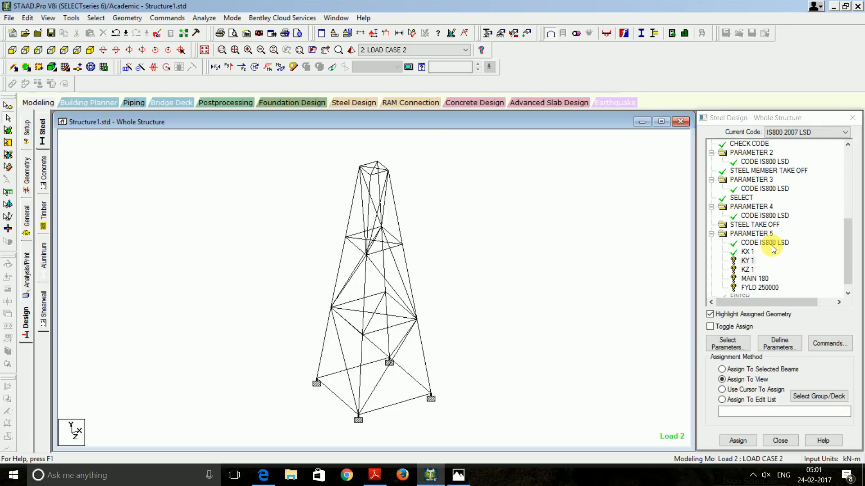
scroll(762, 262, down, 1)
click(750, 252)
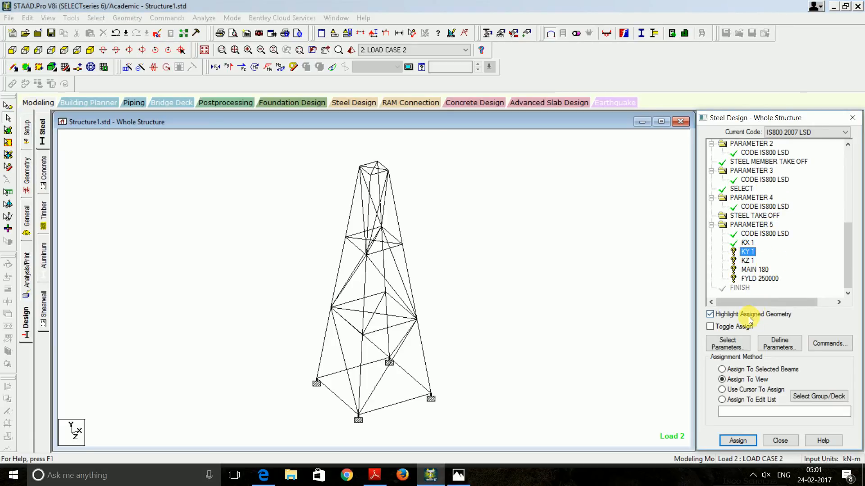
click(738, 441)
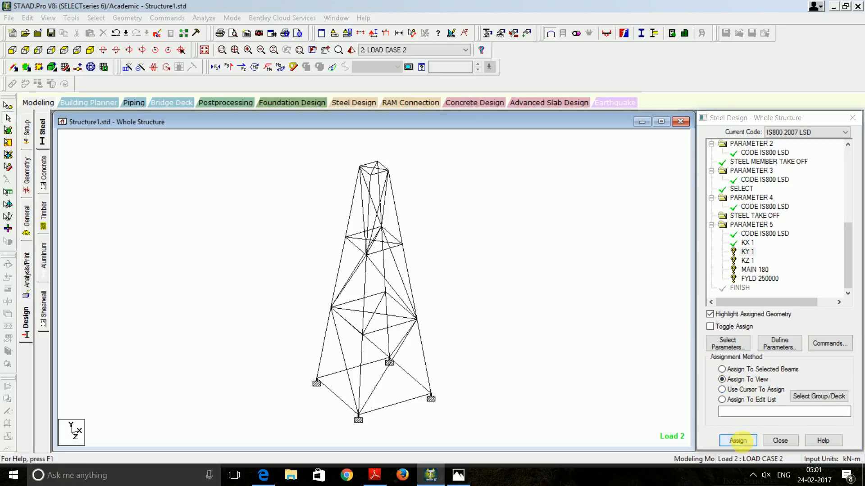
click(772, 311)
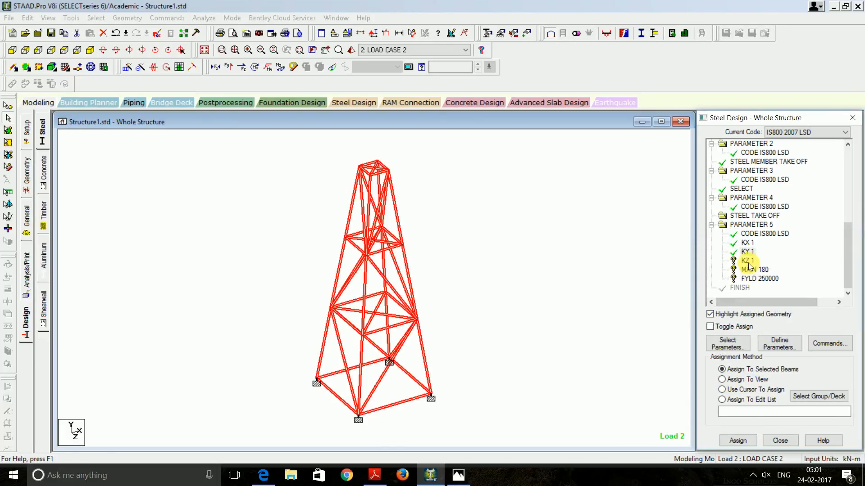
click(764, 390)
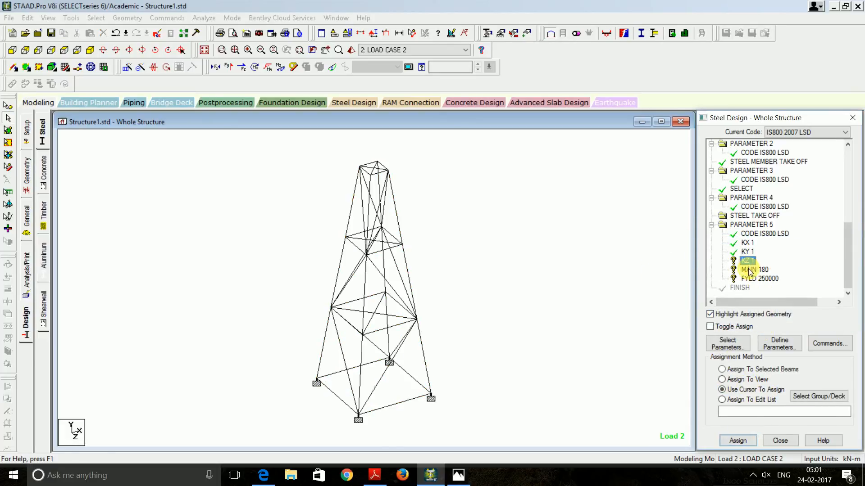
click(744, 380)
click(739, 440)
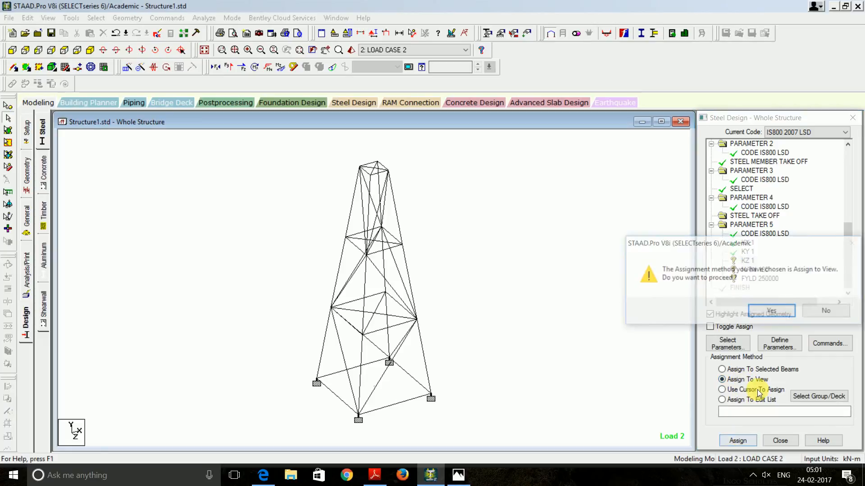
click(773, 311)
Assign MAIN 180 and FYLD 250000 to all members, then deselect the tower
click(753, 270)
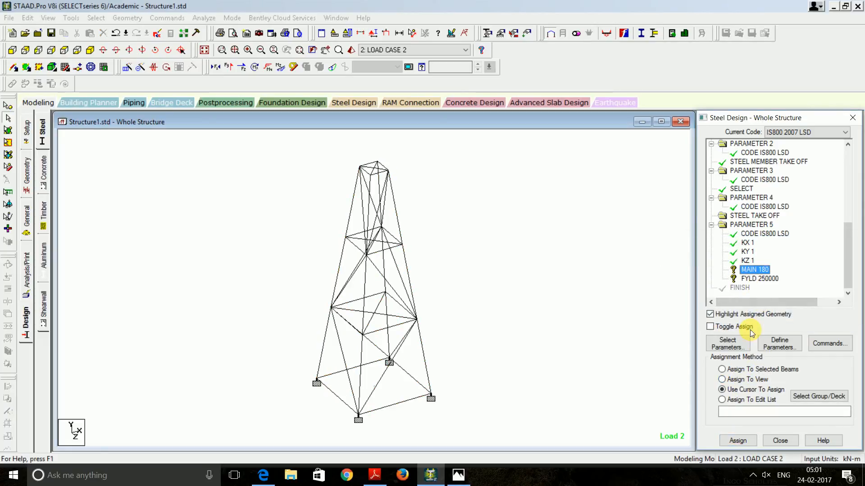
click(735, 379)
click(749, 442)
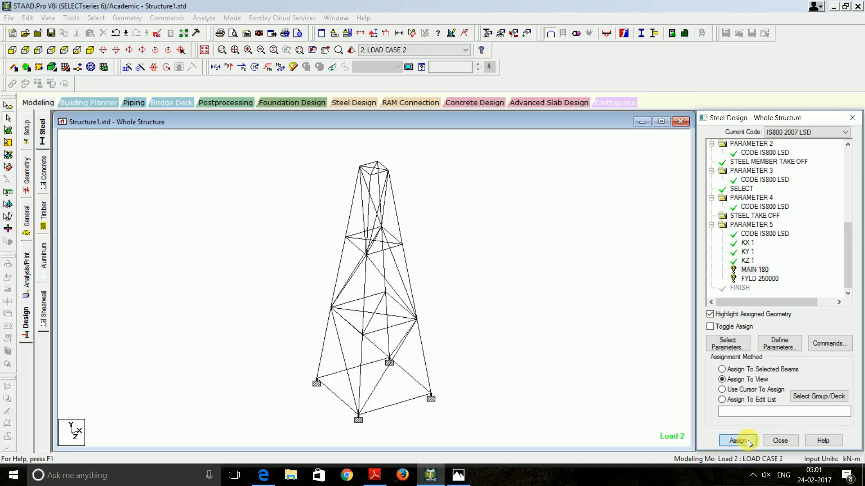
click(771, 257)
click(751, 280)
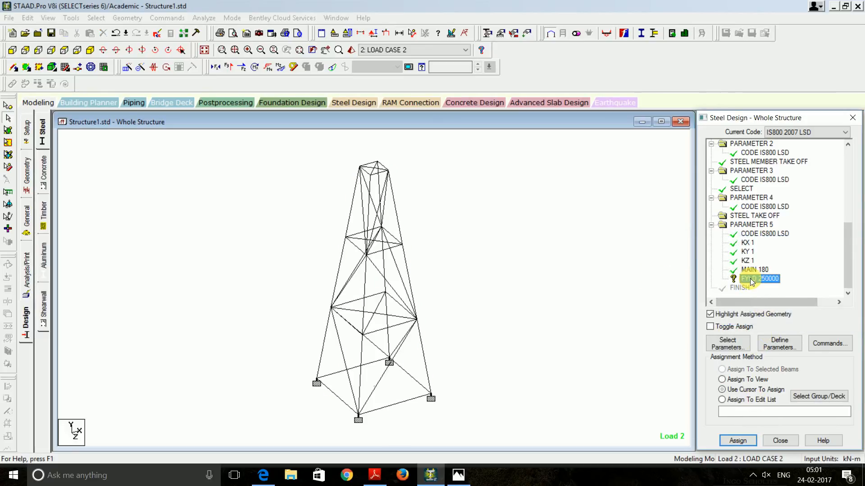
click(730, 380)
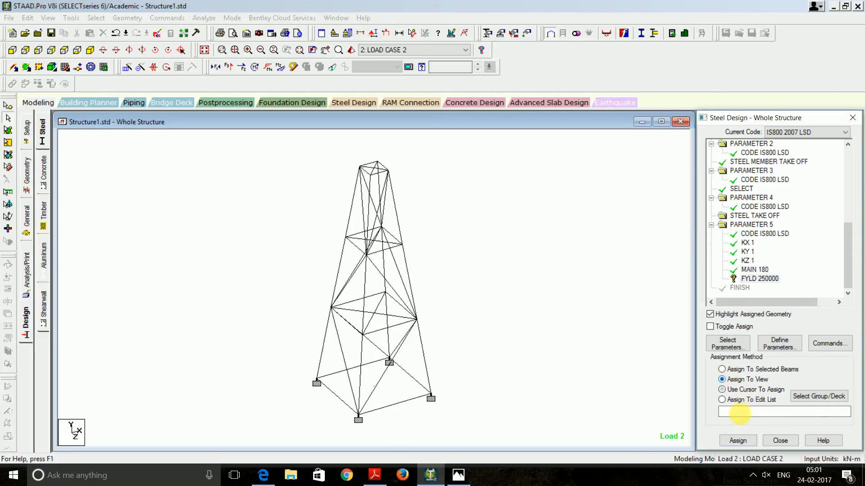
click(738, 440)
click(772, 311)
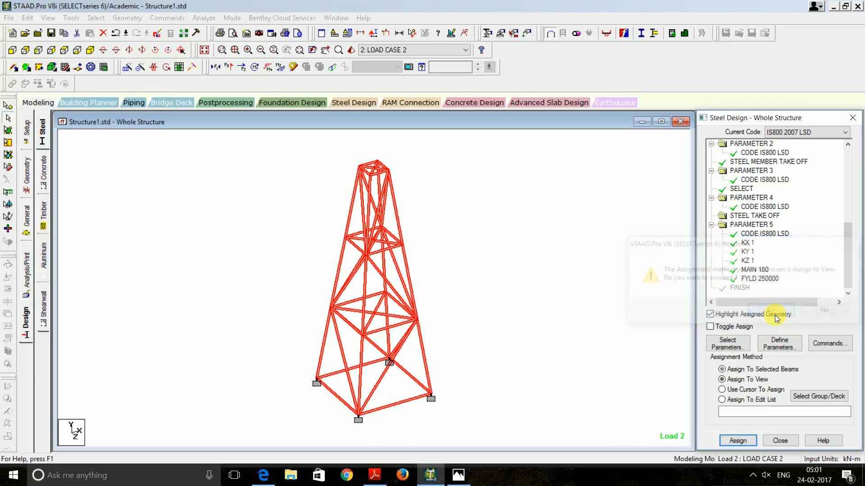
scroll(760, 268, up, 1)
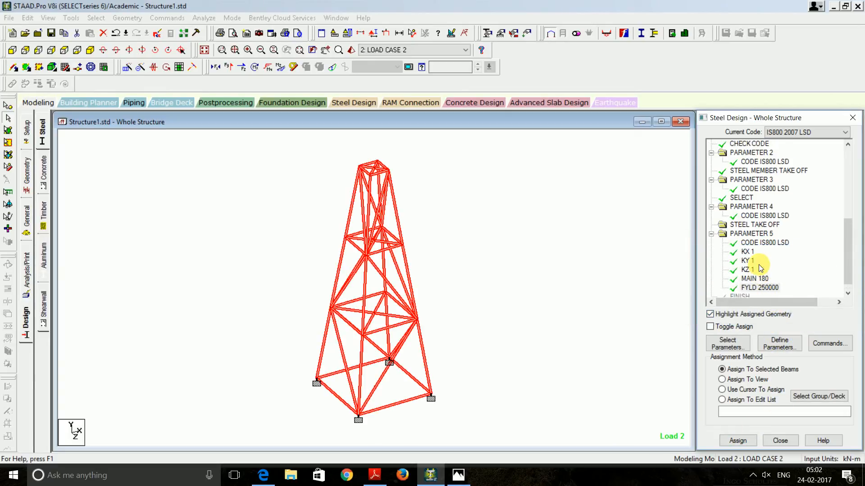
scroll(760, 268, down, 1)
click(499, 243)
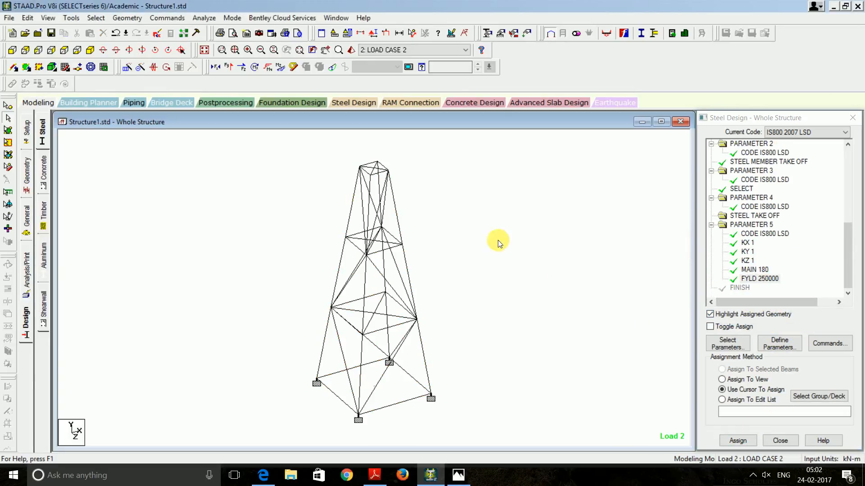
Save and re-run the analysis (0 errors, 29 warnings), then view Structure1.anl notes
click(202, 18)
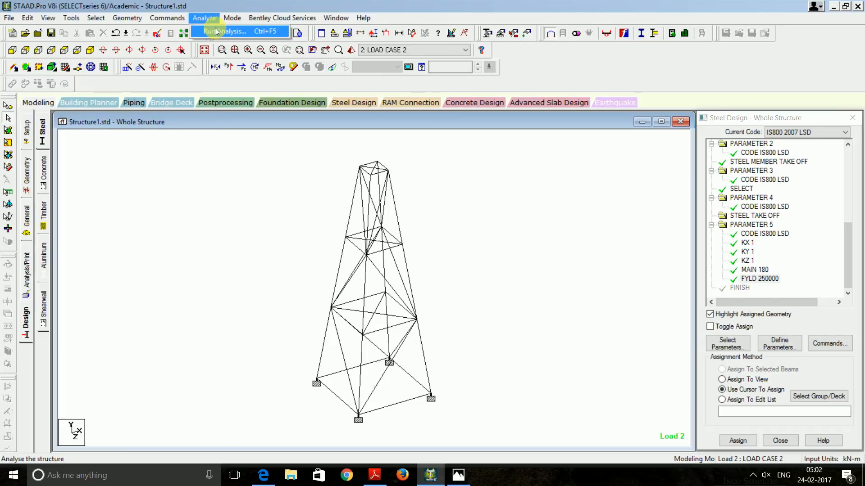
click(219, 32)
click(366, 263)
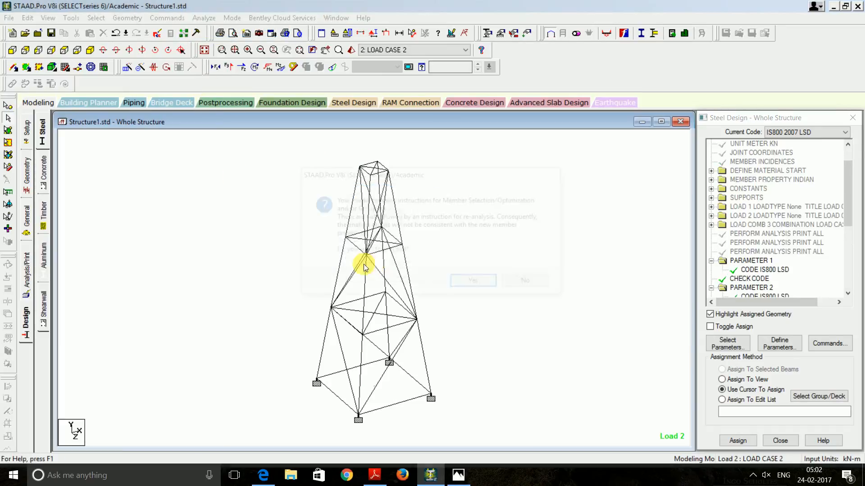
click(486, 286)
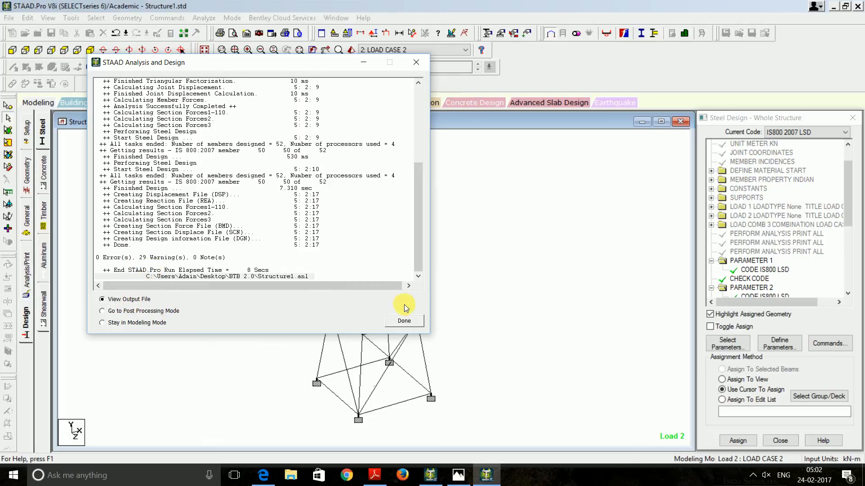
click(405, 322)
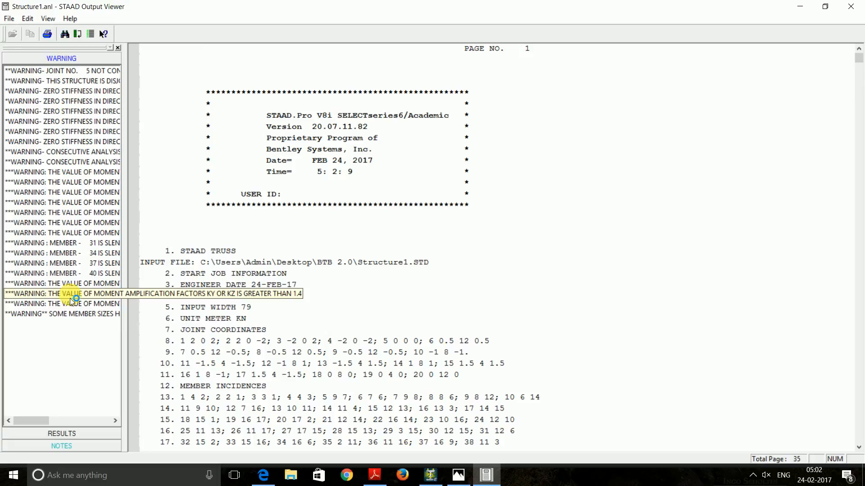
click(69, 446)
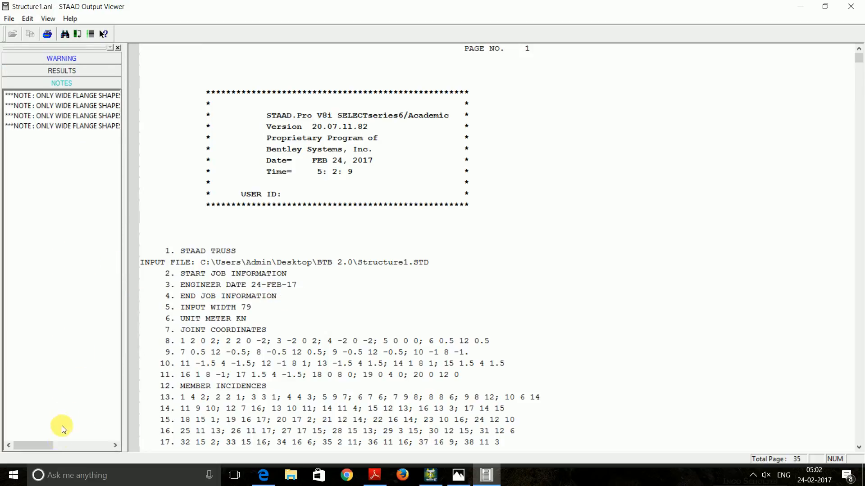
Review the IS-800-2007-LSD check and selection results, where member 9 fails slenderness at 1.805
click(77, 72)
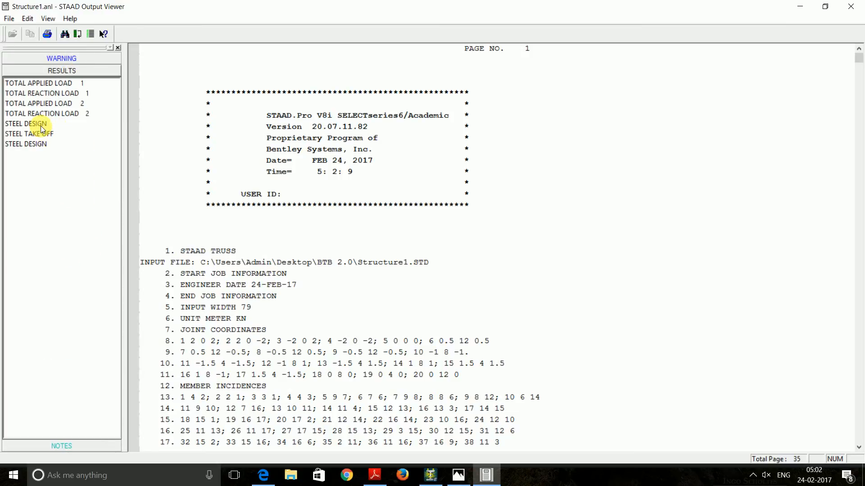
click(40, 125)
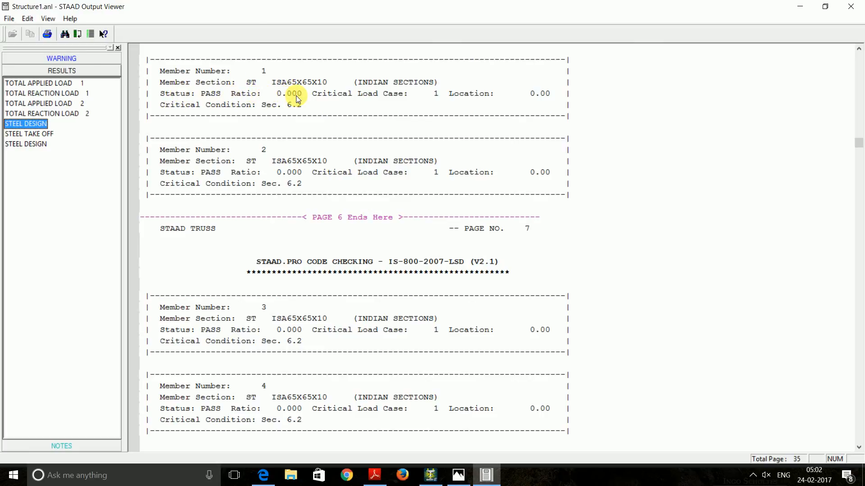
click(43, 145)
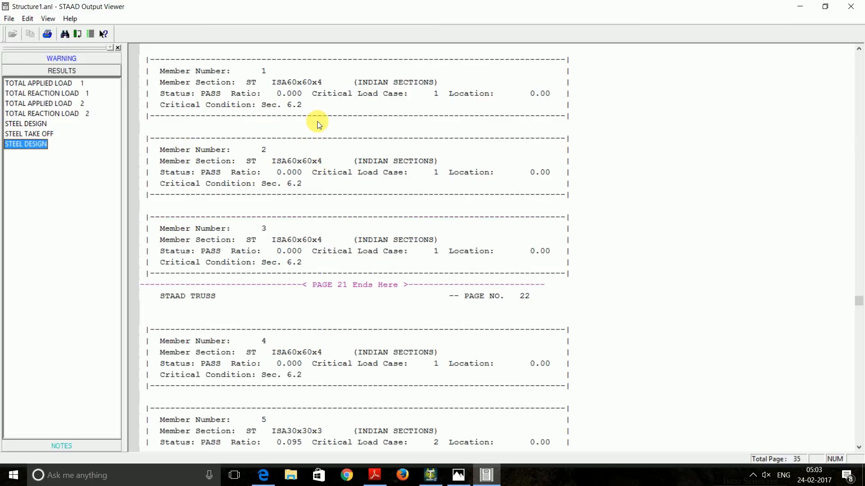
scroll(317, 124, down, 8)
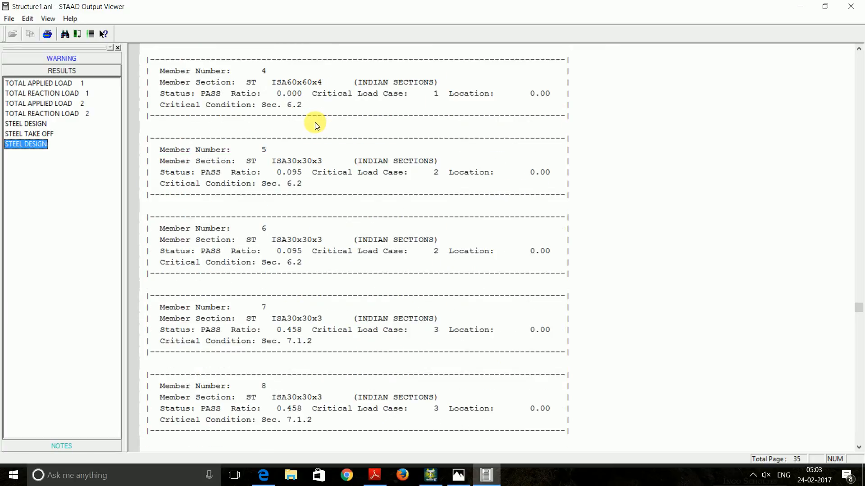
scroll(315, 123, down, 4)
scroll(315, 121, down, 2)
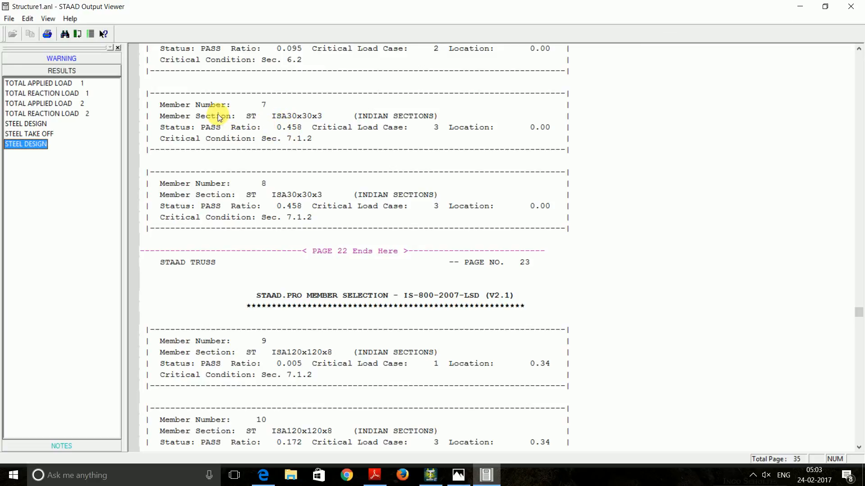
click(32, 123)
scroll(250, 126, down, 12)
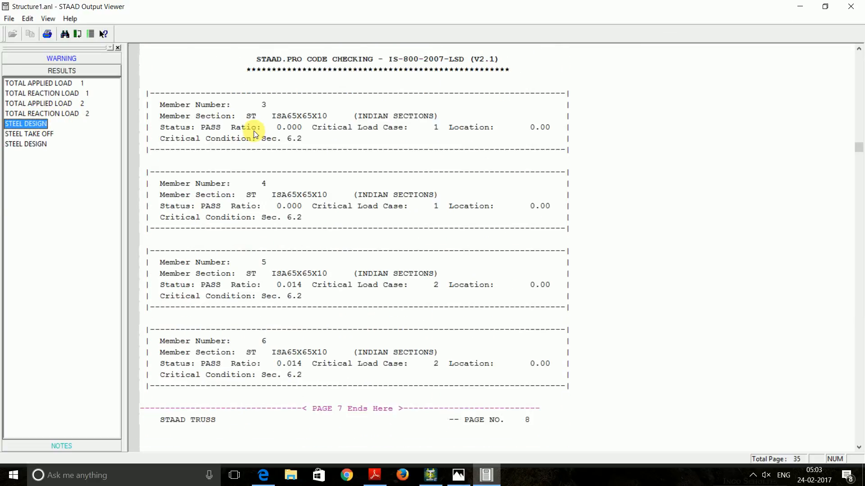
scroll(254, 130, down, 4)
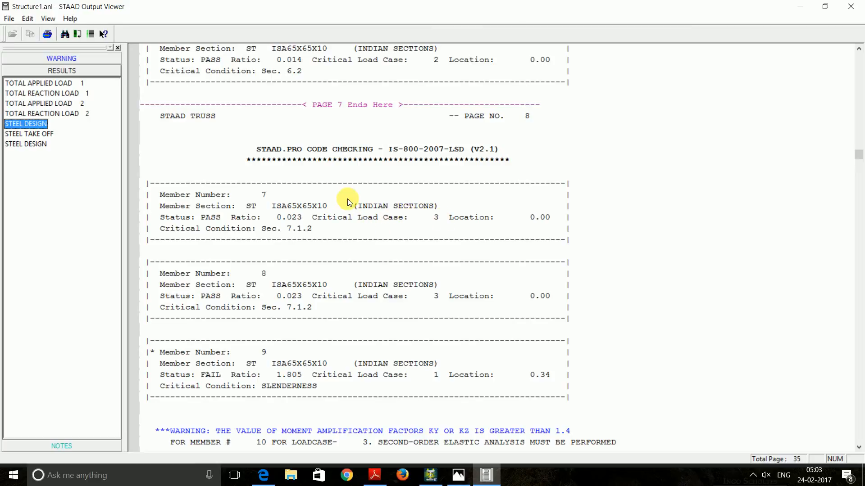
Look over the steel take-off table in the output report
click(44, 135)
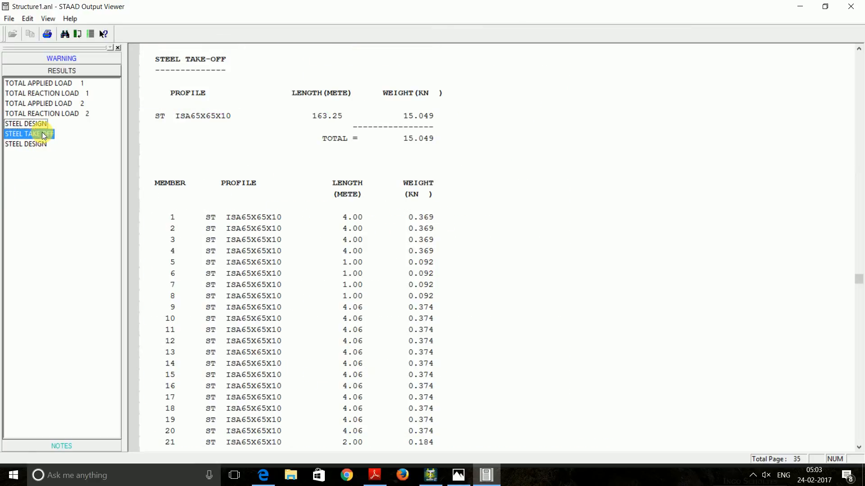
scroll(348, 170, down, 5)
scroll(351, 175, up, 4)
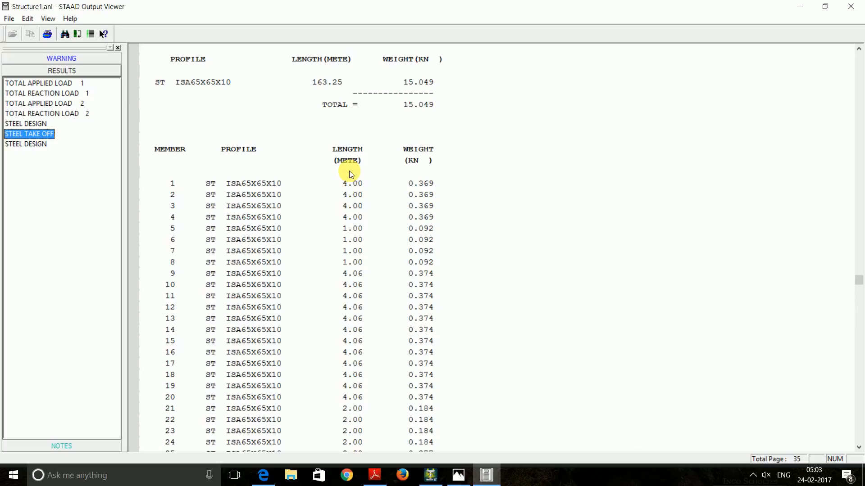
scroll(420, 121, down, 15)
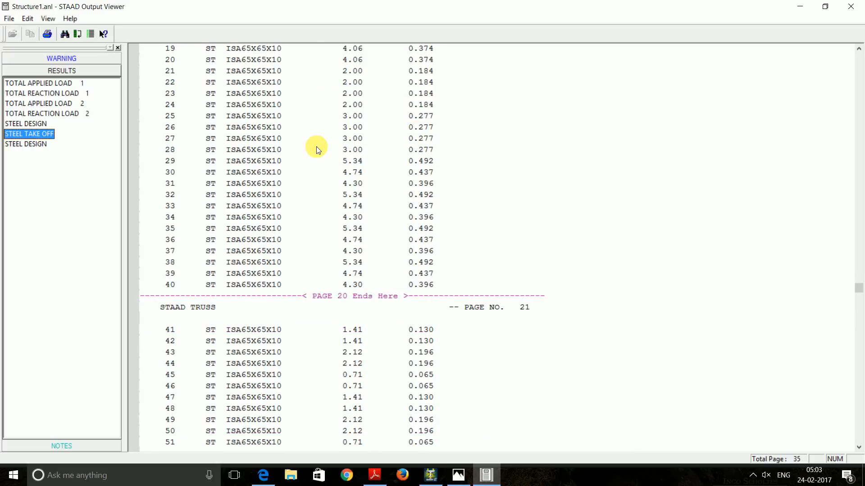
scroll(316, 149, up, 3)
Scroll through the member selection design results in the report
click(26, 144)
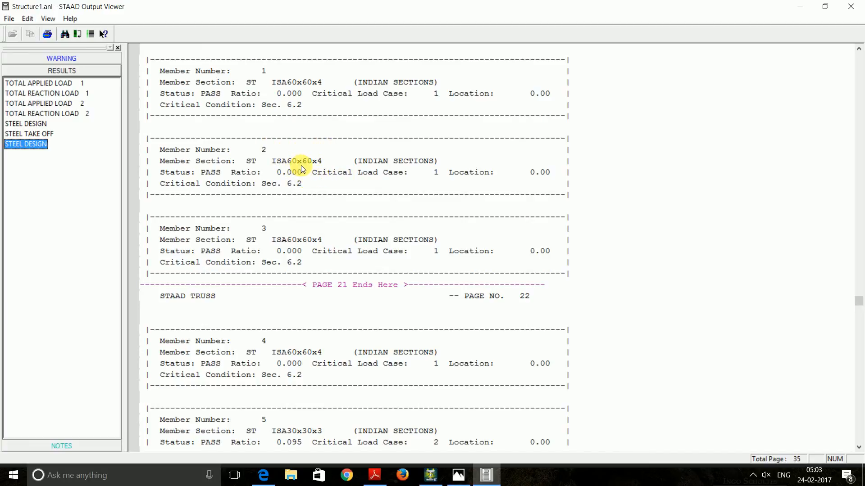
scroll(302, 169, down, 9)
scroll(307, 166, down, 1)
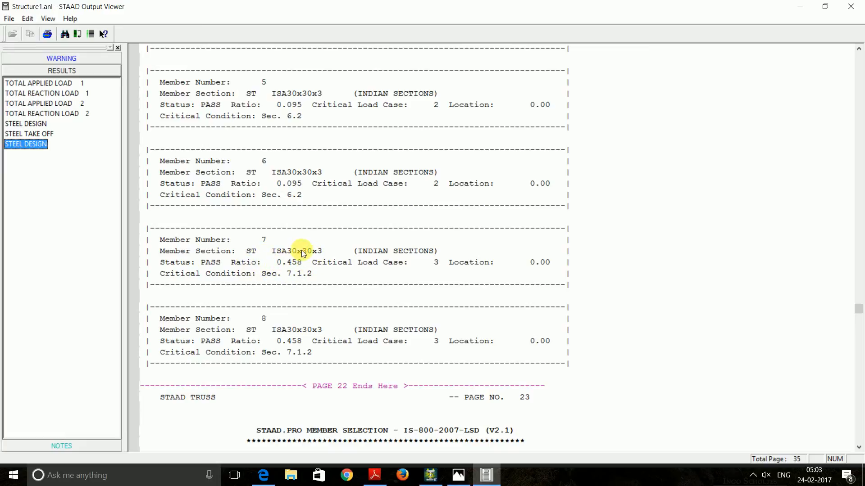
scroll(302, 253, down, 2)
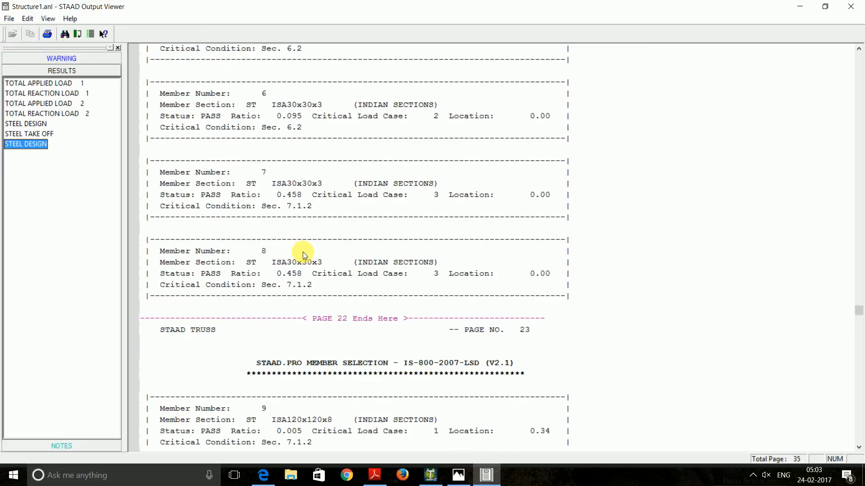
scroll(301, 251, down, 4)
scroll(298, 232, up, 6)
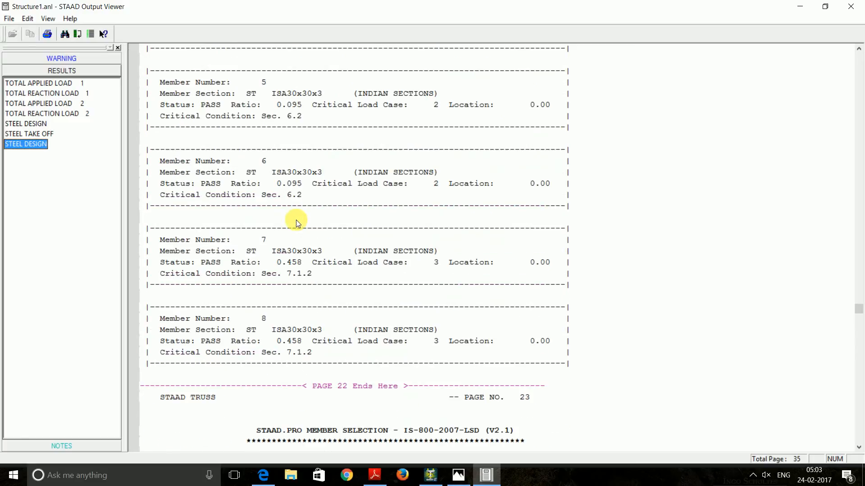
scroll(296, 220, down, 5)
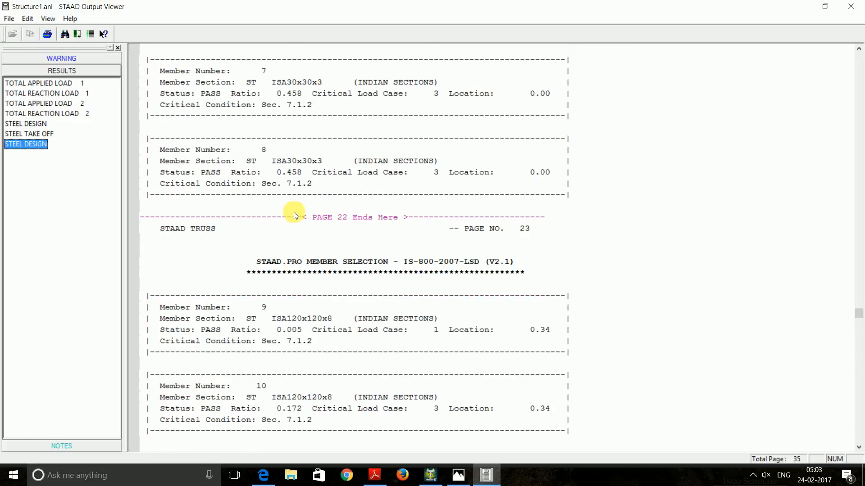
scroll(293, 213, up, 20)
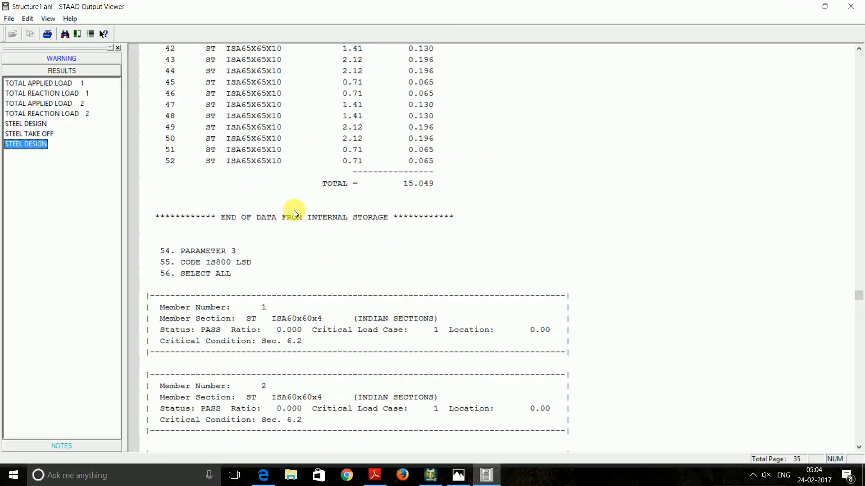
scroll(294, 210, up, 20)
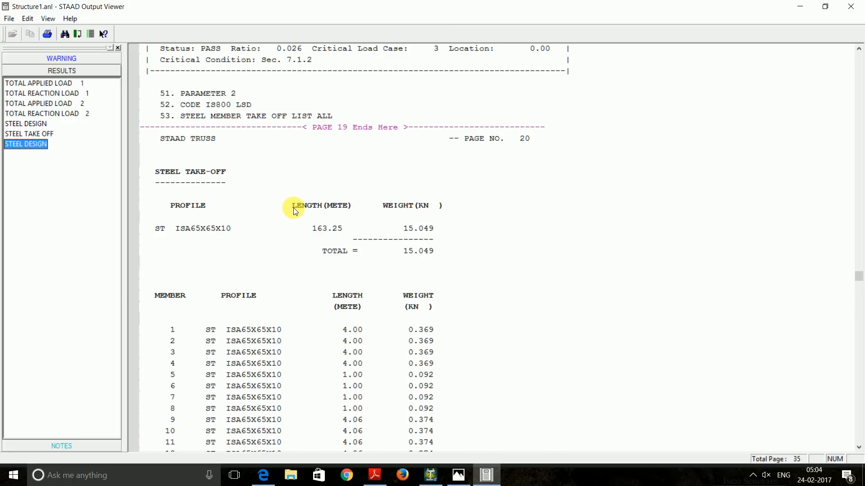
scroll(294, 207, up, 6)
Return to the first IS800 code check, where members 9–11 fail on slenderness at ratio 1.805
click(28, 122)
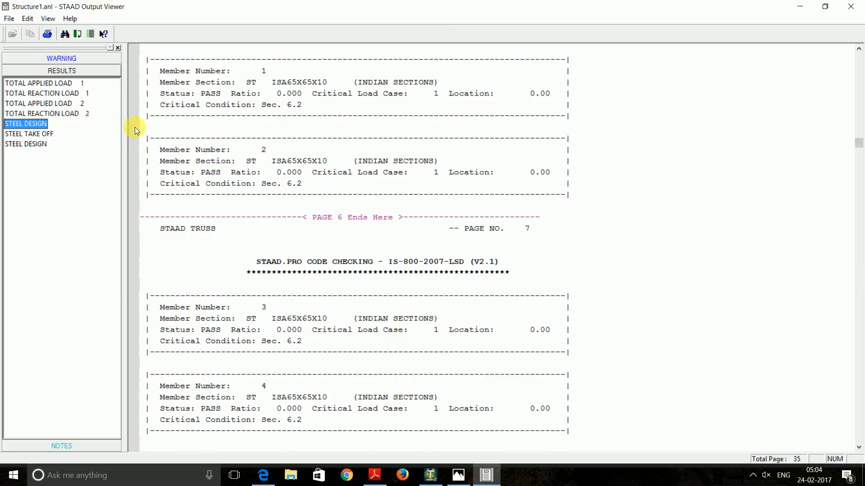
scroll(338, 211, down, 10)
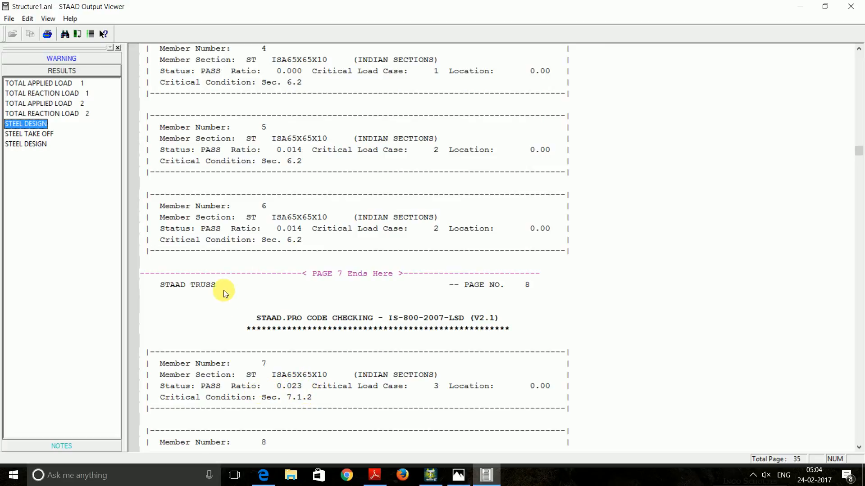
scroll(247, 279, down, 8)
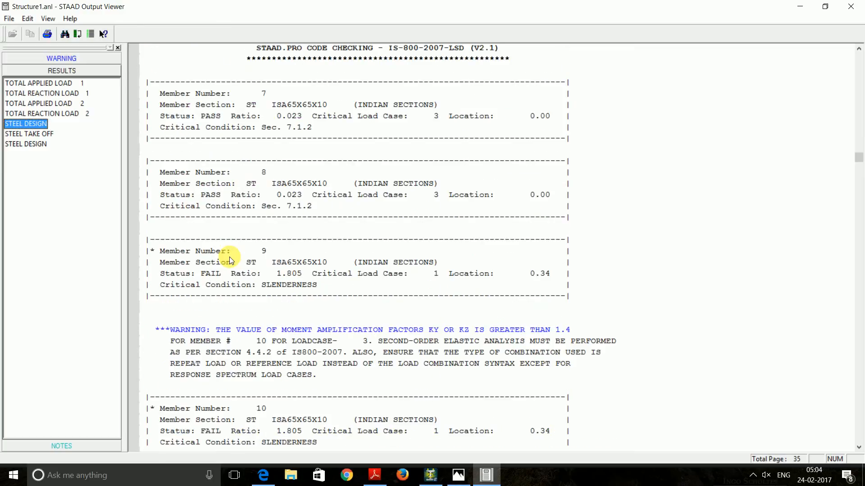
scroll(229, 257, down, 6)
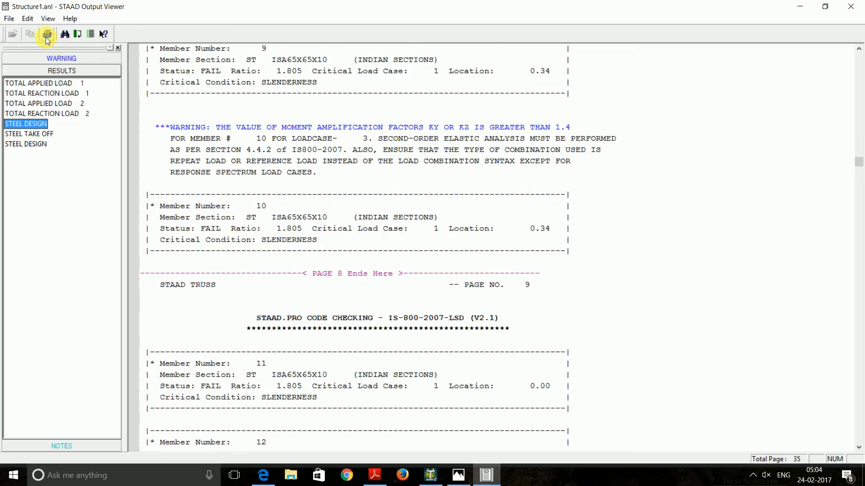
Search the report for 'fail' to find the next failing members, then close the search
click(65, 33)
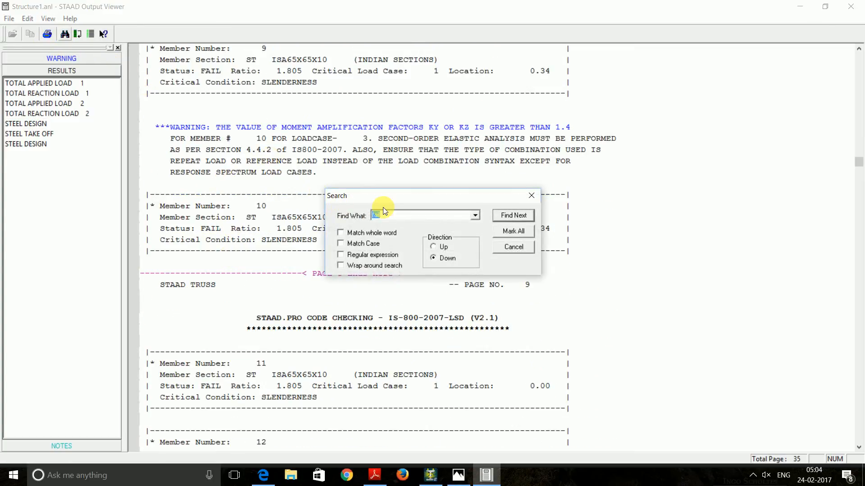
click(512, 218)
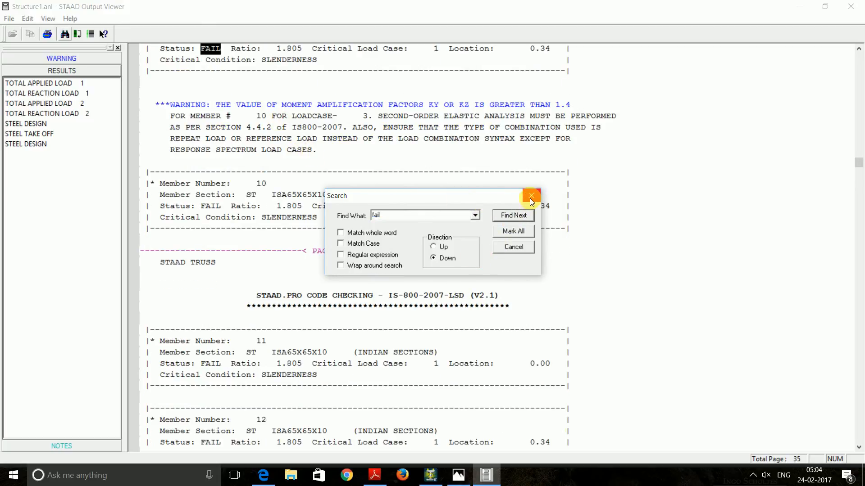
drag(499, 199, 691, 222)
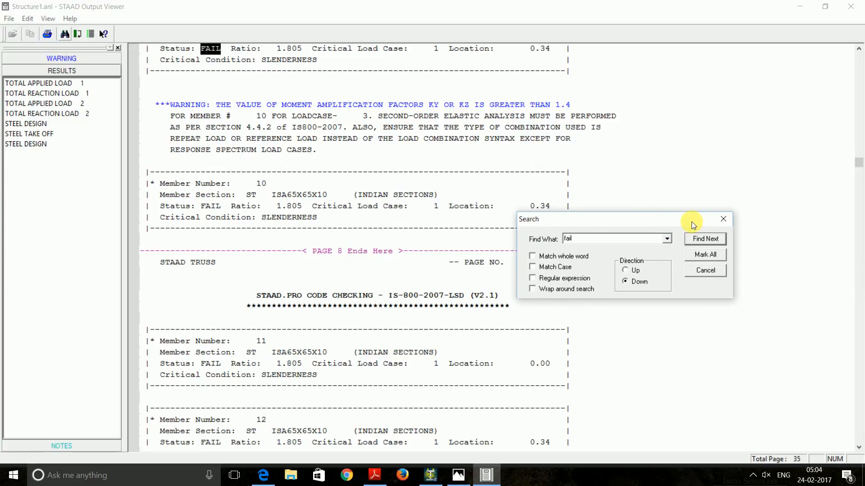
click(706, 238)
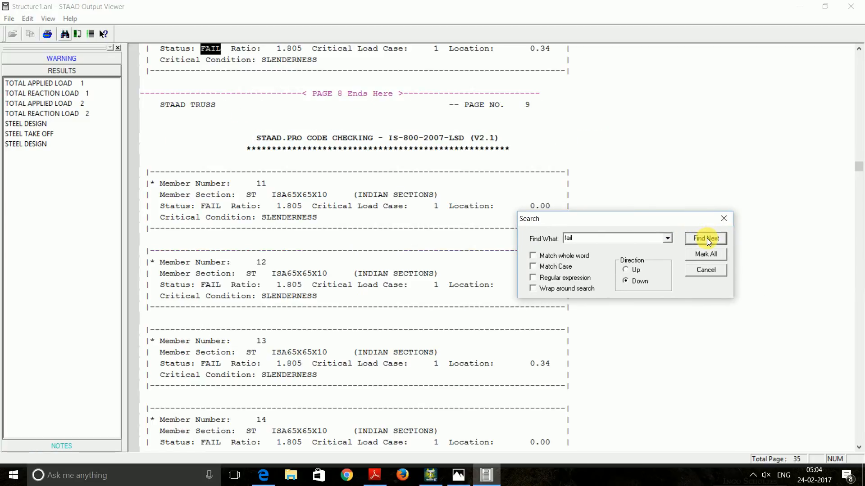
click(721, 220)
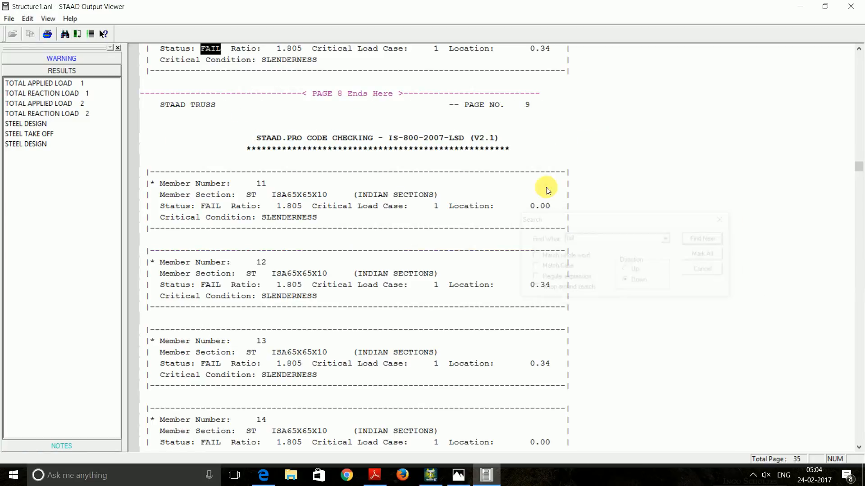
Scroll through members 12–17, which fail on slenderness at ratio 1.805
scroll(435, 177, up, 1)
scroll(314, 160, up, 2)
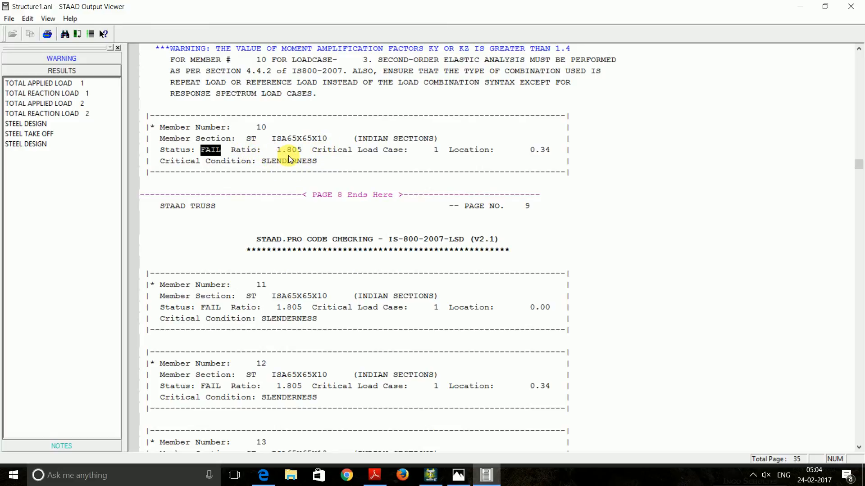
scroll(286, 155, down, 5)
scroll(288, 156, down, 11)
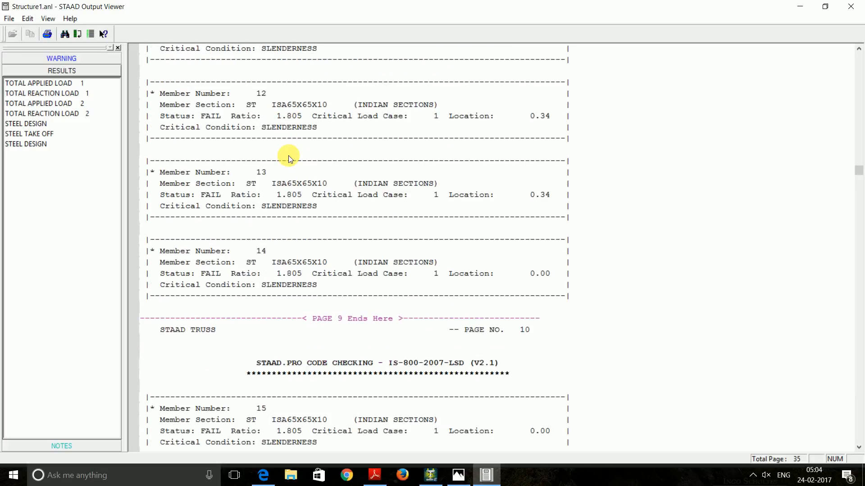
scroll(289, 158, down, 3)
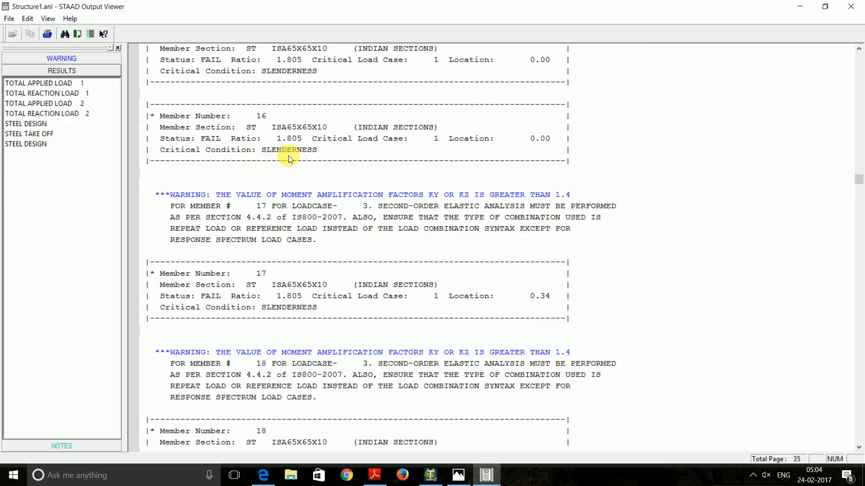
click(20, 144)
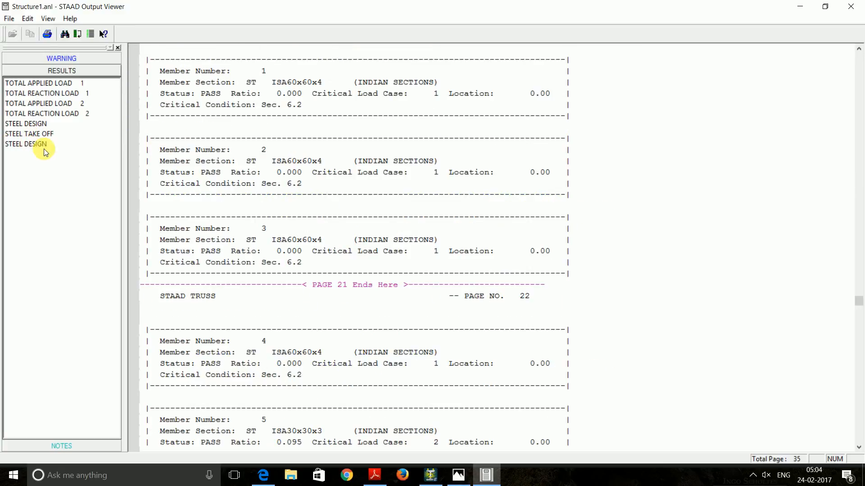
scroll(466, 198, down, 20)
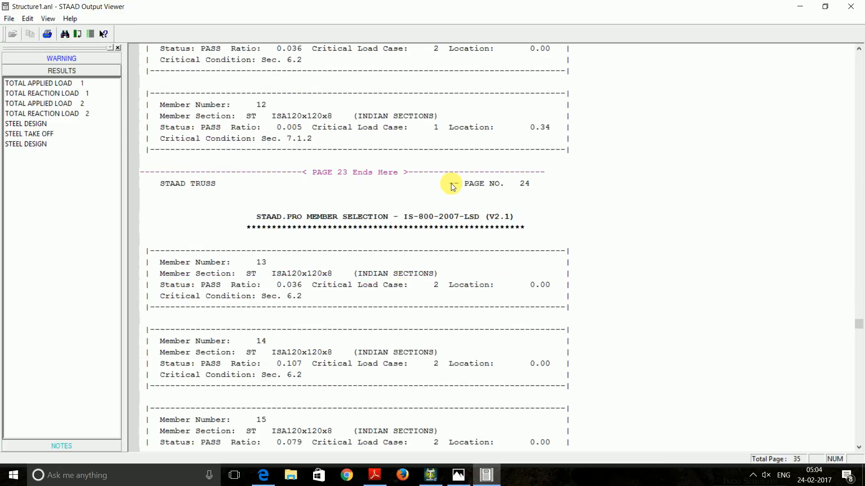
scroll(452, 184, up, 2)
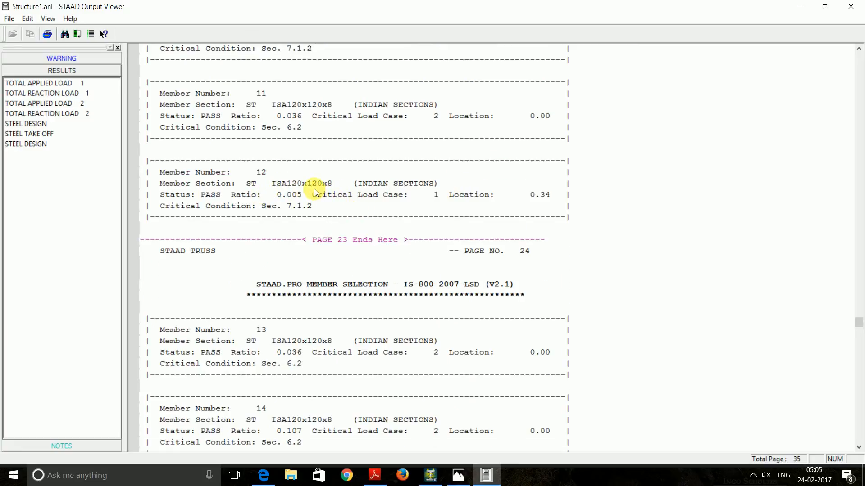
scroll(285, 116, up, 1)
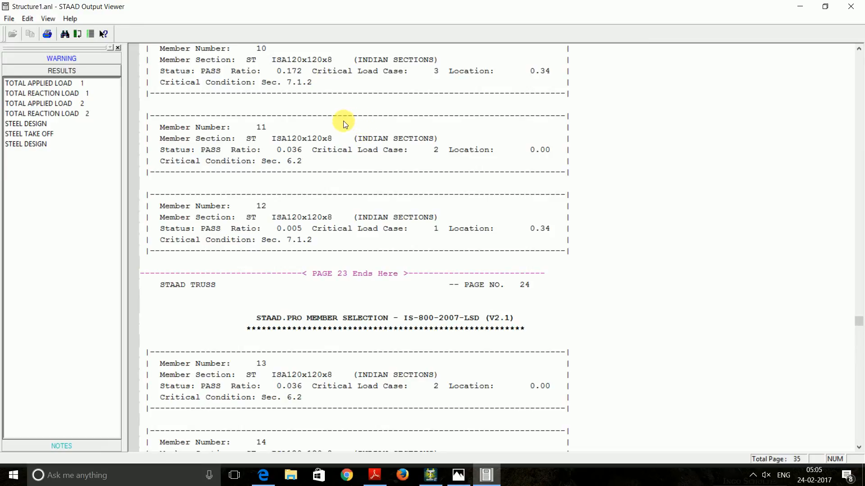
scroll(318, 188, up, 2)
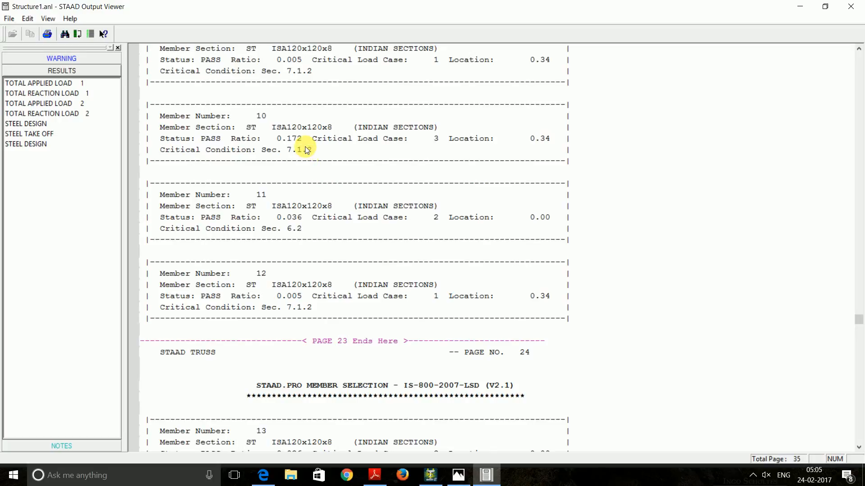
scroll(306, 149, up, 1)
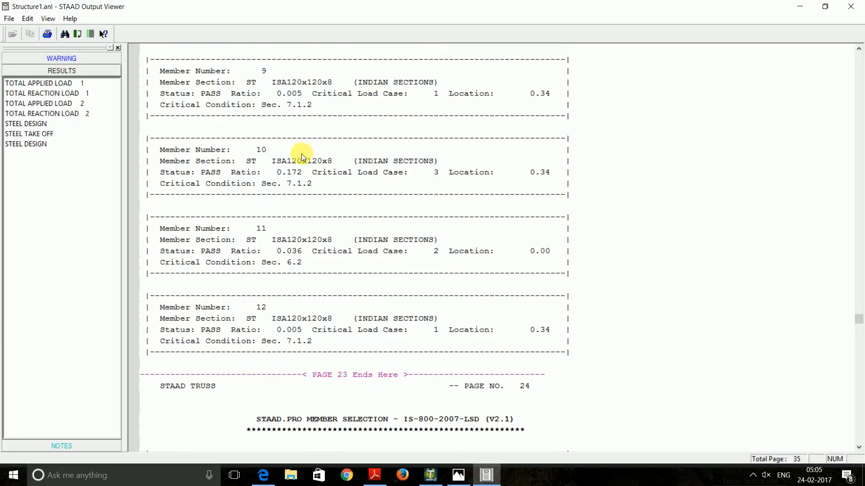
scroll(261, 166, up, 1)
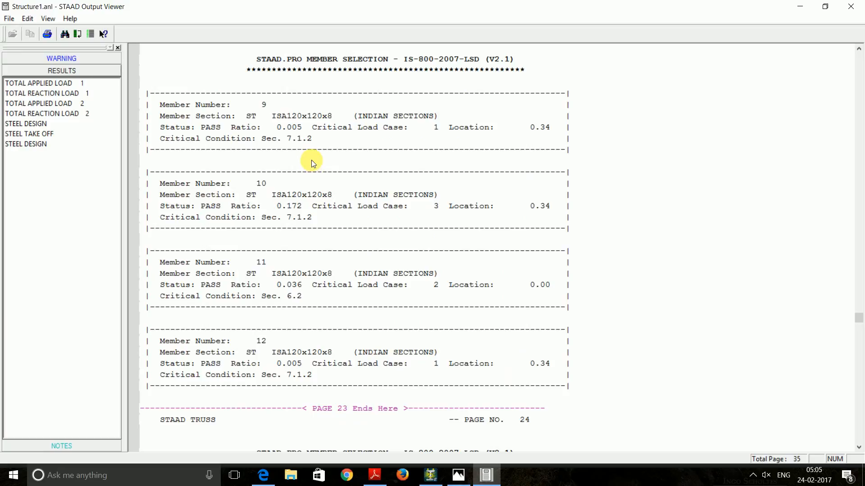
scroll(312, 160, up, 1)
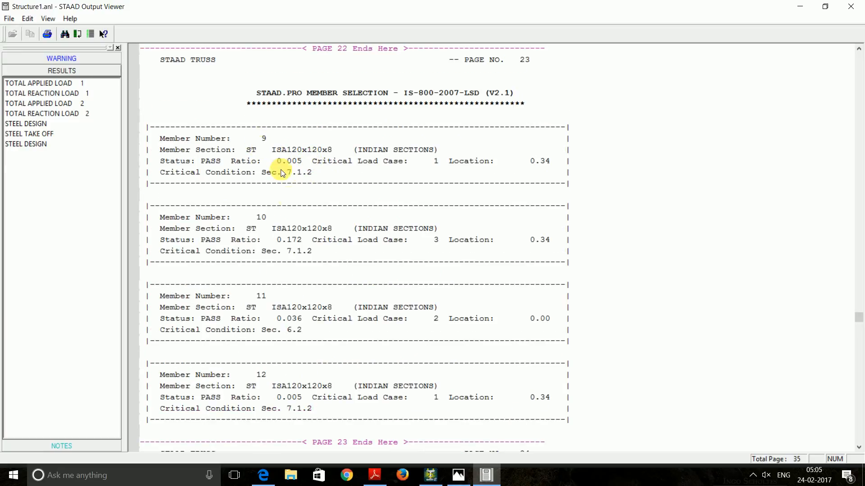
scroll(280, 229, down, 4)
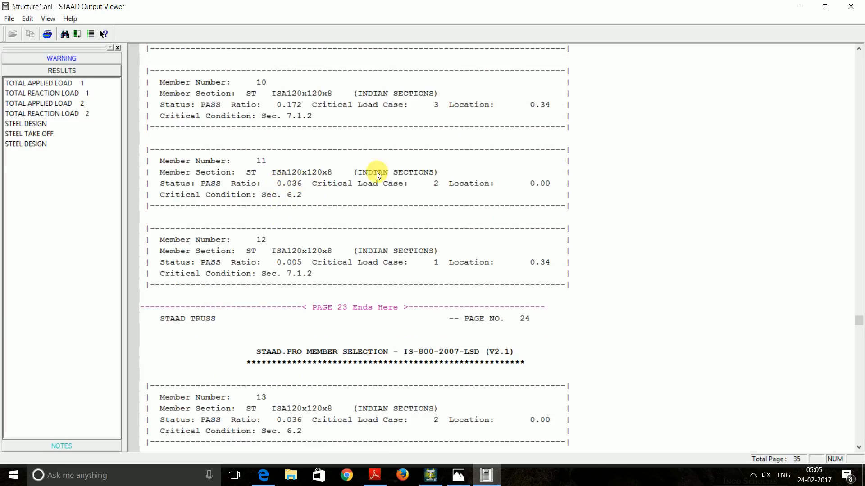
Identify beam 10 and an upper diagonal brace from the Beams table, then reopen Structure1.anl
click(851, 6)
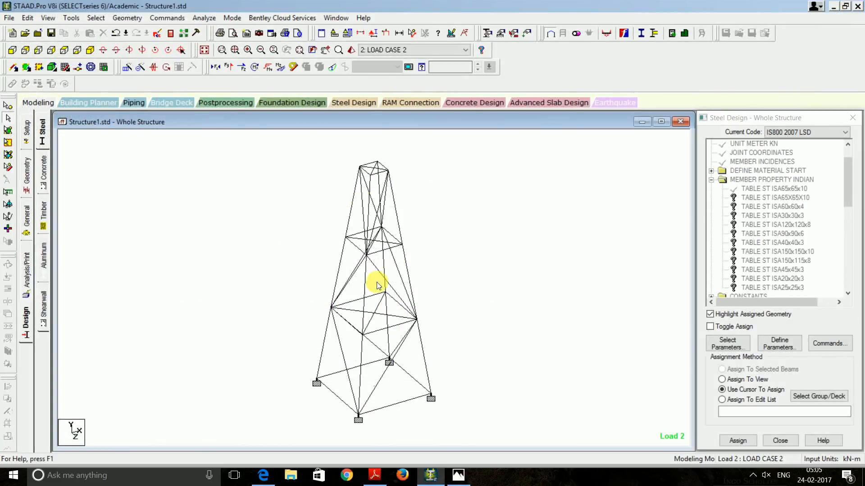
click(27, 171)
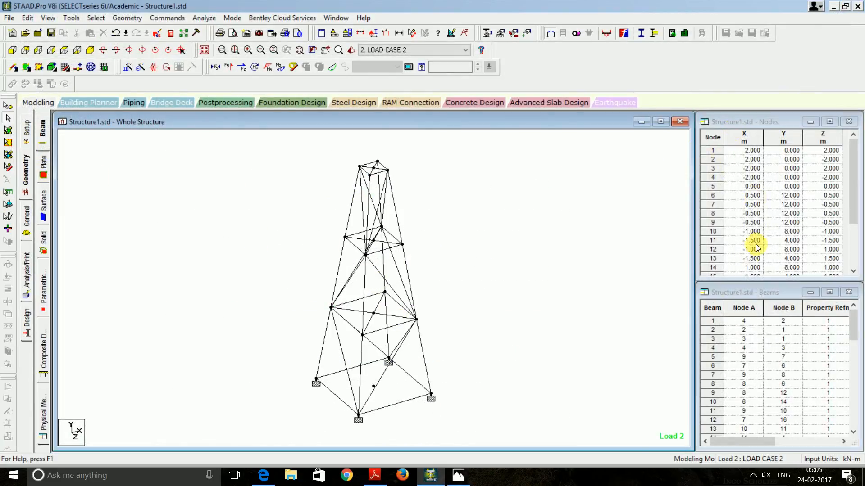
click(713, 402)
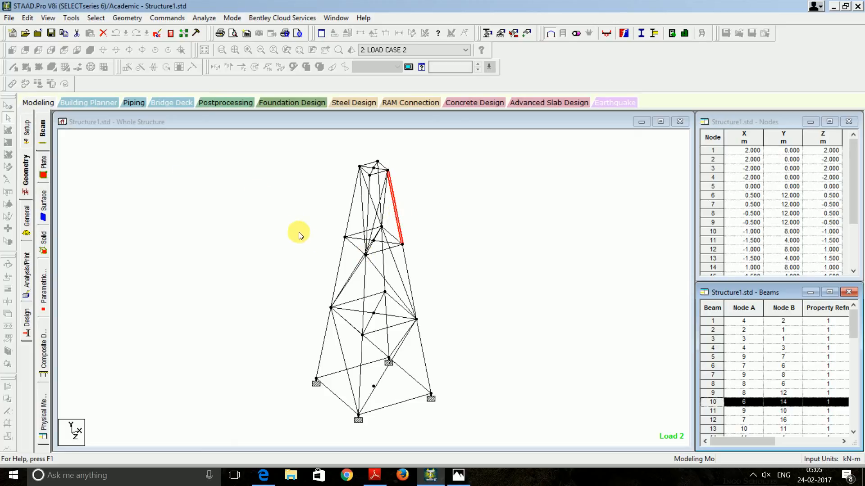
click(173, 177)
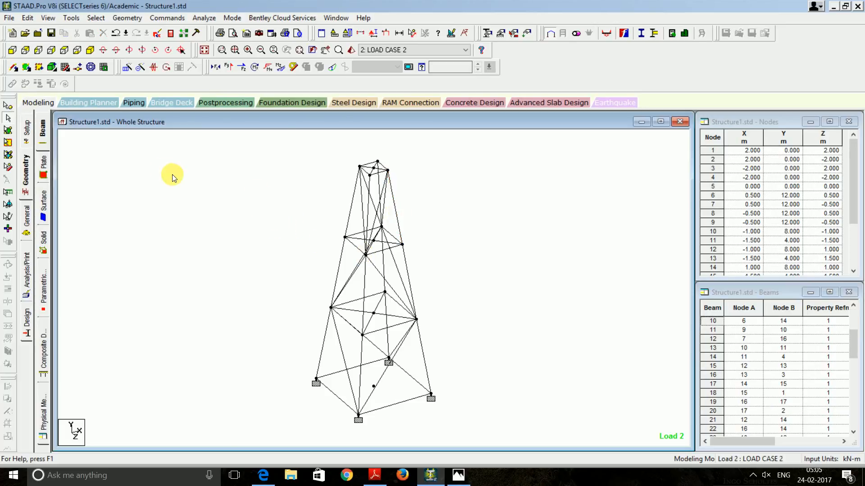
click(373, 220)
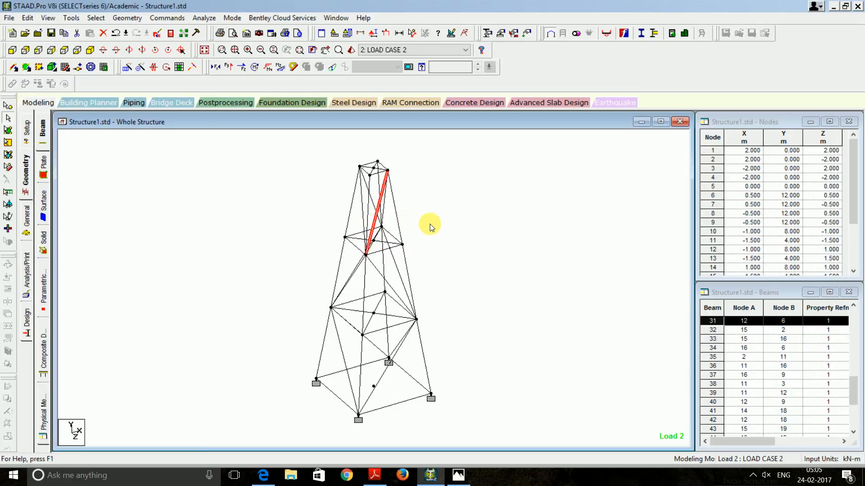
click(170, 34)
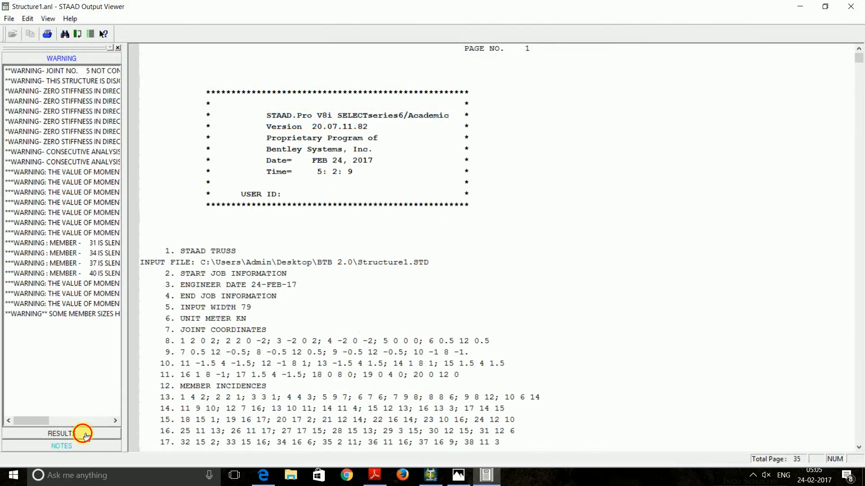
Review the first steel design check, noting members 28–33 failing on slenderness, then close the viewer
click(84, 435)
click(38, 124)
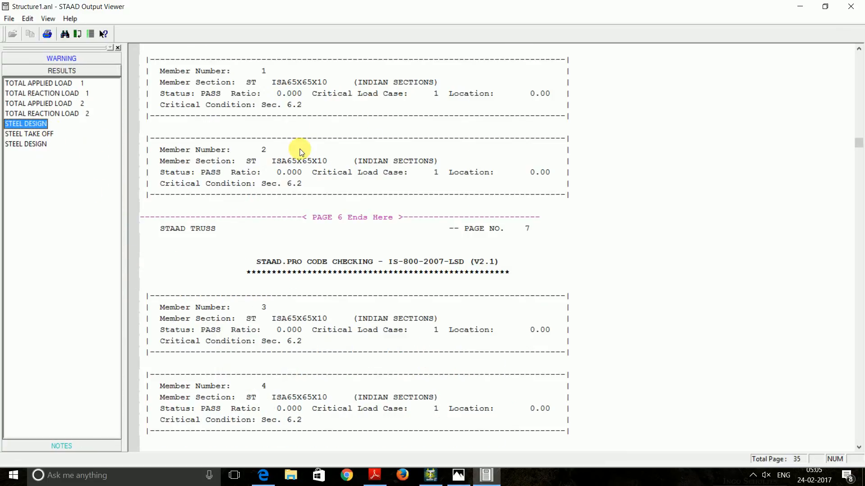
scroll(300, 148, down, 20)
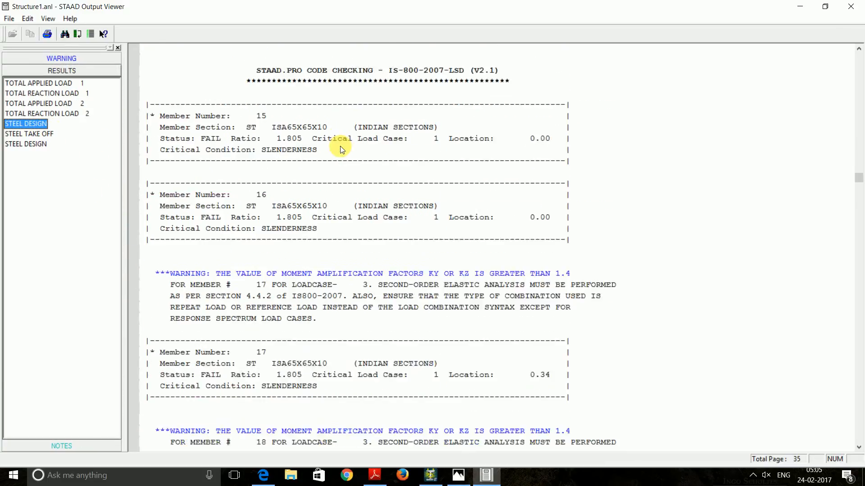
scroll(341, 144, down, 20)
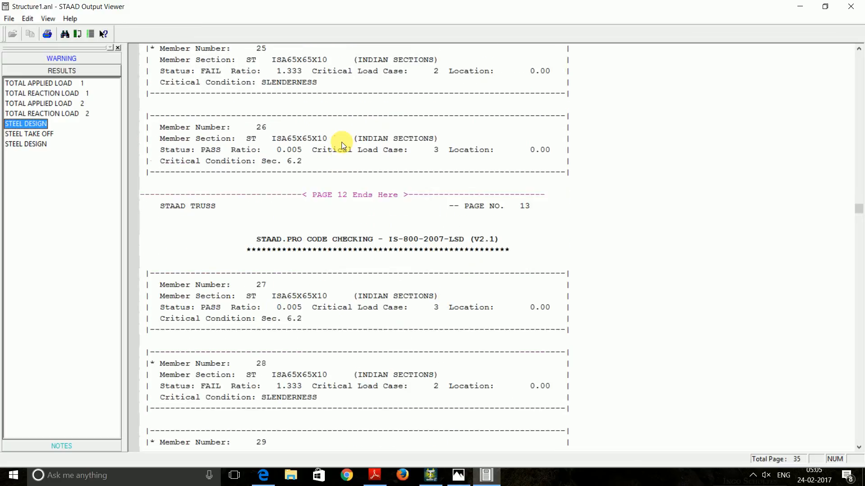
scroll(342, 144, down, 12)
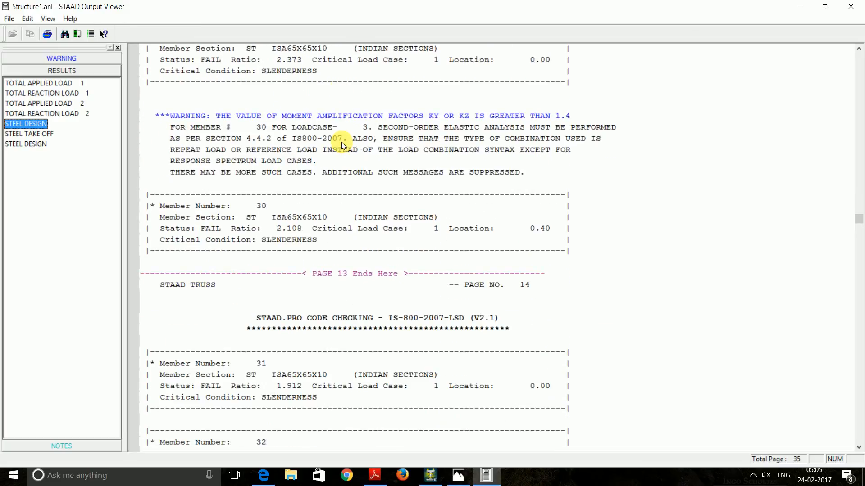
scroll(342, 144, down, 2)
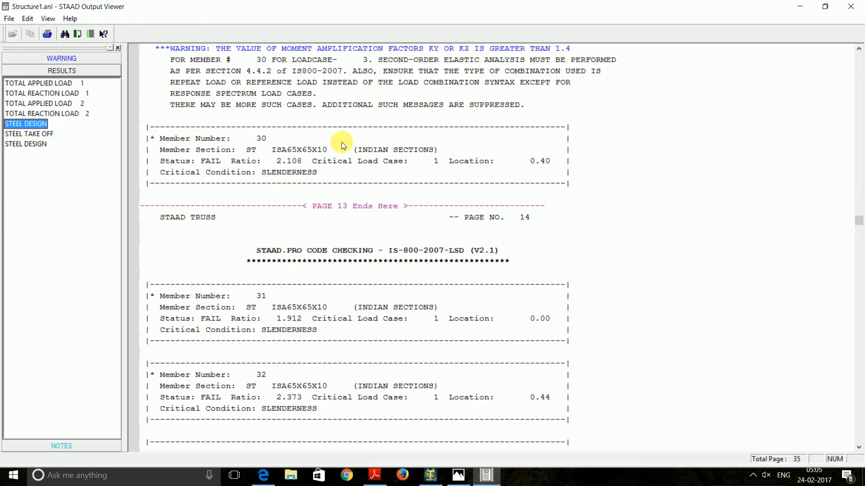
scroll(341, 144, down, 1)
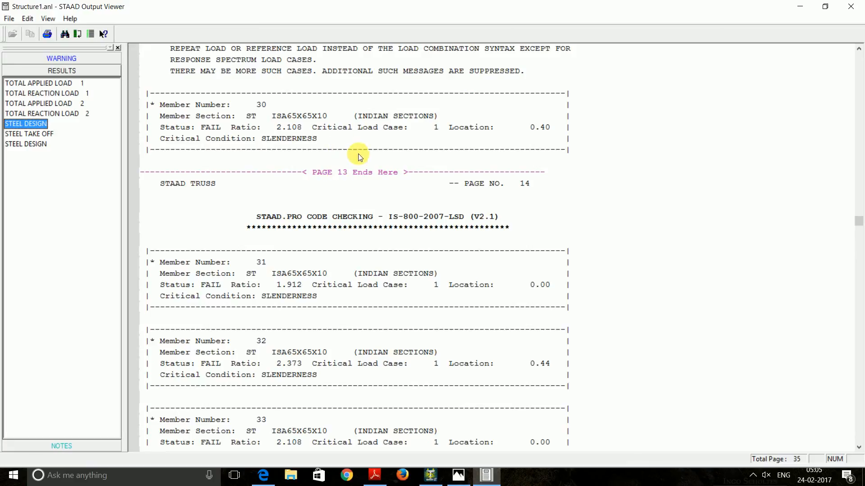
scroll(383, 135, up, 11)
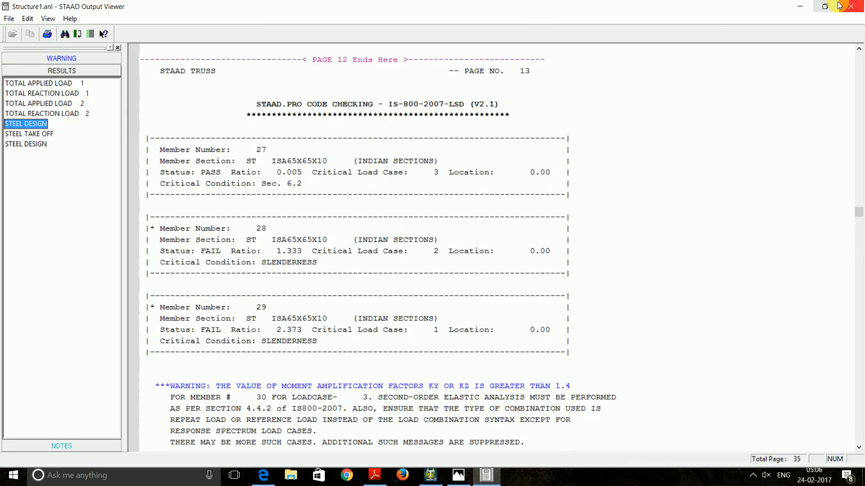
click(840, 5)
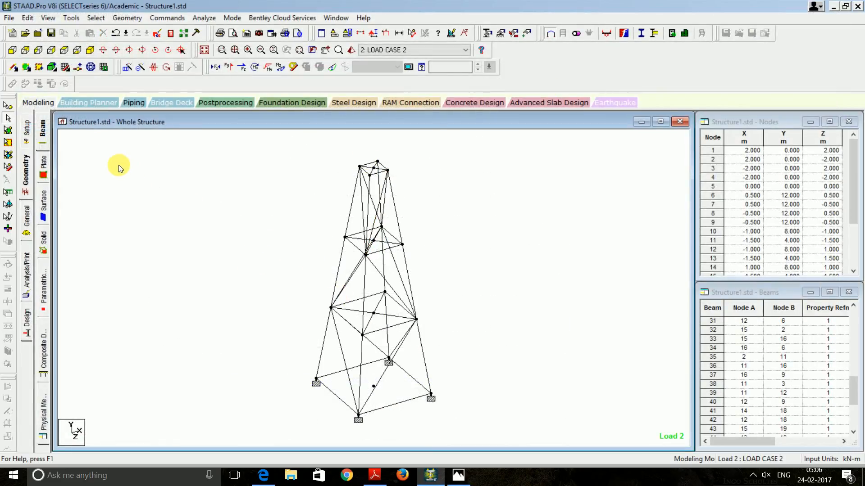
Draw the first brace from a lower tower node to a support, deleting the outdated results
click(12, 50)
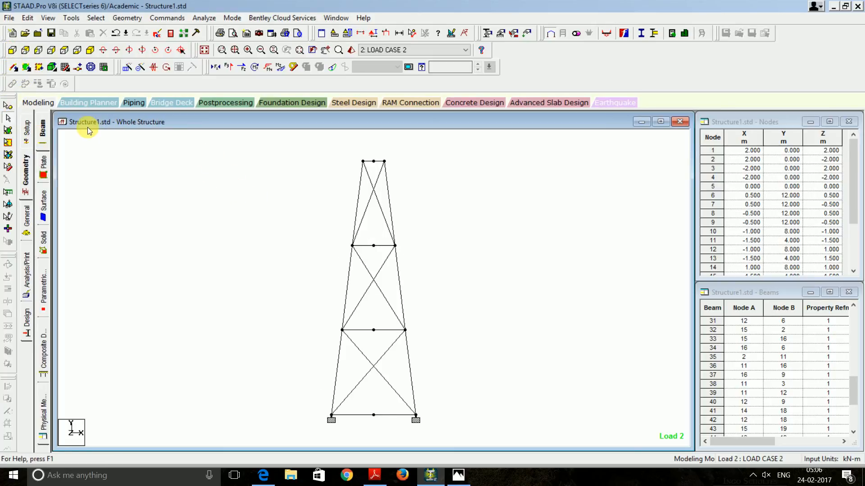
click(89, 51)
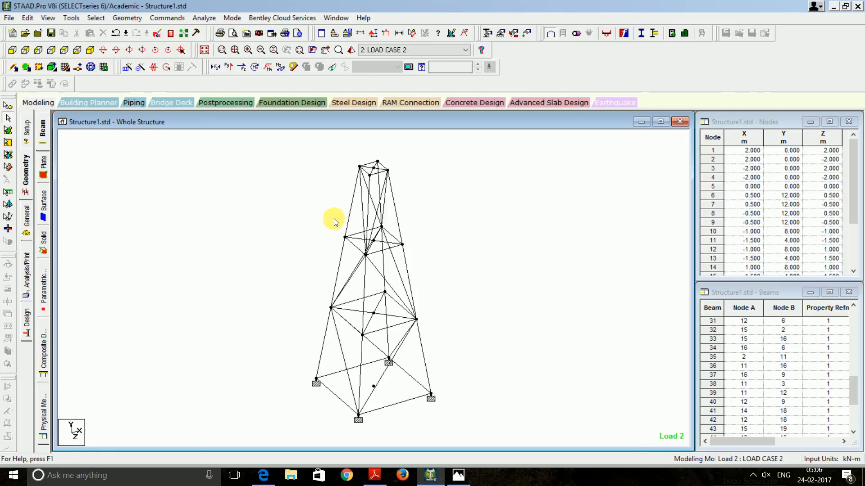
key(Left)
key(Left)
key(Left)
key(Left)
key(Left)
key(Left)
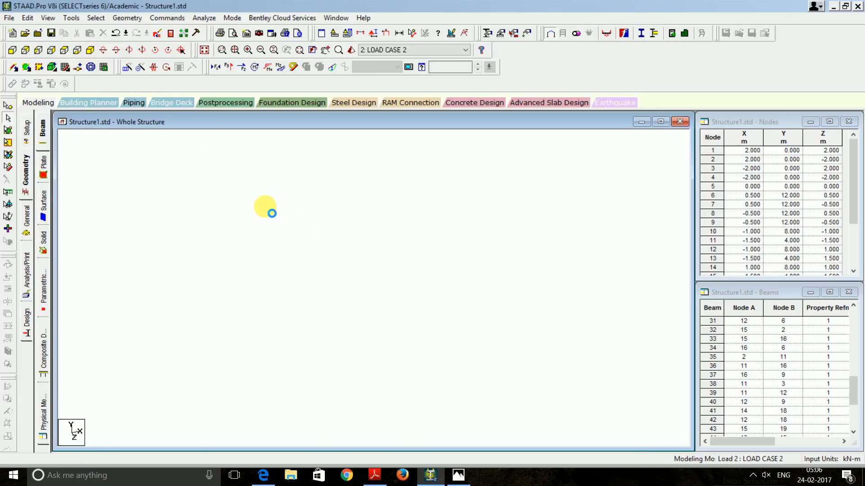
key(Left)
key(Left)
key(Left)
key(Left)
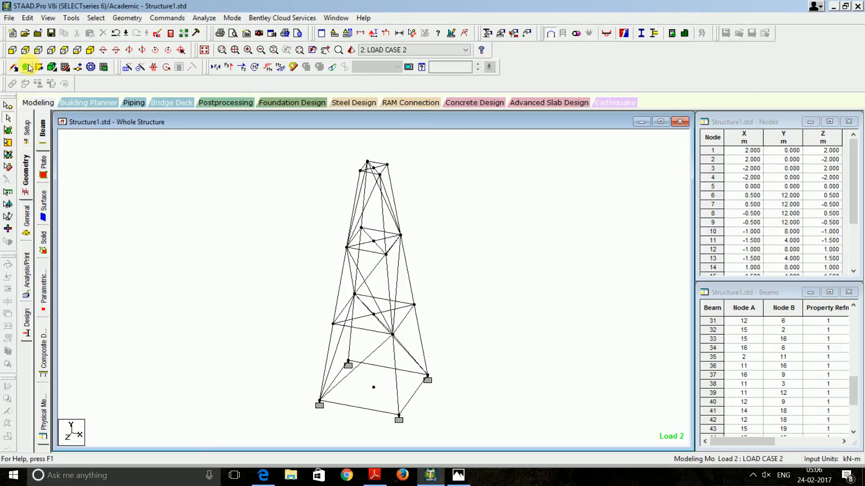
click(13, 68)
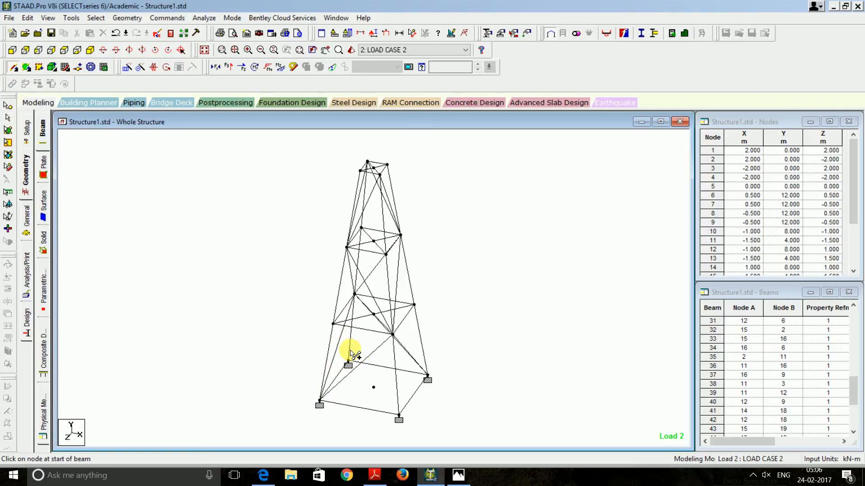
drag(348, 362, 399, 418)
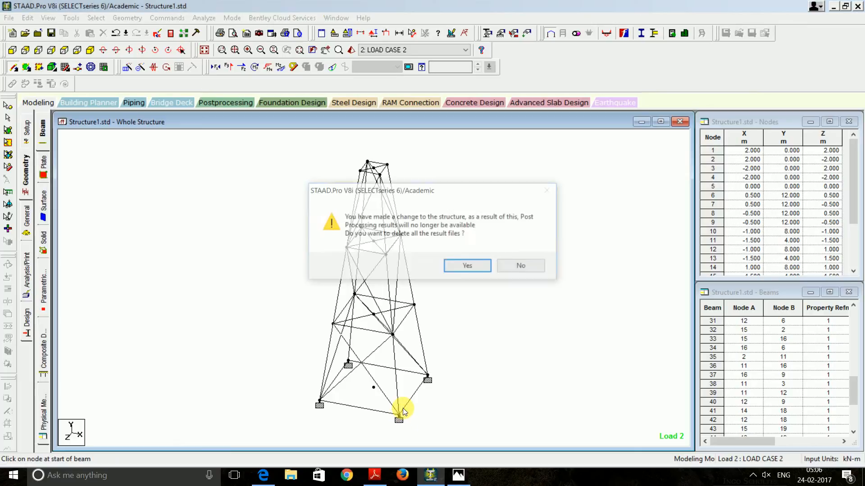
click(471, 266)
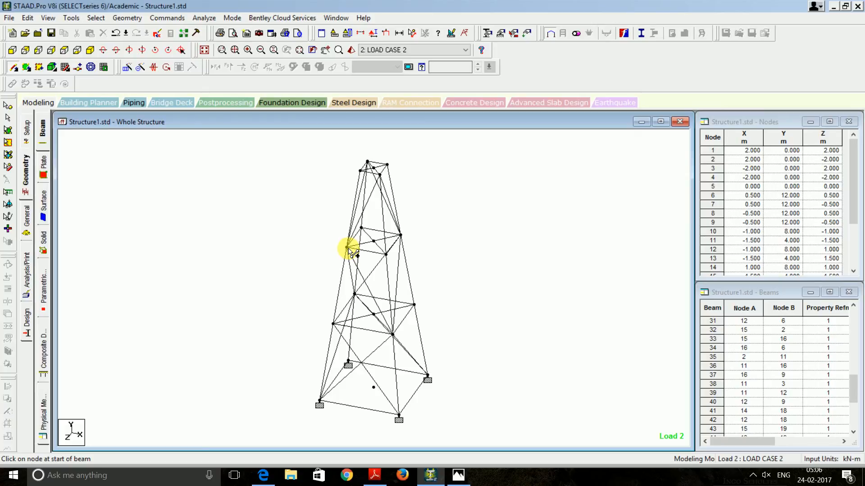
Add two more braces down the tower, including one from a base support to a mid node
drag(347, 248, 240, 290)
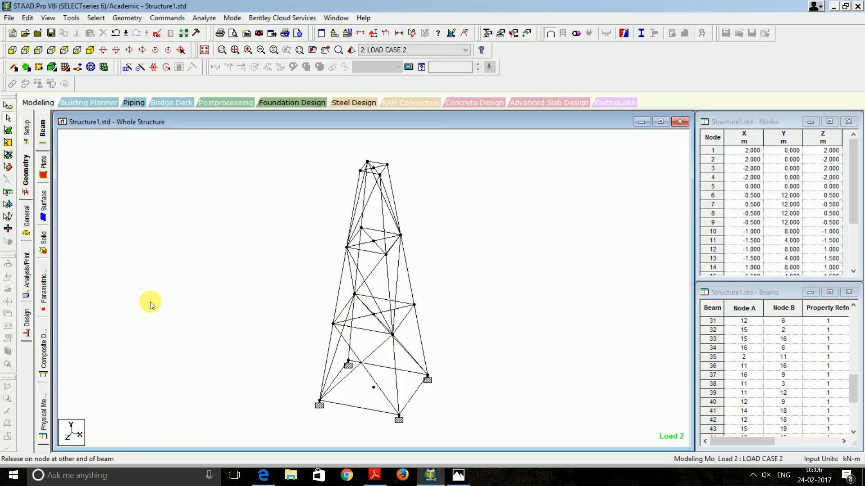
key(Left)
key(Left)
key(Left)
key(Left)
key(Left)
key(Left)
key(Left)
key(Left)
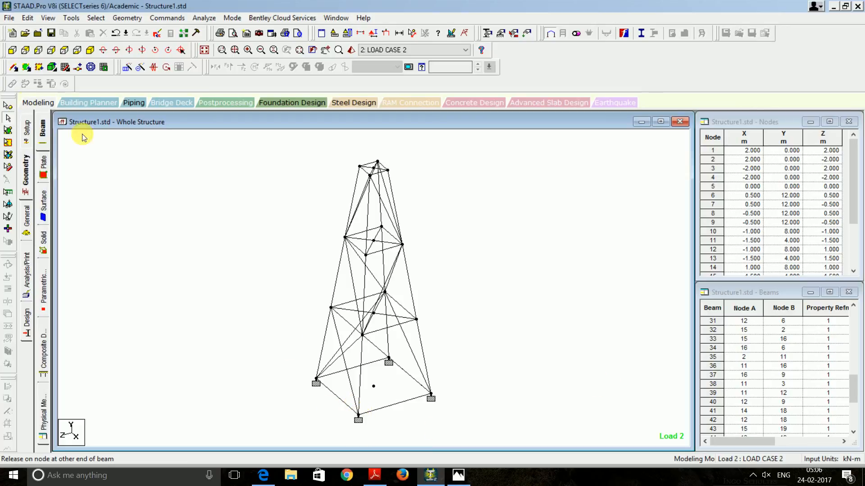
click(13, 67)
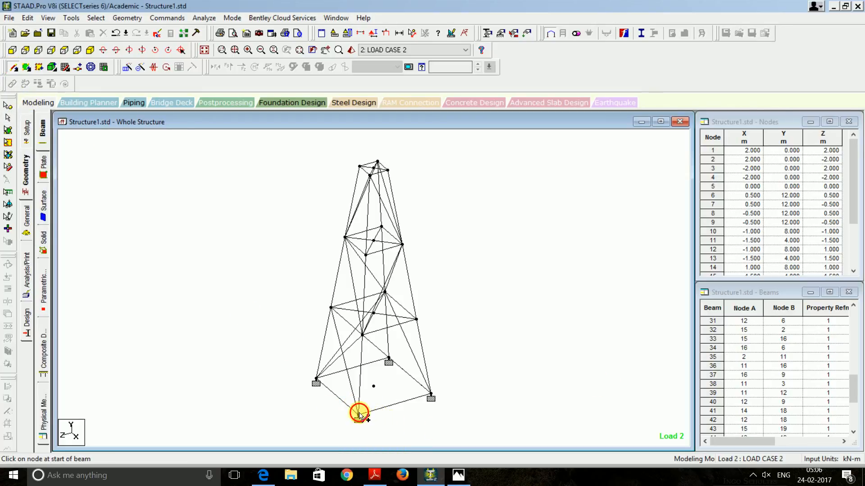
drag(359, 414, 416, 320)
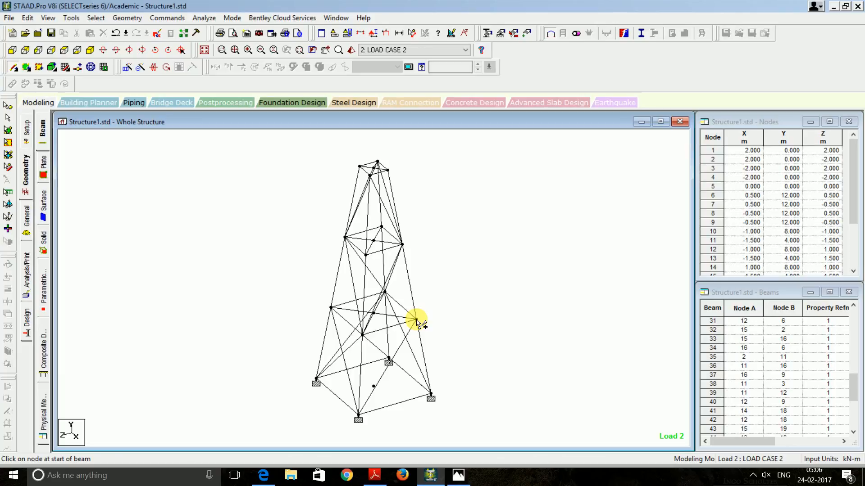
key(Left)
key(Left)
key(Left)
key(Left)
key(Left)
key(Left)
key(Left)
key(Left)
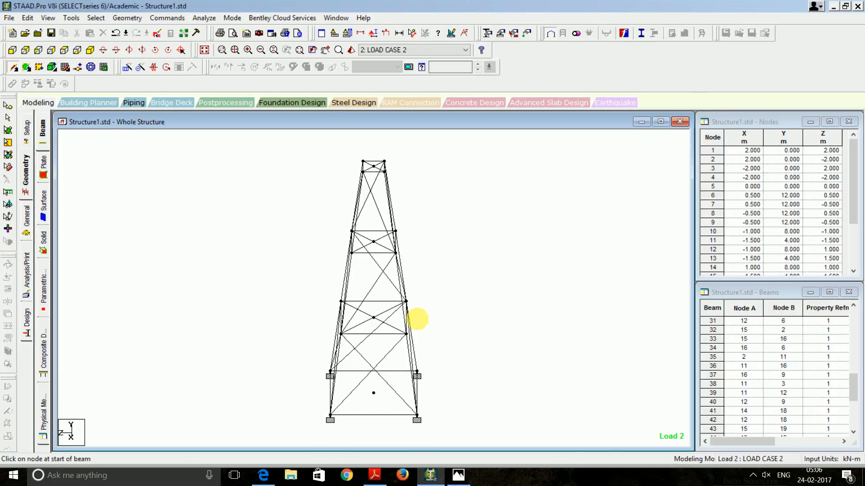
key(Left)
key(Left)
key(Left)
key(Left)
key(Left)
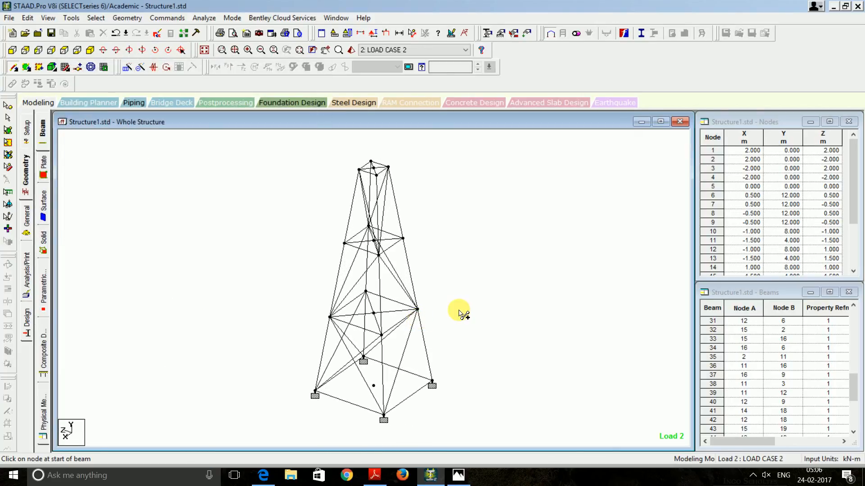
On the next tower faces, brace a node to the base support and a bottom node to a mid node
drag(381, 335, 431, 381)
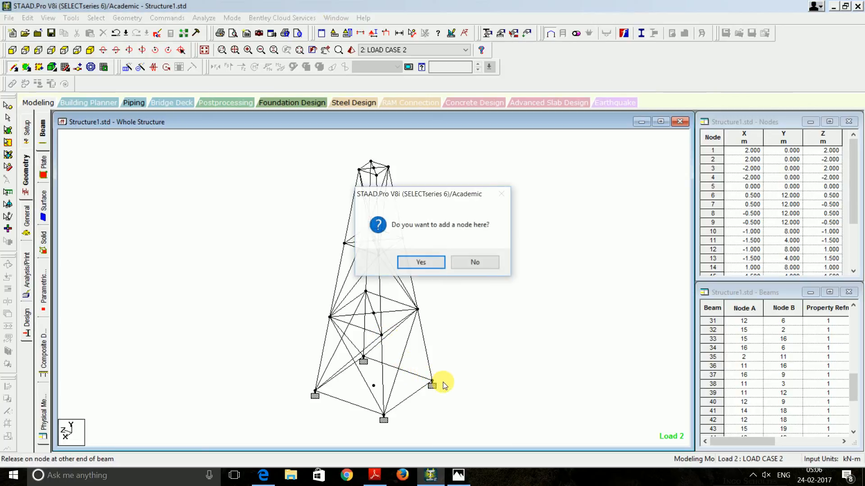
click(470, 264)
drag(404, 320, 432, 381)
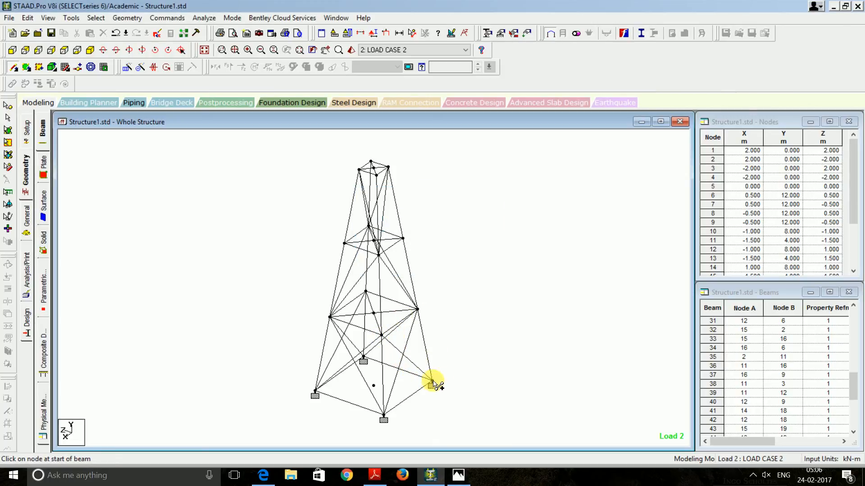
key(Left)
key(Left)
key(Left)
key(Left)
key(Left)
key(Left)
key(Left)
key(Left)
key(Left)
key(Left)
key(Left)
key(Left)
key(Left)
key(Left)
key(Left)
key(Left)
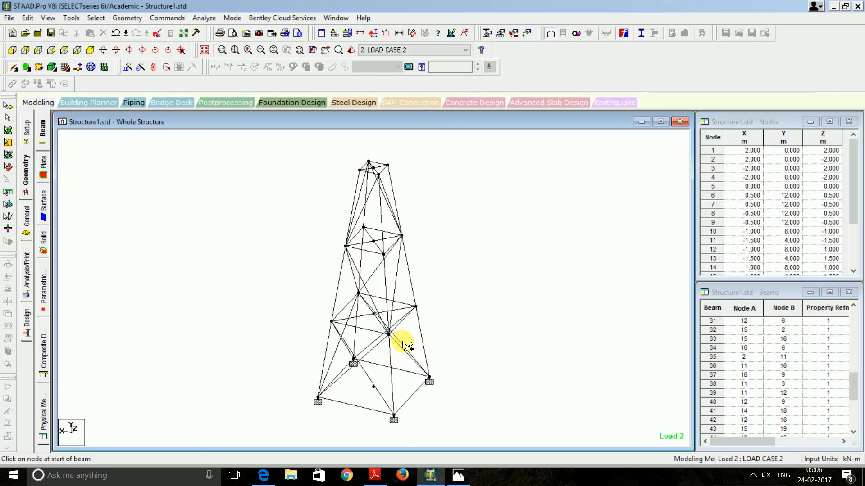
key(Left)
key(Left)
key(Left)
key(Left)
key(Left)
key(Left)
key(Left)
key(Left)
key(Left)
key(Left)
key(Left)
key(Left)
key(Left)
key(Left)
key(Left)
key(Left)
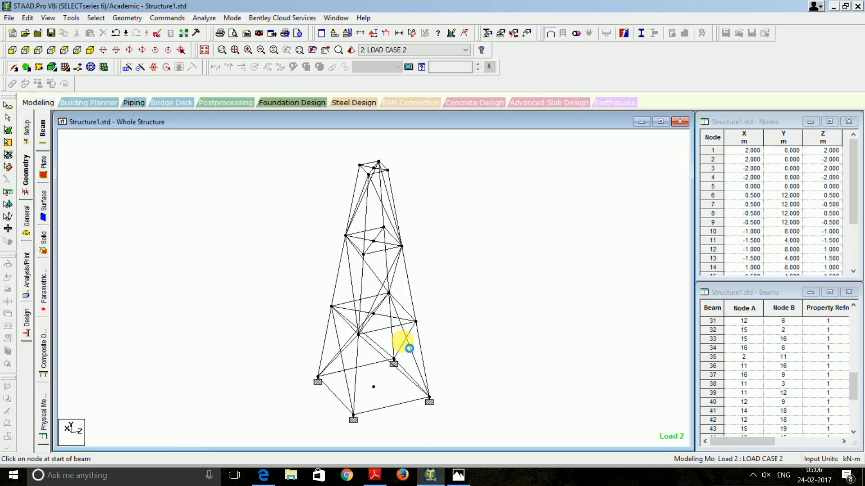
mouse_move(355, 414)
mouse_down()
mouse_move(419, 324)
mouse_move(371, 245)
mouse_move(363, 255)
mouse_up()
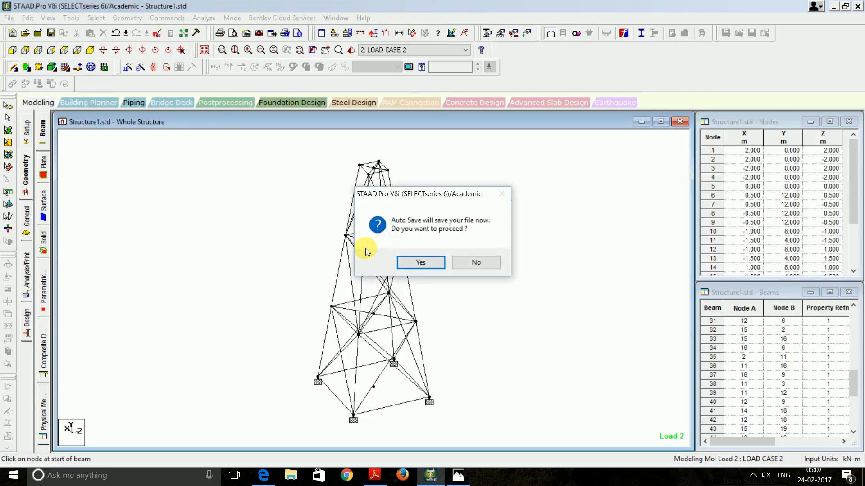
Save the model at the Auto Save prompt and add braces to and from the top nodes
click(422, 261)
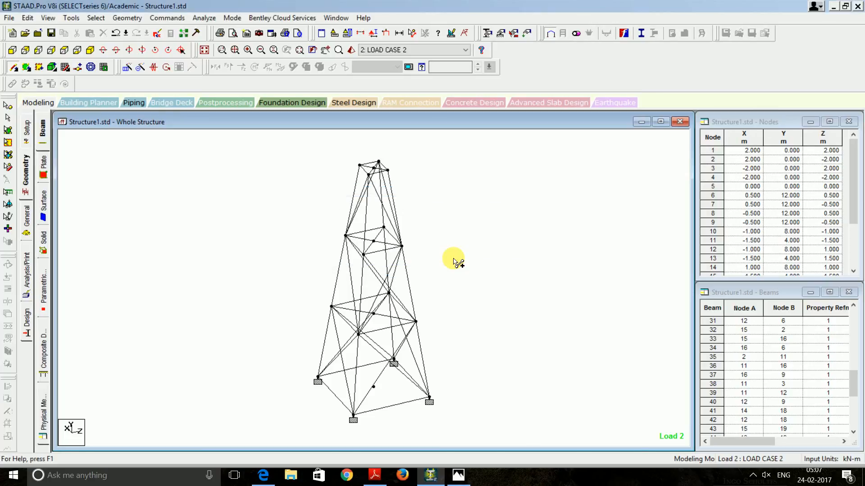
drag(363, 254, 387, 171)
key(Left)
key(Left)
key(Left)
key(Left)
key(Left)
key(Left)
key(Left)
key(Left)
key(Left)
key(Left)
key(Left)
key(Left)
key(Left)
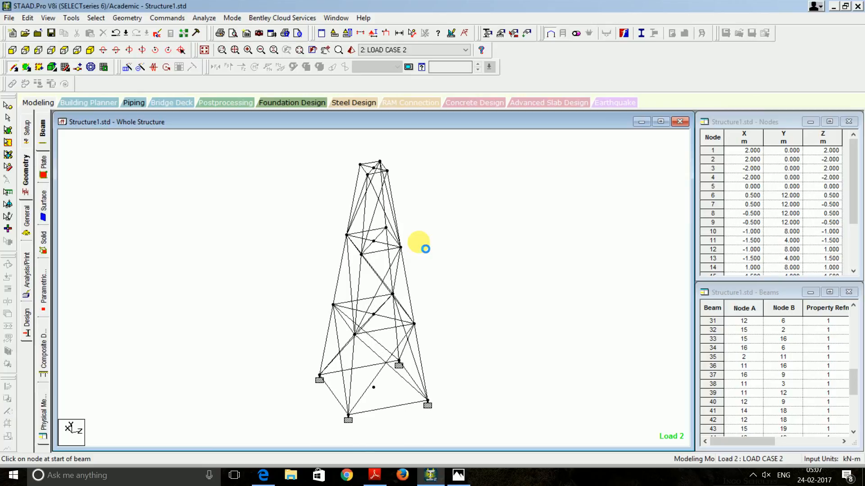
key(Left)
key(Left)
key(Left)
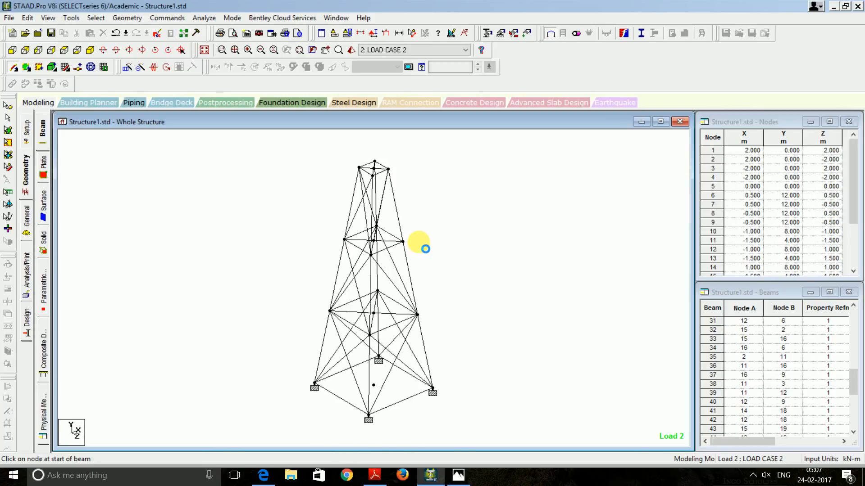
mouse_move(374, 175)
mouse_down()
mouse_move(403, 242)
mouse_move(369, 335)
mouse_up()
Add diagonals joining the mid-tower and central nodes to neighbouring side nodes
key(Left)
key(Left)
key(Left)
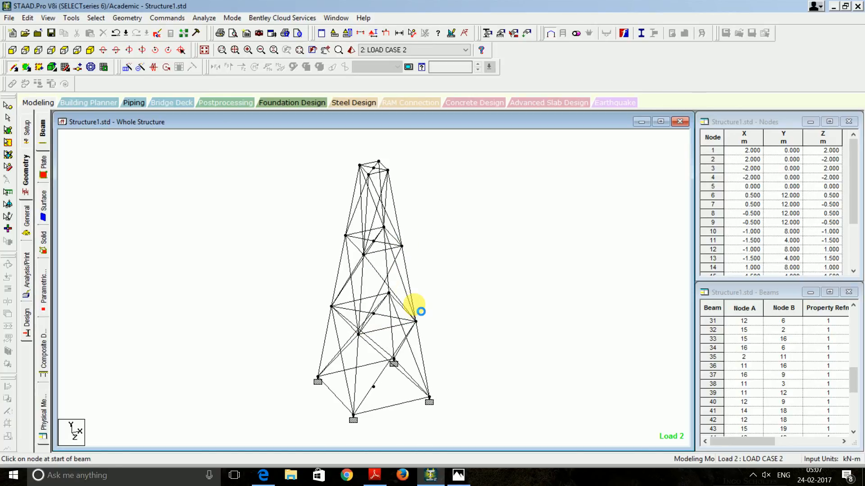
key(Left)
key(Left)
key(Left)
key(Left)
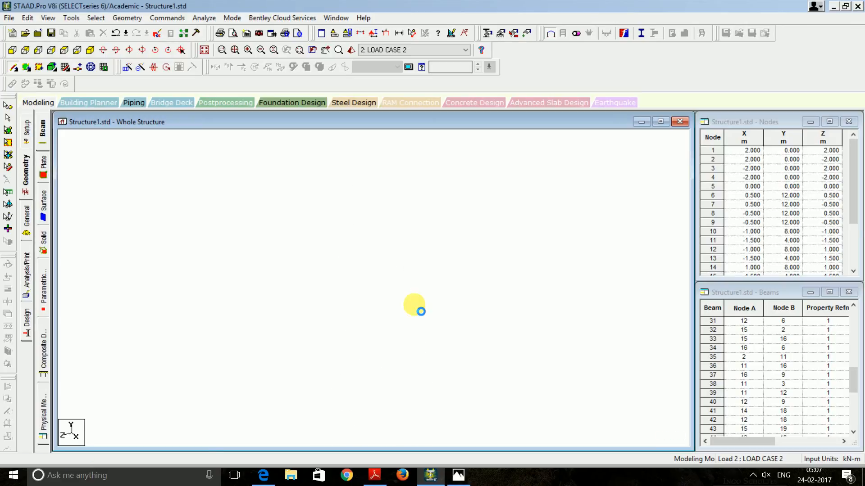
drag(366, 251, 385, 172)
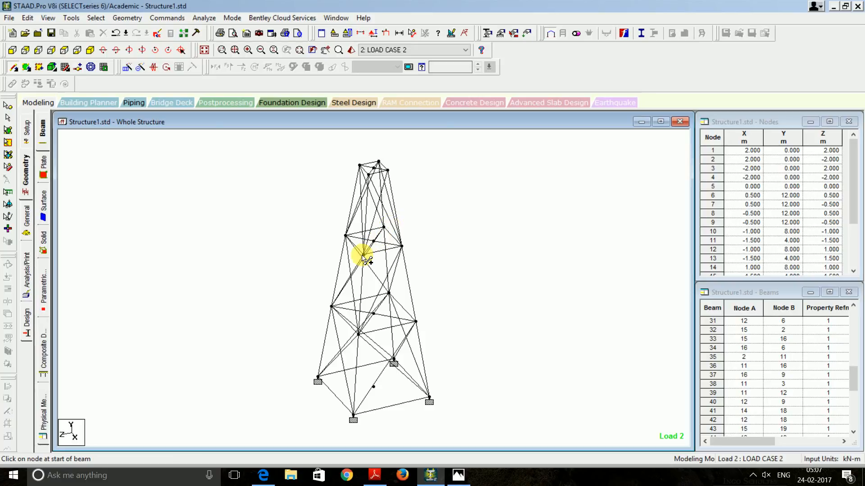
drag(361, 252, 414, 323)
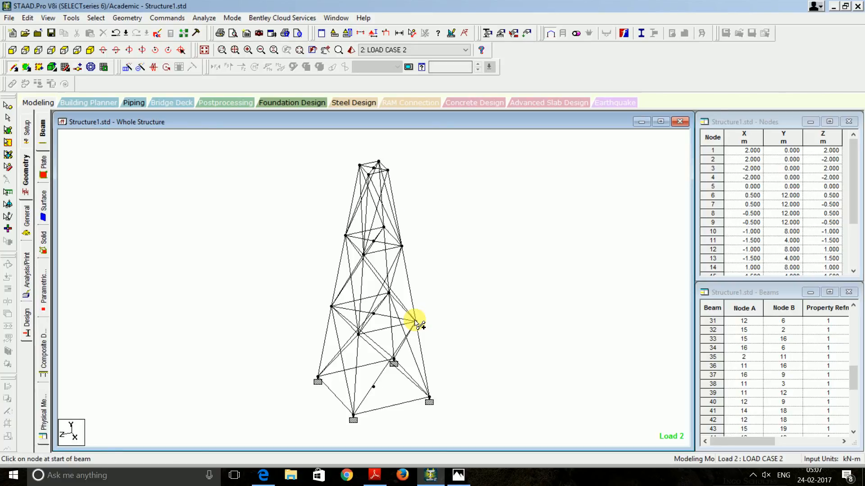
key(Left)
key(Left)
key(Left)
key(Left)
key(Left)
key(Left)
key(Left)
key(Left)
key(Left)
key(Left)
key(Left)
key(Left)
key(Left)
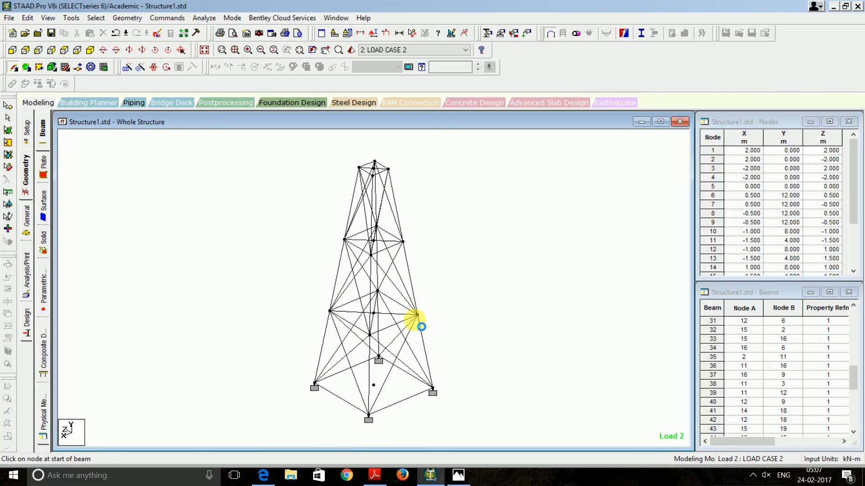
drag(370, 335, 404, 240)
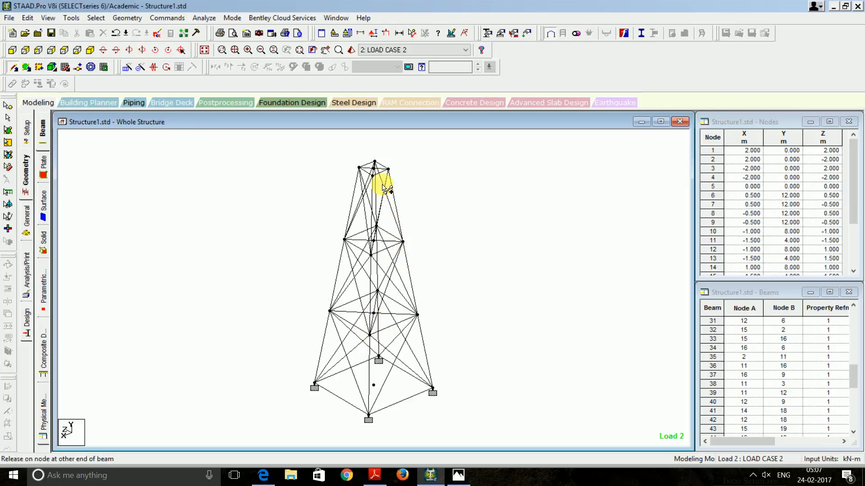
key(Left)
key(Left)
key(Left)
key(Left)
key(Left)
key(Left)
key(Left)
key(Left)
key(Left)
key(Left)
key(Left)
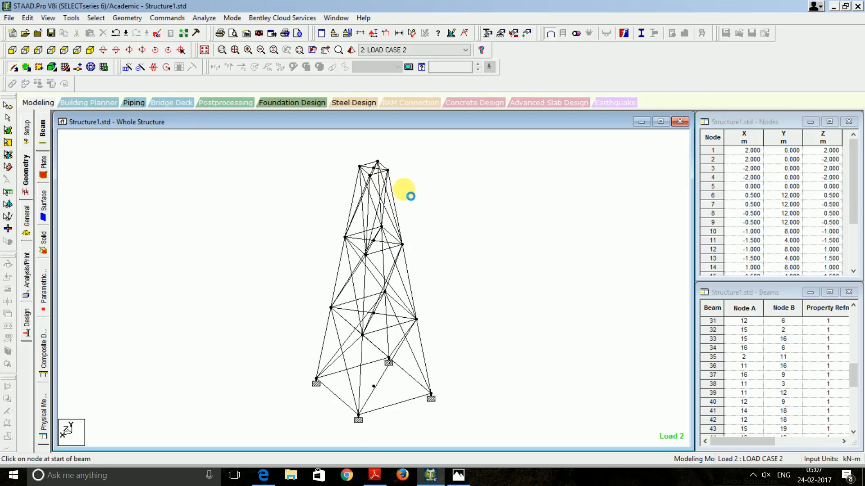
key(Left)
key(Left)
key(Left)
key(Left)
key(Left)
key(Left)
key(Left)
key(Left)
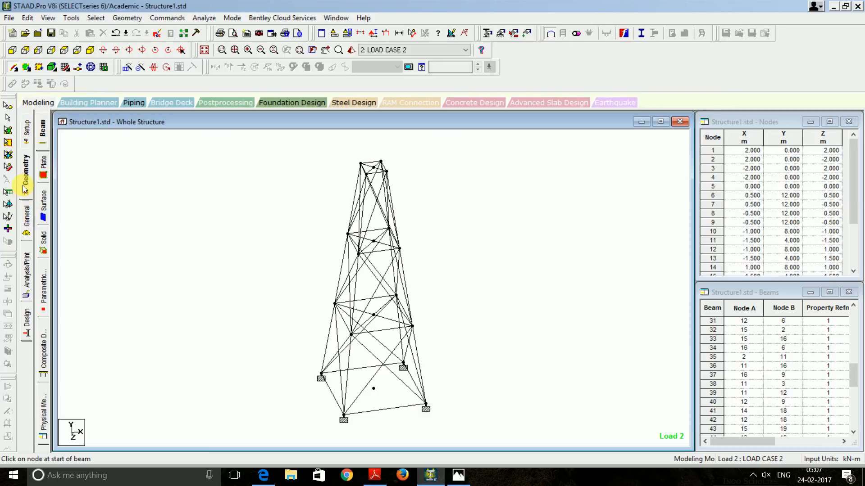
Assign section R1 (ISA65x65x10) to all 64 members in view and check the rendered tower
click(26, 214)
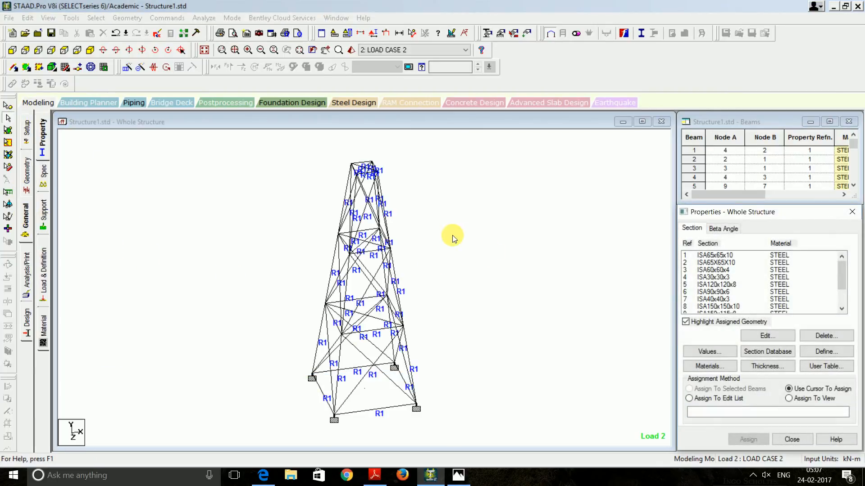
scroll(508, 266, up, 1)
scroll(508, 264, down, 1)
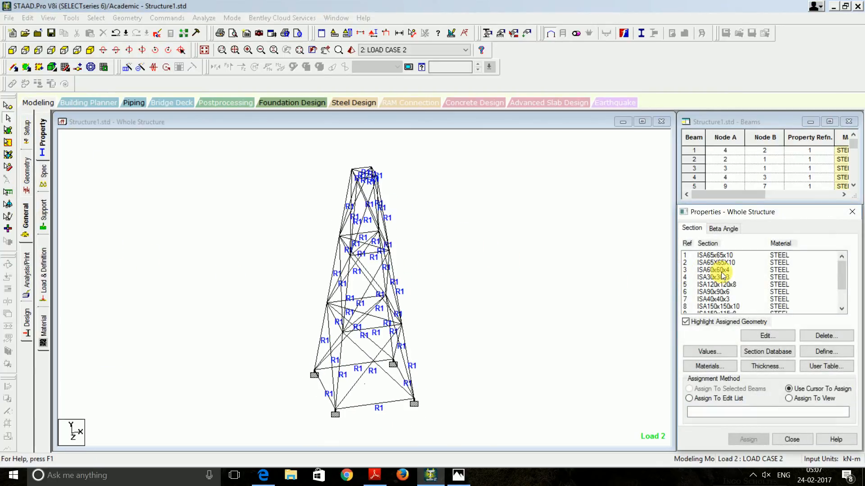
click(726, 255)
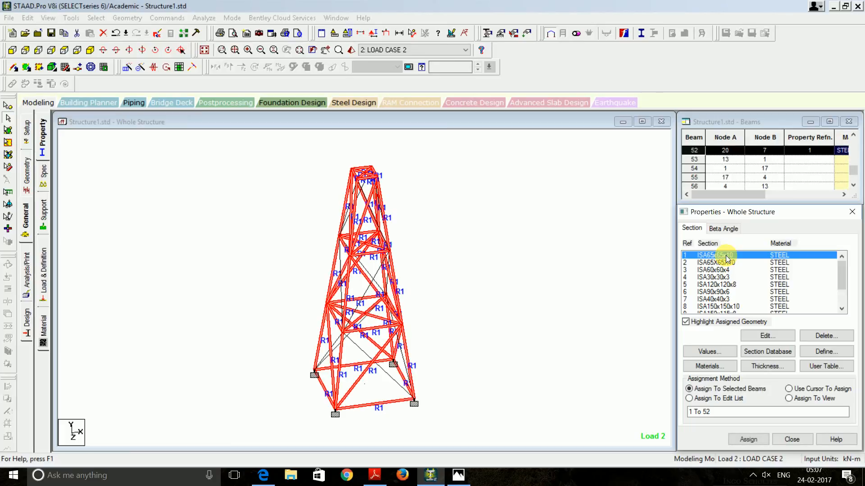
click(789, 398)
click(748, 439)
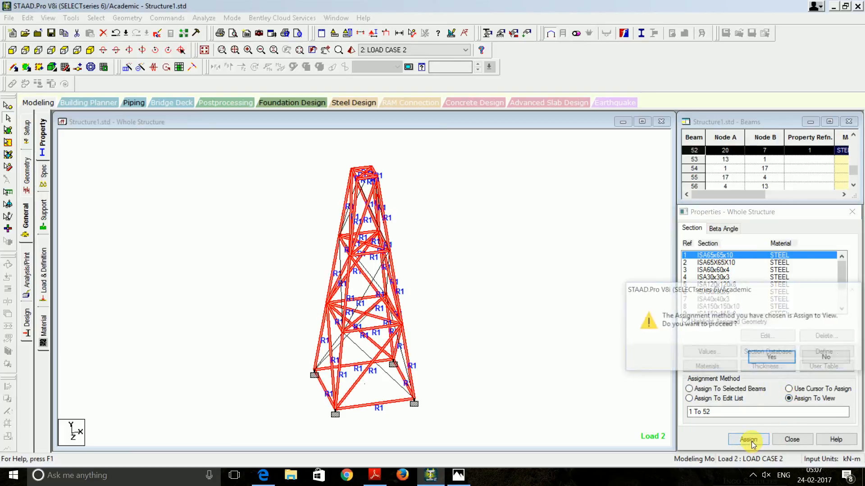
click(769, 358)
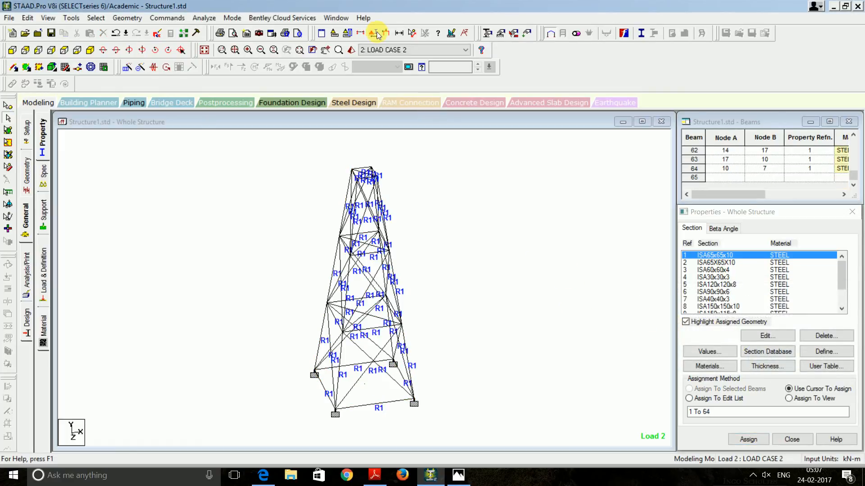
click(352, 49)
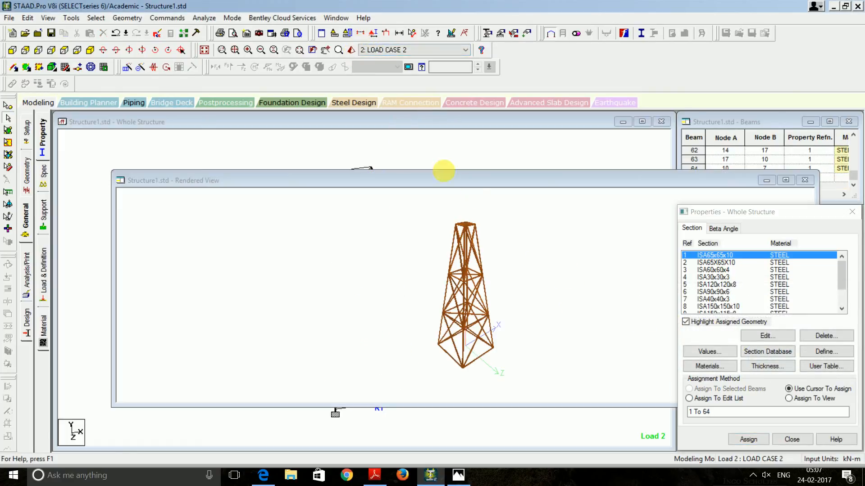
click(805, 181)
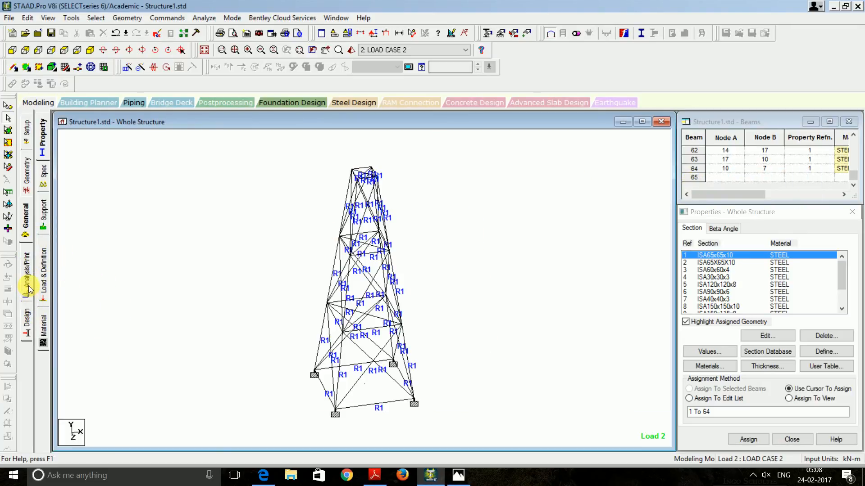
Save and re-run the analysis, then view post-processing results for all three load cases
click(204, 18)
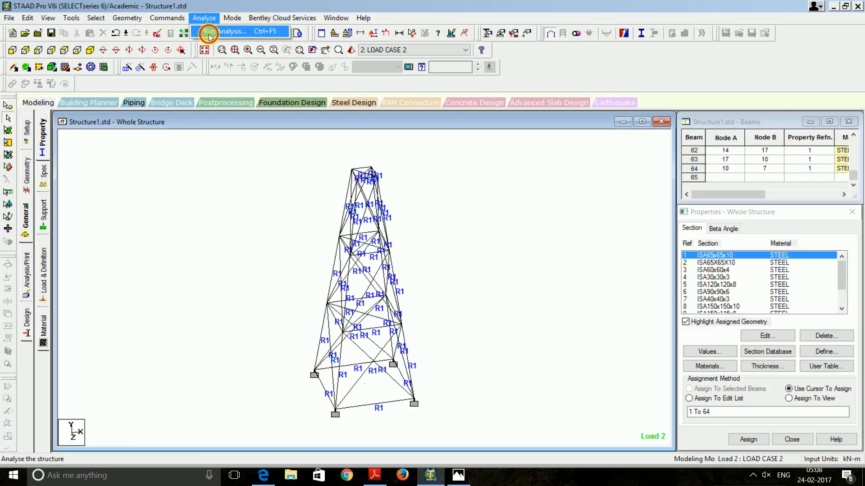
click(208, 32)
click(353, 253)
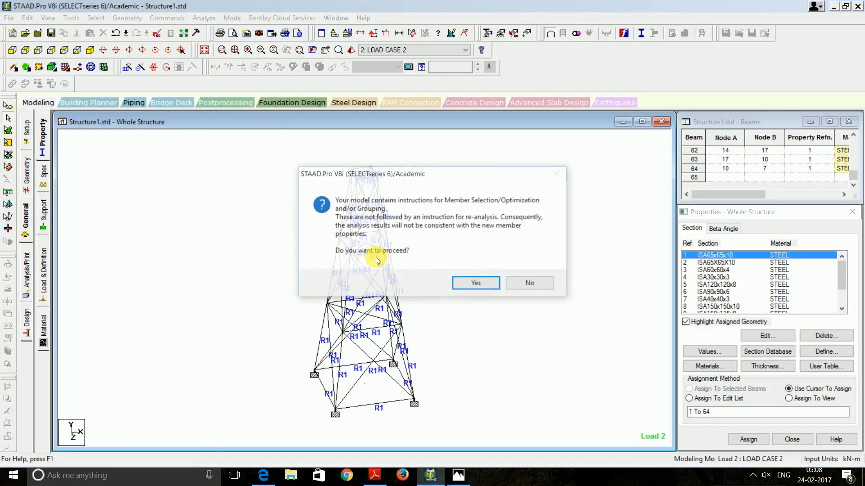
click(468, 282)
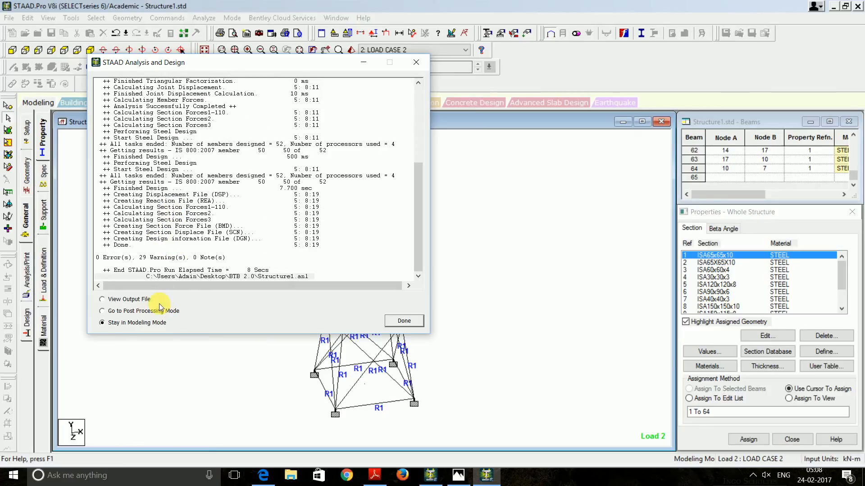
click(406, 321)
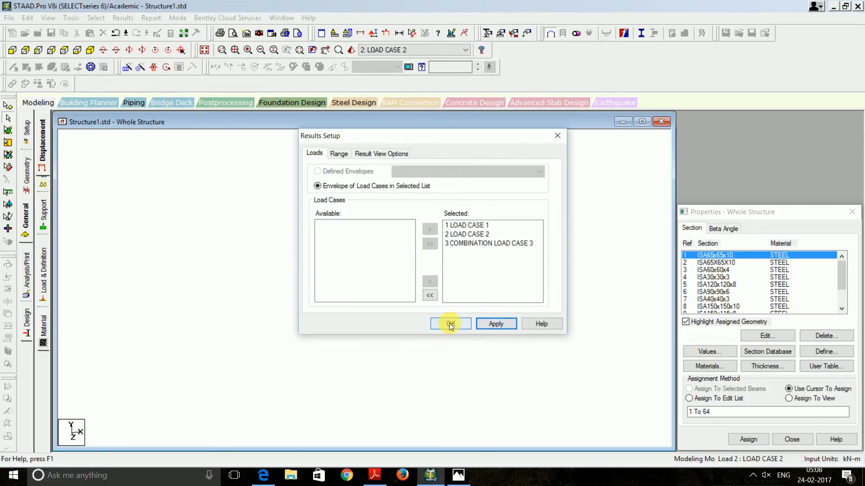
click(450, 324)
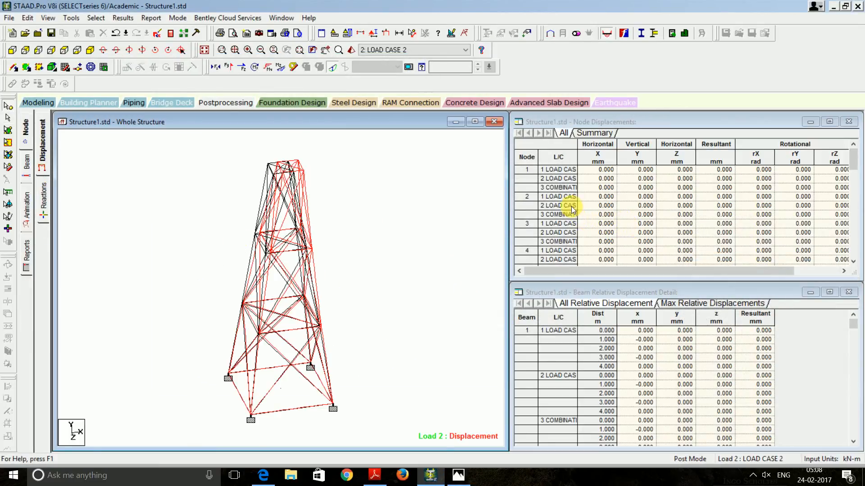
click(269, 171)
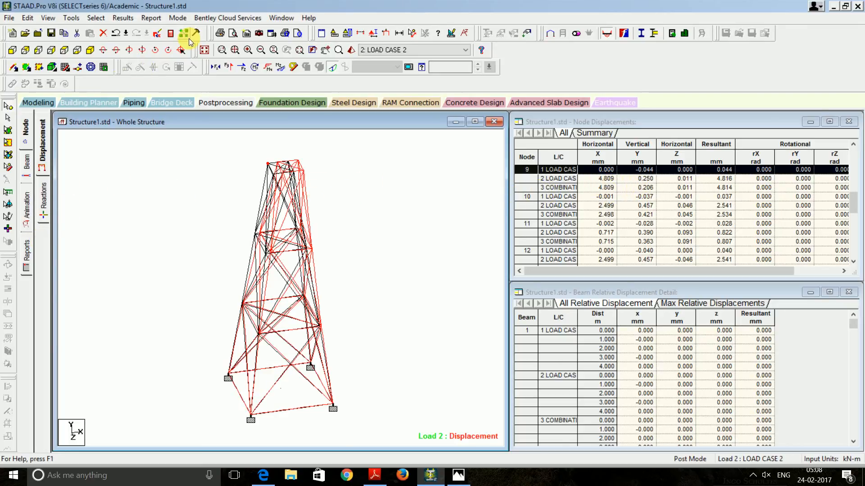
click(170, 33)
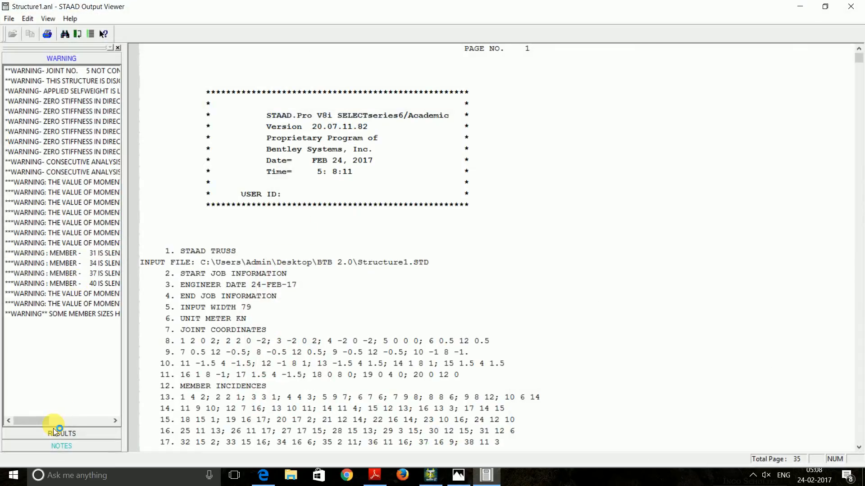
click(54, 433)
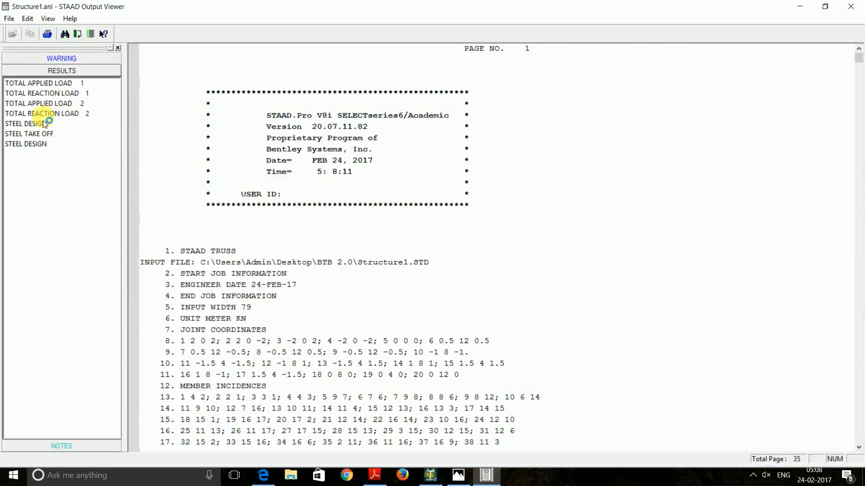
click(39, 127)
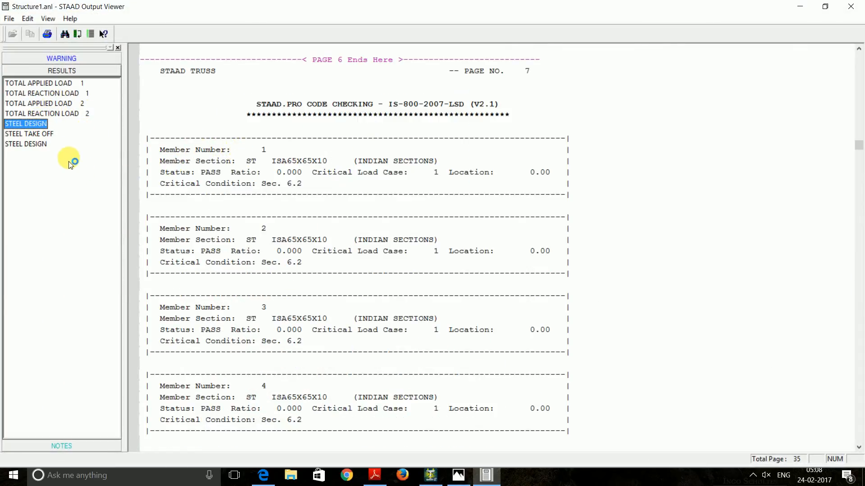
click(65, 34)
click(535, 216)
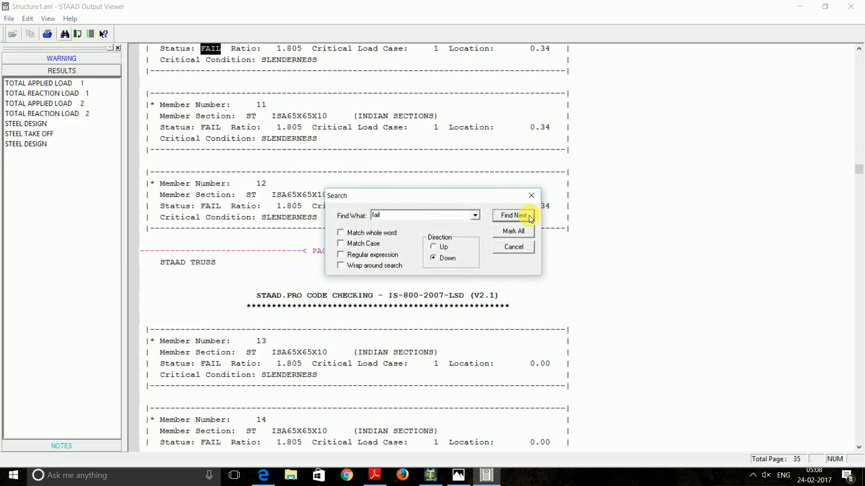
click(530, 197)
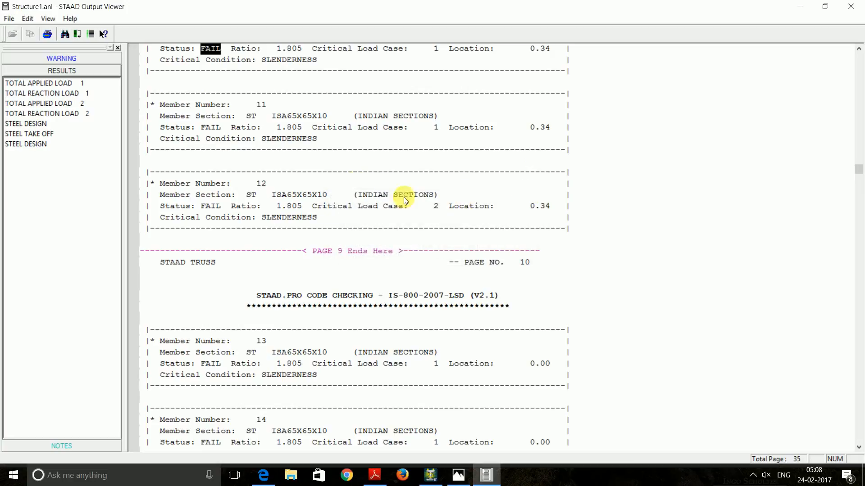
scroll(275, 93, up, 1)
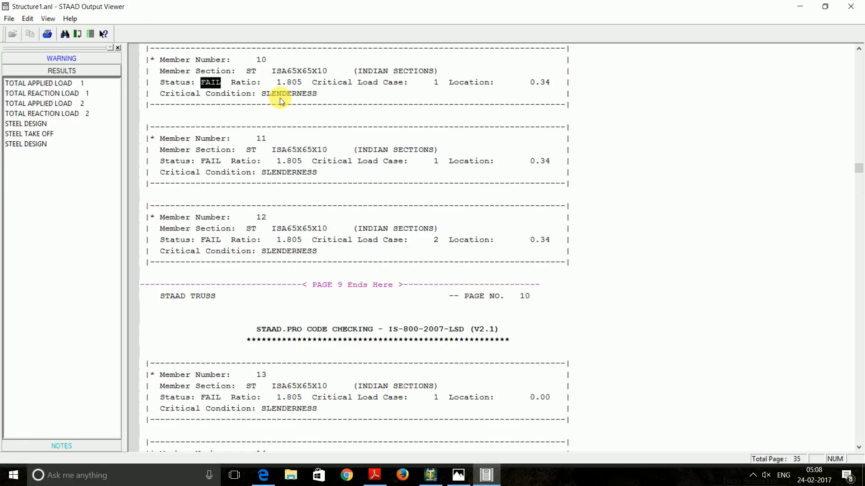
scroll(269, 142, down, 4)
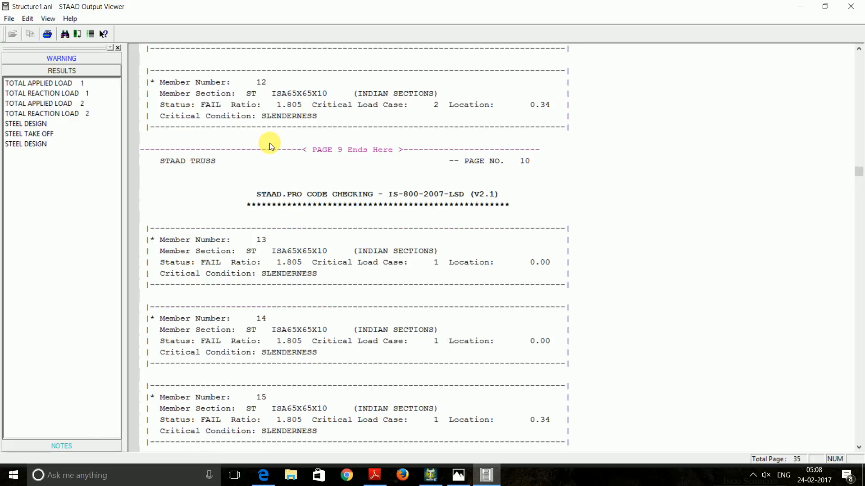
scroll(269, 142, up, 4)
scroll(274, 139, up, 1)
click(851, 6)
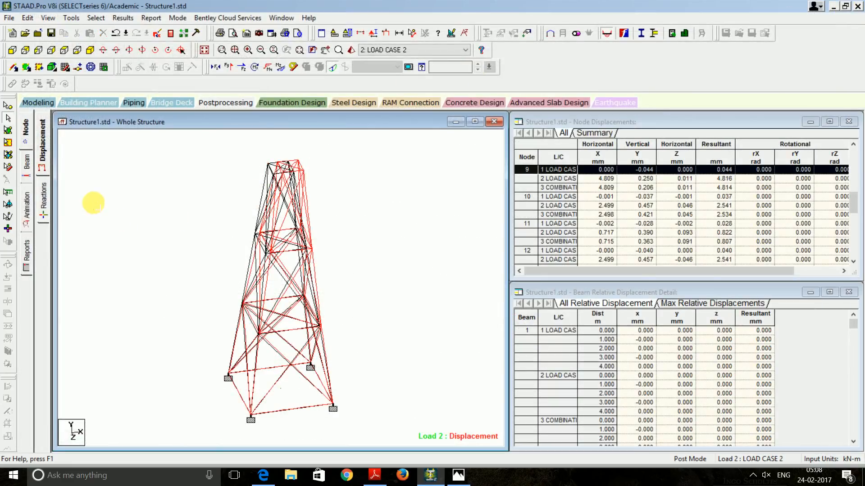
Add a PERFORM ANALYSIS PRINT ALL command after the design commands
click(36, 103)
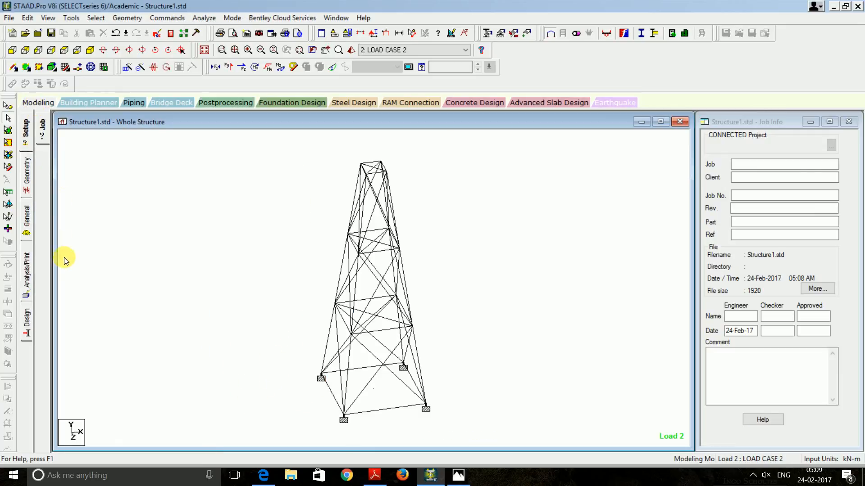
click(26, 272)
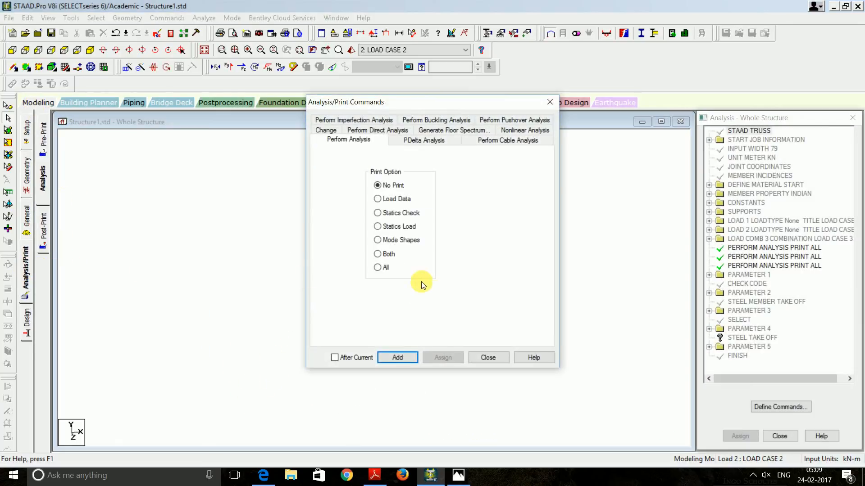
click(410, 358)
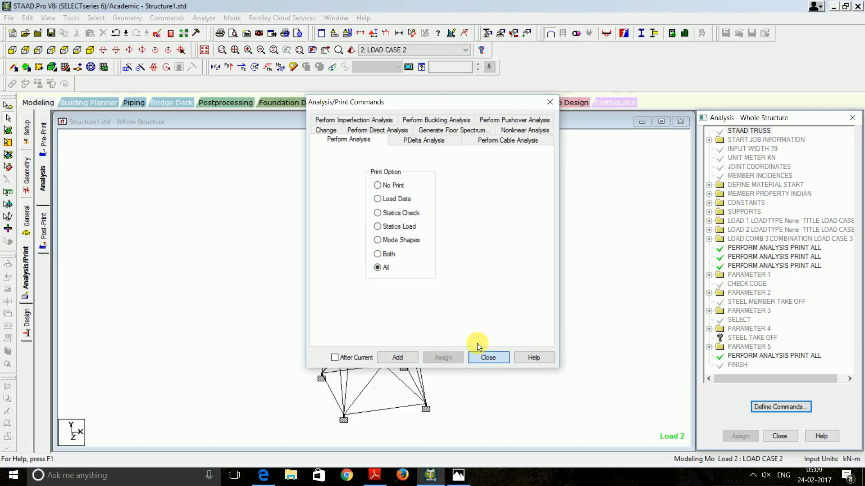
click(487, 358)
Save and re-run the analysis, finishing with 0 errors and 35 warnings
click(167, 18)
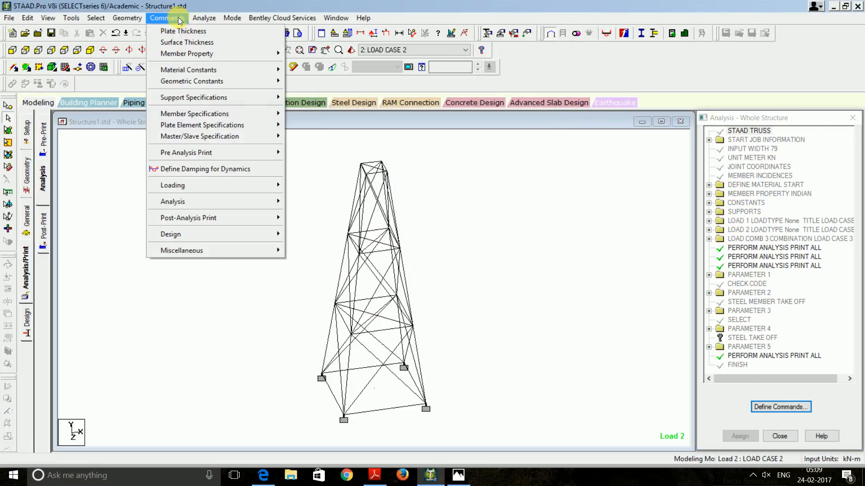
mouse_move(205, 18)
click(221, 31)
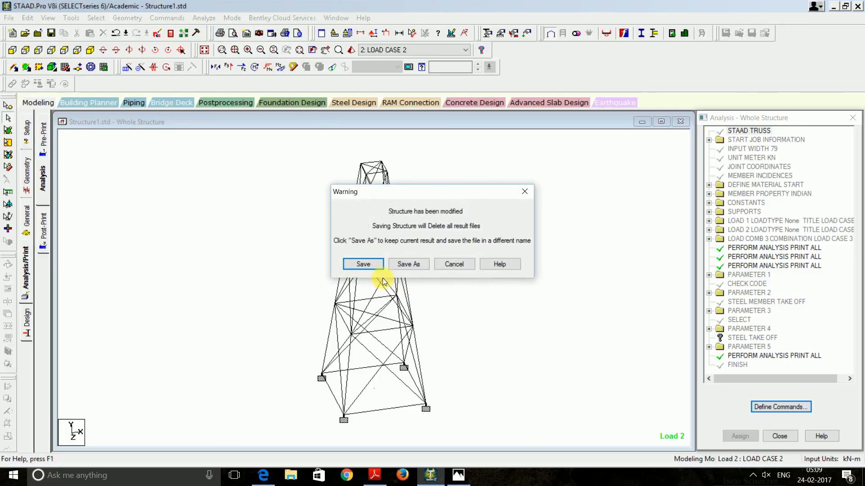
click(374, 266)
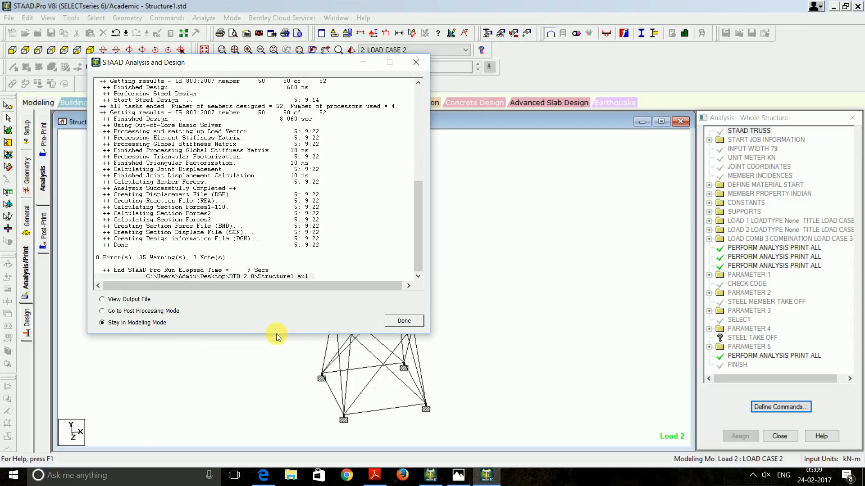
click(420, 61)
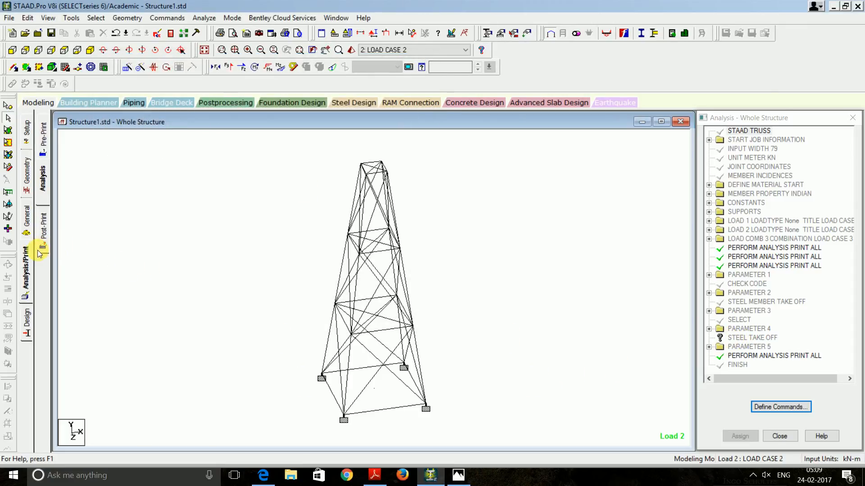
Assign the STEEL TAKE OFF design command to the whole structure
click(28, 317)
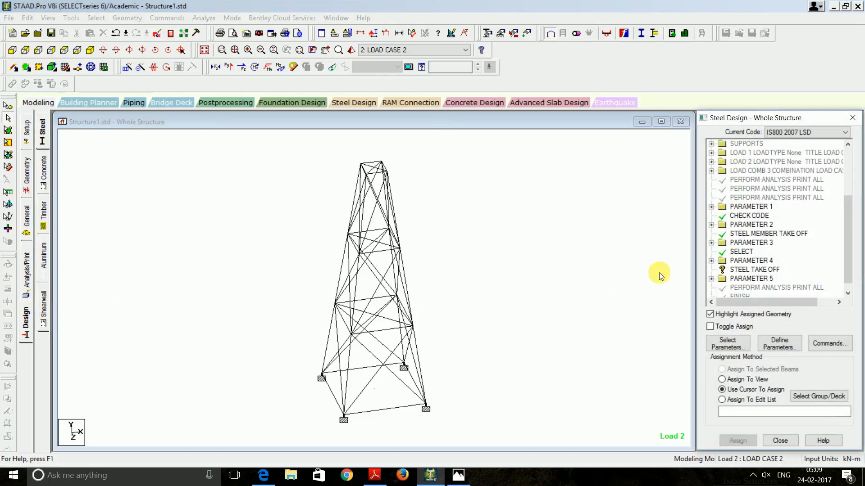
click(749, 269)
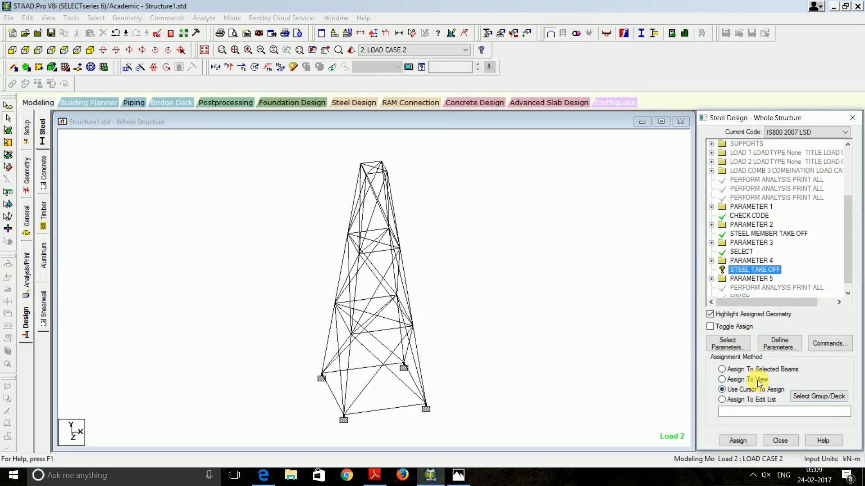
click(722, 379)
click(738, 440)
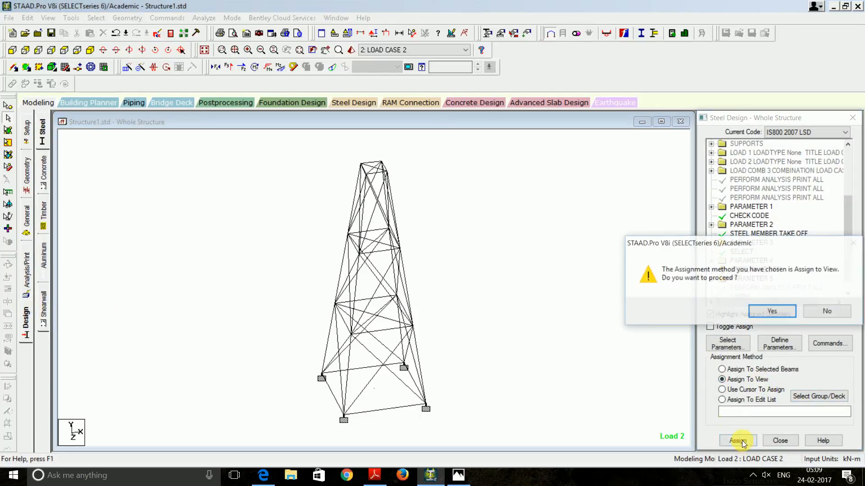
click(771, 312)
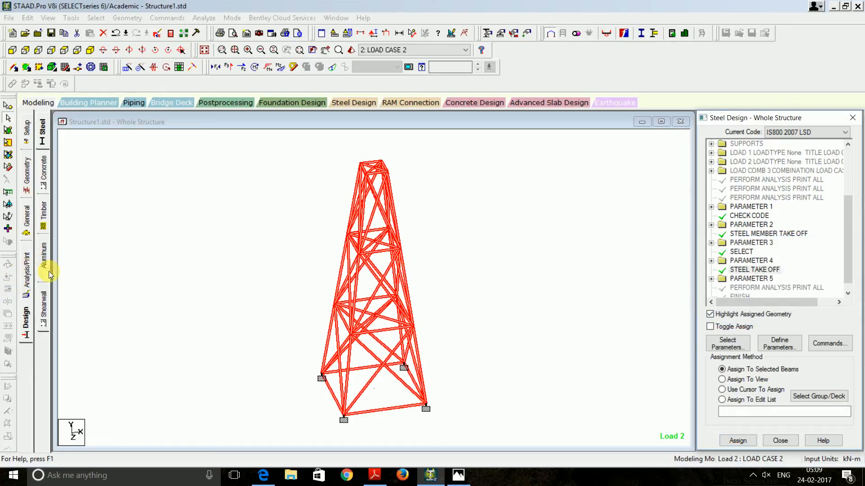
click(131, 272)
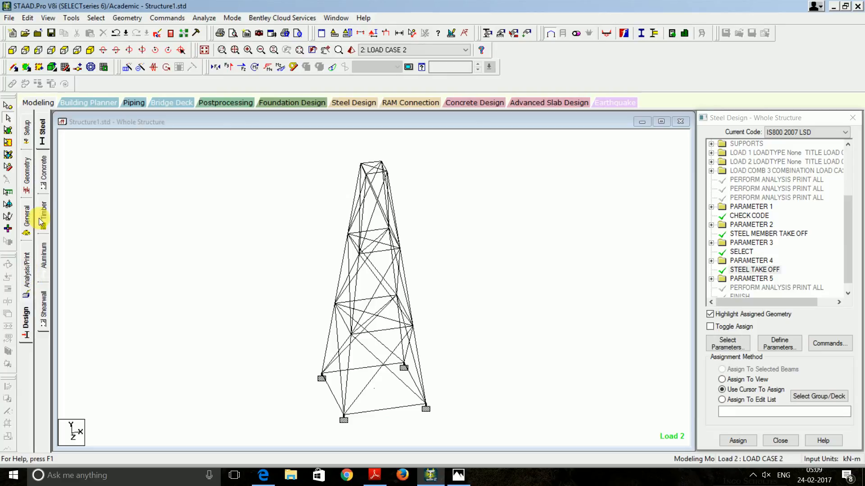
Save and re-run the analysis, choosing View Output File when it completes
click(168, 19)
mouse_move(201, 18)
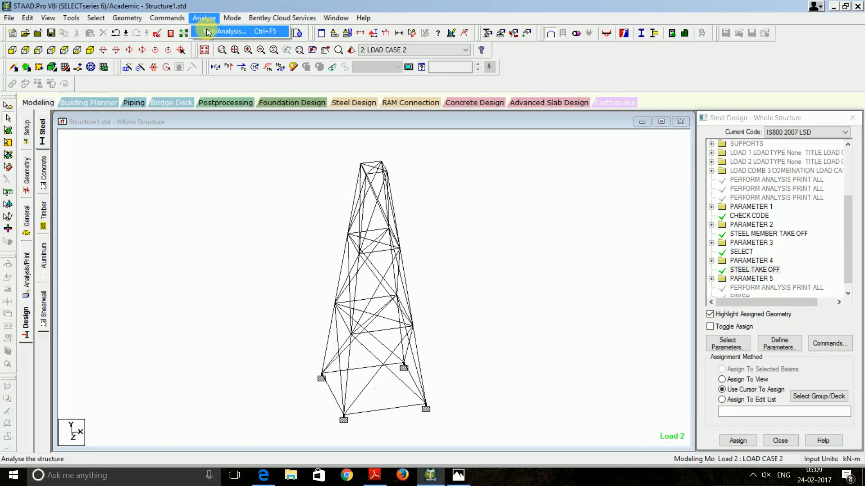
click(211, 31)
click(378, 264)
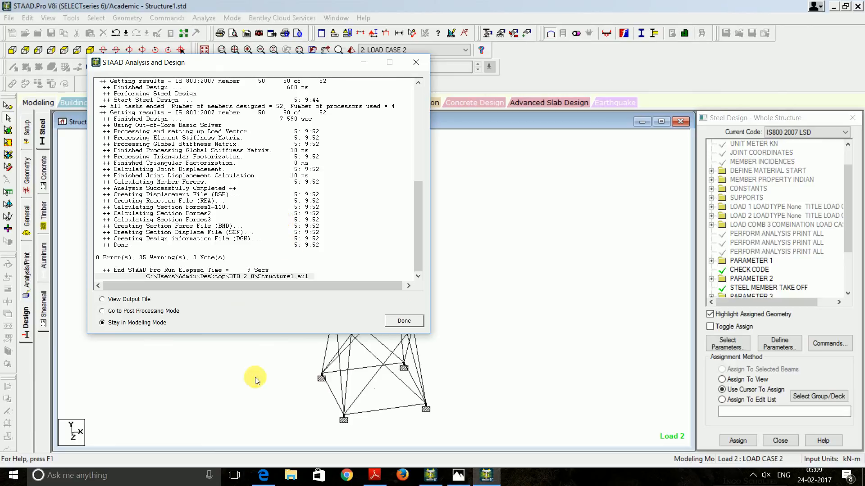
click(120, 300)
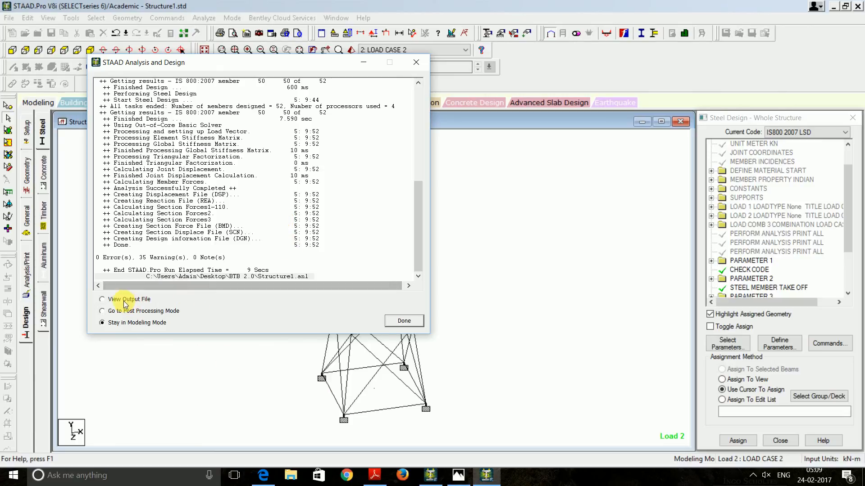
Review the second steel design report: members 1–5 pass as ISA60x60x4 or ISA30x30x3, then close the viewer
click(397, 319)
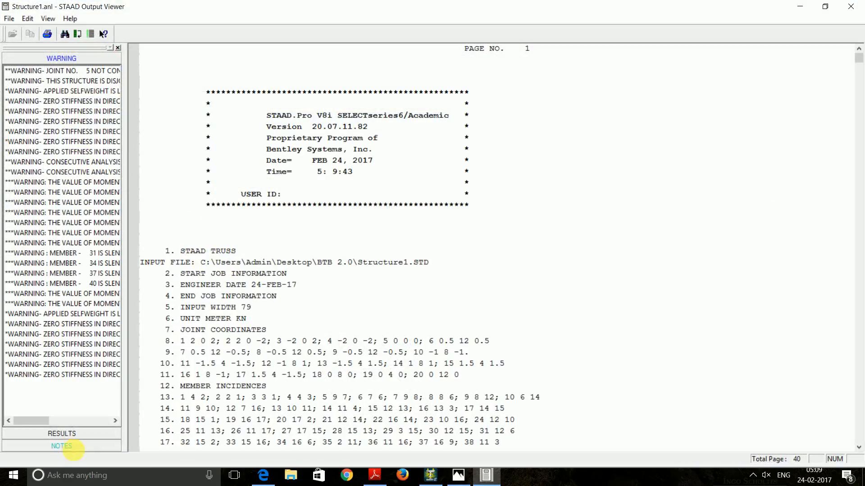
click(62, 433)
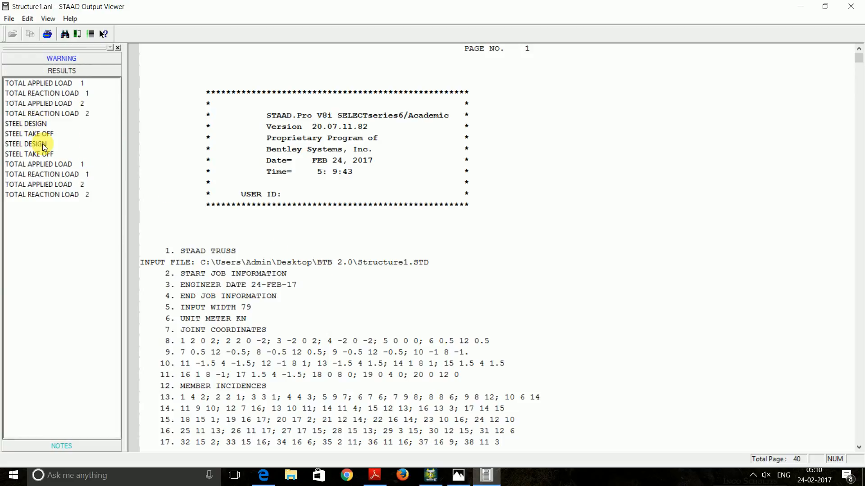
click(27, 144)
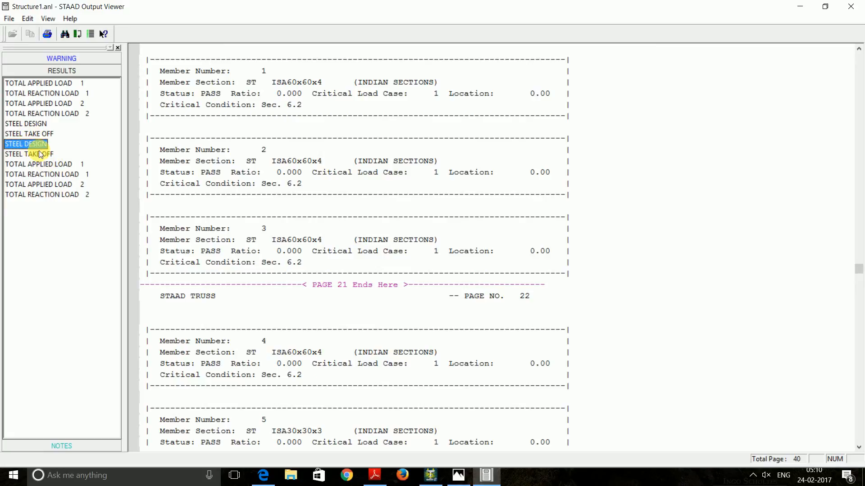
click(852, 7)
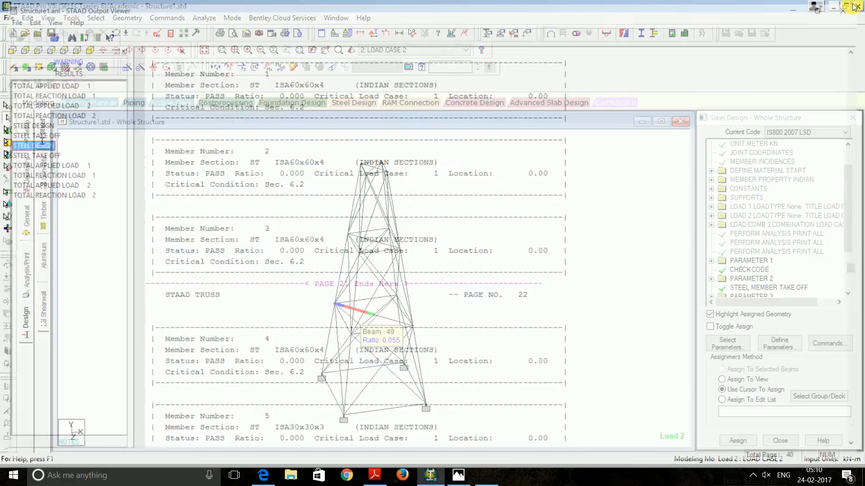
Add CHECK CODE, MEMBER TAKE OFF, SELECT and STEEL TAKE OFF design commands
click(29, 318)
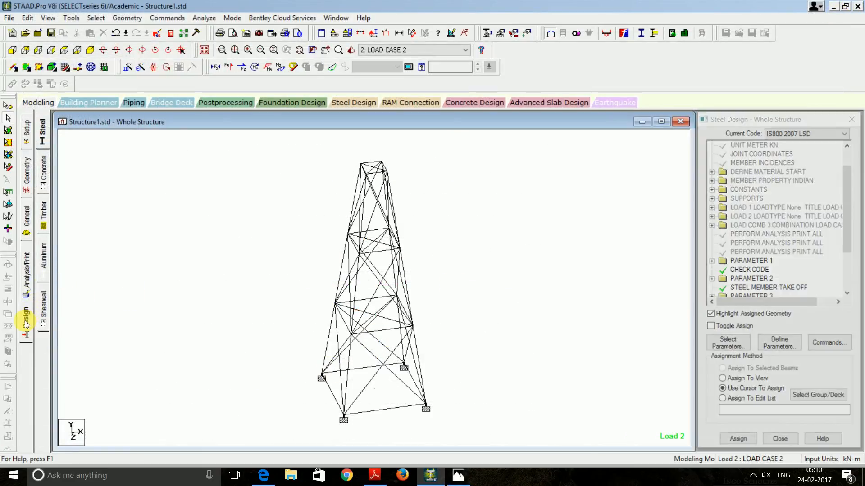
click(828, 347)
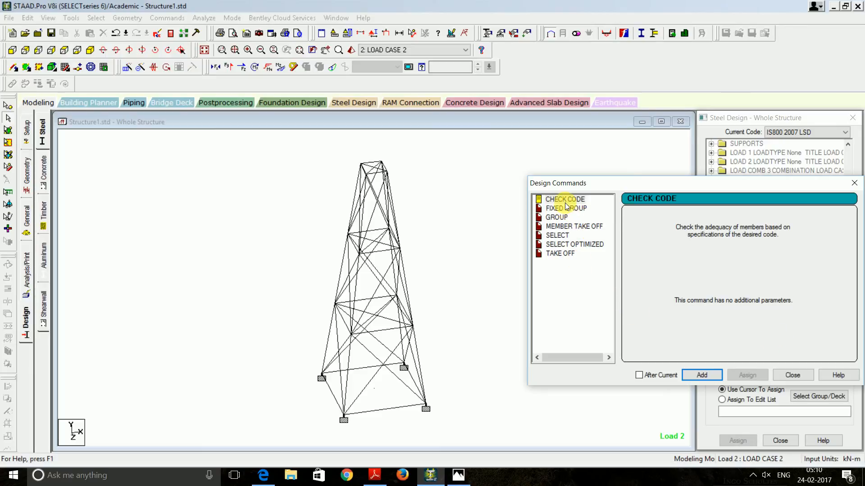
click(702, 375)
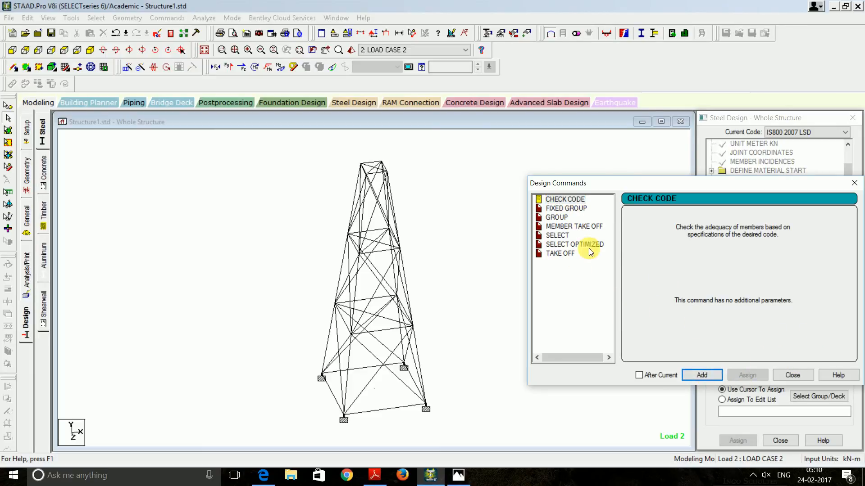
click(574, 226)
click(704, 375)
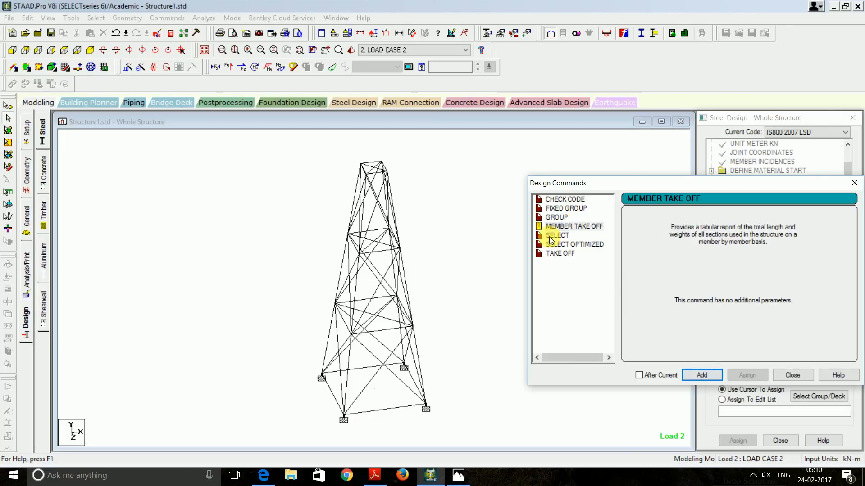
click(561, 237)
click(704, 375)
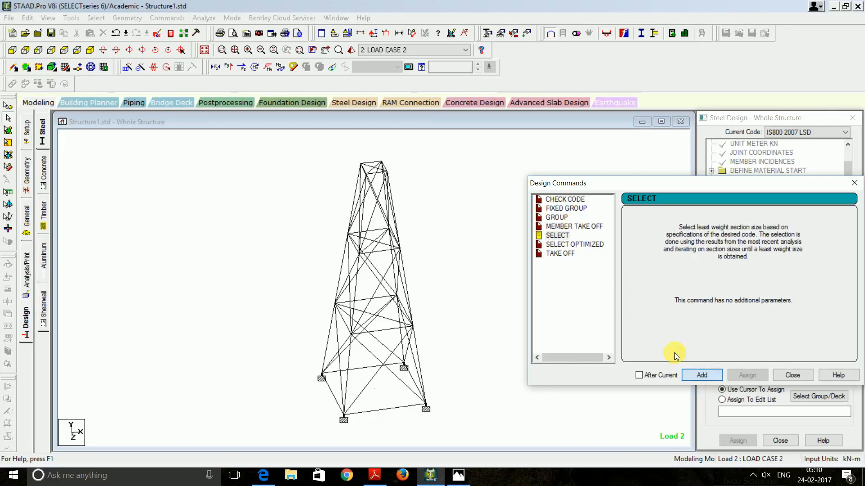
click(562, 254)
click(700, 377)
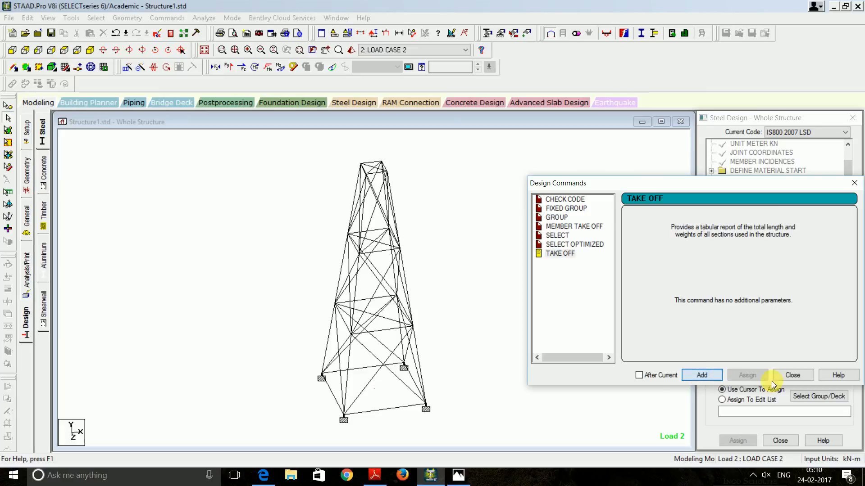
click(798, 378)
Assign the CHECK CODE and MEMBER TAKE OFF commands to all tower members
scroll(776, 272, down, 1)
scroll(776, 273, down, 4)
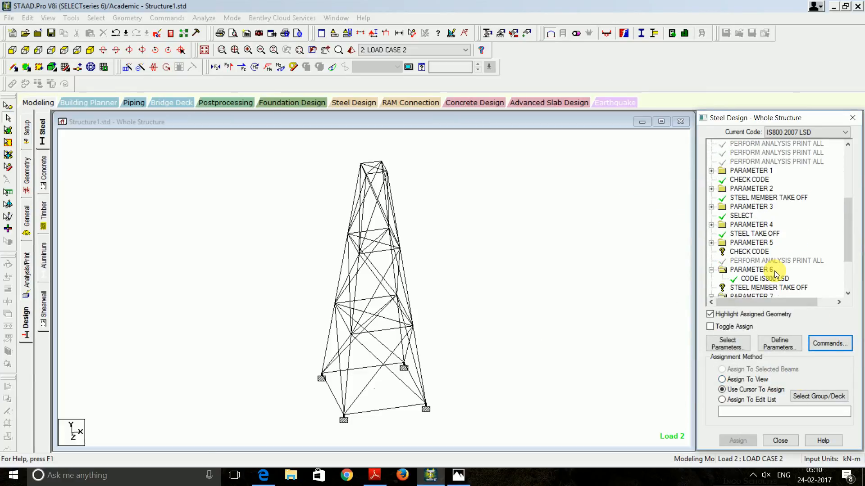
click(745, 198)
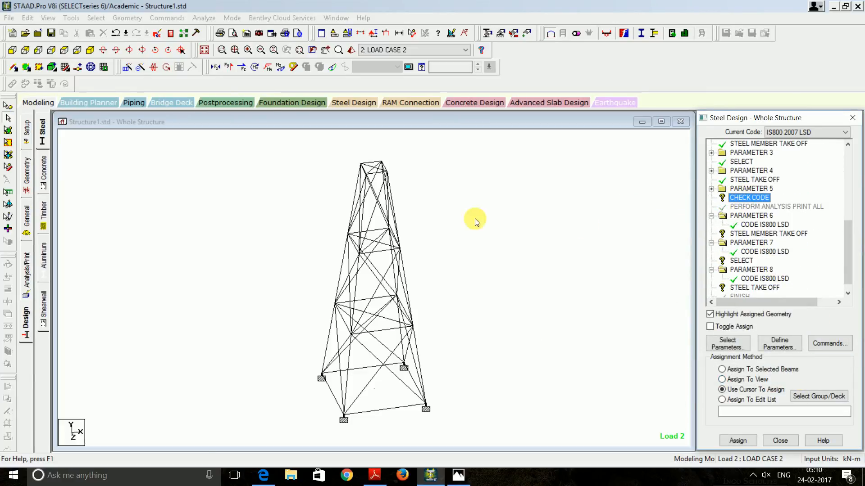
click(750, 380)
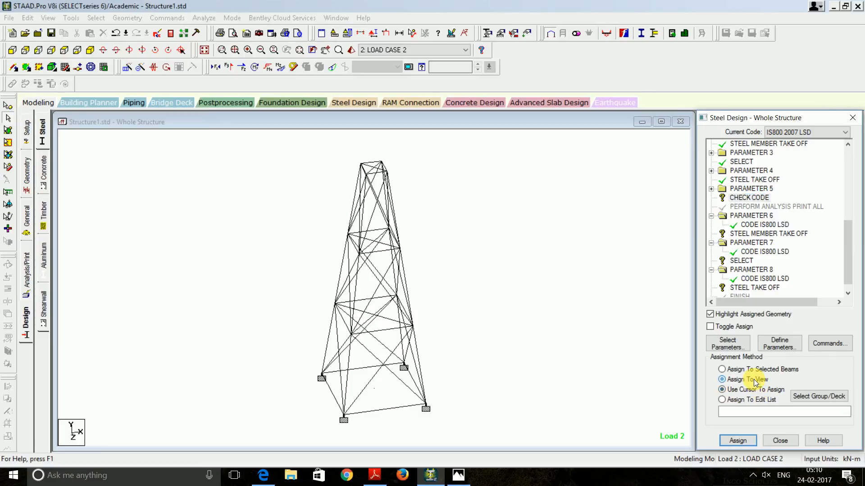
click(738, 441)
click(772, 310)
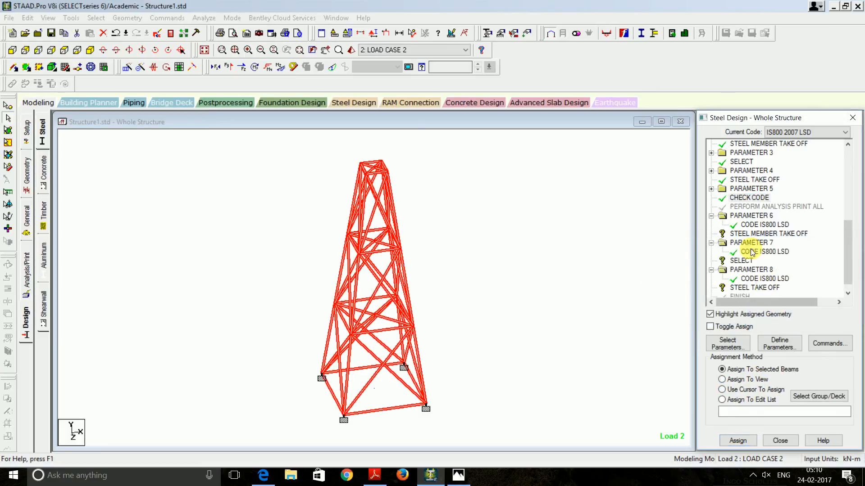
click(745, 243)
click(748, 233)
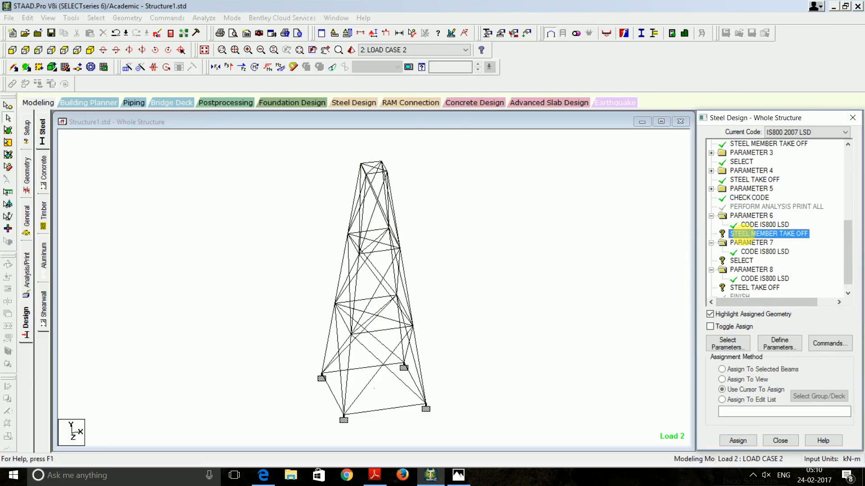
click(755, 381)
click(738, 440)
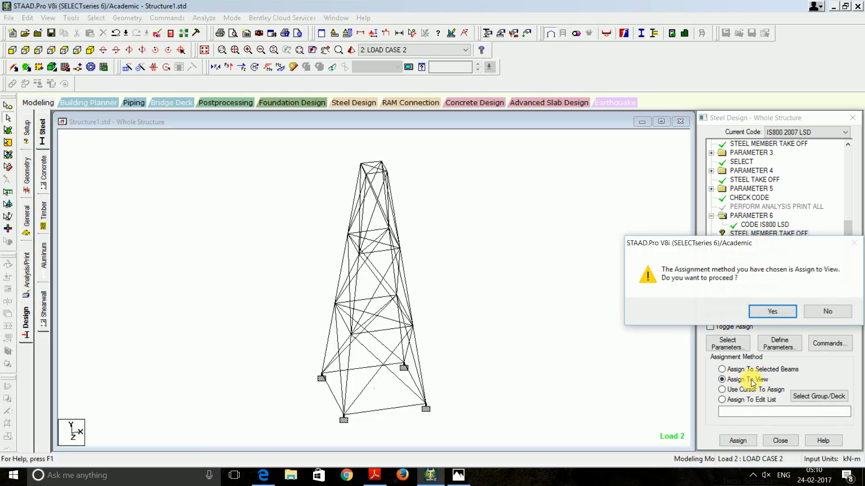
click(771, 311)
Assign the SELECT and STEEL TAKE OFF commands to all tower members
click(741, 257)
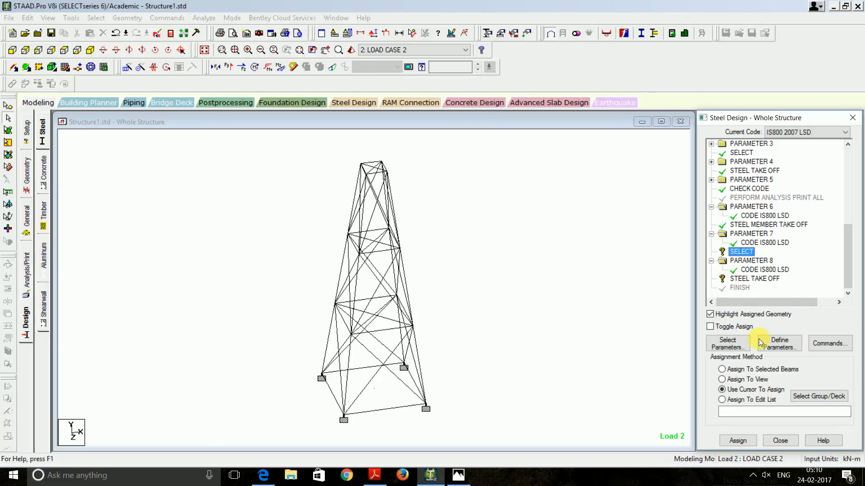
click(739, 380)
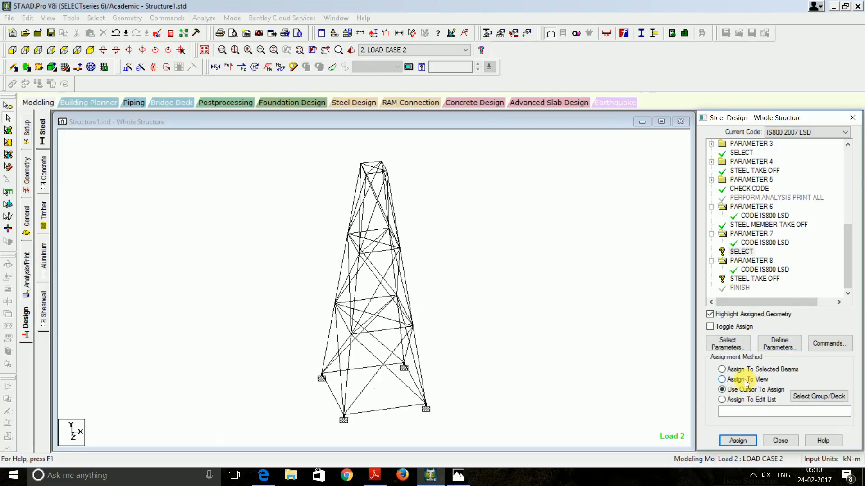
click(737, 440)
click(750, 312)
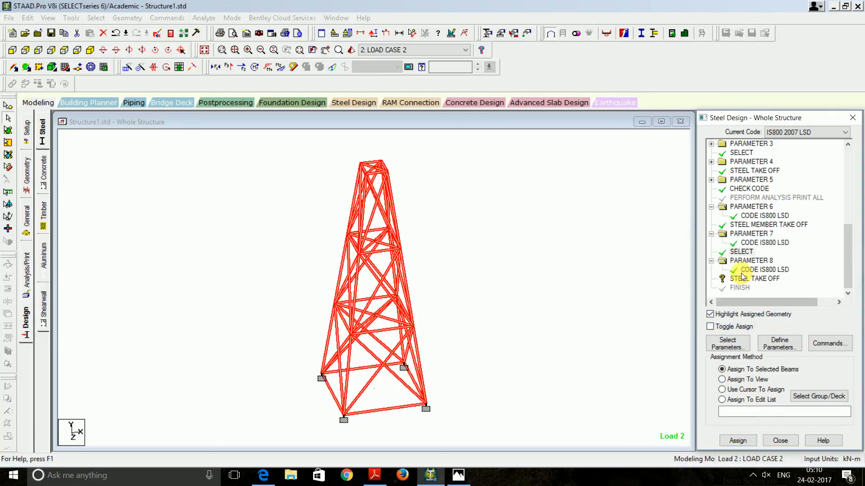
click(749, 381)
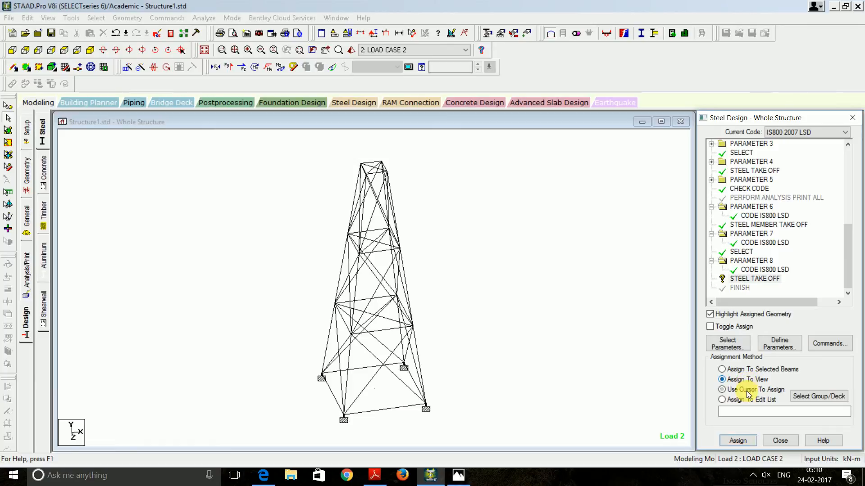
click(737, 441)
click(767, 315)
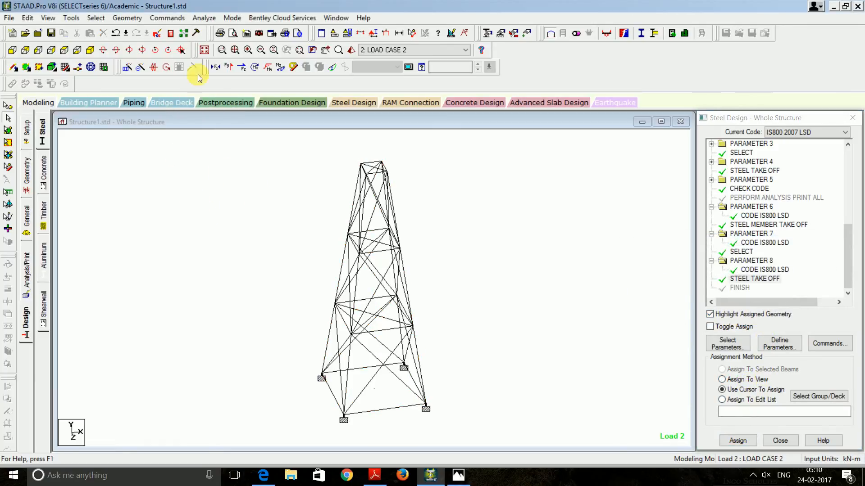
Save the model and re-run the analysis with section selection
click(204, 18)
click(206, 28)
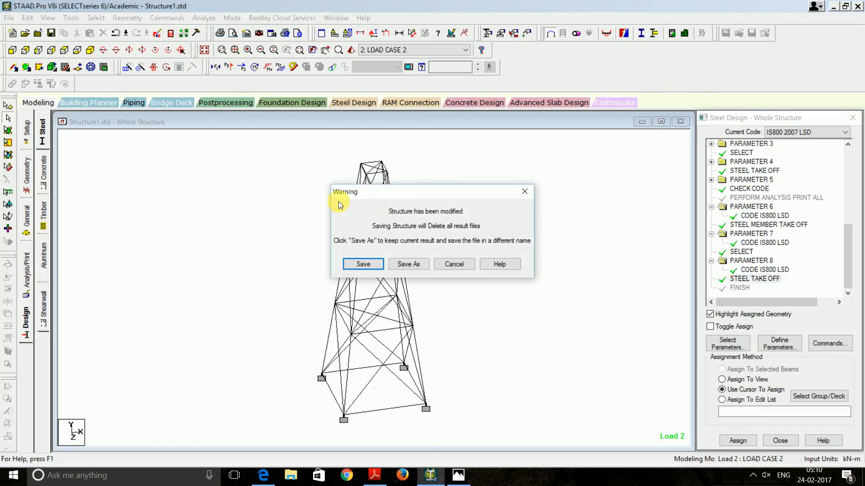
click(364, 266)
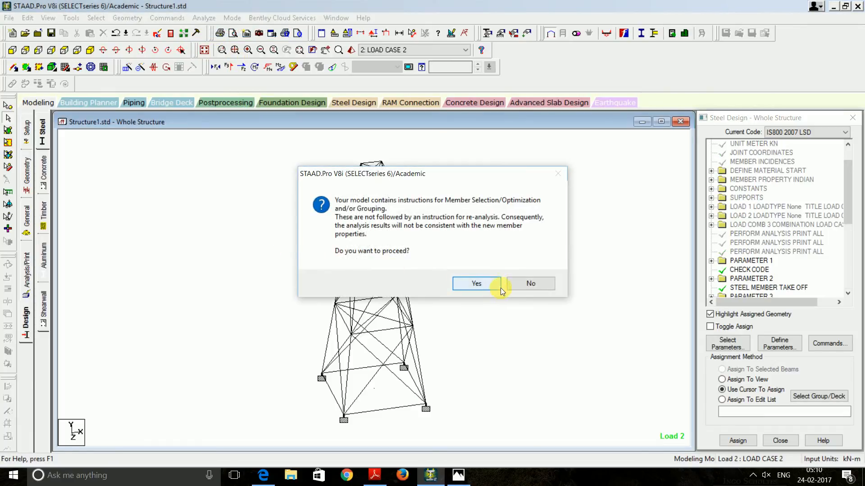
click(499, 287)
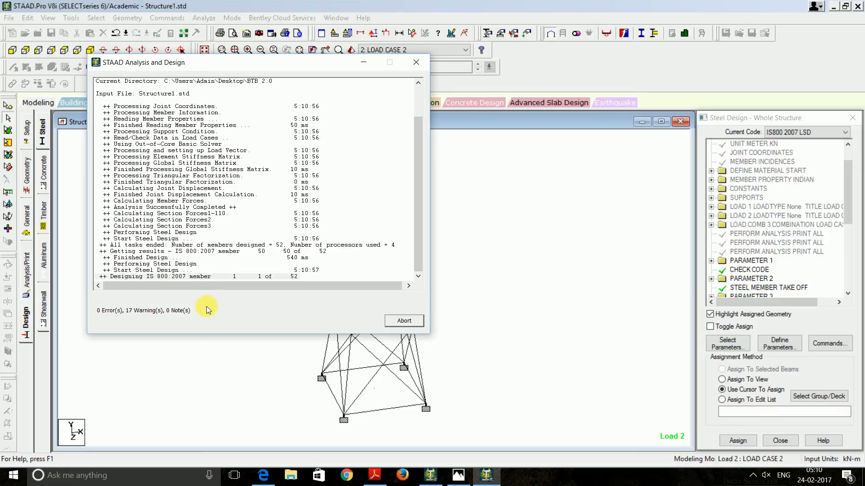
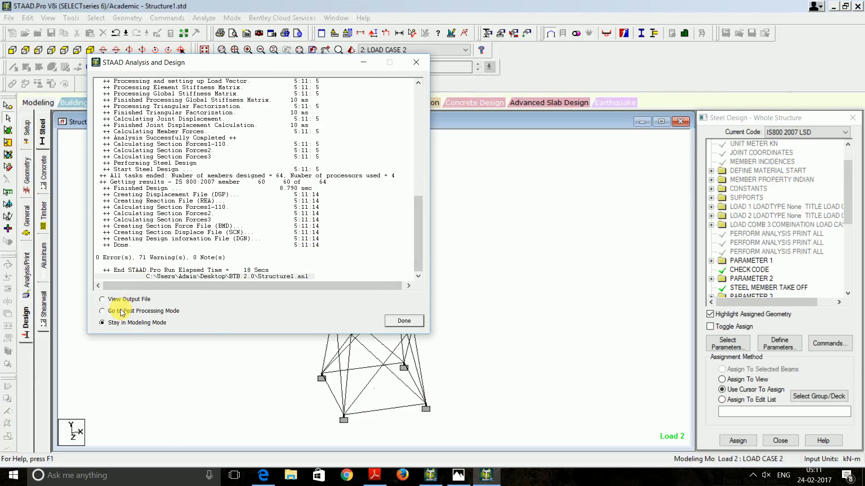
Close the finished analysis window and open the Structure1.anl output report
click(408, 321)
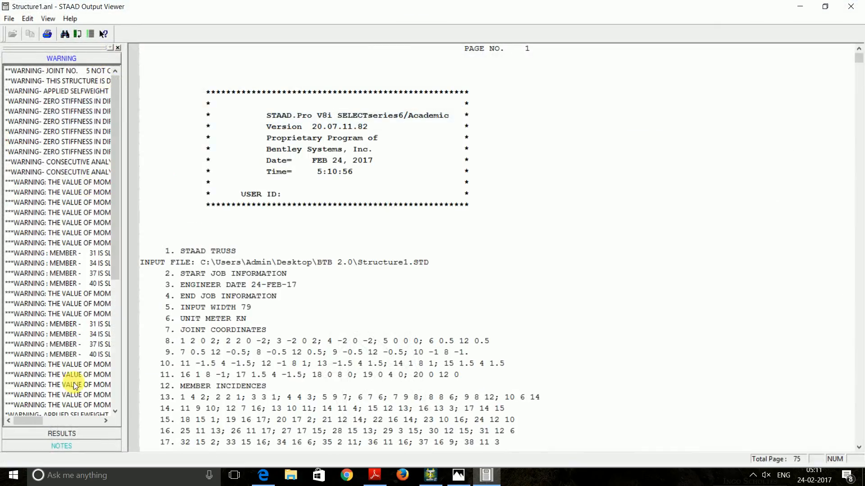
Jump to the last STEEL DESIGN results and scroll through the member checks
click(67, 433)
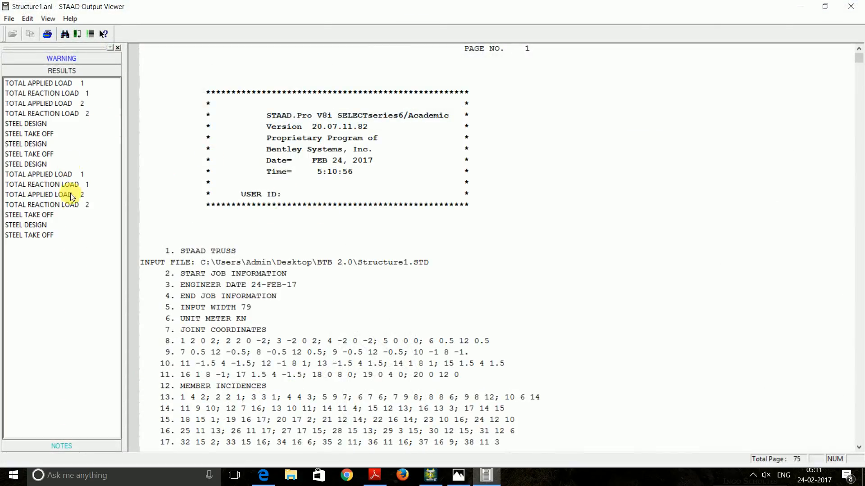
click(43, 225)
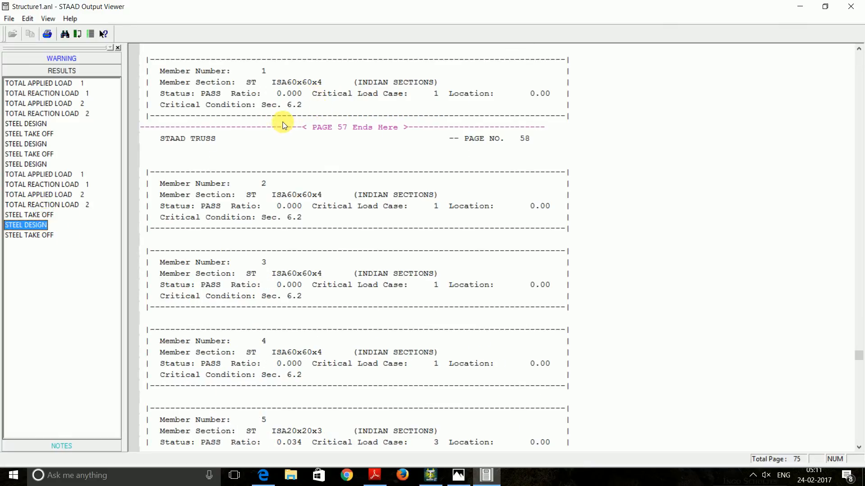
scroll(285, 156, down, 7)
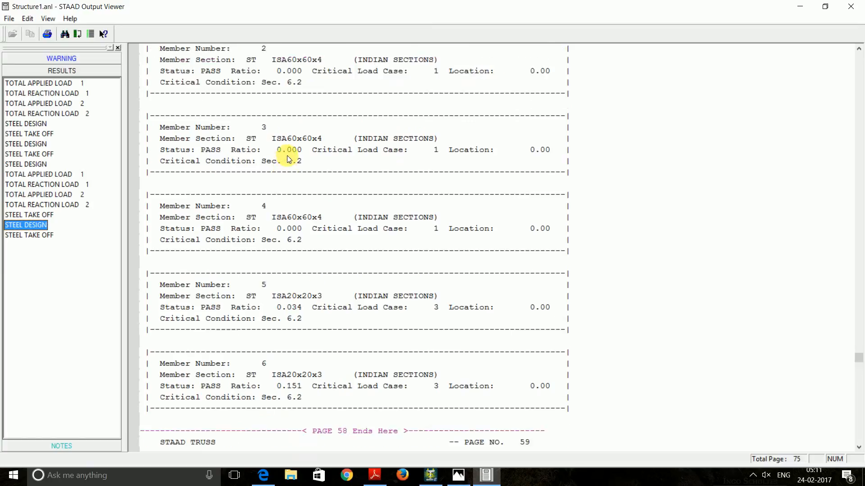
scroll(289, 155, down, 1)
scroll(289, 153, down, 9)
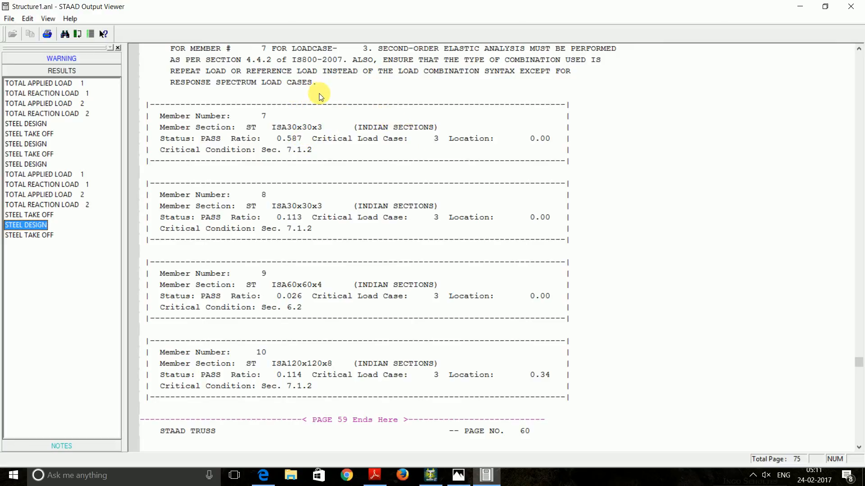
scroll(320, 94, down, 5)
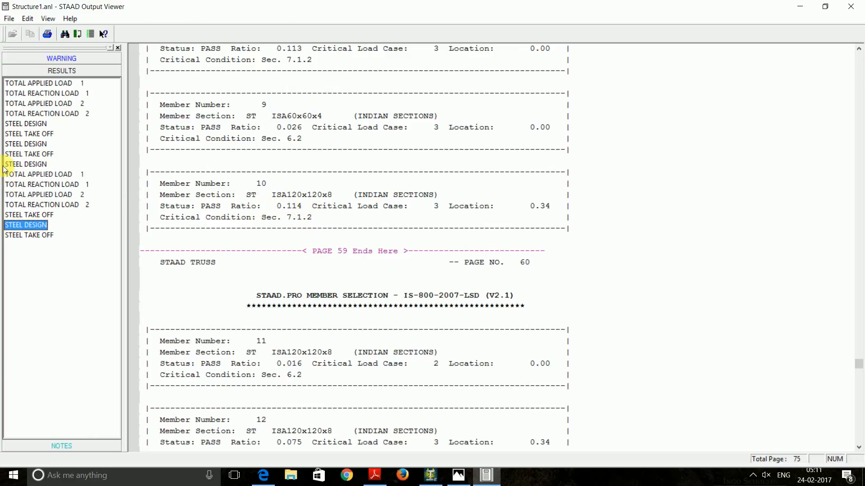
Review the member checks of the earlier and second STEEL DESIGN runs
click(23, 163)
scroll(289, 283, down, 19)
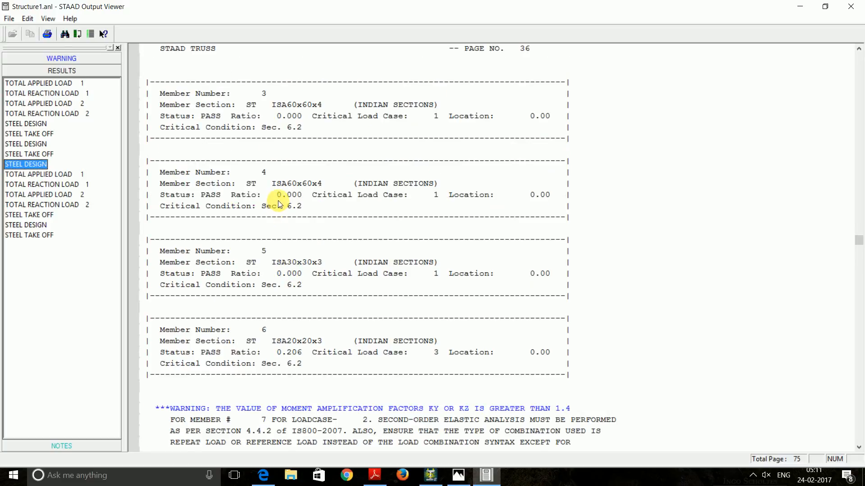
scroll(282, 194, down, 1)
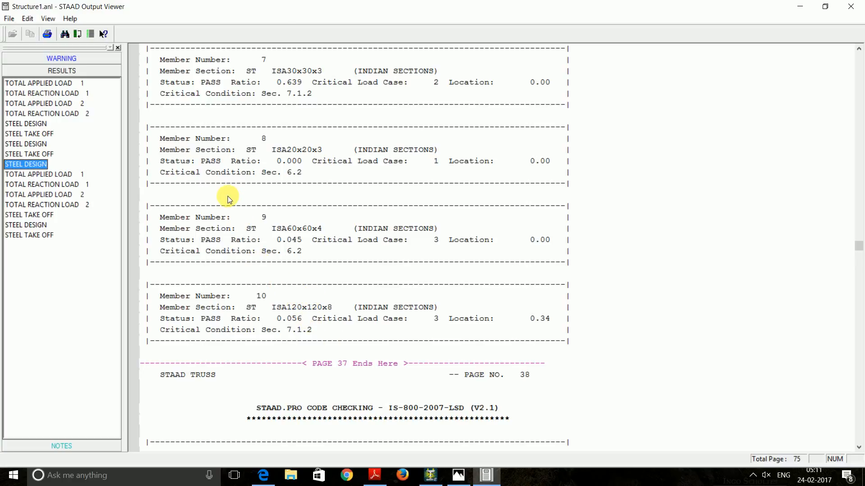
click(45, 143)
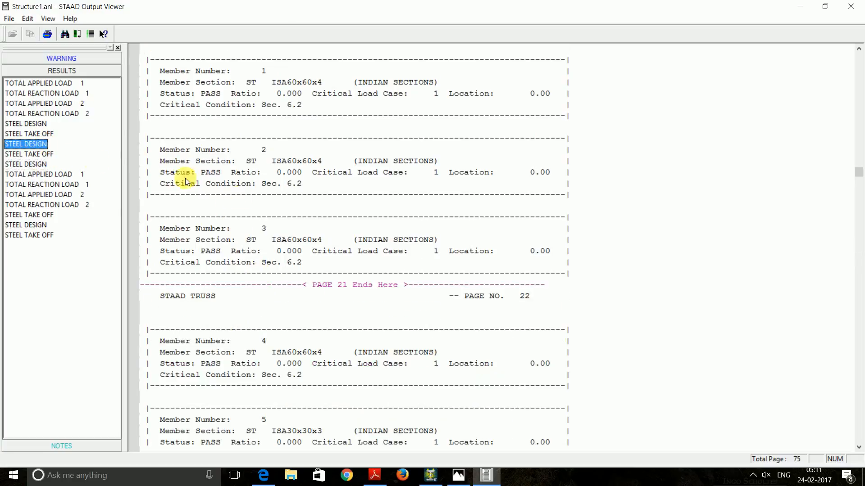
scroll(185, 177, down, 8)
scroll(271, 237, down, 13)
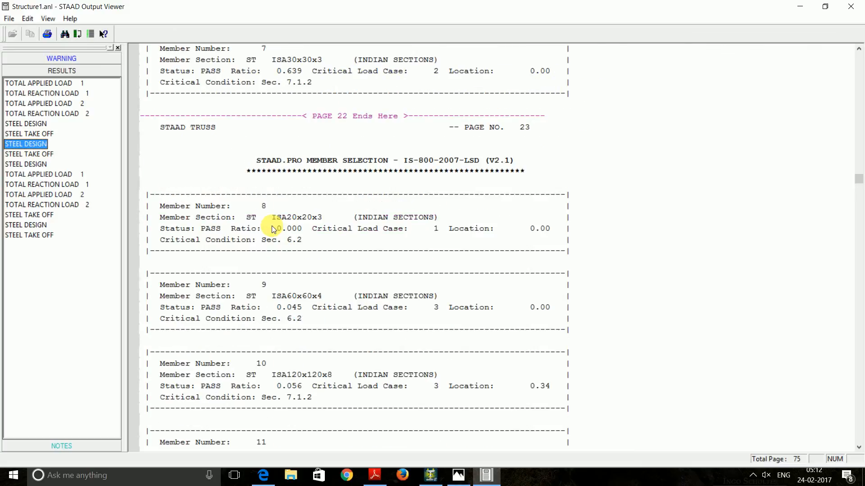
scroll(288, 241, up, 1)
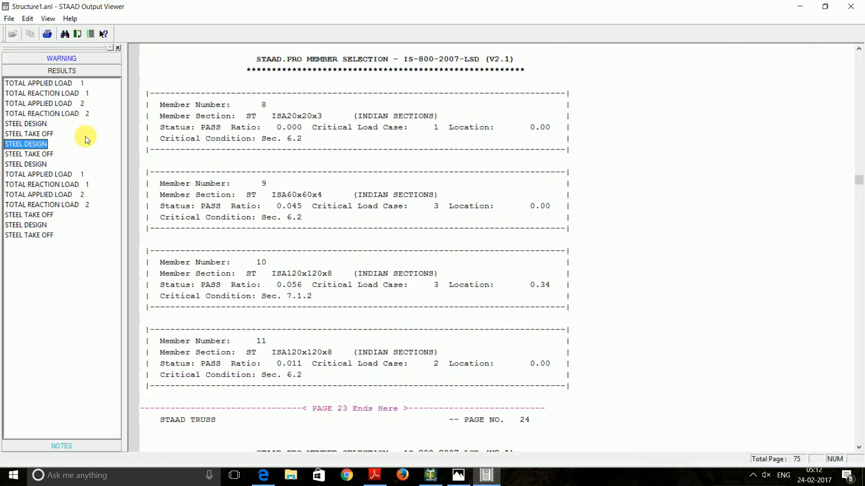
Check the first STEEL DESIGN results, then return to the final run where member 10 passes as ISA120x120x8
click(26, 124)
scroll(293, 205, down, 3)
scroll(293, 205, down, 11)
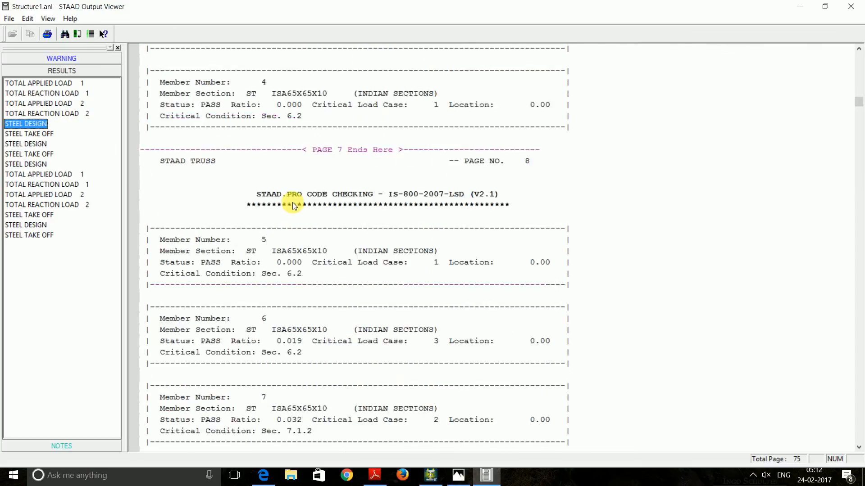
scroll(292, 206, down, 9)
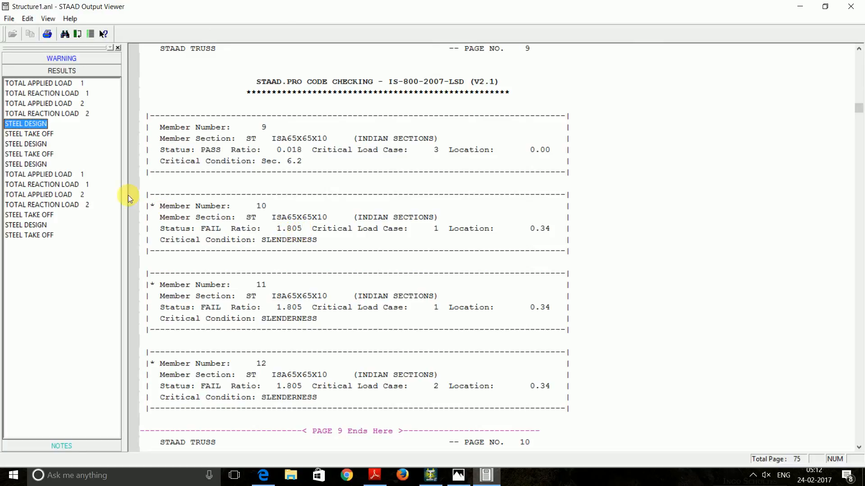
click(37, 226)
scroll(276, 231, down, 10)
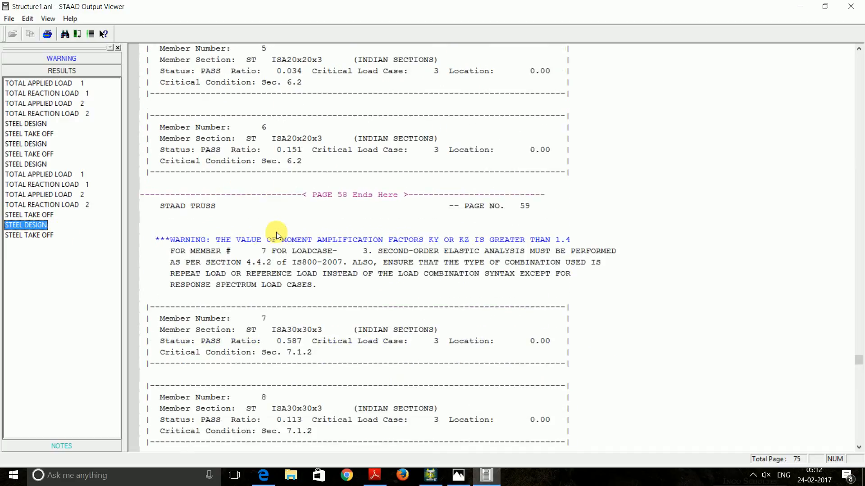
scroll(276, 232, down, 10)
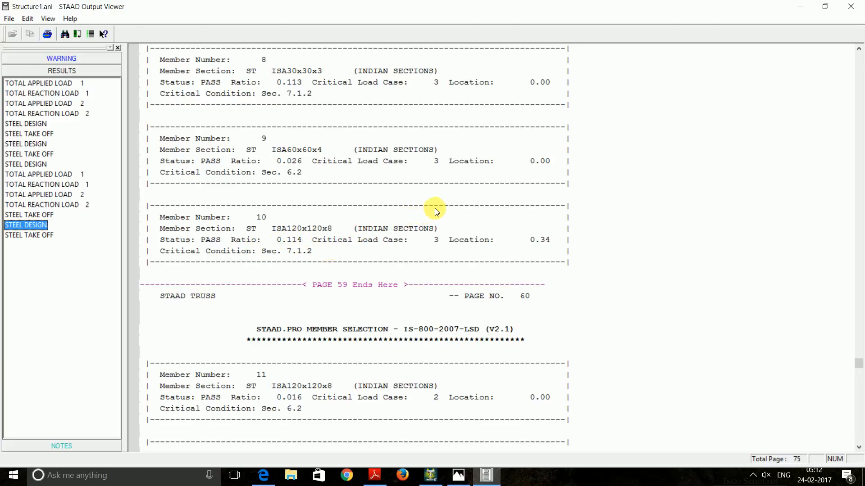
Close the report, preselect ISA90x90x6 in section properties, and locate beam 10 in the beam table
click(845, 6)
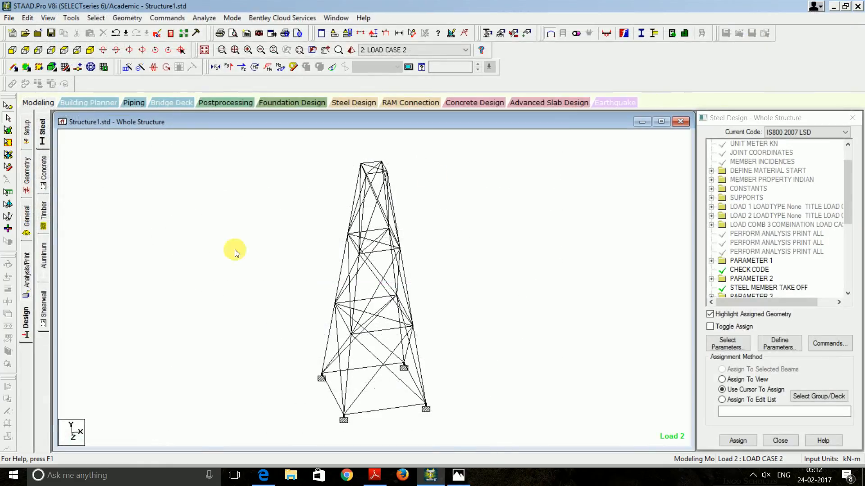
click(26, 216)
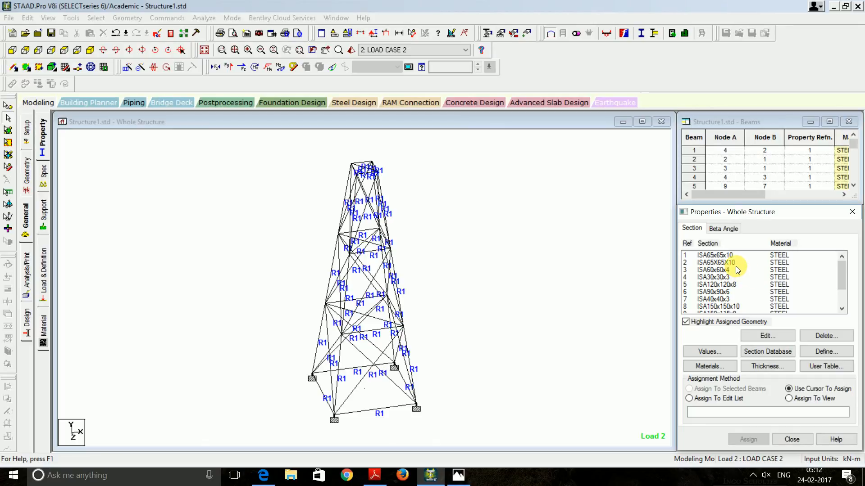
scroll(743, 265, down, 2)
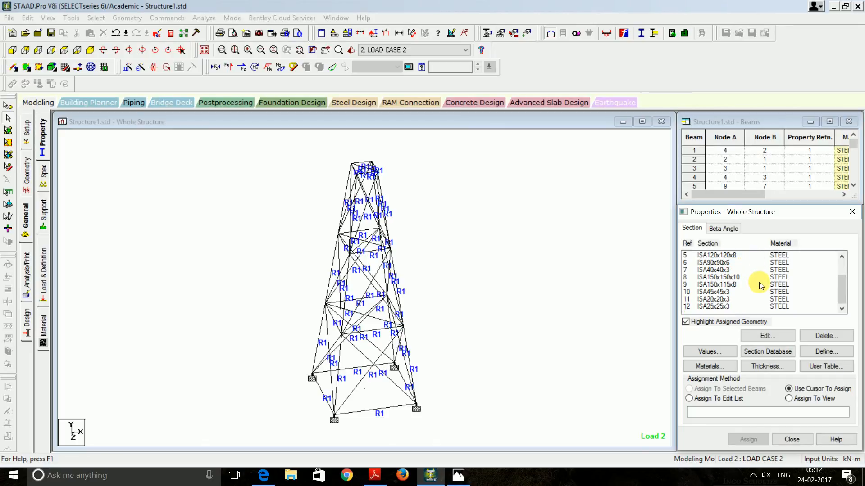
scroll(760, 285, up, 1)
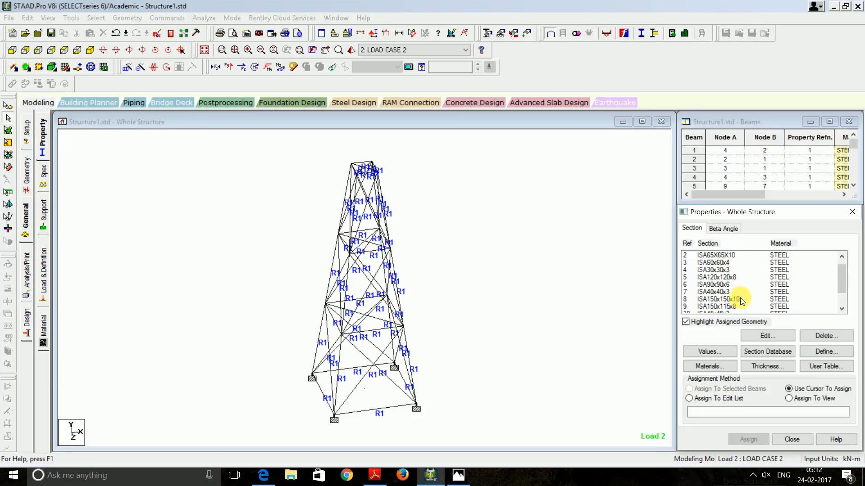
click(727, 285)
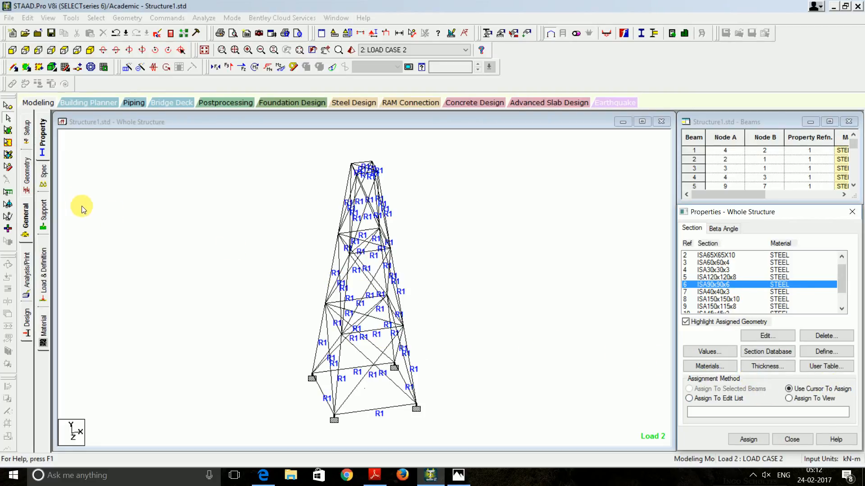
click(25, 186)
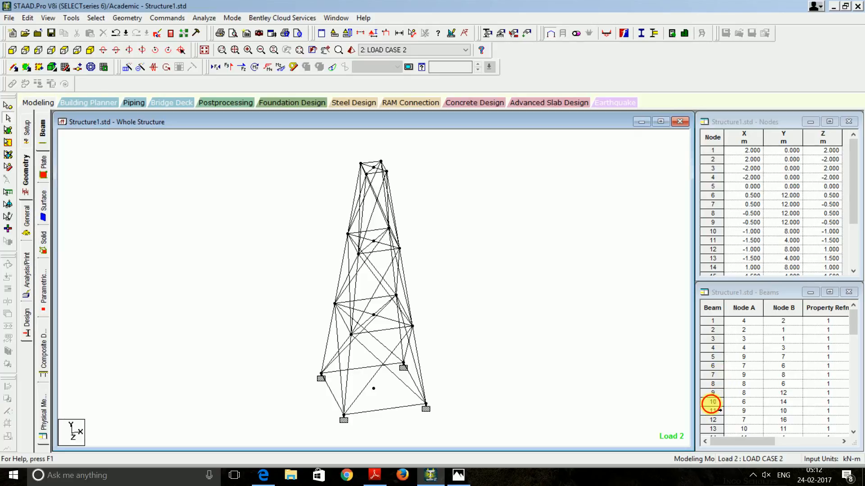
click(712, 402)
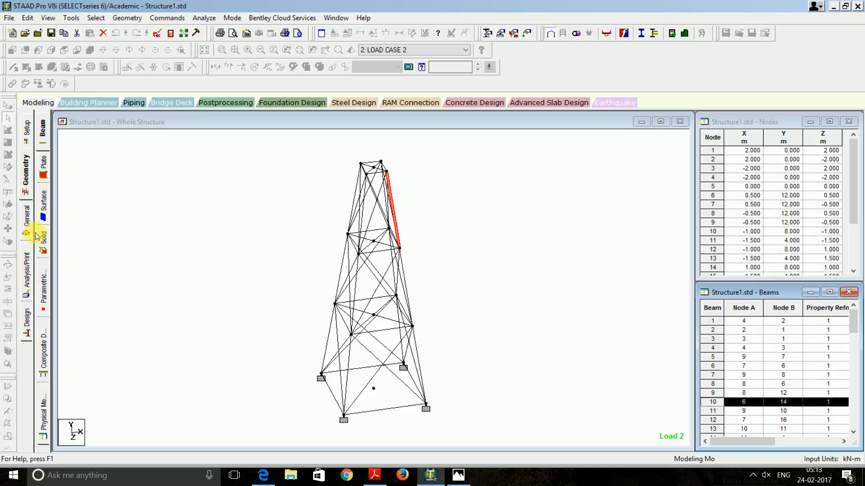
Reselect the ISA90x90x6 section in the section properties list
click(27, 222)
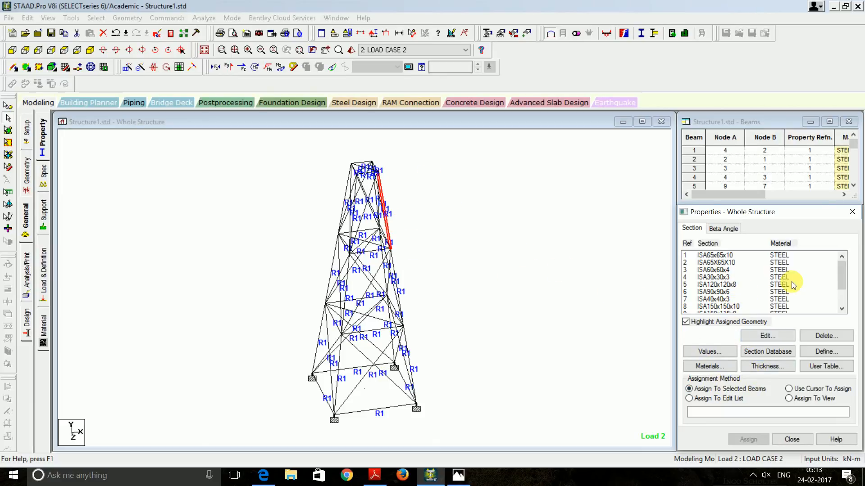
mouse_move(843, 286)
mouse_down()
mouse_move(842, 299)
mouse_move(834, 283)
mouse_up()
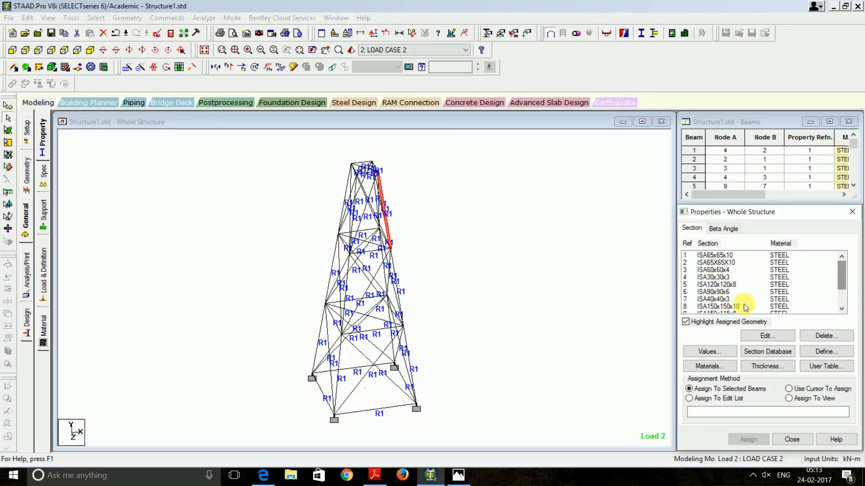
click(720, 292)
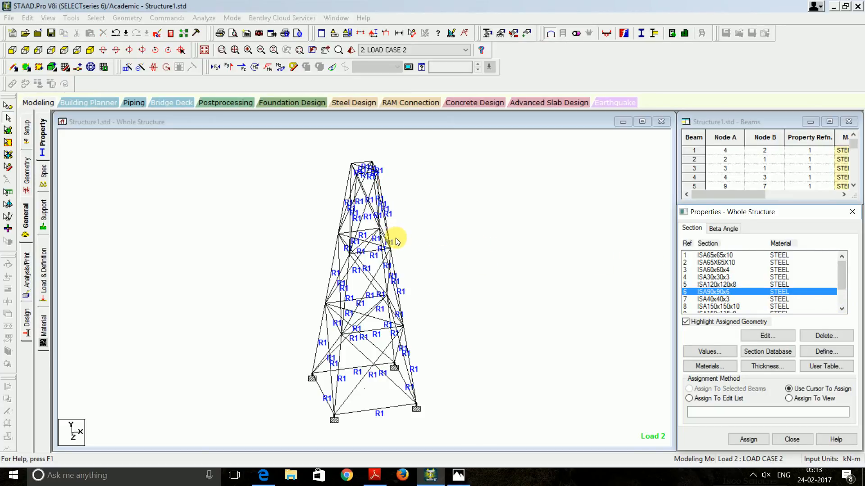
key(Down)
key(Down)
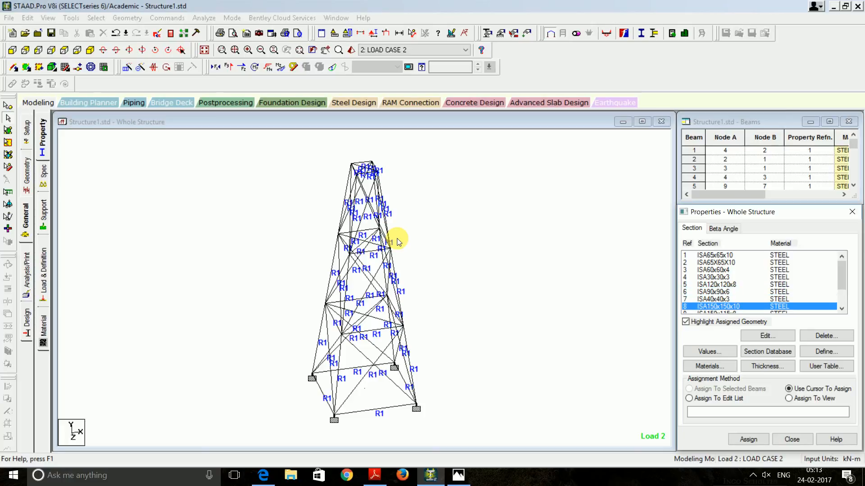
key(Up)
key(Up)
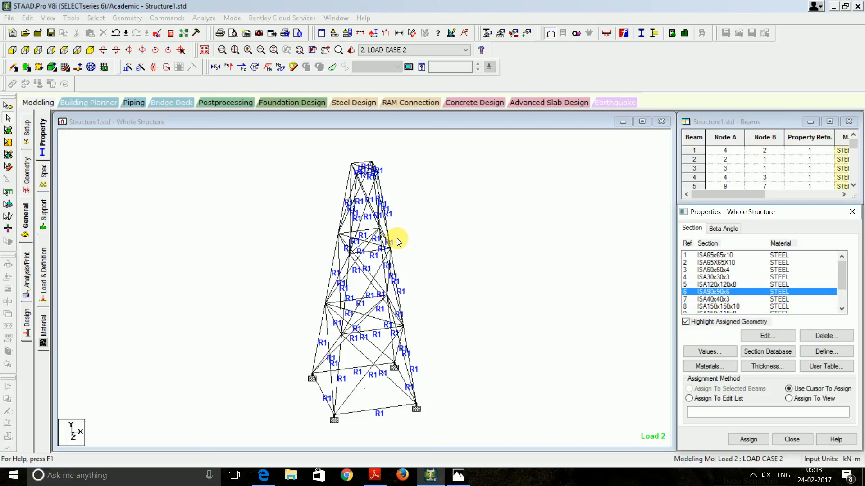
Select vertical beam 10 near the tower top and assign ISA90x90x6 to it
click(425, 239)
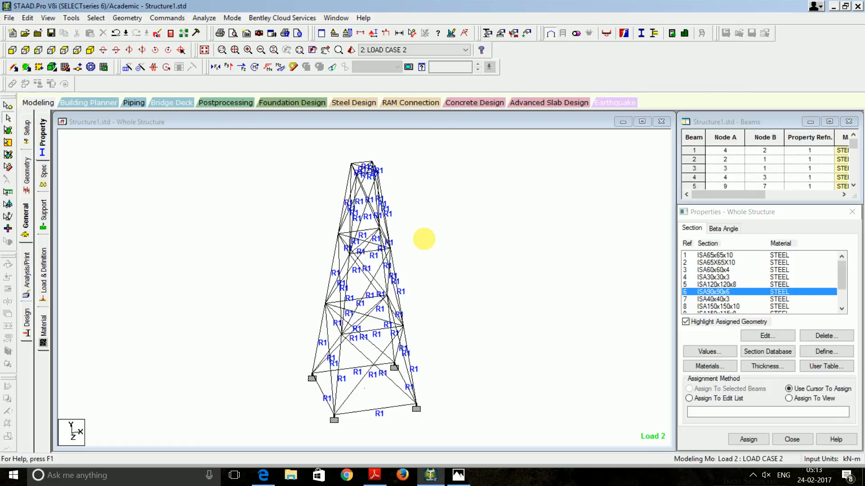
key(Left)
key(Left)
key(Left)
key(Left)
key(Left)
key(Left)
key(Left)
key(Left)
key(Left)
key(Left)
key(Left)
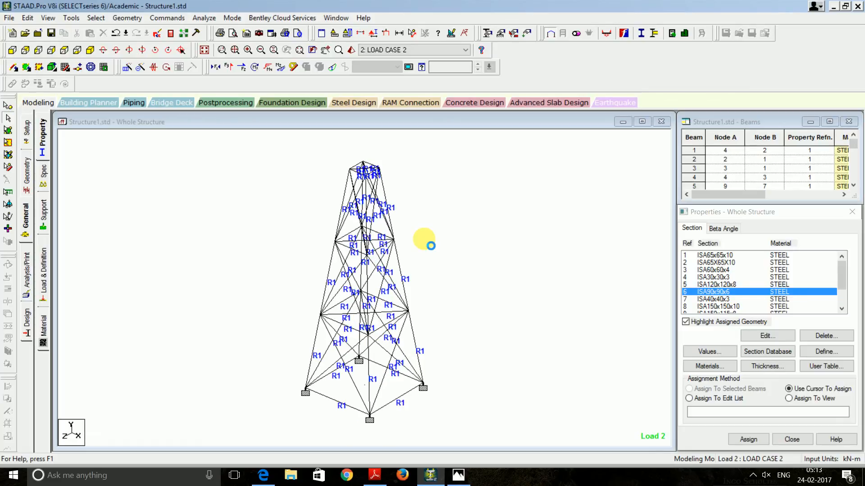
click(366, 207)
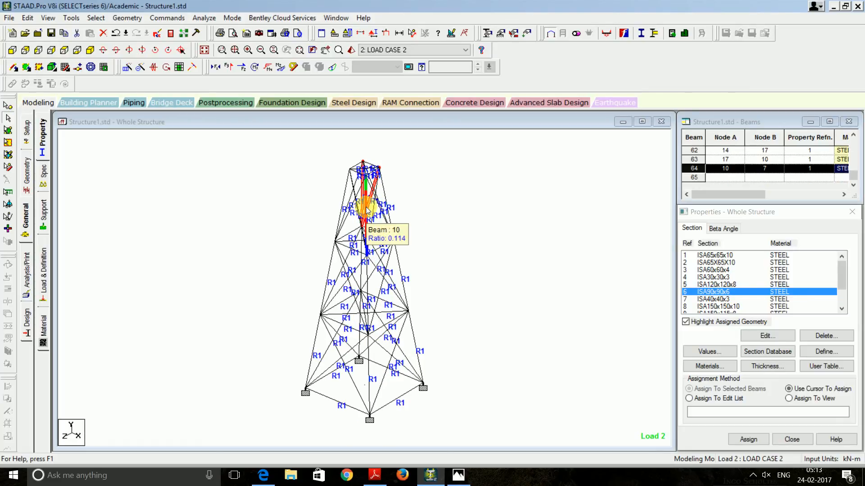
click(392, 201)
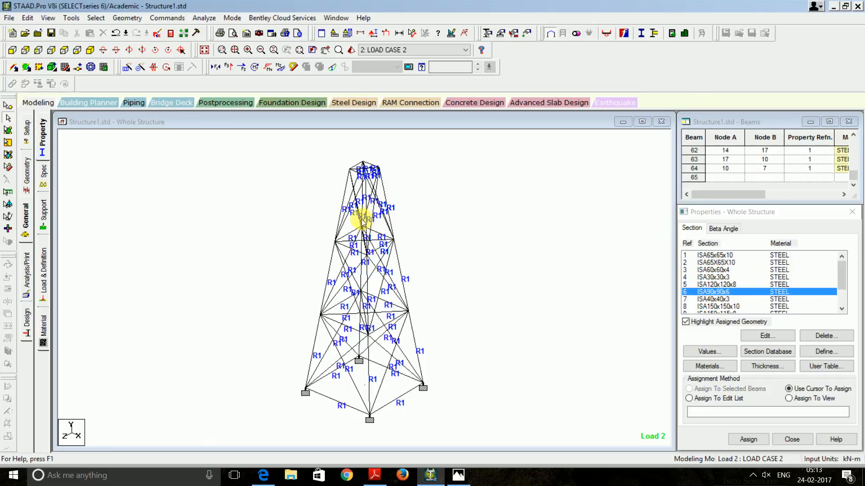
scroll(373, 199, up, 4)
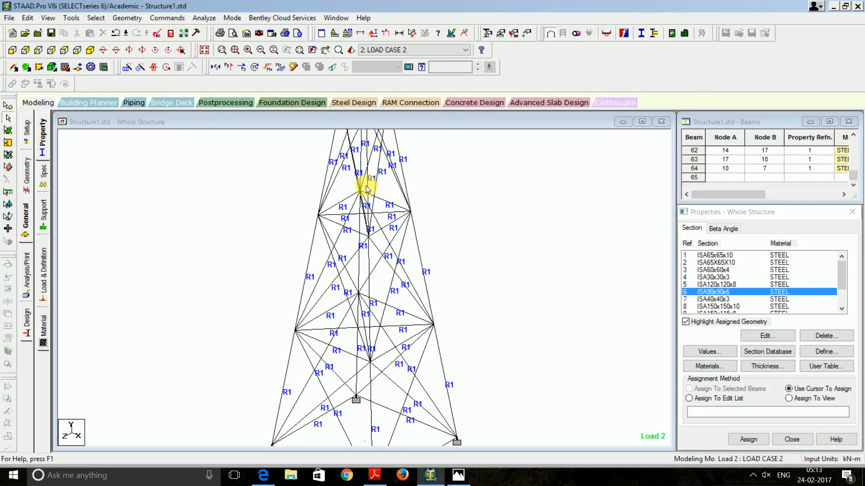
click(369, 190)
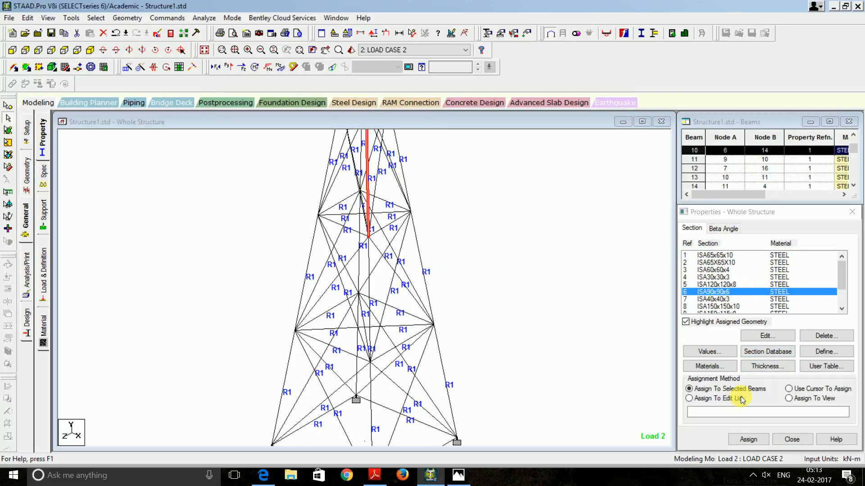
click(751, 443)
Confirm ISA90x90x6 on beam 10, then save and rerun the analysis with 0 errors
click(772, 361)
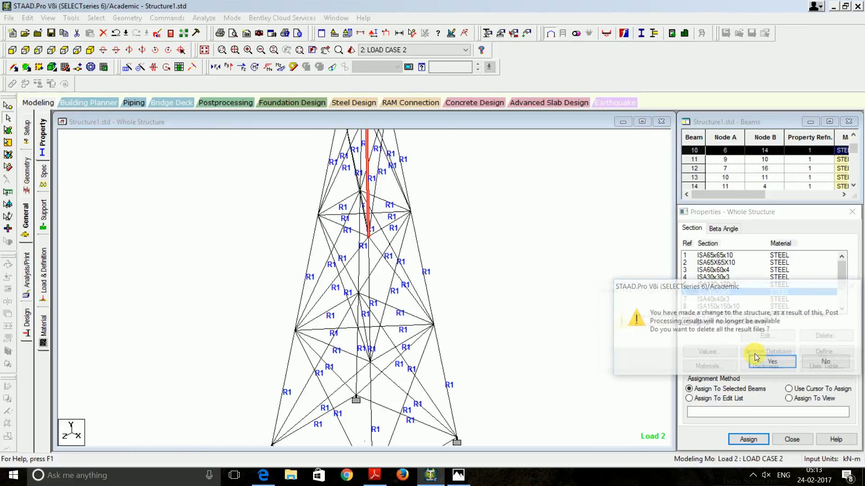
click(774, 362)
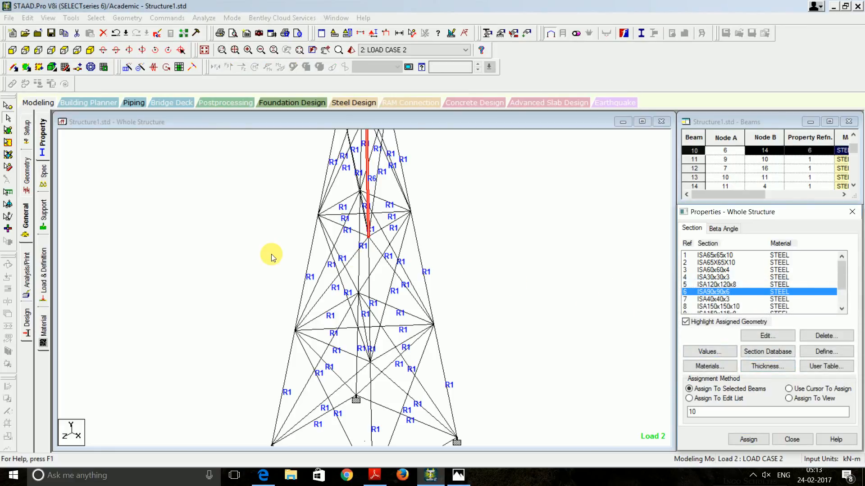
click(203, 18)
click(225, 30)
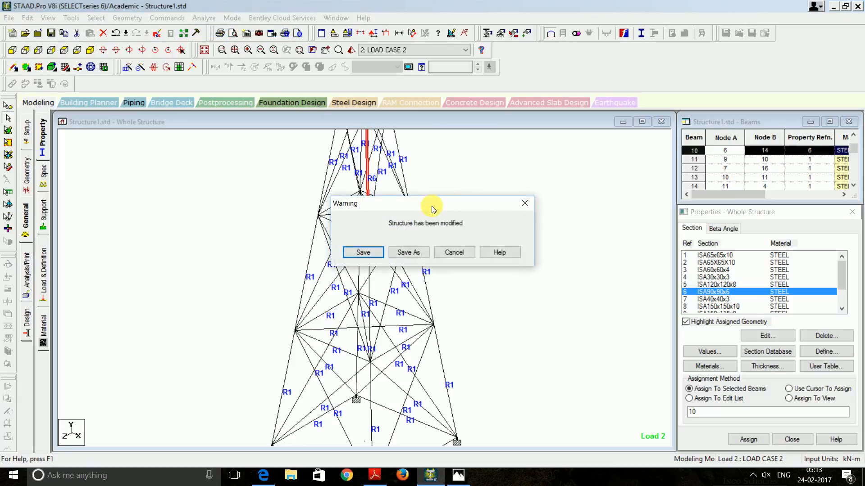
click(378, 252)
click(477, 285)
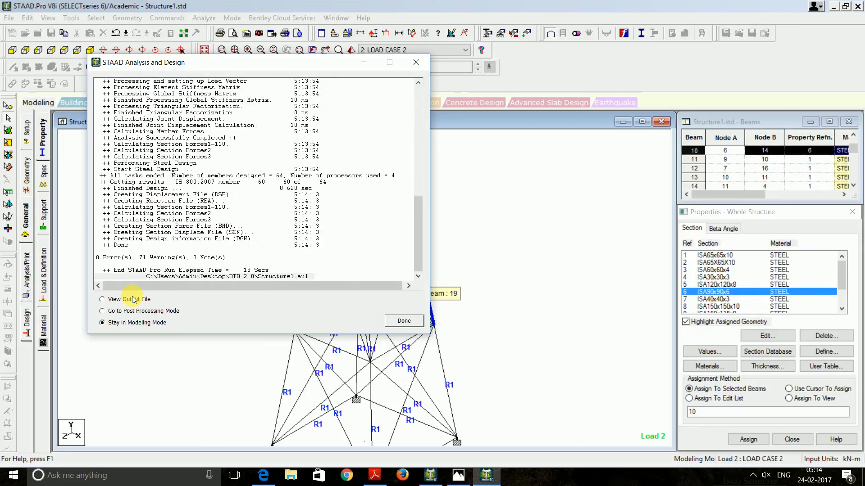
click(399, 319)
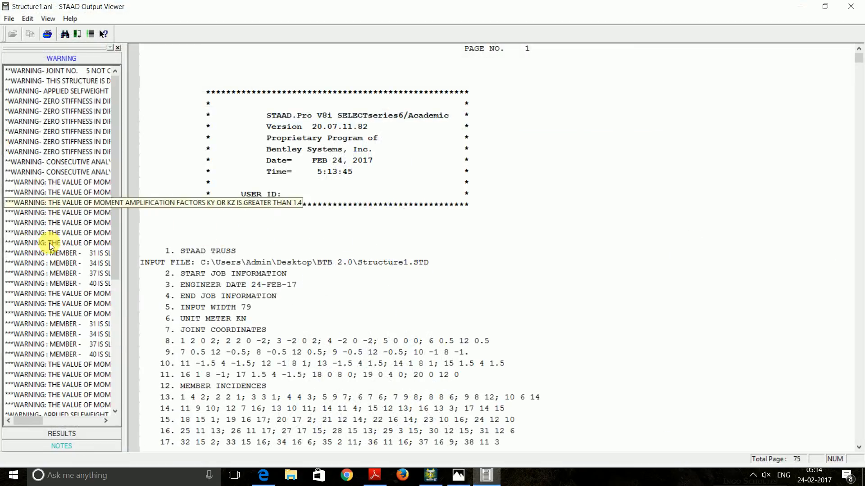
Check the STEEL DESIGN results, where member 10 as ISA90x90x6 fails slenderness at 1.268, then close the report
click(61, 433)
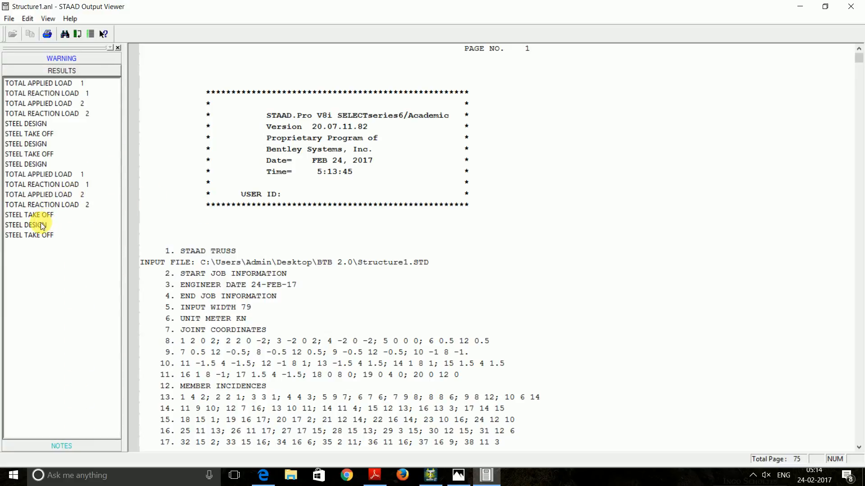
click(43, 226)
scroll(264, 200, down, 8)
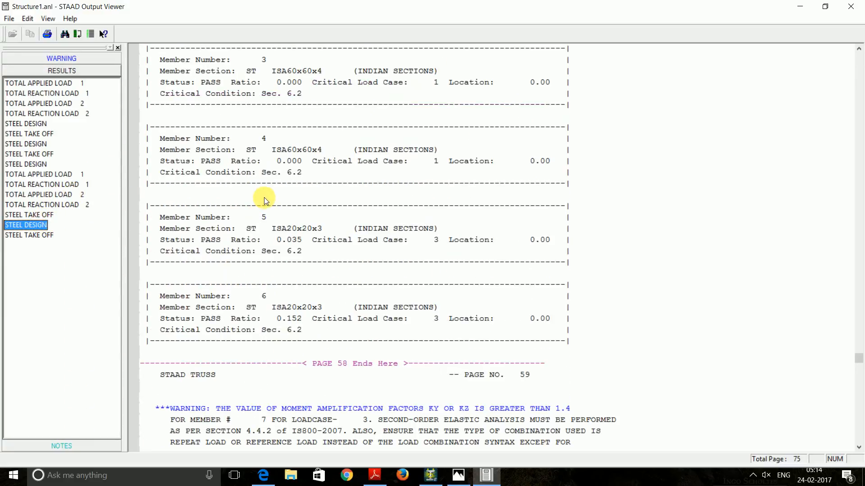
scroll(264, 198, down, 14)
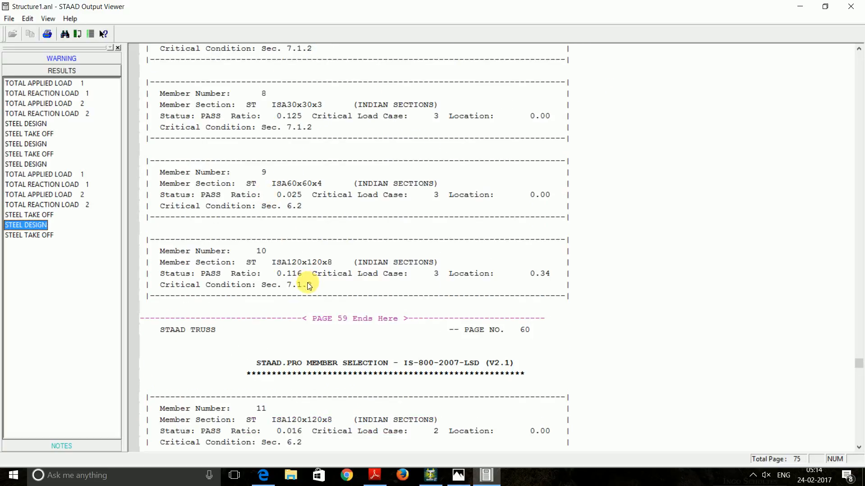
click(40, 124)
scroll(250, 171, down, 10)
scroll(253, 171, down, 9)
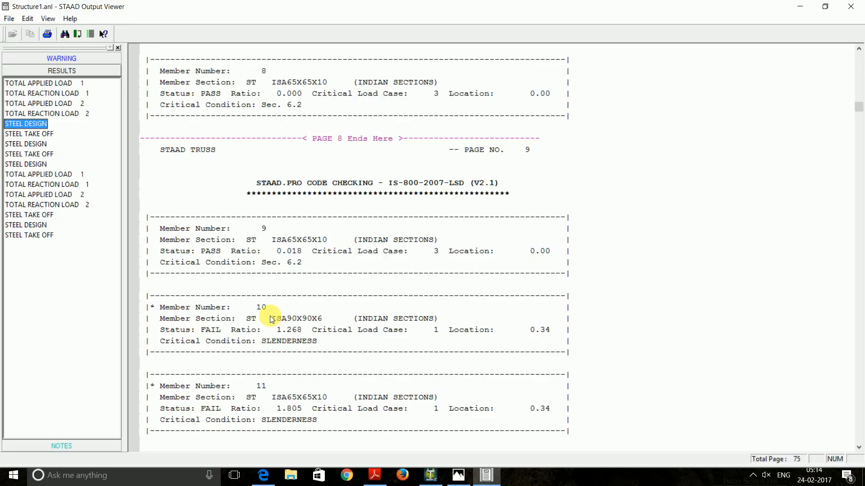
click(851, 6)
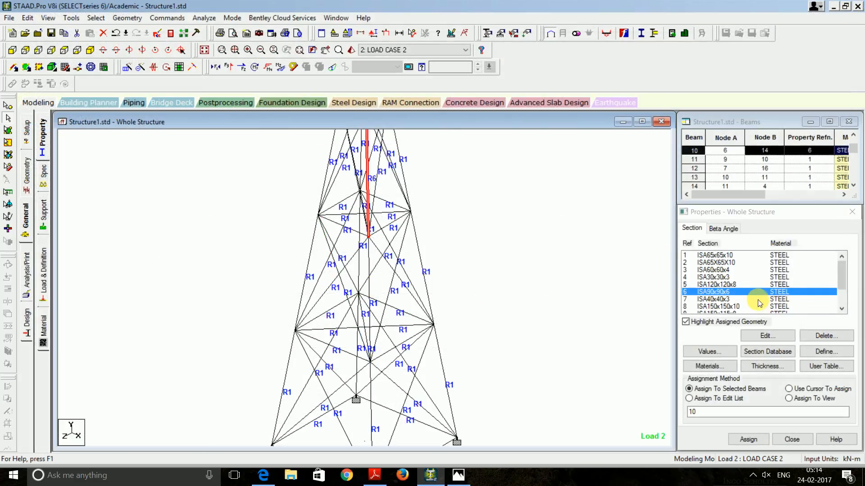
scroll(749, 289, down, 1)
scroll(748, 289, up, 1)
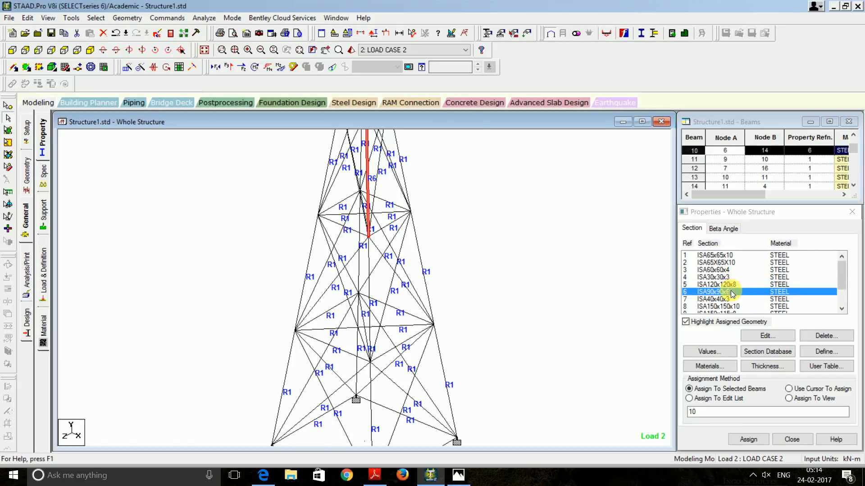
click(842, 309)
click(842, 309)
click(842, 309)
click(842, 310)
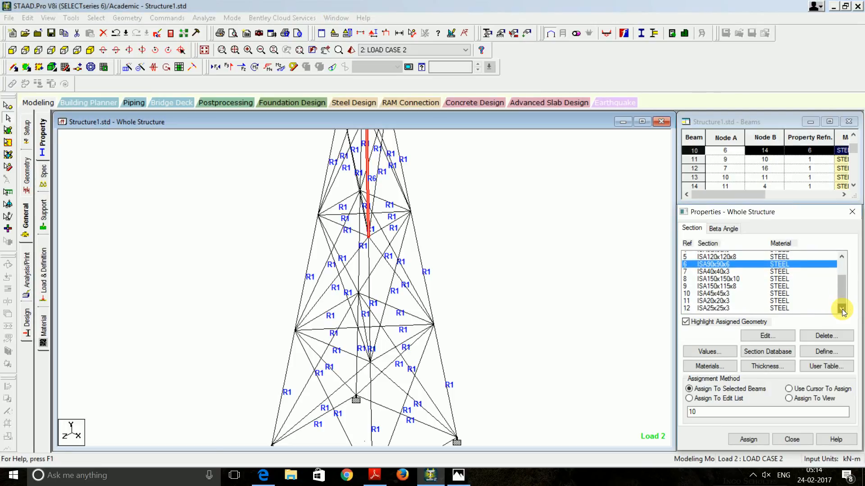
mouse_move(841, 292)
mouse_down()
mouse_move(837, 270)
mouse_move(837, 288)
mouse_up()
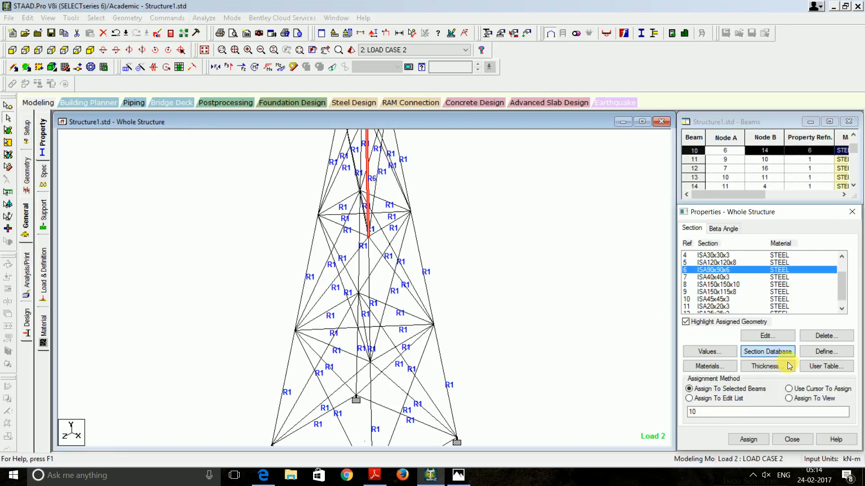
Open the section database and expand the Indian angle tables
click(753, 352)
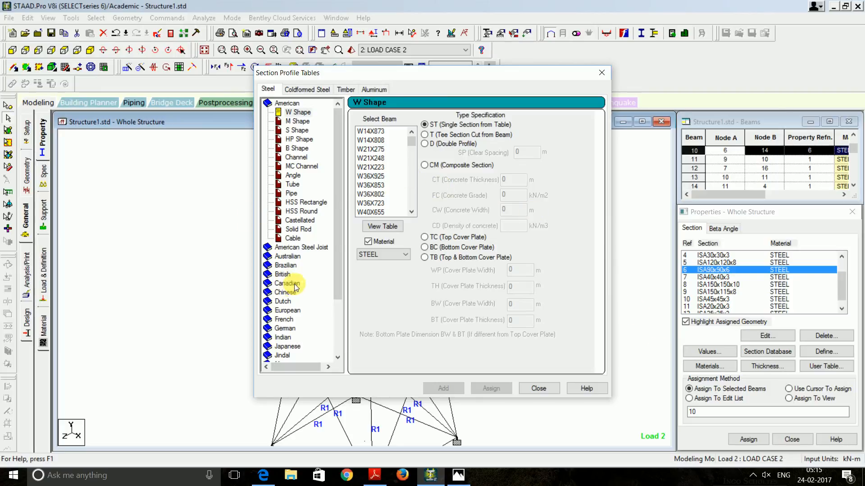
scroll(334, 255, down, 3)
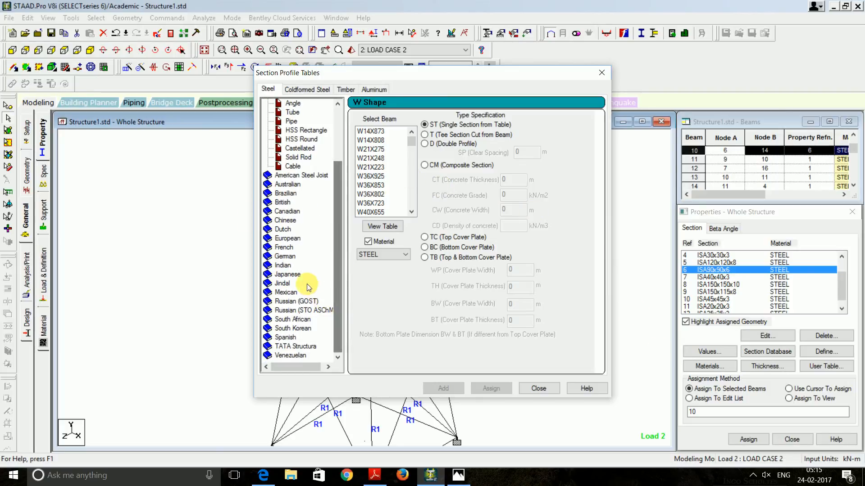
double_click(288, 265)
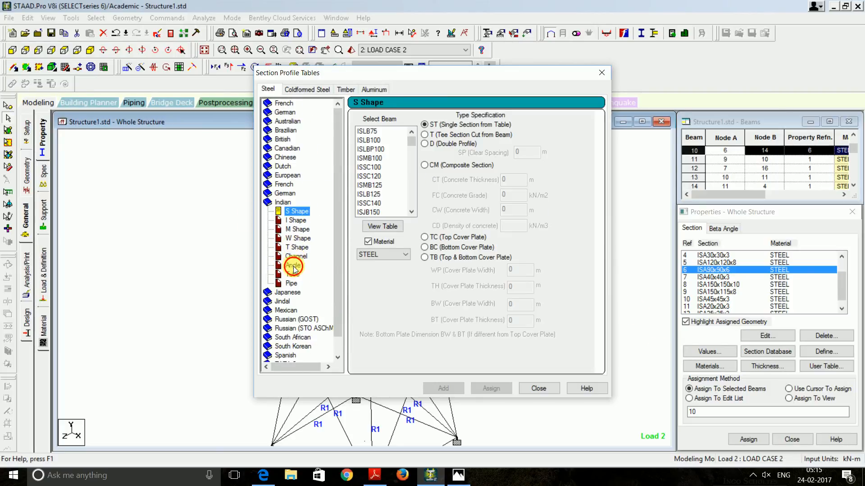
click(293, 265)
scroll(411, 162, down, 5)
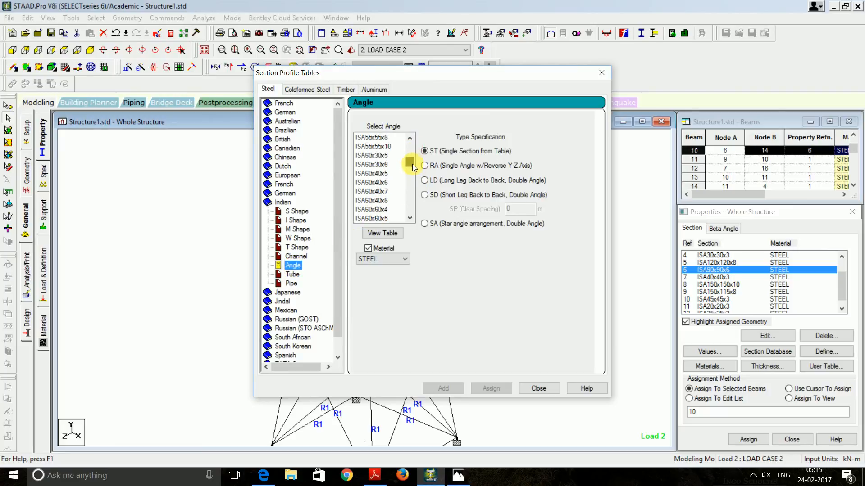
drag(412, 164, 410, 183)
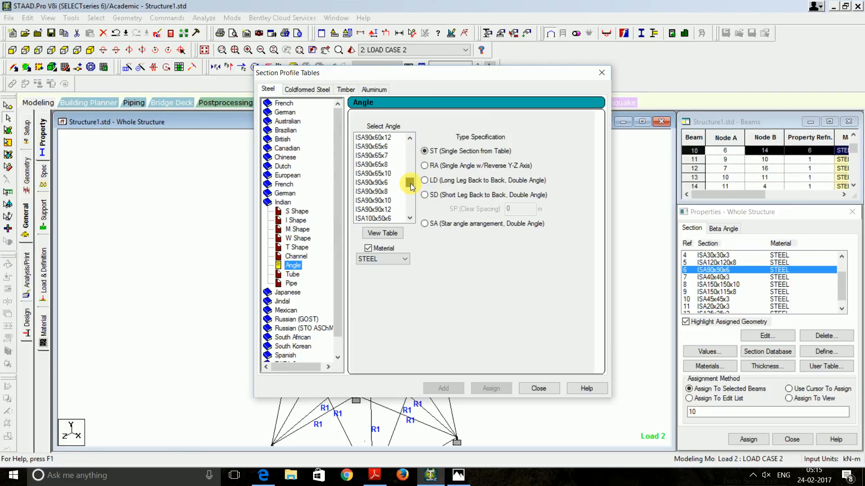
Select ISA100x65x10 and add it as section property 13
click(407, 219)
click(406, 219)
click(407, 219)
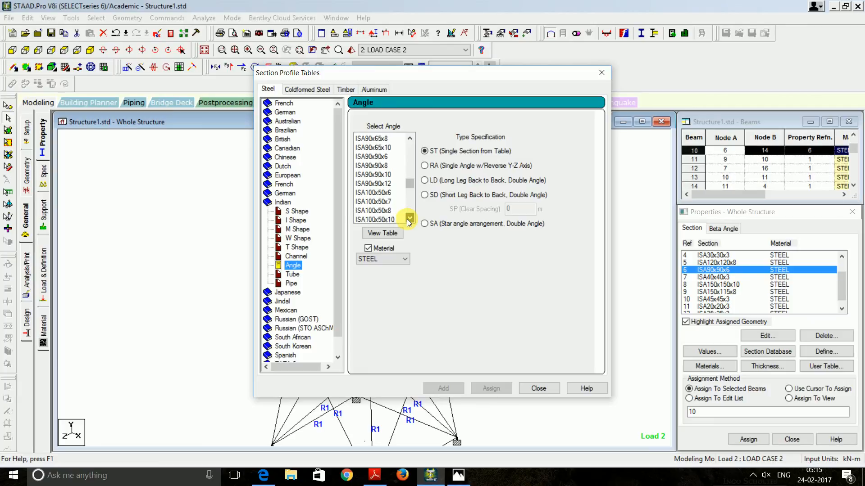
click(407, 219)
click(405, 221)
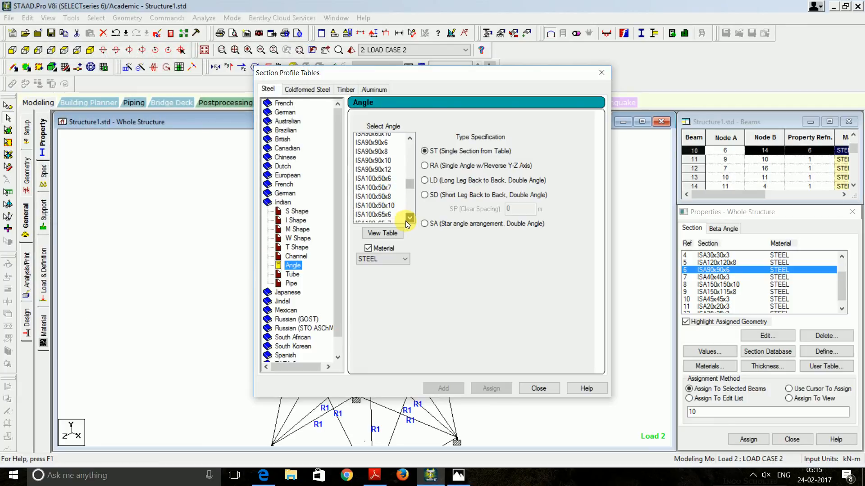
click(407, 219)
click(407, 219)
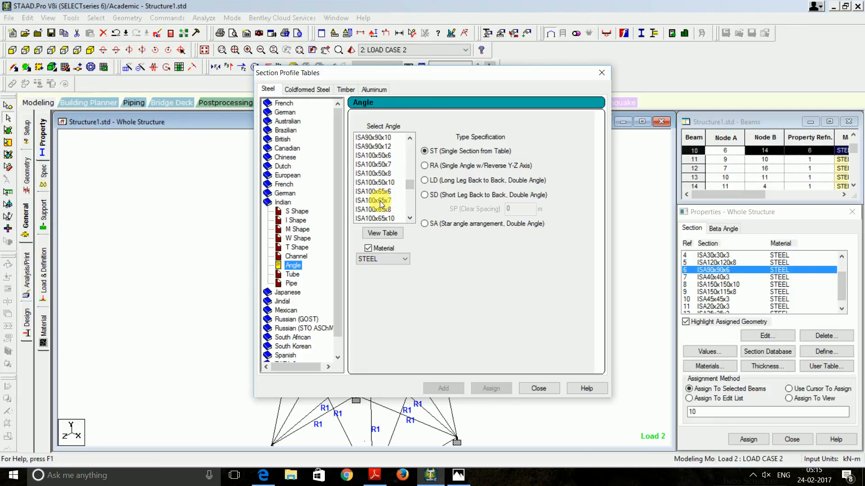
click(391, 220)
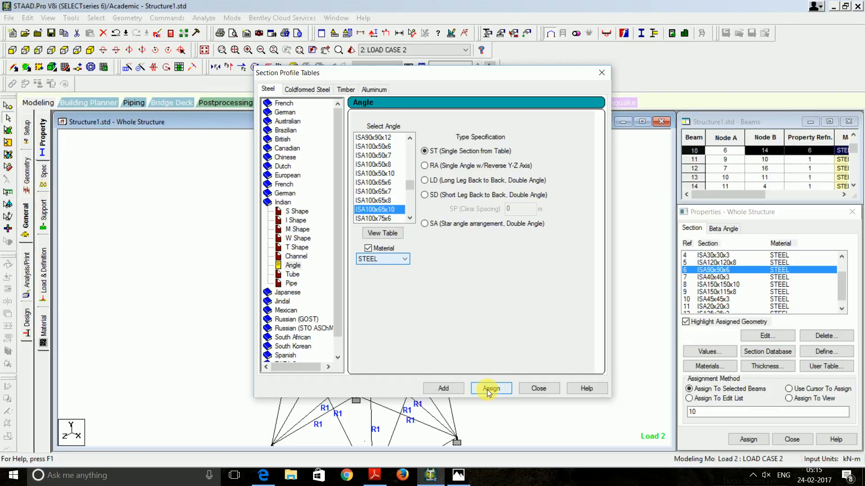
click(445, 388)
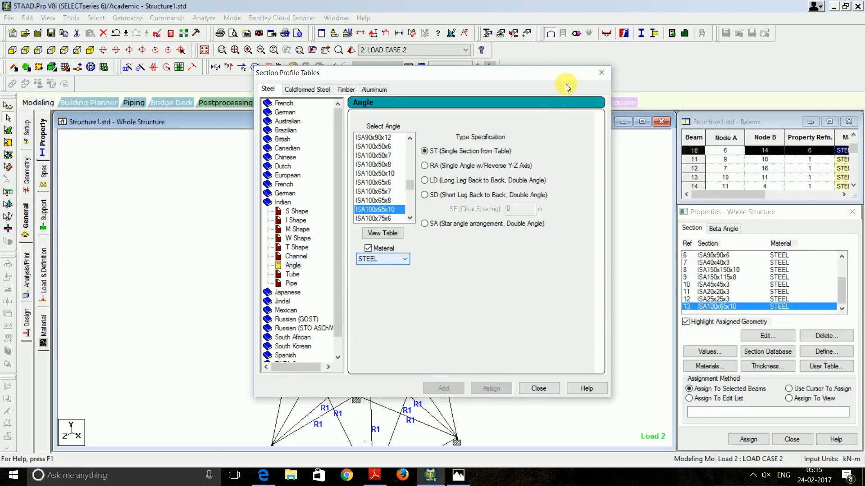
click(602, 75)
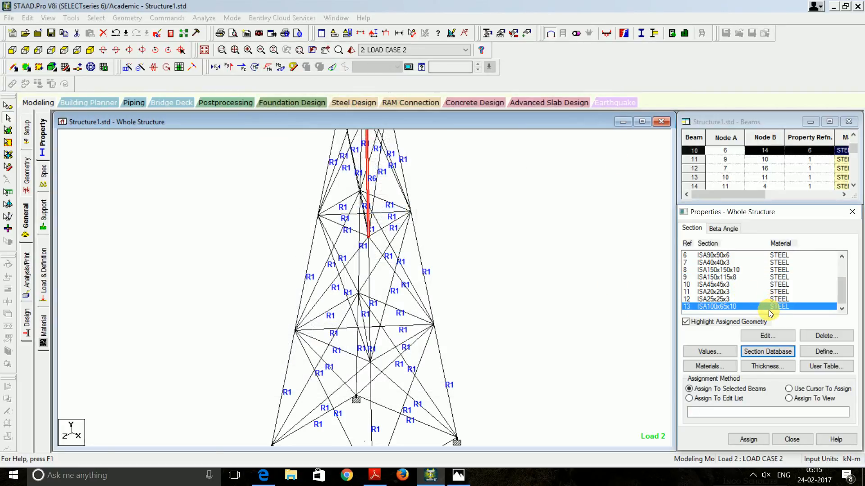
Assign ISA100x65x10 (R13) to beam 10, accepting deletion of the old results
click(748, 440)
click(782, 339)
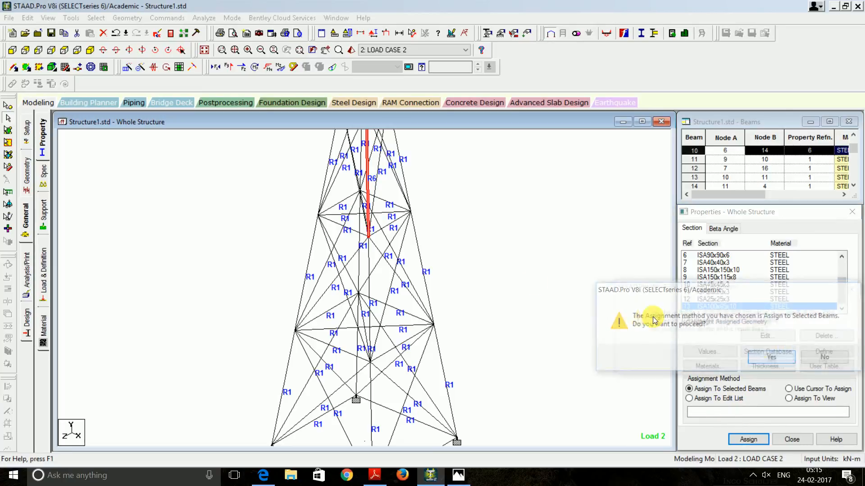
click(773, 362)
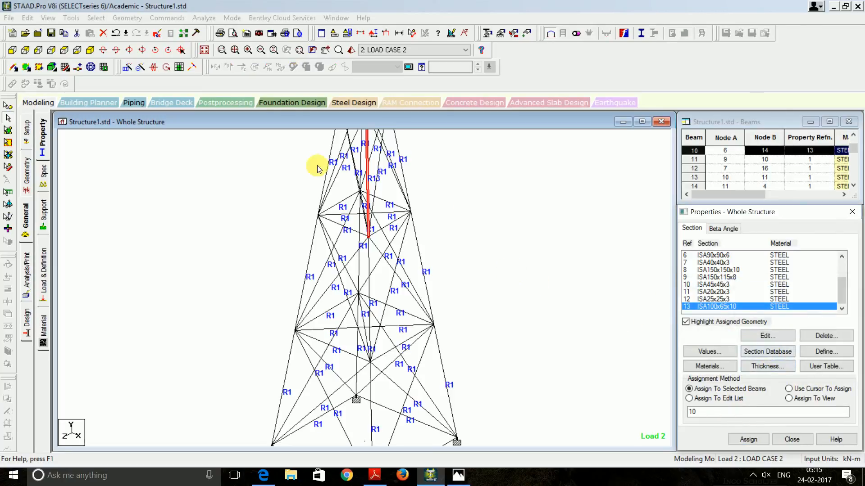
Save and rerun the analysis, finishing with 0 errors and 71 warnings, and view the output file
click(203, 17)
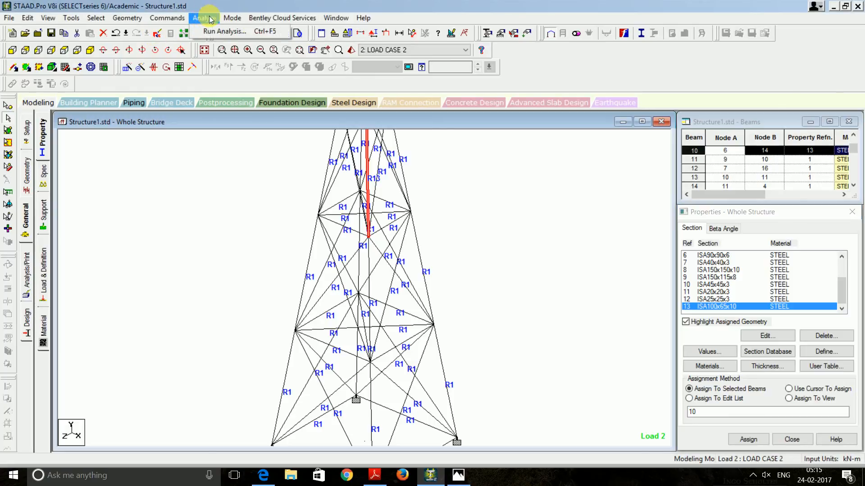
click(221, 31)
click(360, 250)
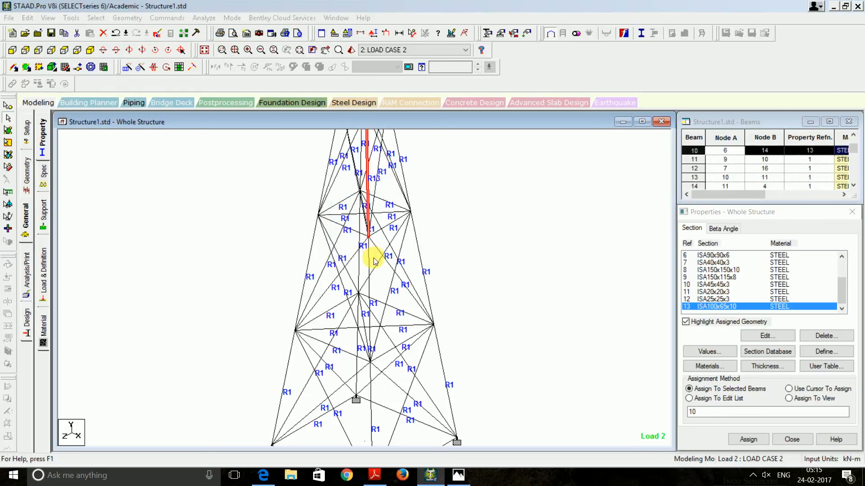
click(476, 284)
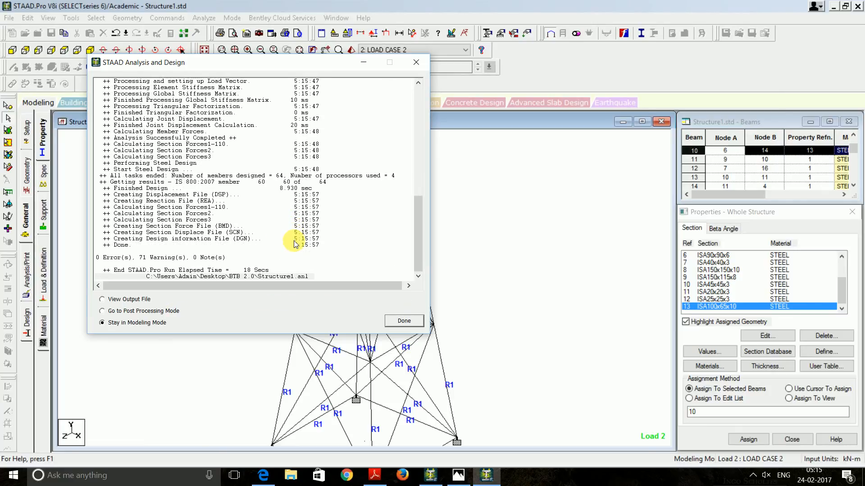
click(133, 298)
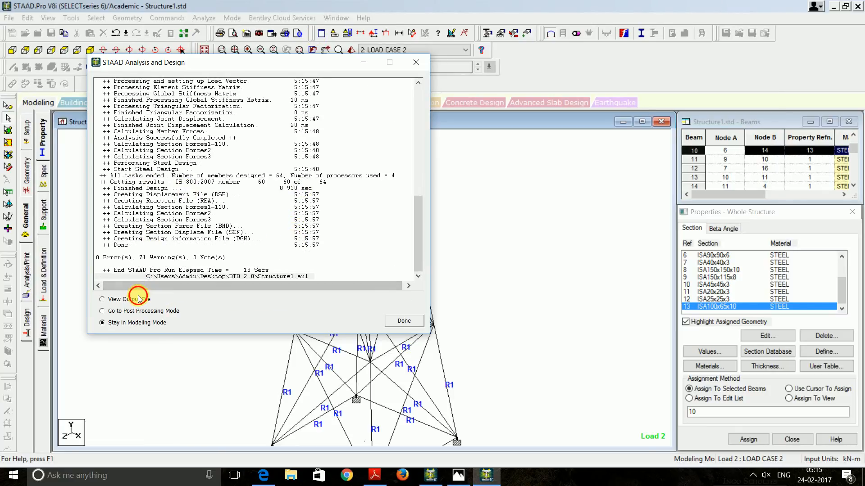
click(404, 321)
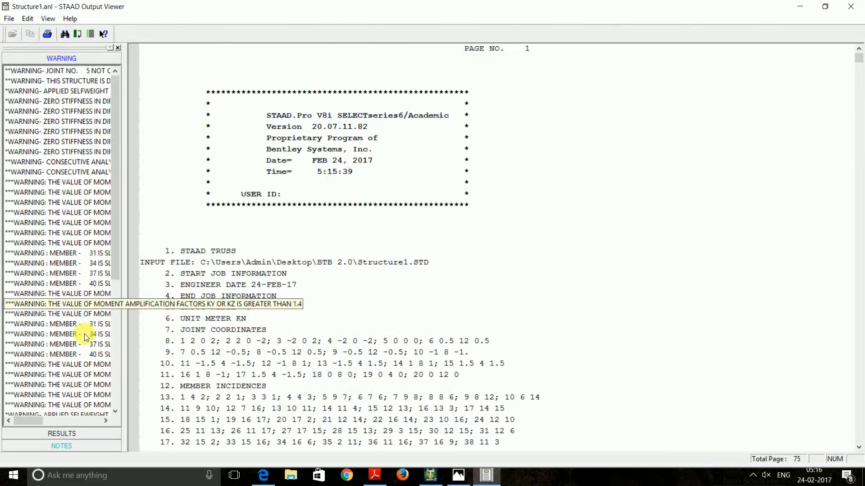
Check the STEEL DESIGN code check, where member 10 as ISA100X65X10 fails slenderness at 1.624, then close the report
click(16, 433)
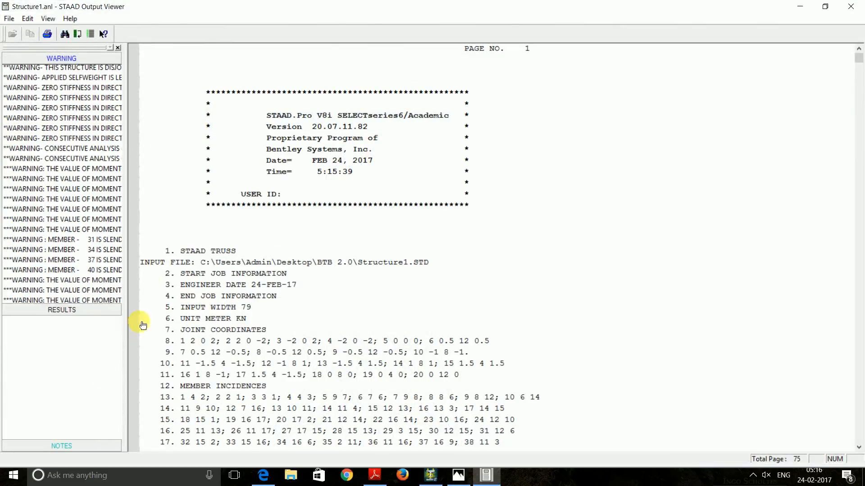
click(39, 124)
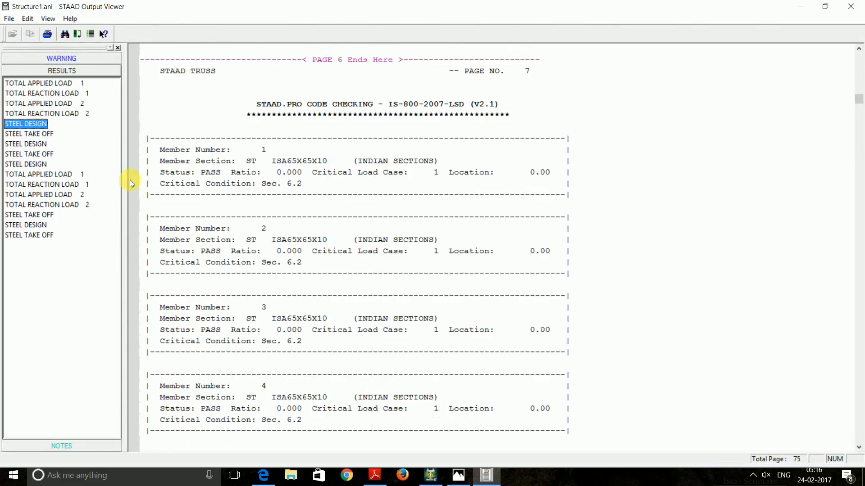
scroll(130, 180, down, 20)
scroll(243, 238, down, 9)
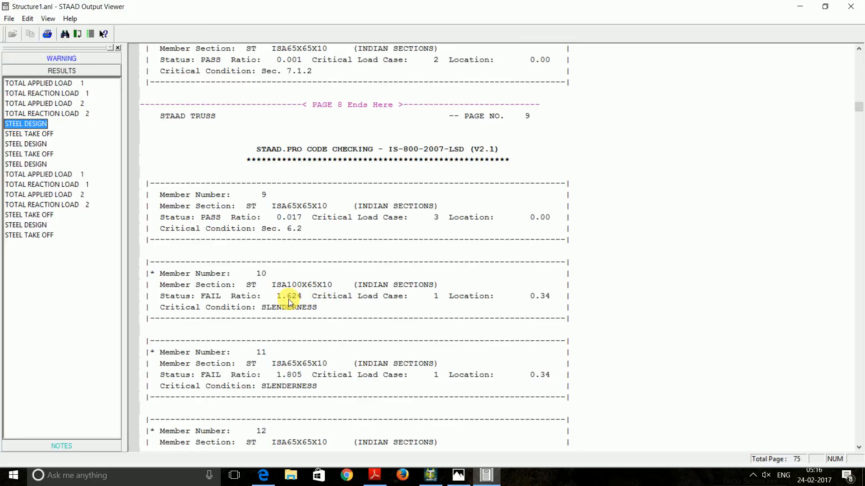
scroll(291, 292, down, 5)
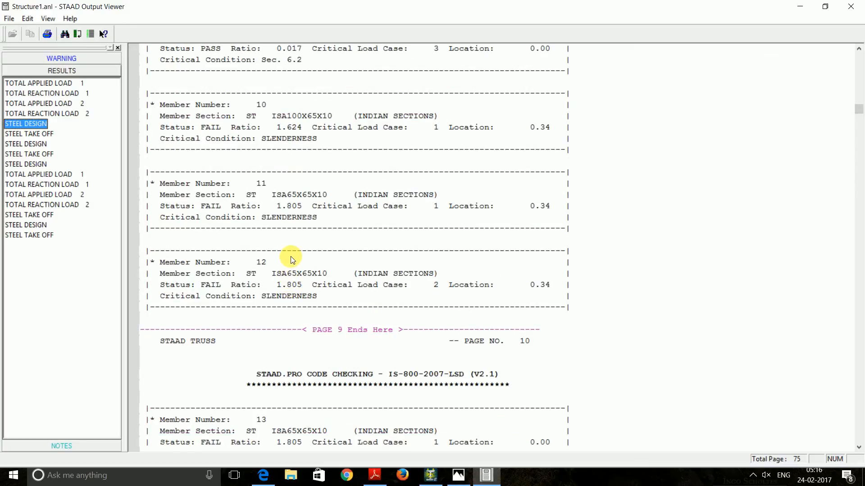
scroll(290, 250, up, 4)
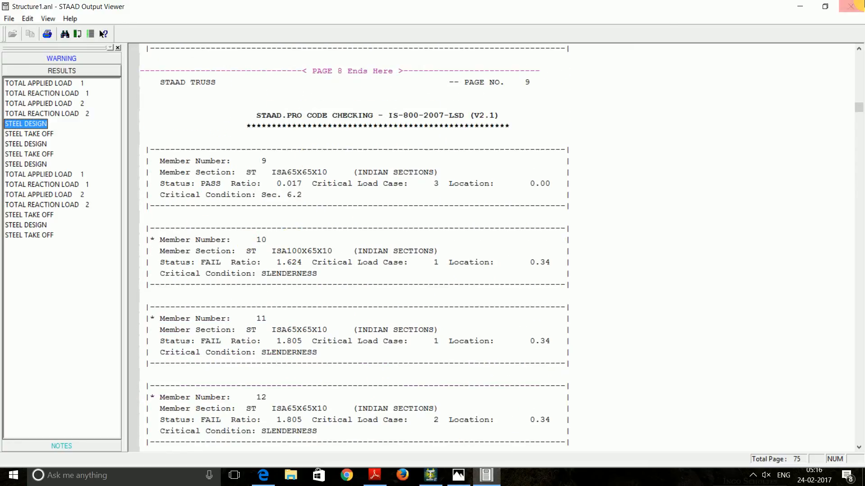
click(851, 5)
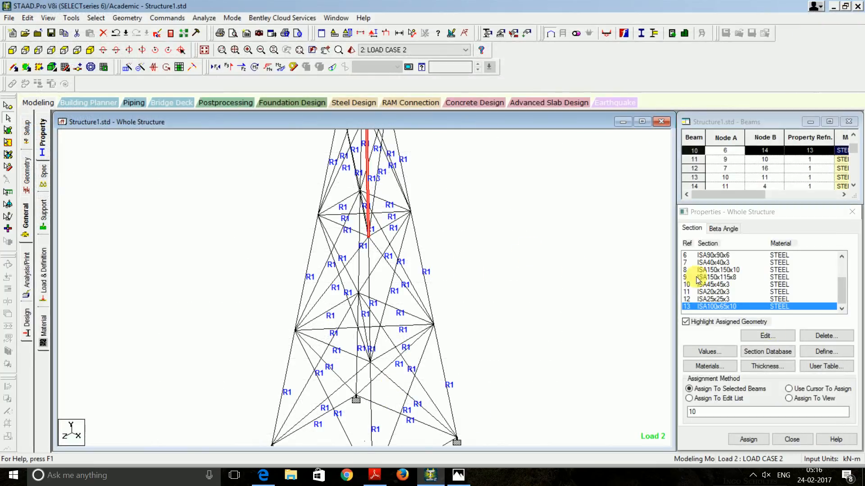
Assign ISA150x115x8 (R9) to member 10 and start a new analysis run
click(841, 310)
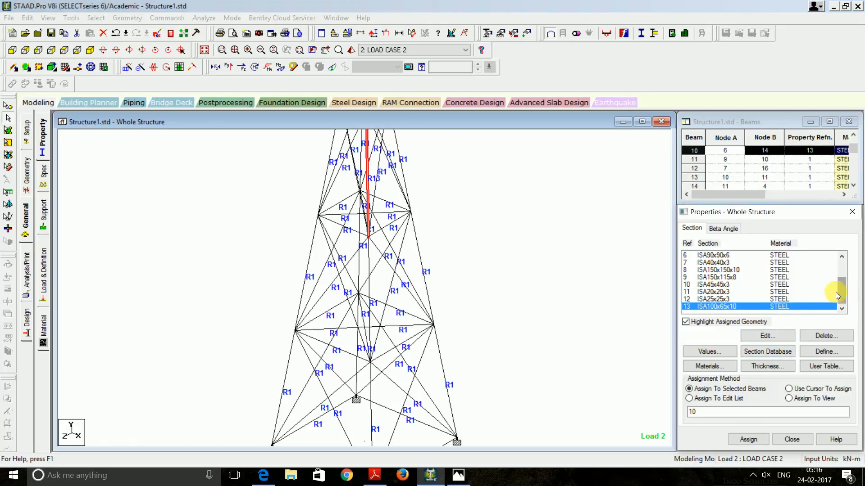
click(729, 278)
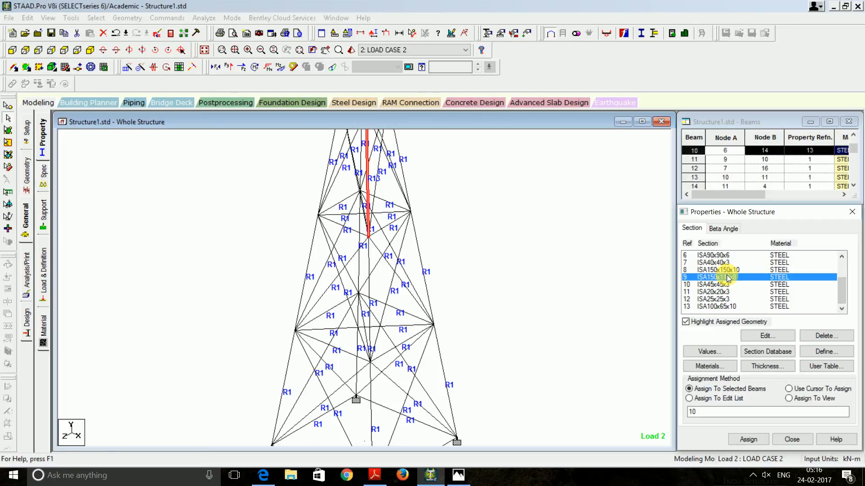
click(368, 193)
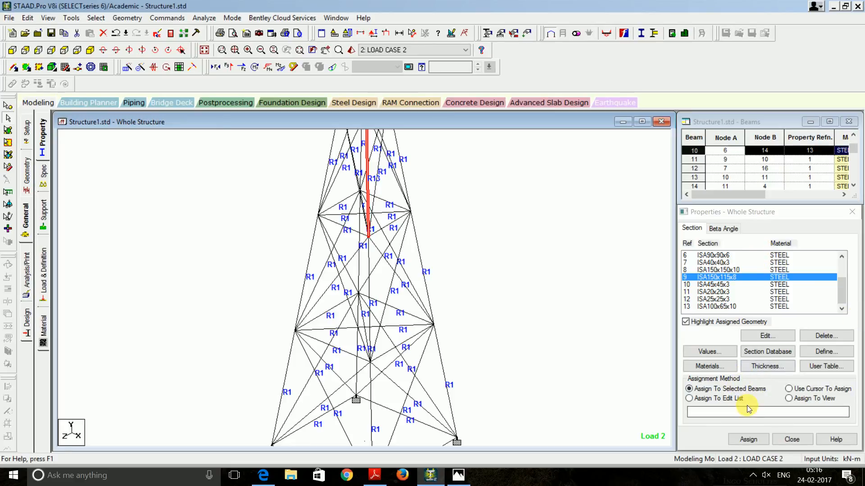
click(748, 439)
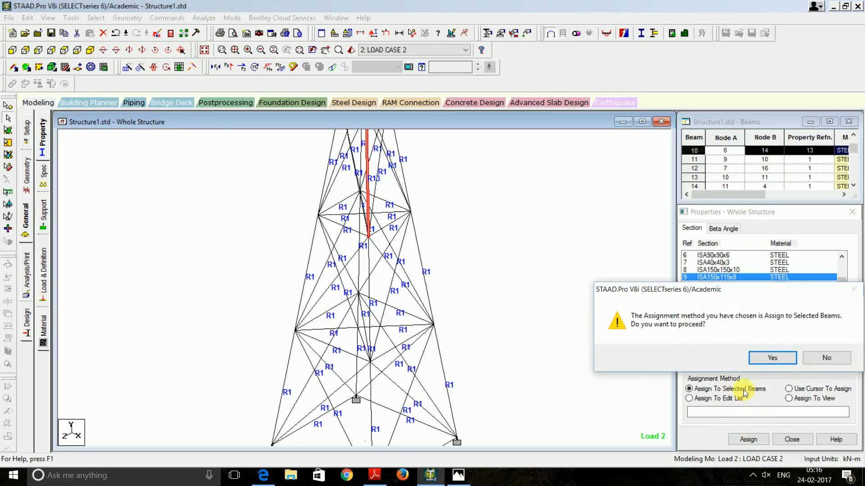
click(760, 361)
click(720, 360)
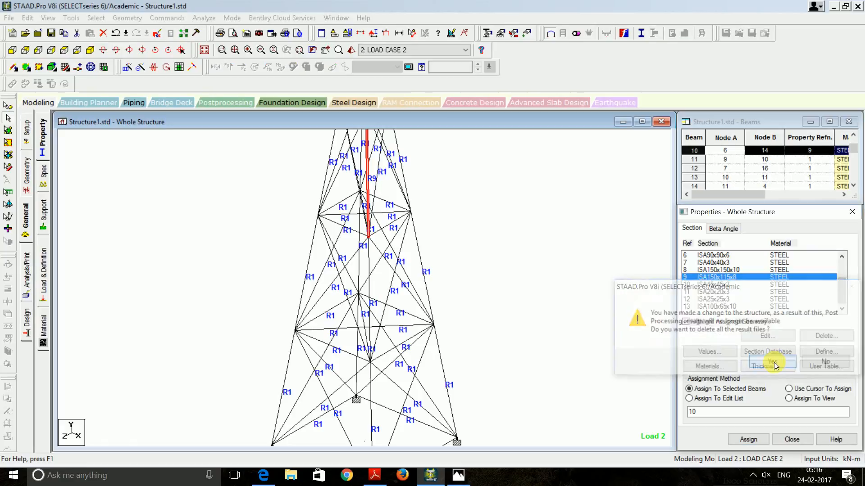
click(204, 17)
click(217, 32)
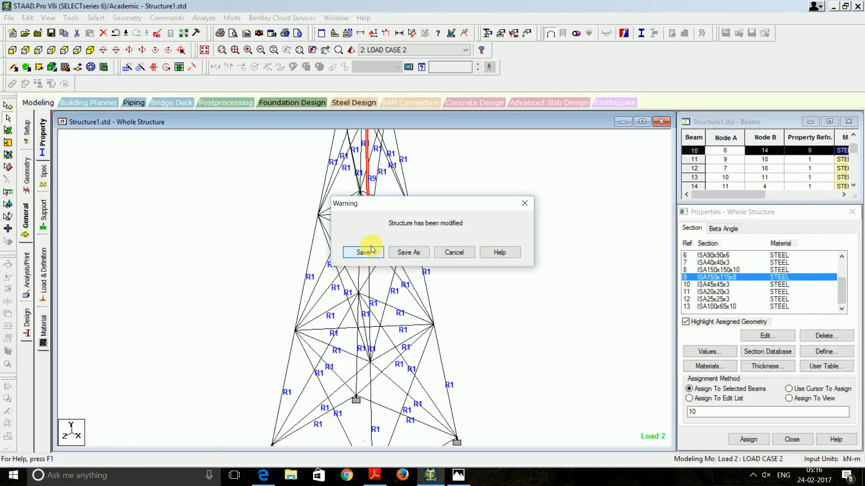
Save the structure and rerun the analysis to 0 errors and 74 warnings, choosing to view the output file
click(362, 251)
click(473, 282)
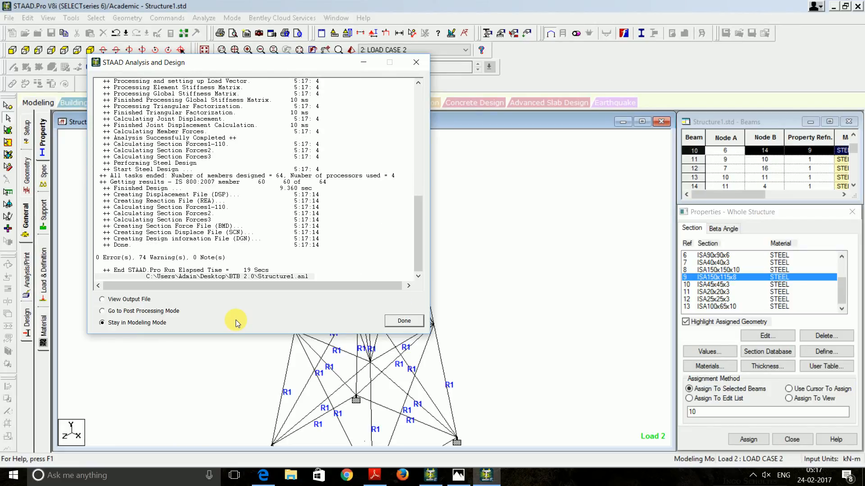
click(141, 300)
Check the STEEL DESIGN results: member 10 as ISA150X115X8 passes at ratio 0.066; close the viewer
click(399, 325)
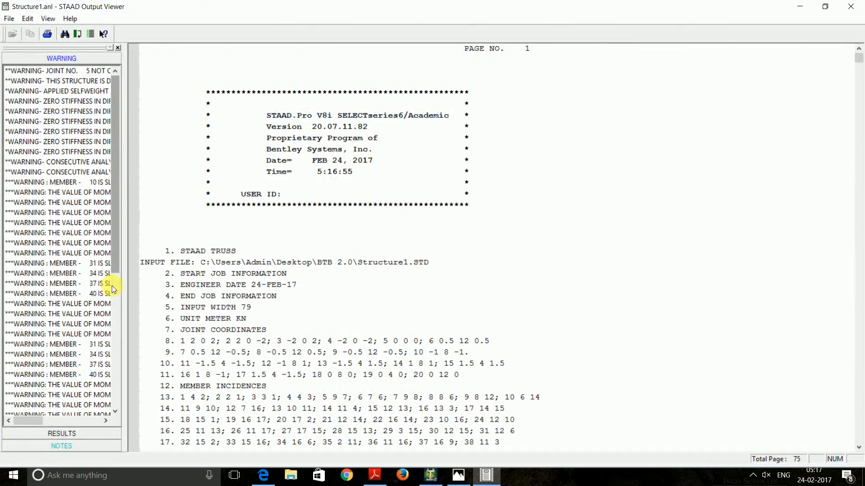
click(71, 437)
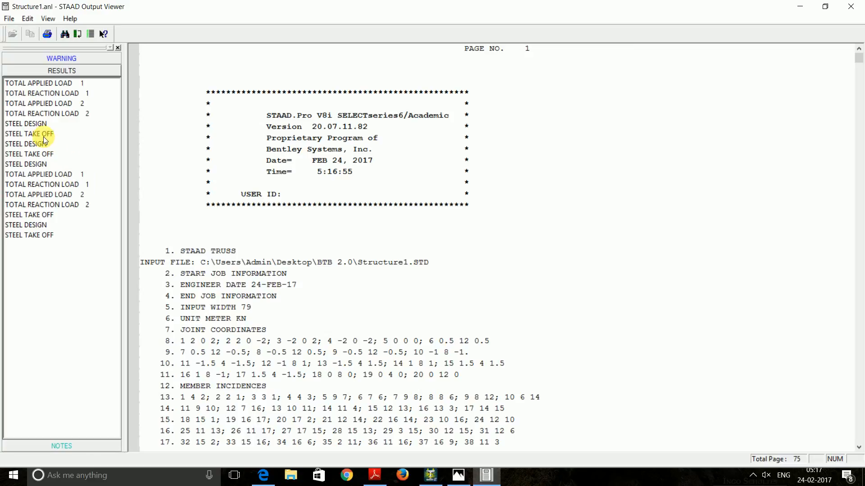
click(40, 125)
scroll(275, 288, down, 14)
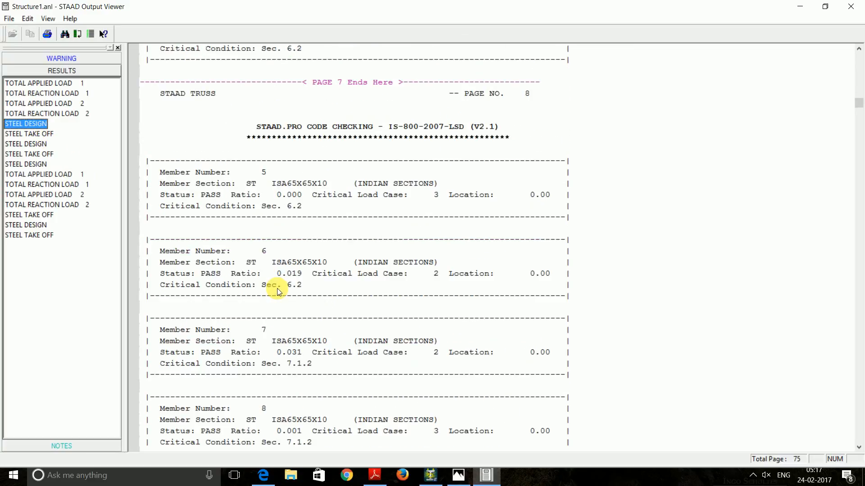
scroll(282, 292, down, 7)
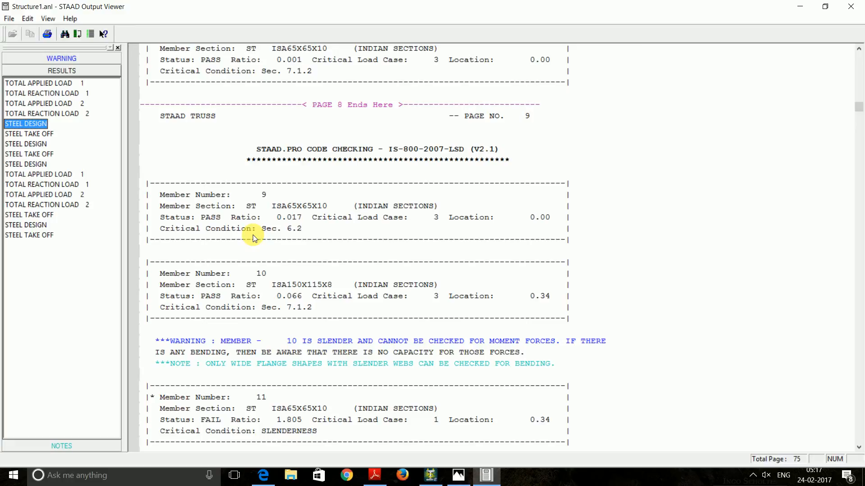
click(860, 5)
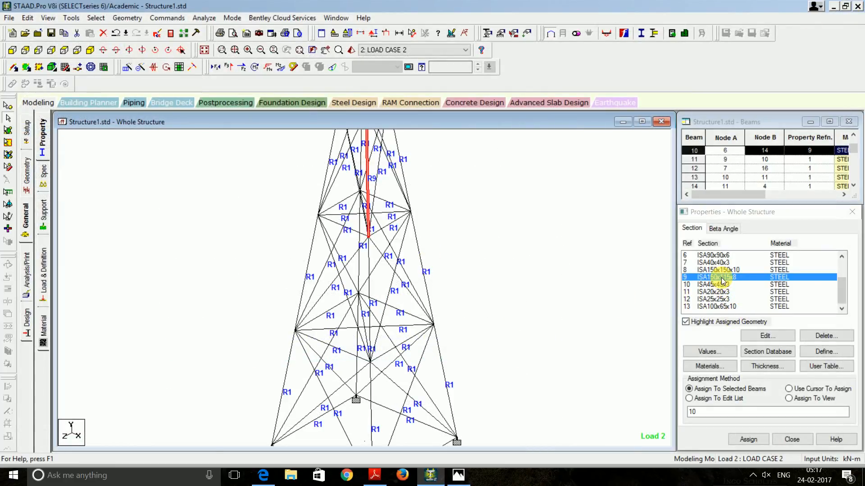
Open the full angle dimension table from section ISA100x65x10
click(714, 308)
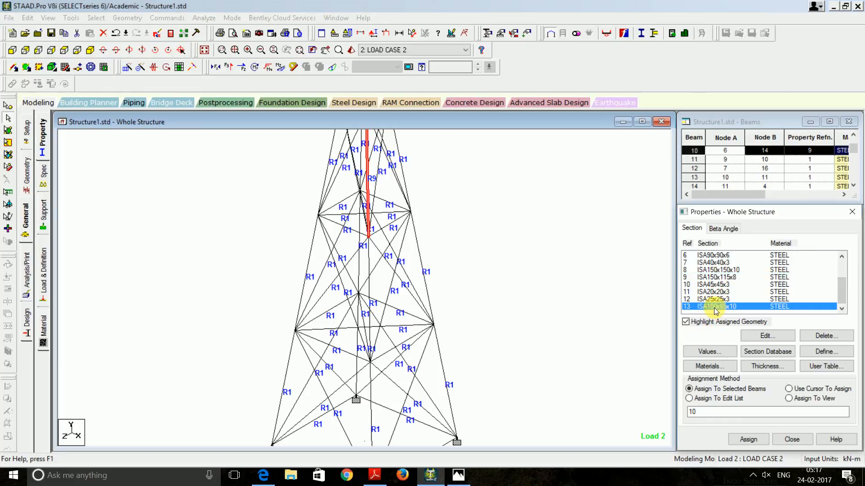
double_click(715, 307)
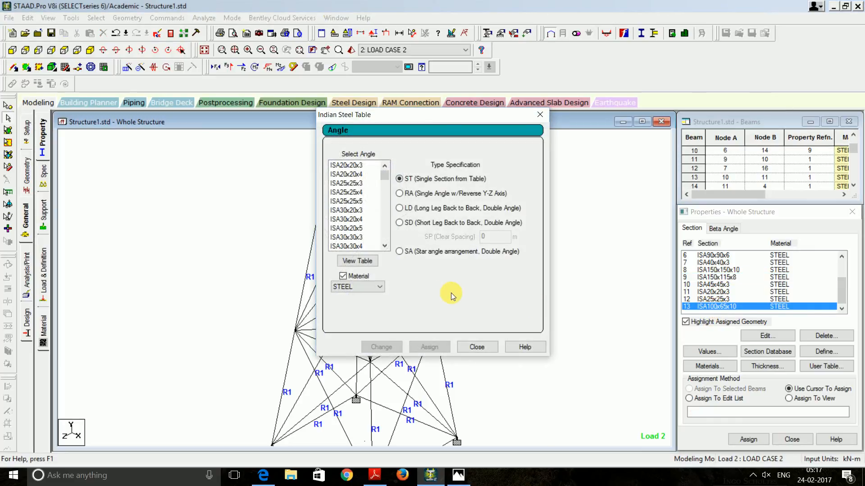
click(366, 289)
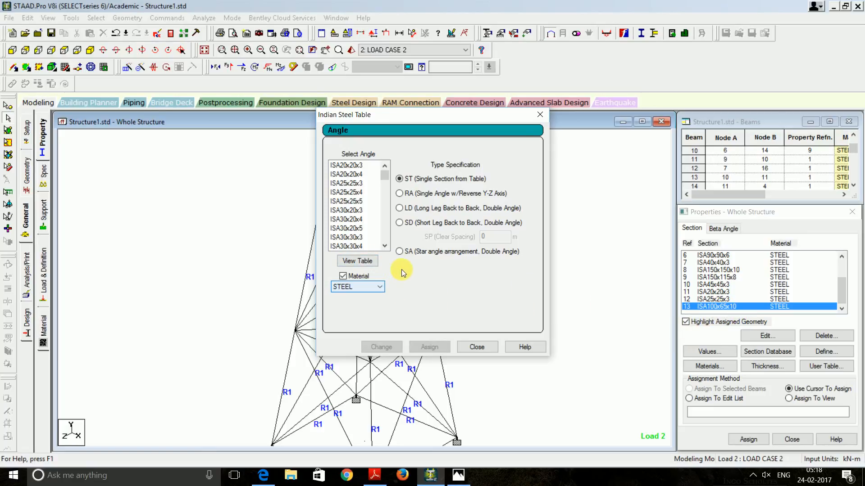
click(368, 262)
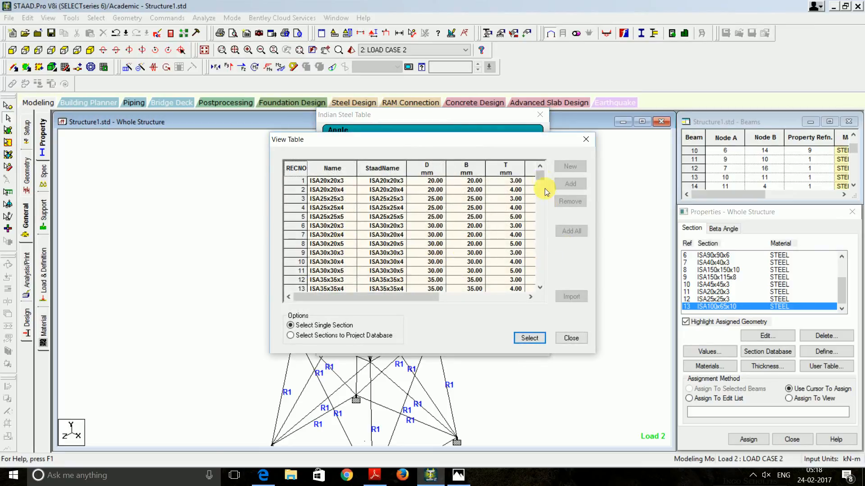
Compare the properties of the ISA100x65x10 and ISA150x115x8 rows in the angle table
drag(539, 174, 539, 239)
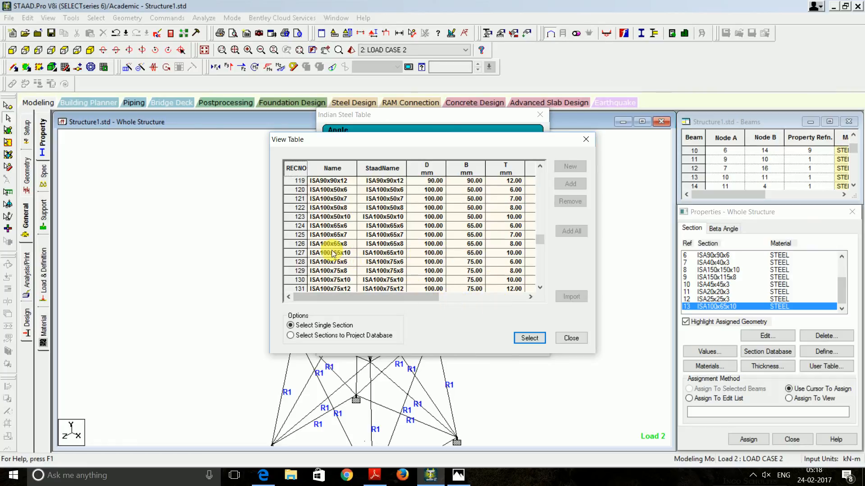
click(307, 255)
drag(413, 301, 519, 297)
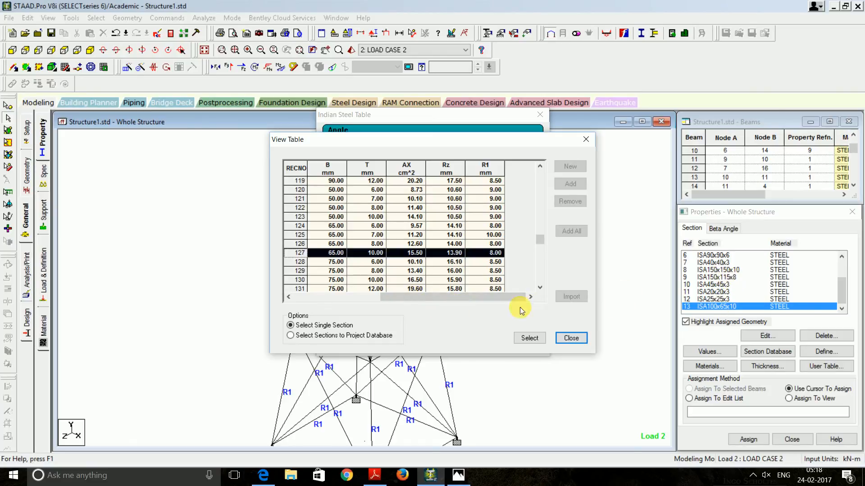
drag(386, 297, 277, 296)
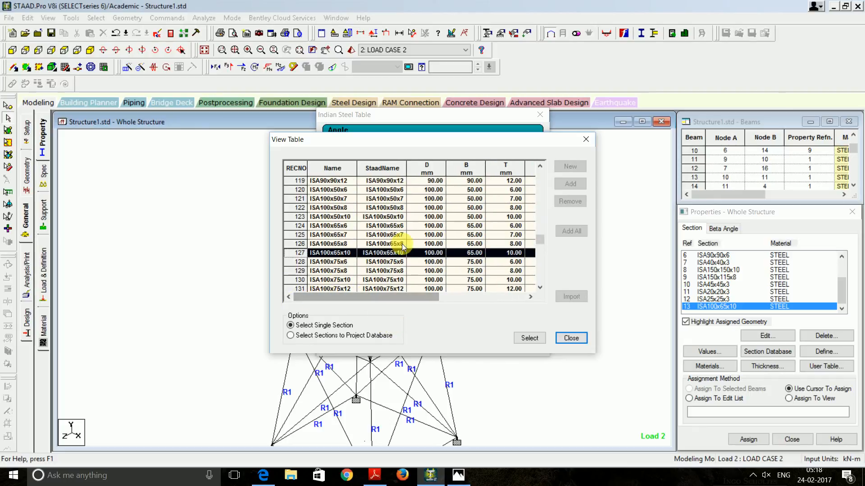
drag(539, 242, 541, 269)
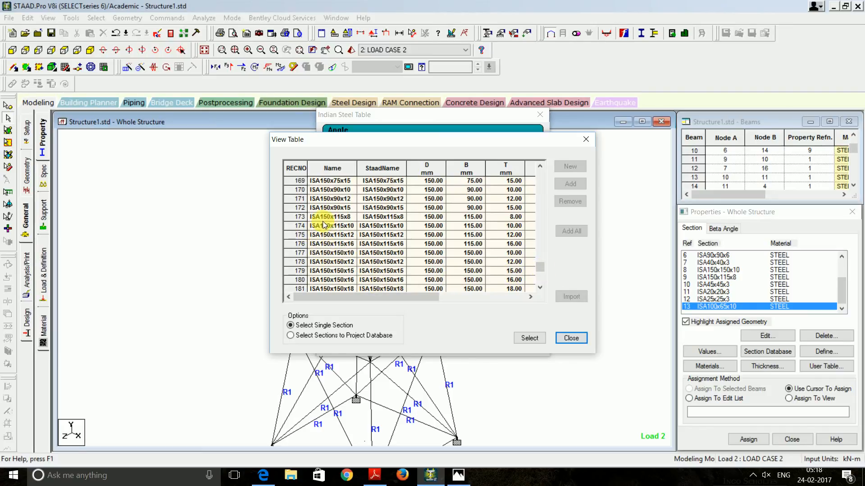
click(301, 217)
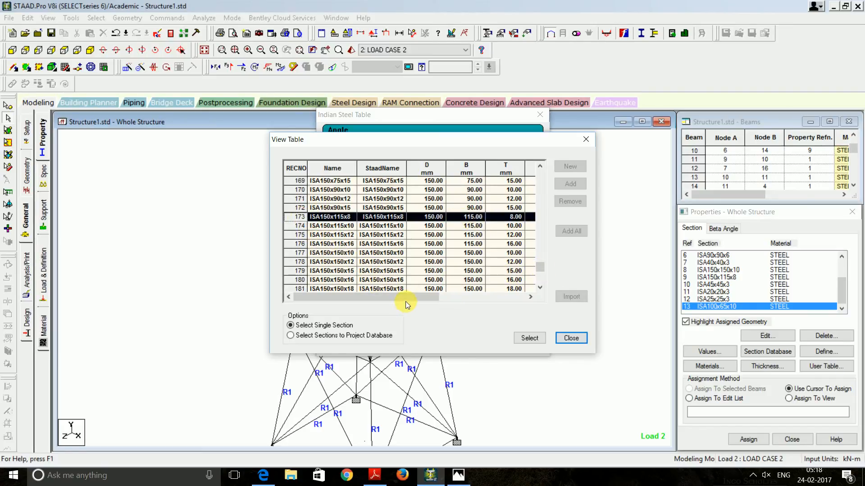
drag(412, 298, 501, 298)
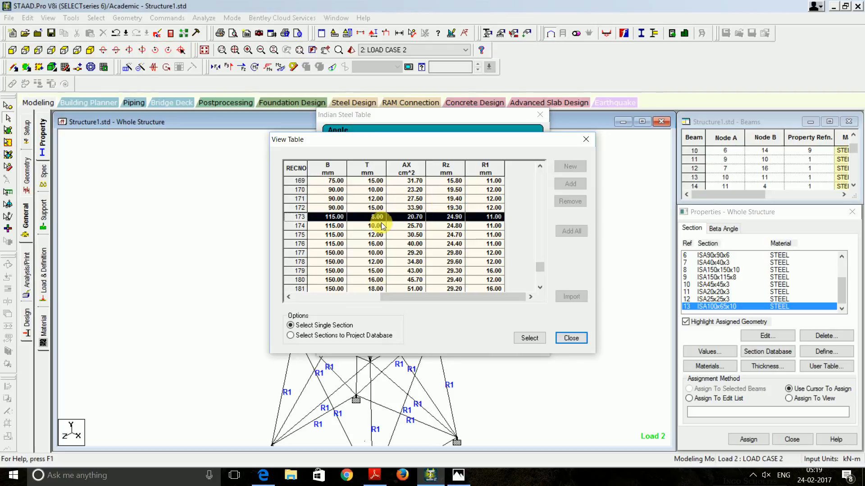
drag(403, 296, 285, 315)
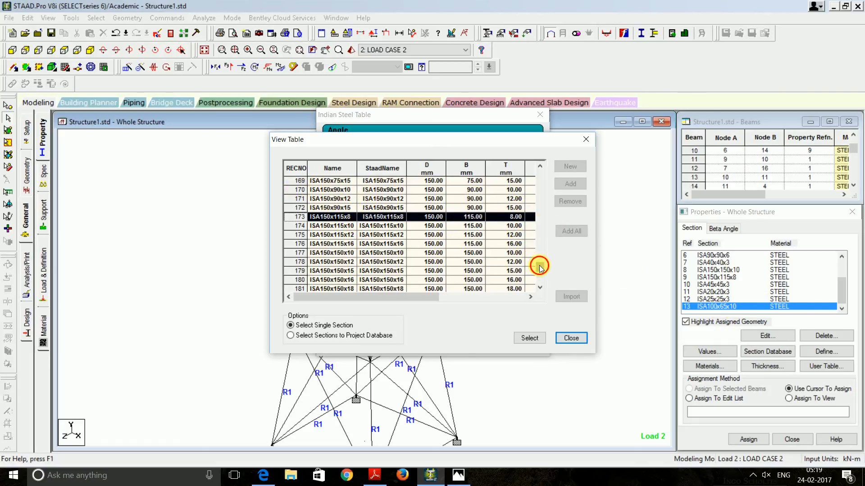
drag(541, 268, 539, 242)
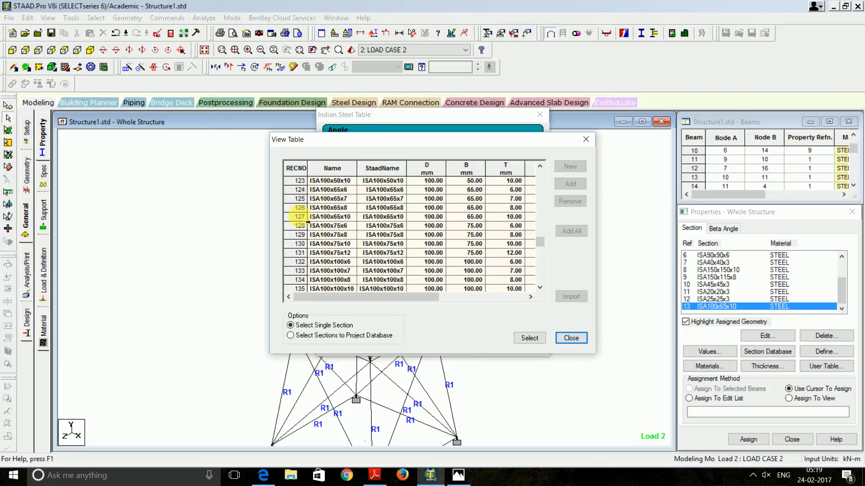
Compare the ISA100x65x10, ISA100x75x10 and ISA110x110x8 rows, then close the table
click(307, 219)
drag(432, 296, 553, 292)
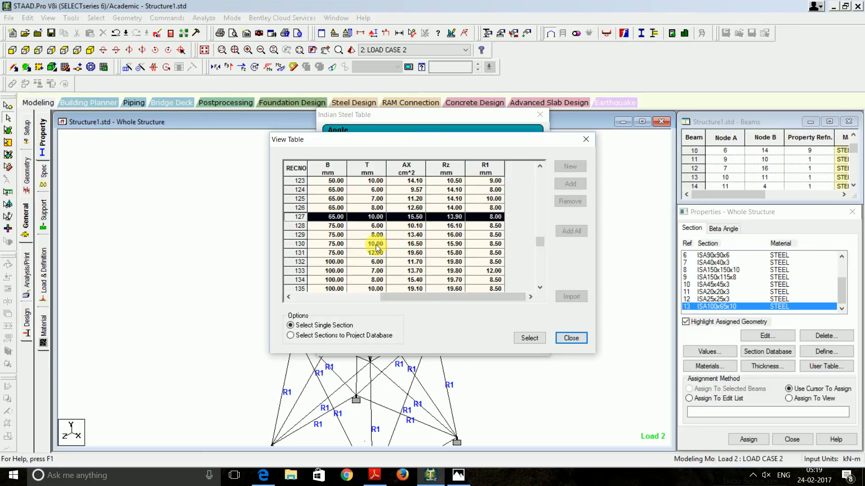
click(301, 244)
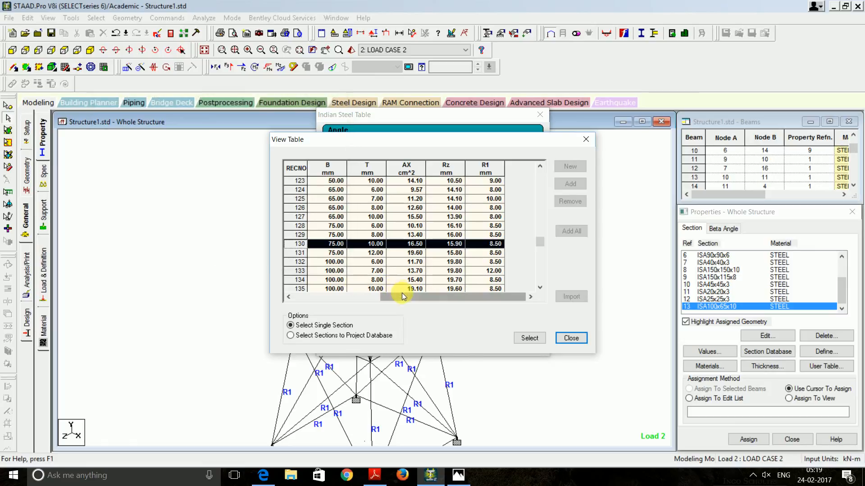
drag(402, 296, 311, 294)
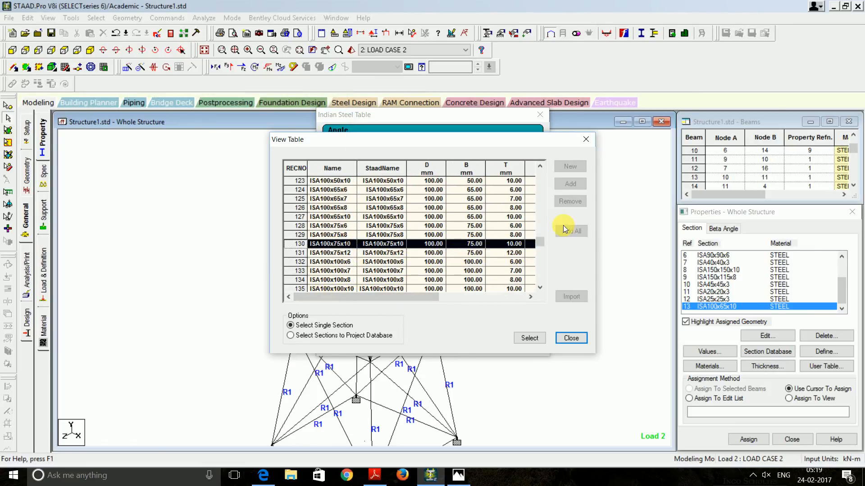
scroll(539, 245, down, 2)
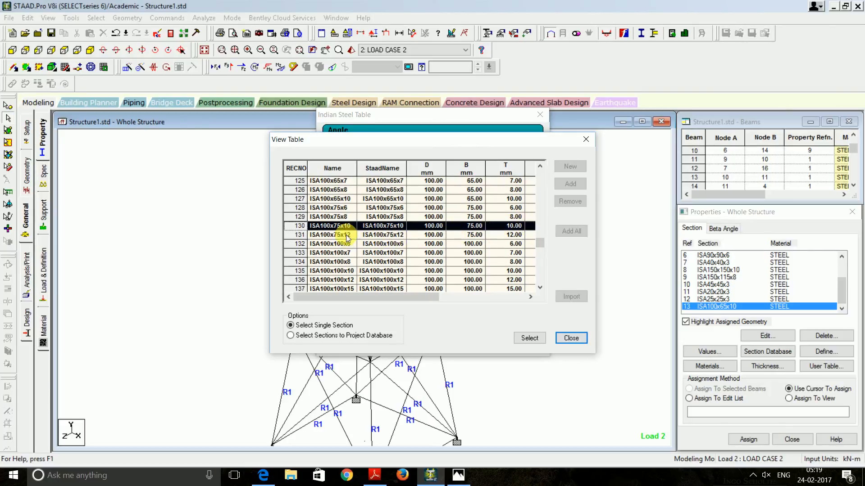
drag(428, 297, 556, 283)
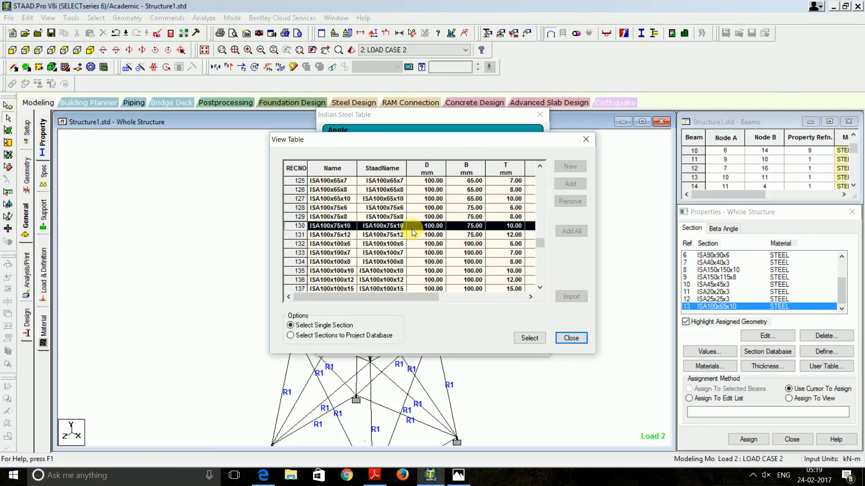
drag(427, 300, 520, 297)
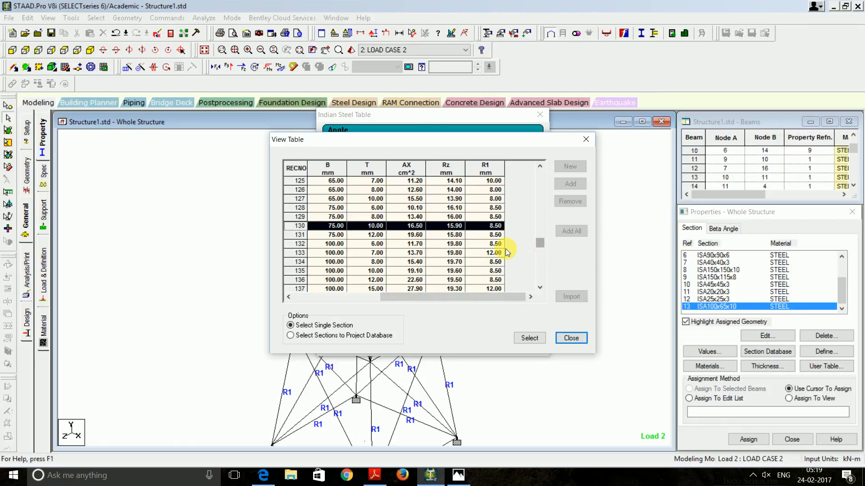
click(540, 286)
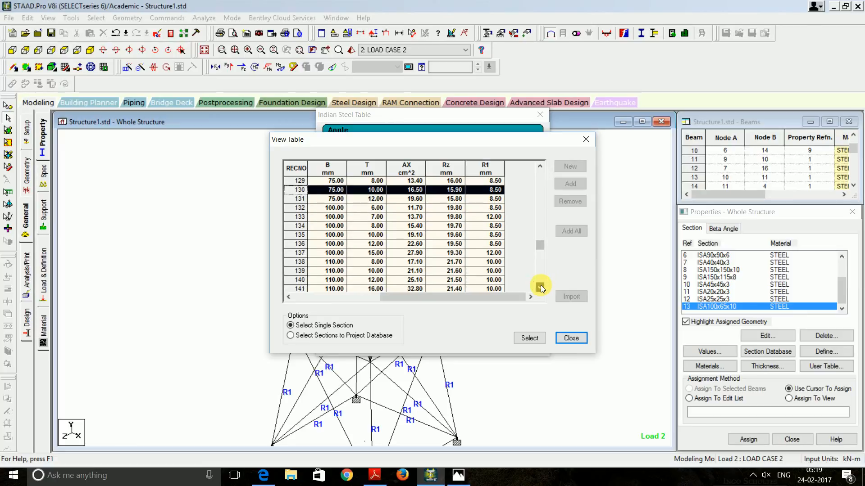
click(412, 263)
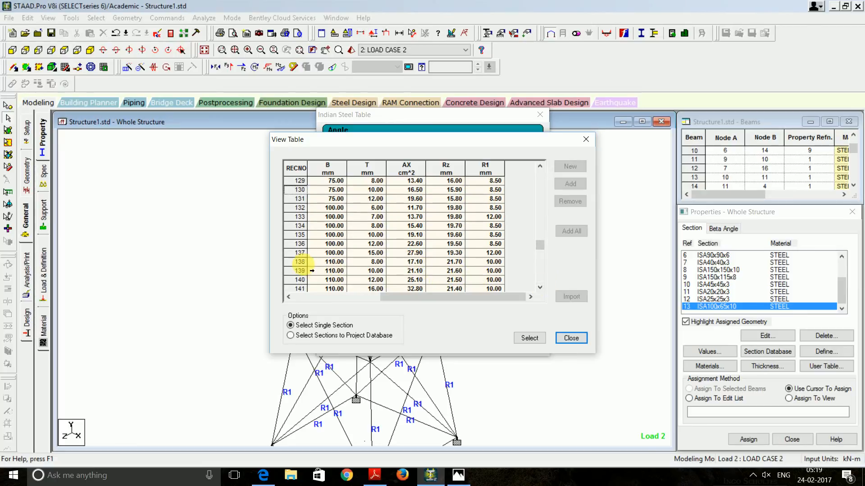
click(298, 263)
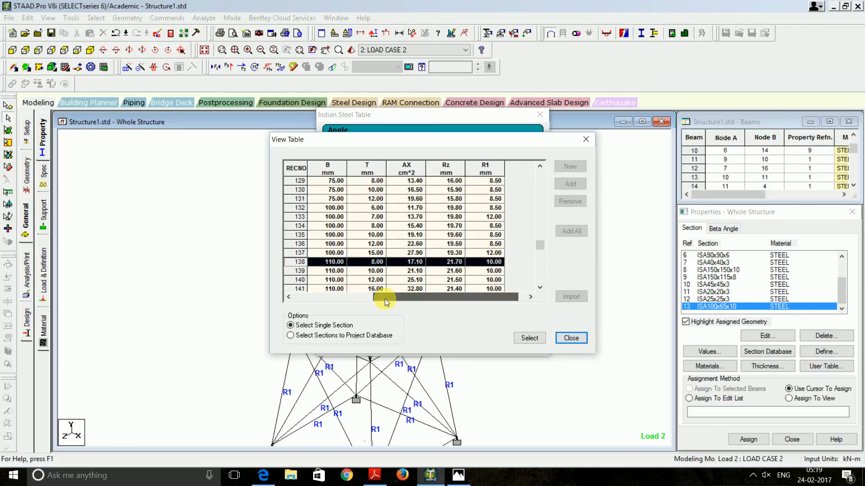
drag(385, 299, 282, 304)
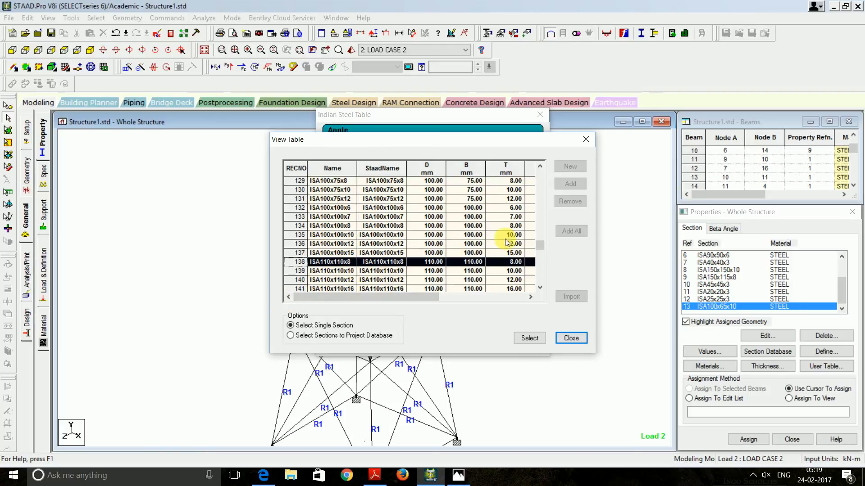
click(585, 139)
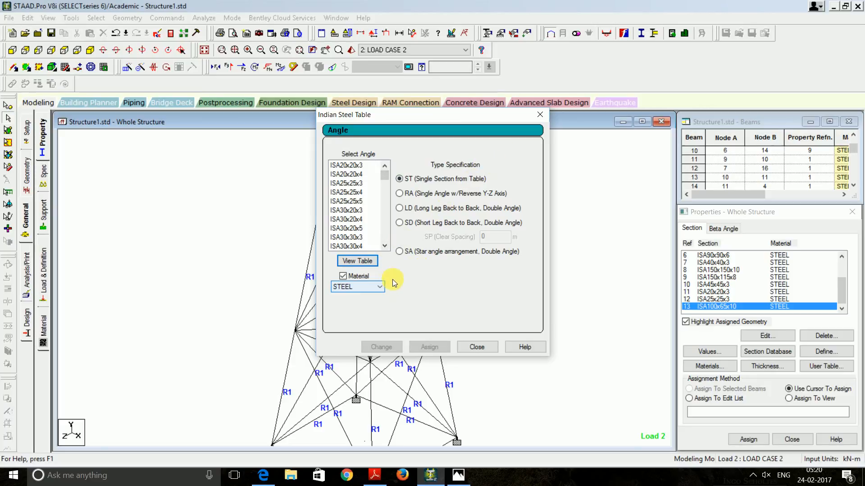
Change section 13 from ISA100x65x10 to ISA110x110x8, discard old results, and select it
drag(386, 177, 388, 215)
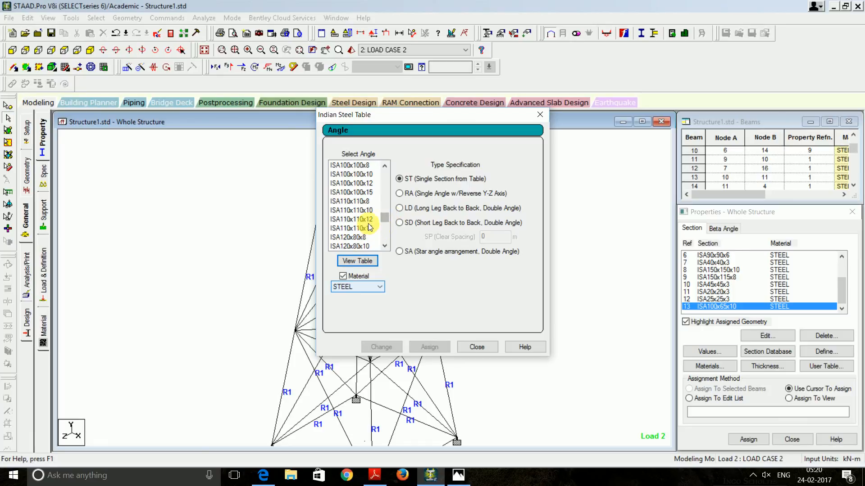
click(354, 201)
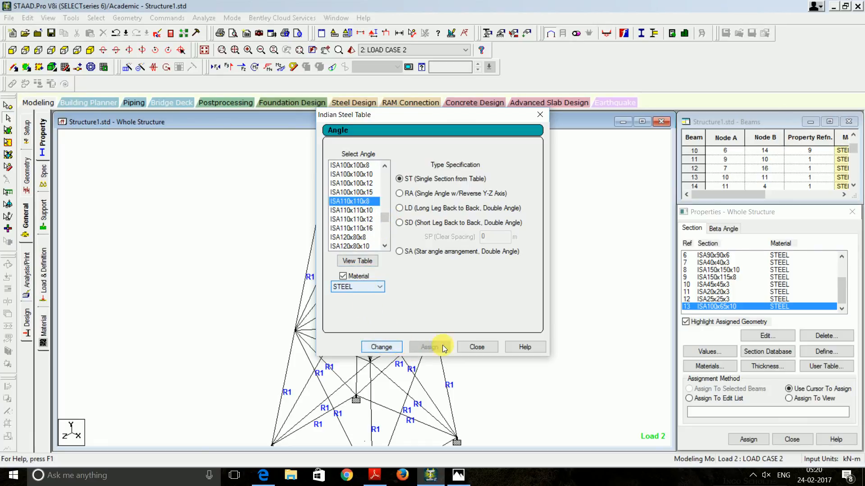
click(381, 347)
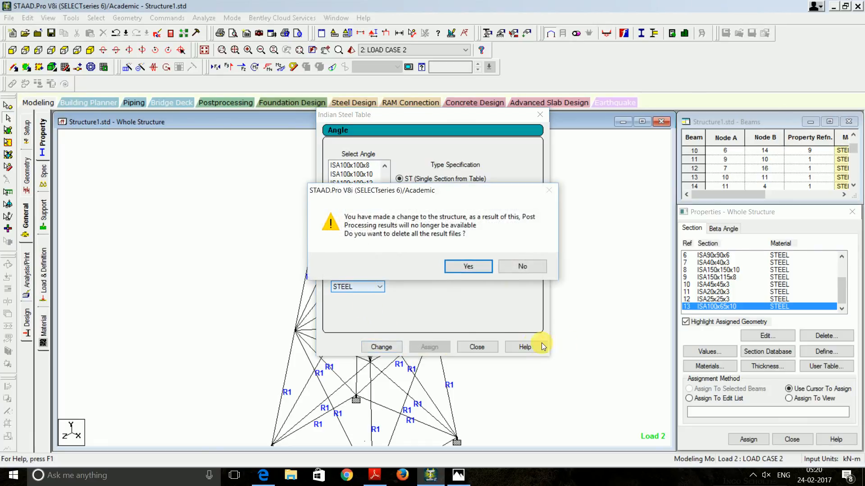
click(461, 267)
click(476, 347)
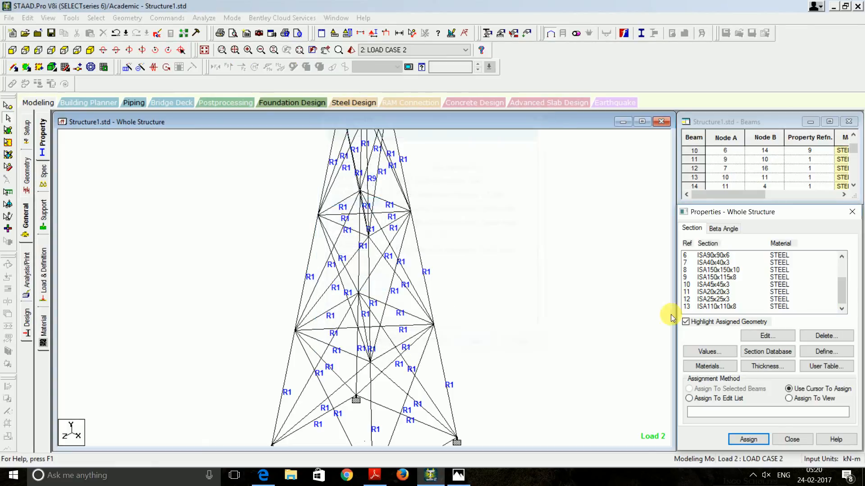
click(736, 309)
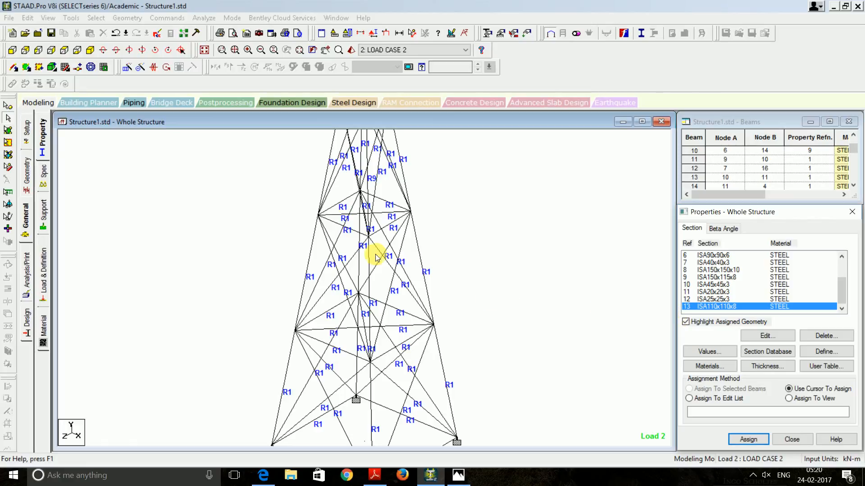
Assign section 13 to beam 10, then save and rerun the analysis to view output
click(368, 189)
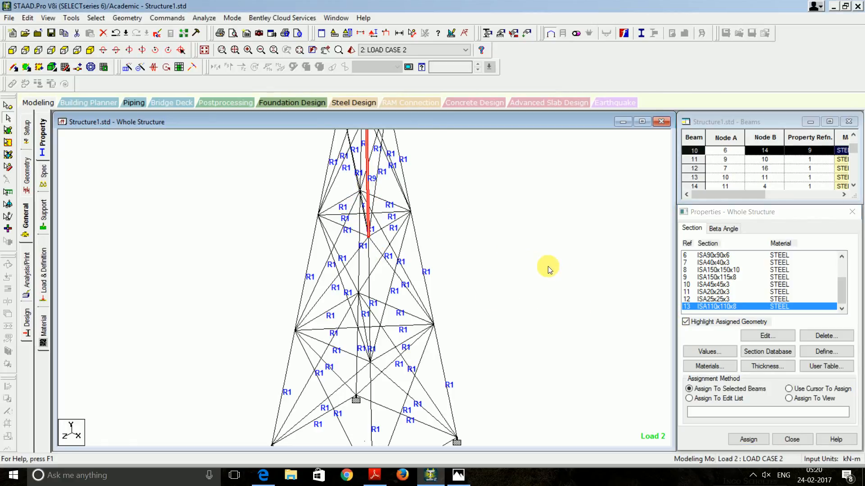
click(748, 439)
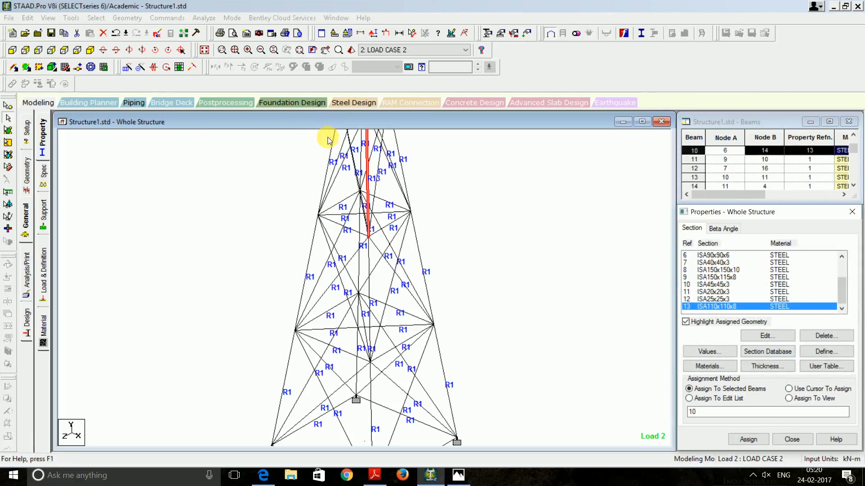
click(204, 18)
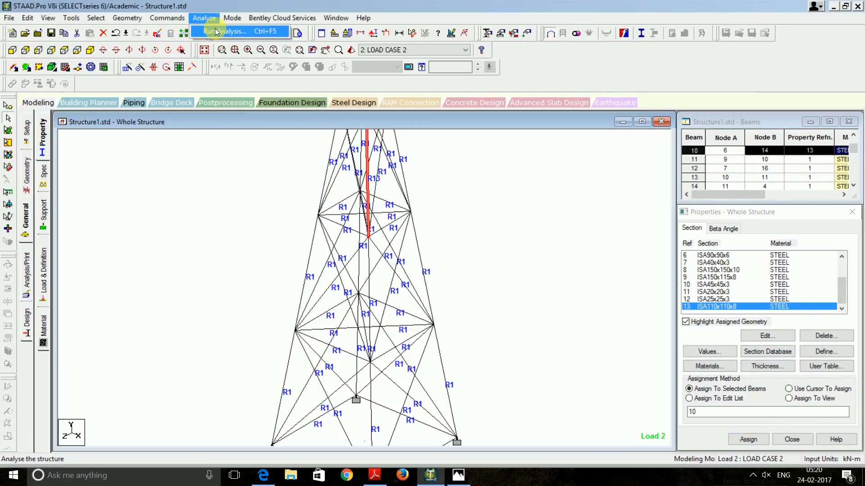
click(213, 30)
click(377, 252)
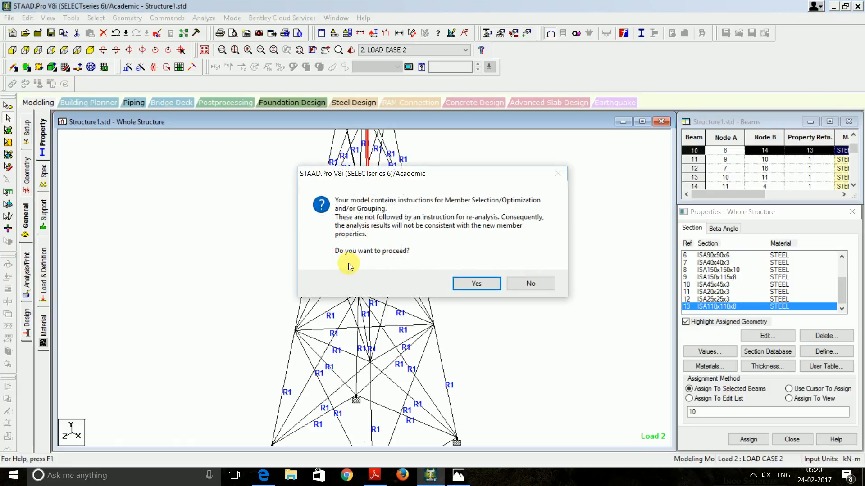
click(484, 228)
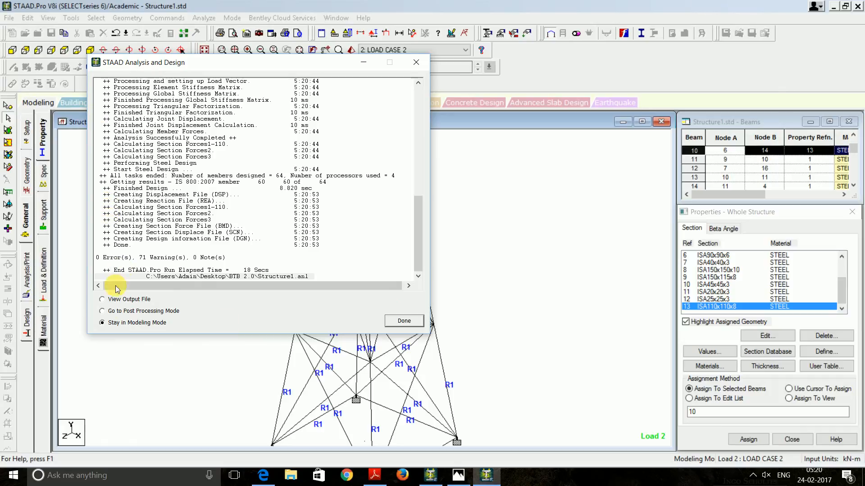
click(118, 299)
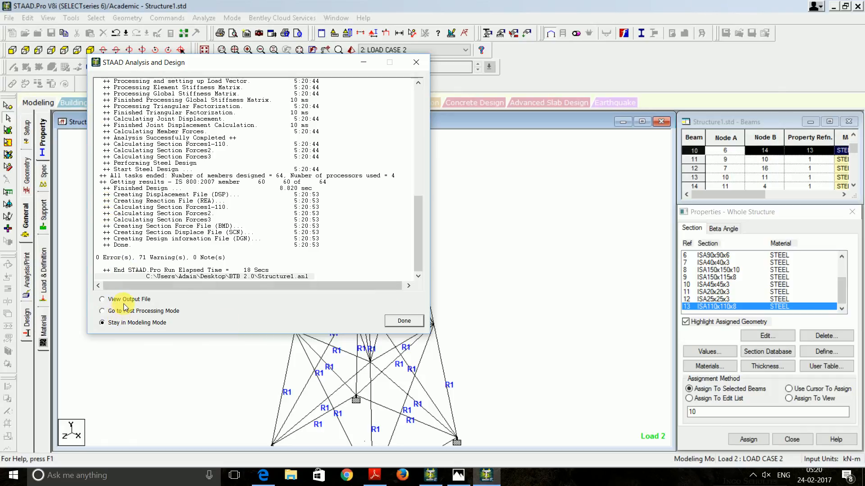
Review the STEEL DESIGN check showing member 10's ISA110X110X8 failing slenderness at ratio 1.040
click(405, 321)
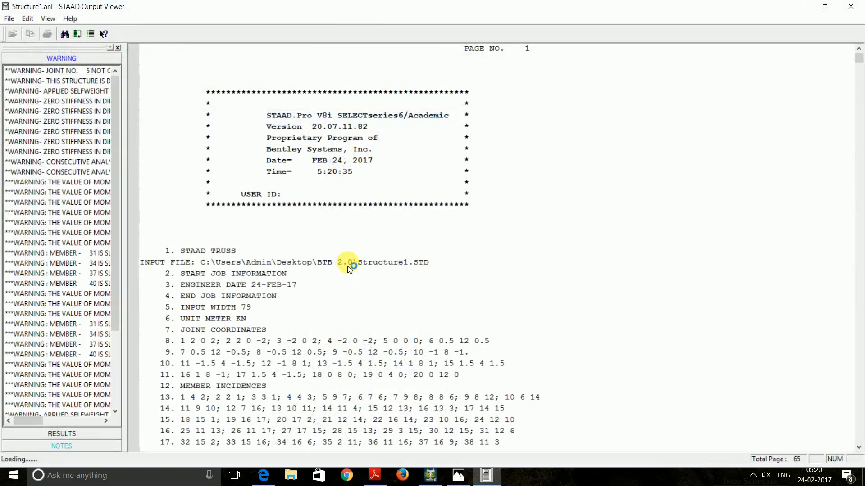
click(63, 433)
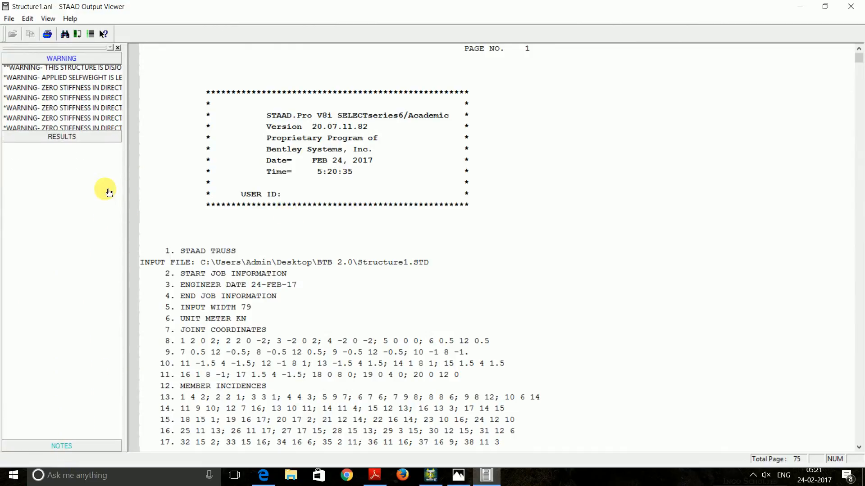
click(47, 124)
scroll(377, 229, down, 15)
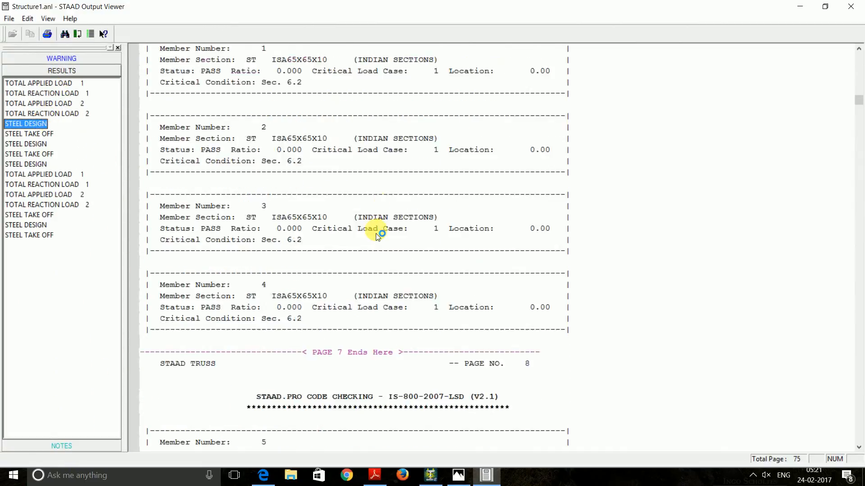
scroll(376, 229, down, 5)
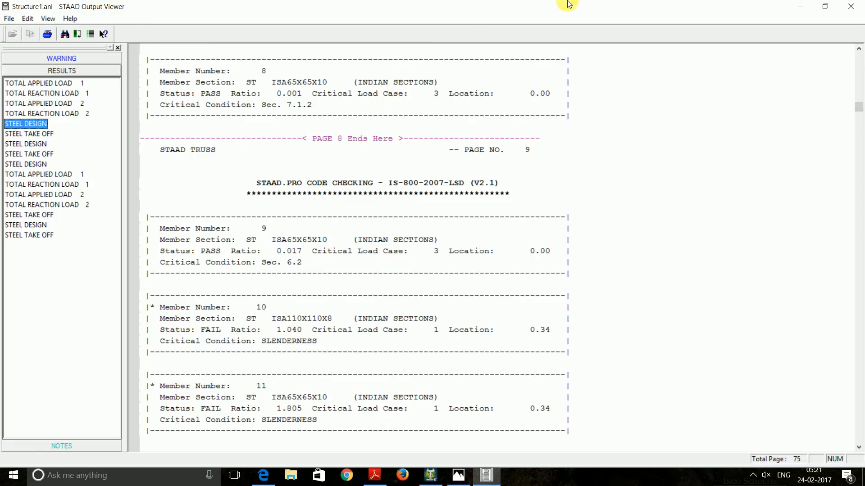
click(861, 5)
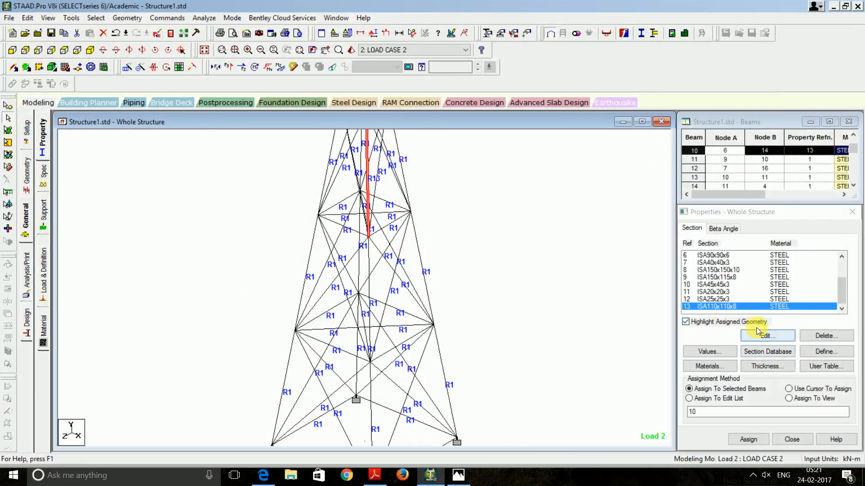
Open the angle dimension table for property 13 and inspect the ISA110x110x8 row
double_click(737, 307)
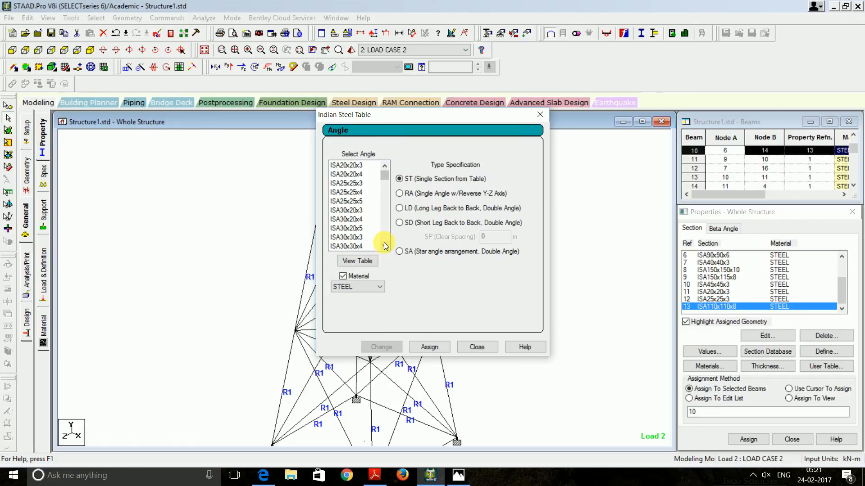
click(358, 263)
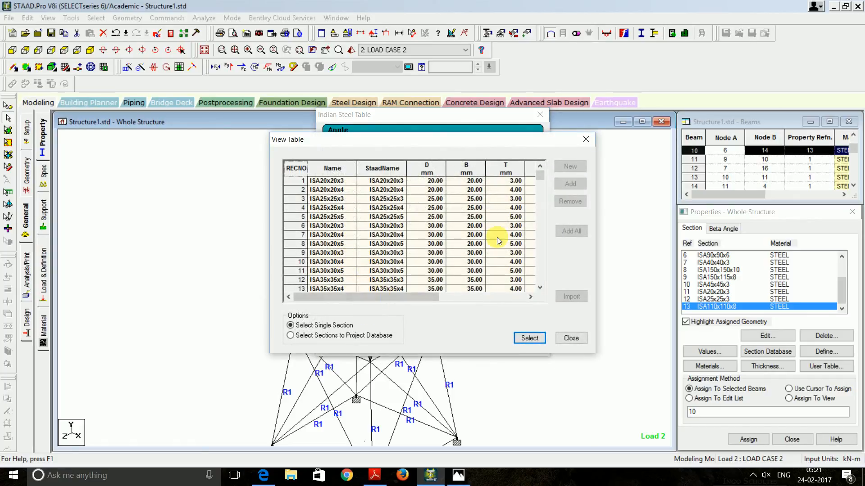
drag(537, 179, 541, 243)
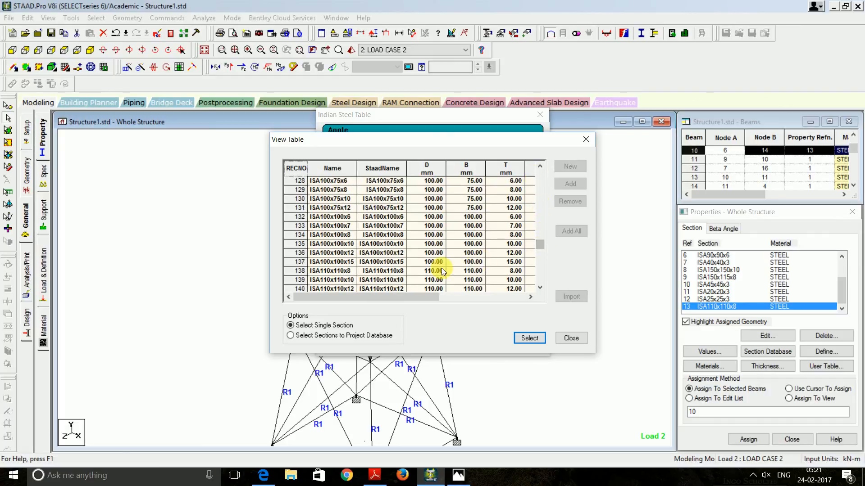
click(350, 272)
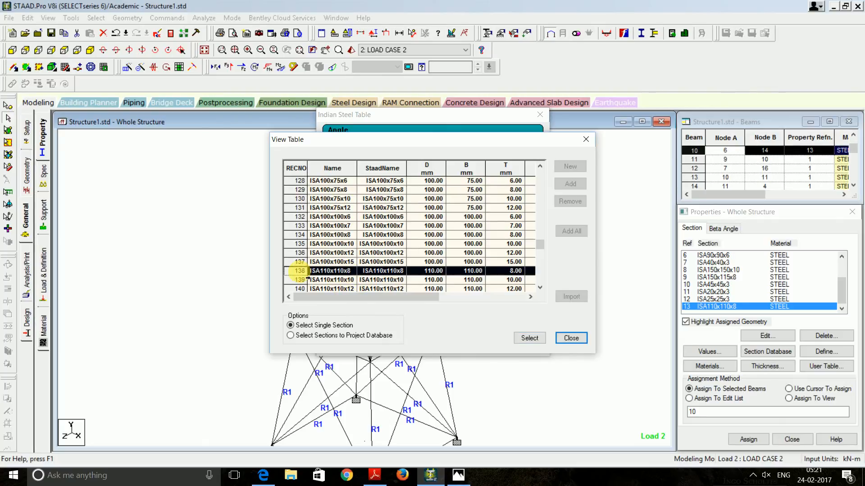
drag(445, 298, 532, 298)
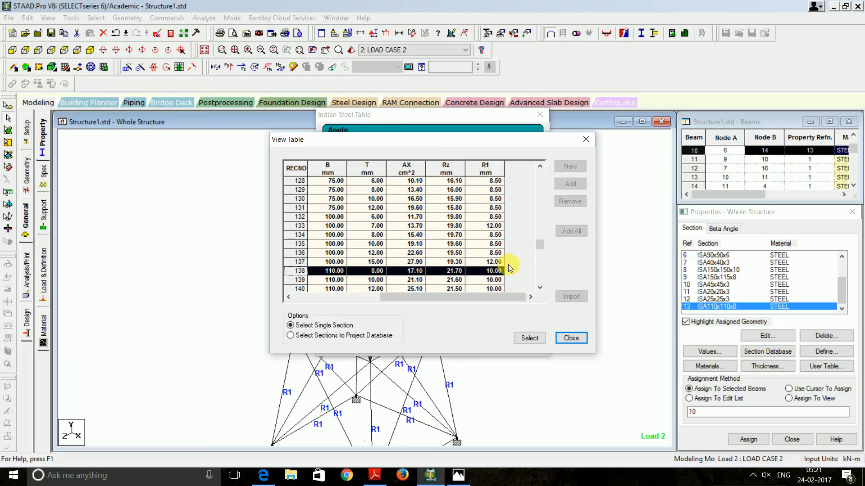
Browse the angle list and select ISA150x75x8 as the replacement section
click(539, 287)
click(539, 287)
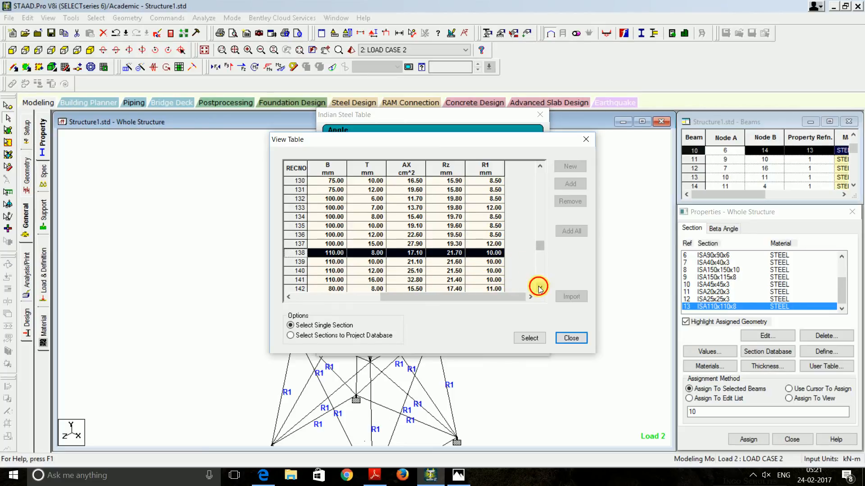
click(540, 288)
click(539, 288)
click(539, 287)
click(539, 287)
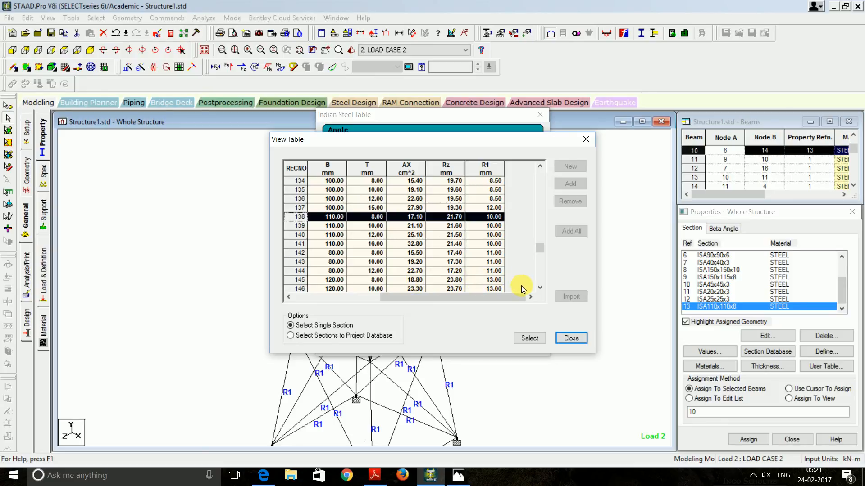
click(539, 287)
click(540, 287)
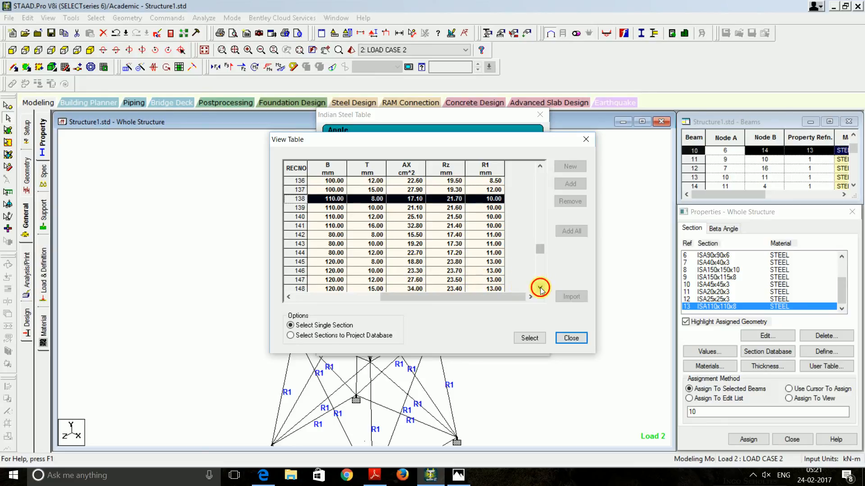
click(539, 287)
click(540, 288)
click(539, 287)
click(540, 287)
click(540, 288)
click(539, 287)
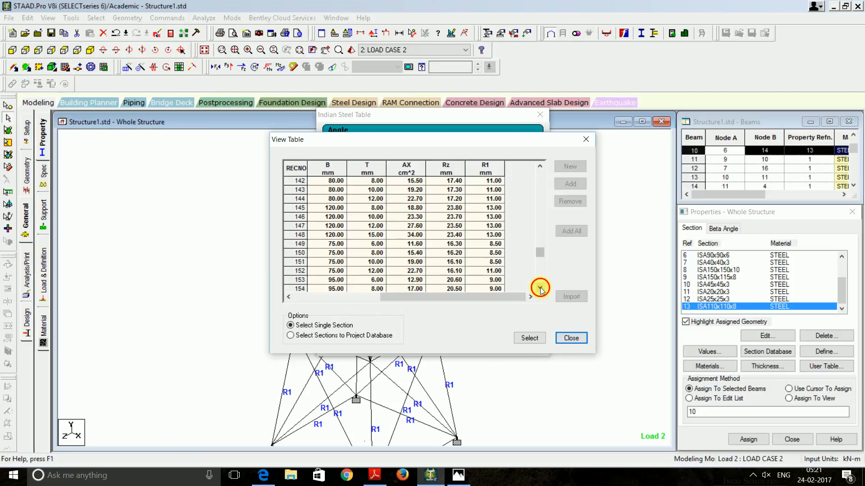
click(539, 287)
click(539, 287)
click(540, 287)
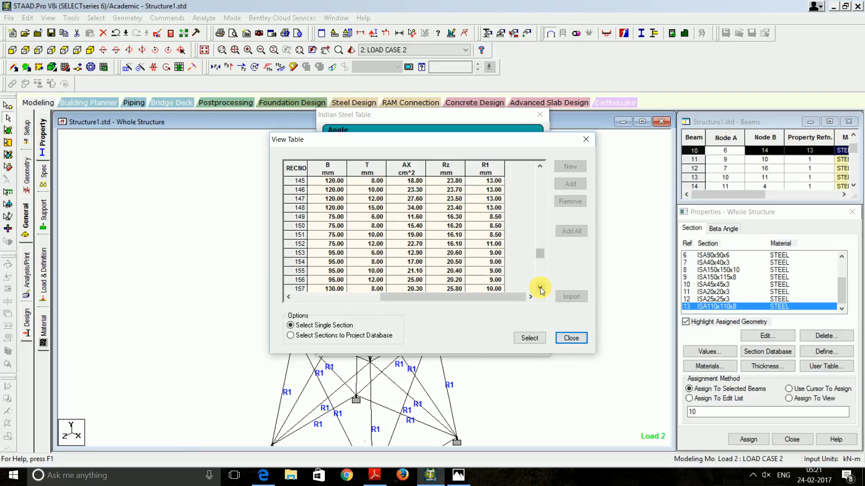
click(539, 168)
click(539, 168)
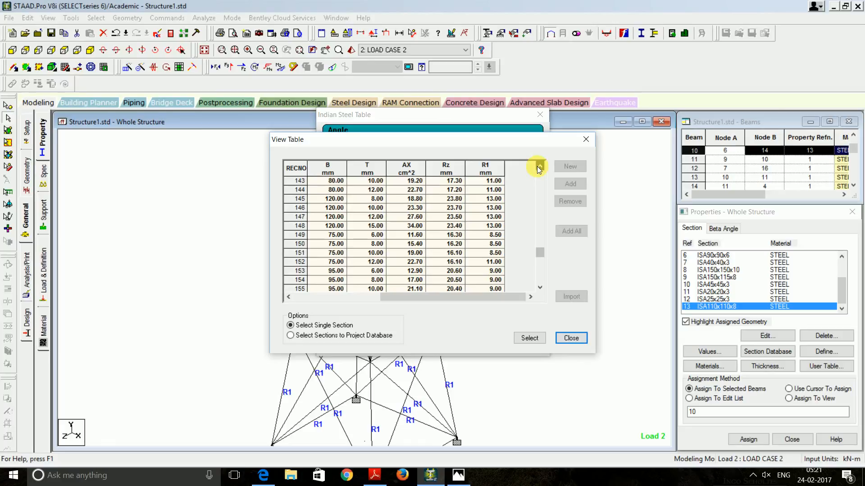
click(539, 168)
click(539, 168)
click(539, 168)
click(540, 168)
click(539, 168)
click(539, 168)
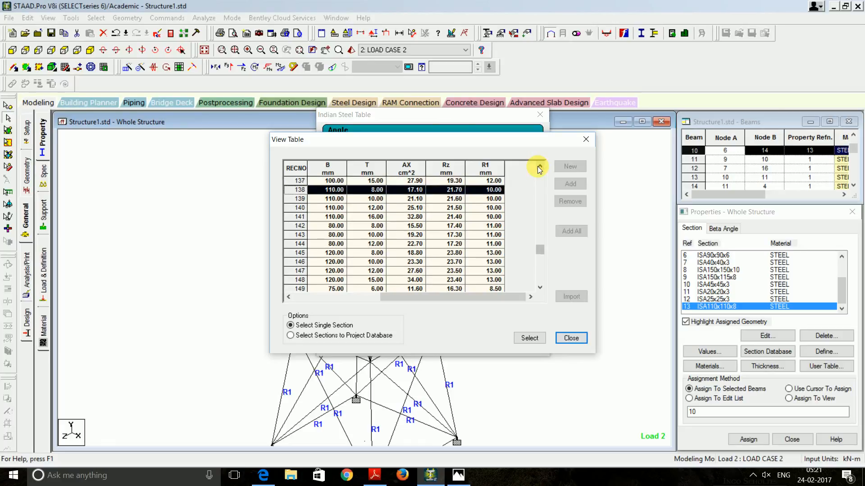
click(540, 288)
click(540, 288)
click(540, 288)
click(540, 288)
click(540, 288)
click(540, 288)
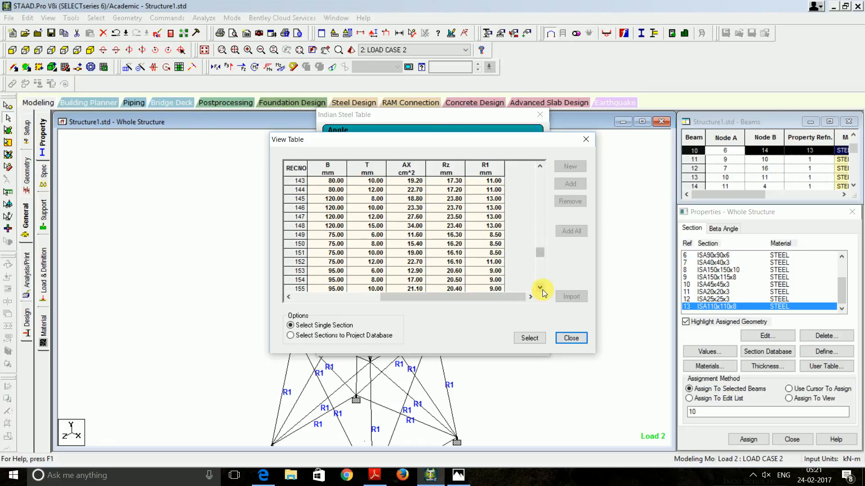
click(540, 288)
click(540, 288)
click(540, 288)
click(540, 289)
click(540, 288)
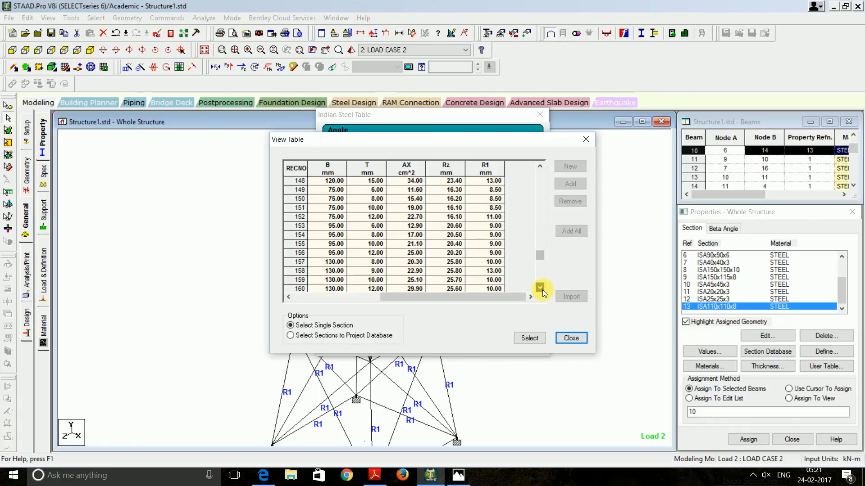
click(540, 288)
click(541, 288)
click(540, 289)
click(541, 289)
click(541, 288)
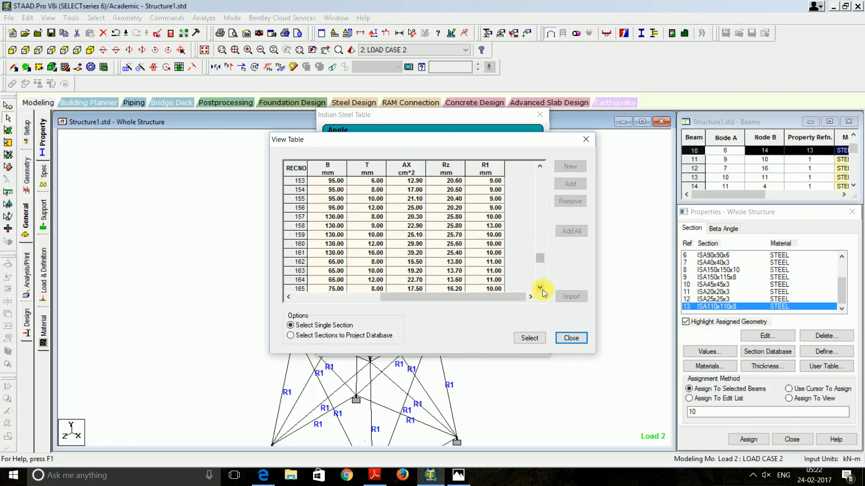
click(540, 289)
click(540, 289)
click(541, 289)
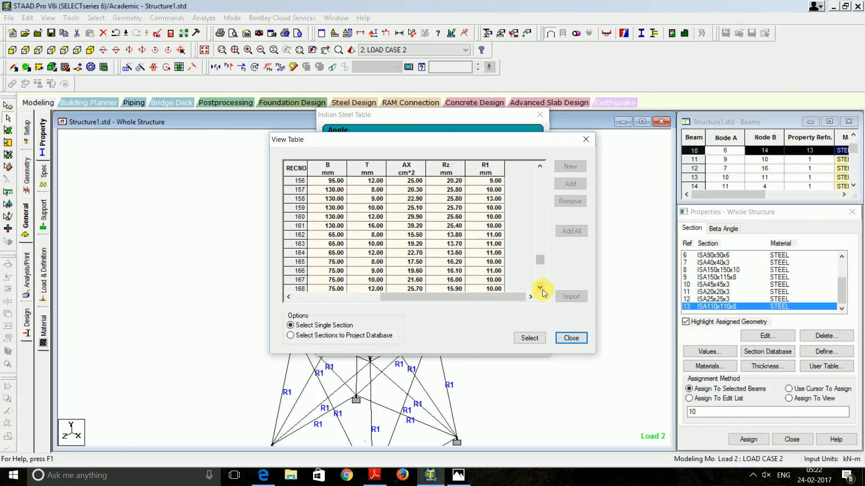
click(297, 262)
drag(394, 296, 264, 302)
drag(406, 296, 288, 300)
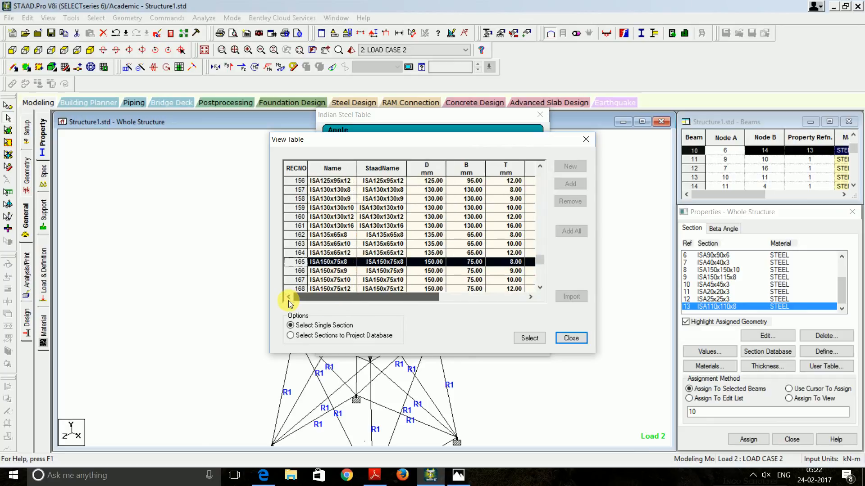
click(330, 264)
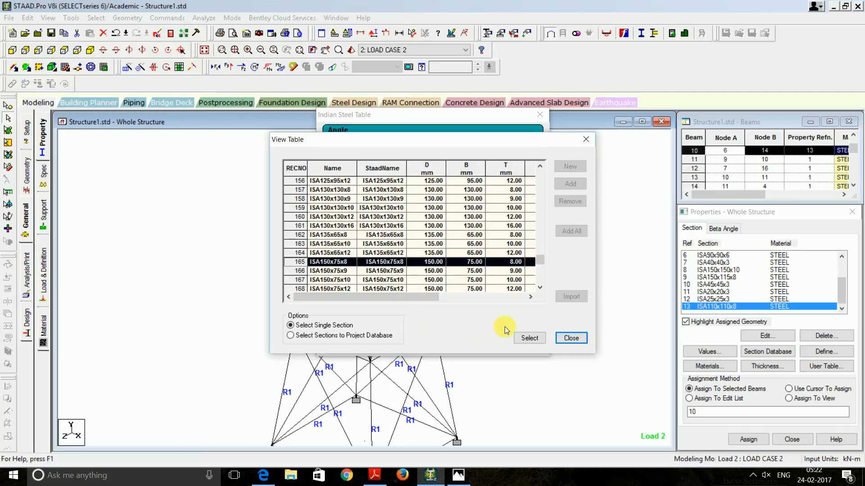
click(526, 339)
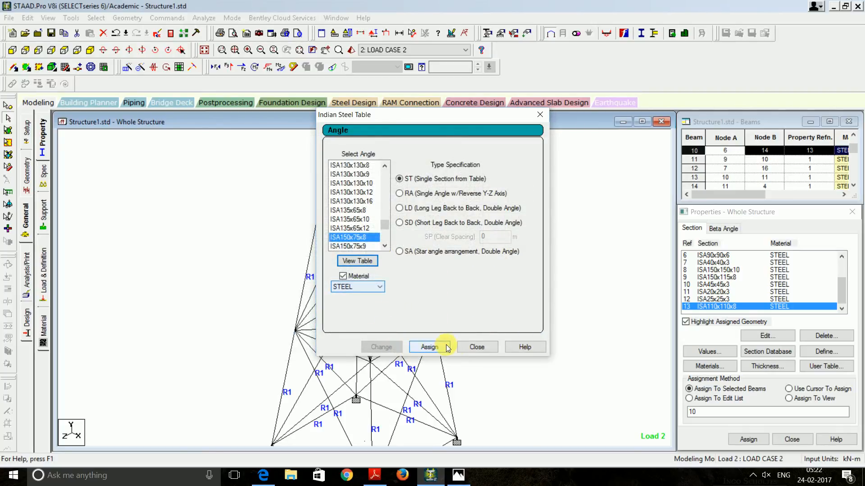
Close the steel table and assign the section property to beam 10
click(475, 348)
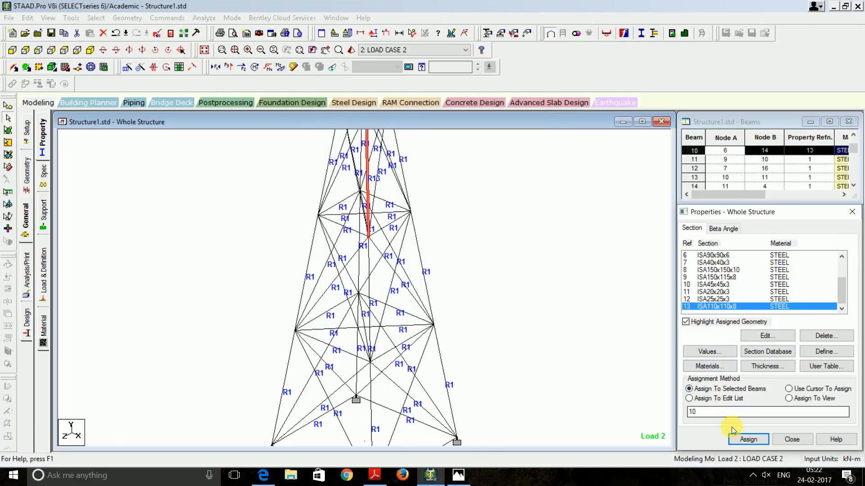
click(748, 439)
click(770, 358)
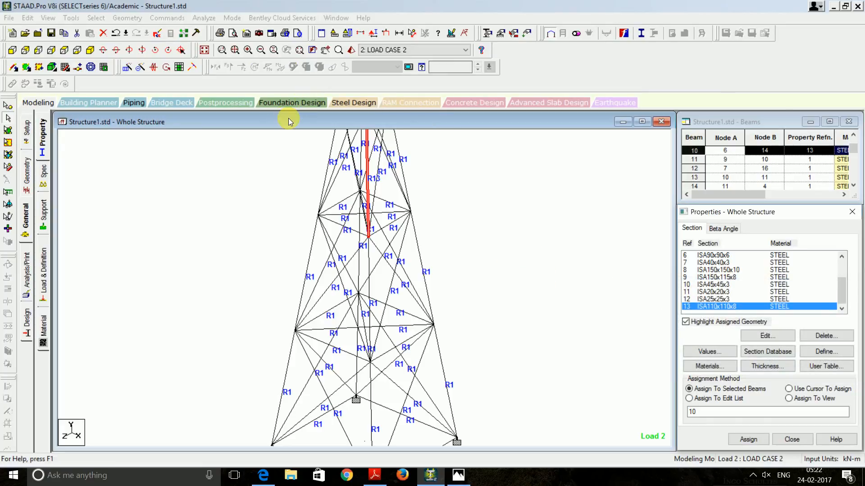
Save the model and rerun the analysis, finishing with 0 errors and 71 warnings
click(203, 18)
click(216, 29)
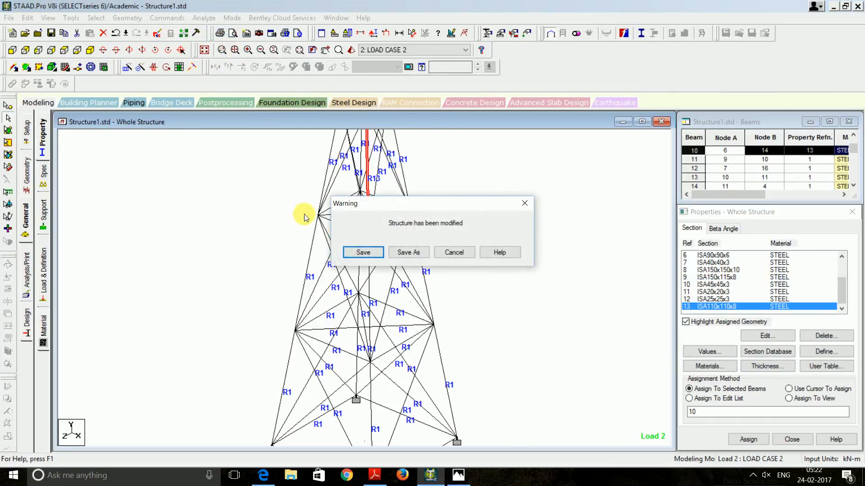
click(360, 249)
click(473, 281)
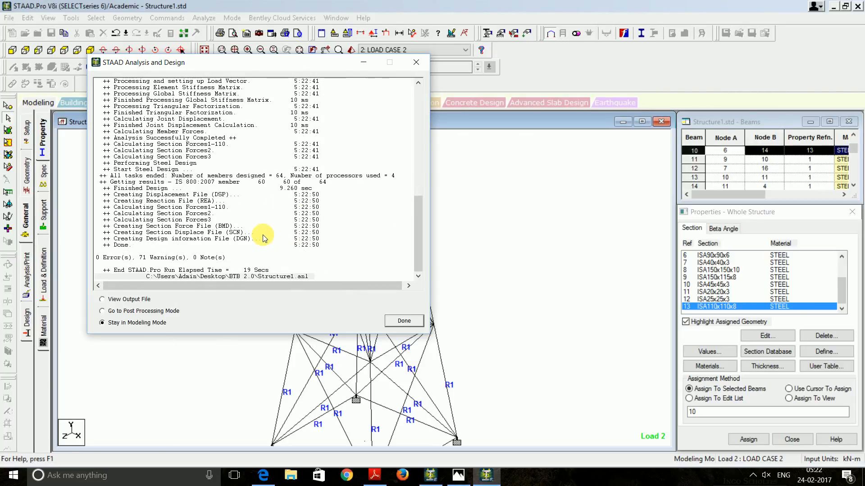
click(120, 300)
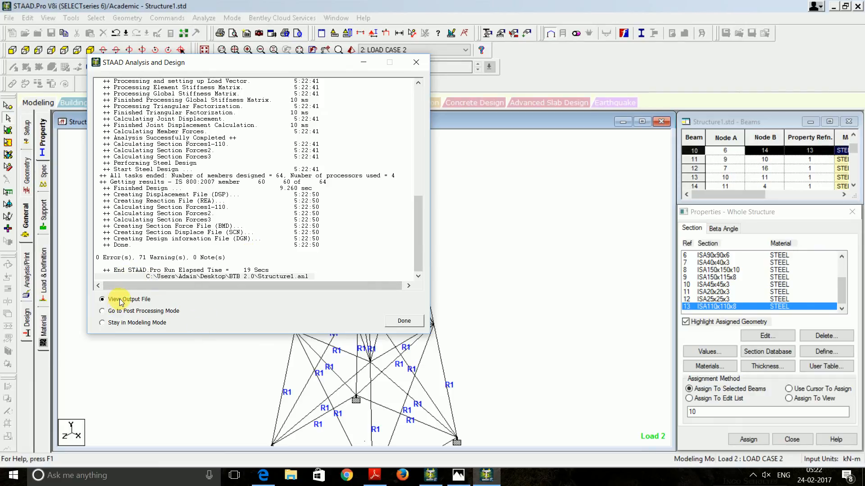
Review the new STEEL DESIGN checks: member 10 still fails slenderness at 1.040; close the viewer
click(406, 321)
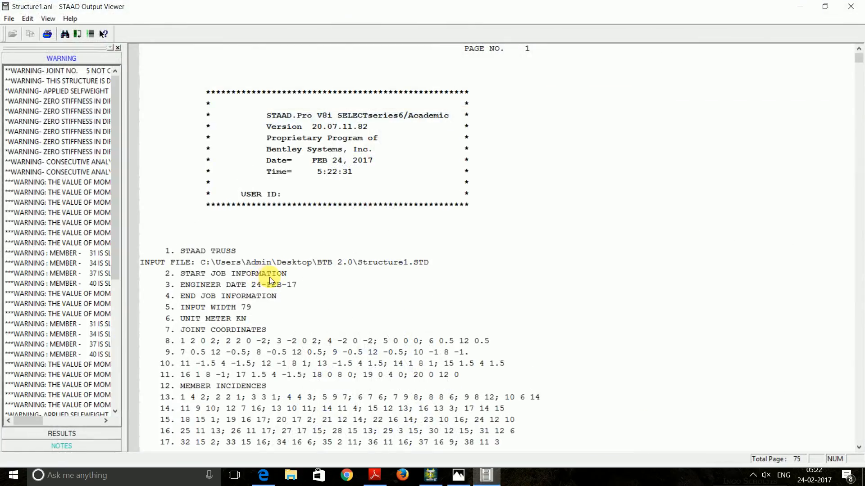
click(64, 434)
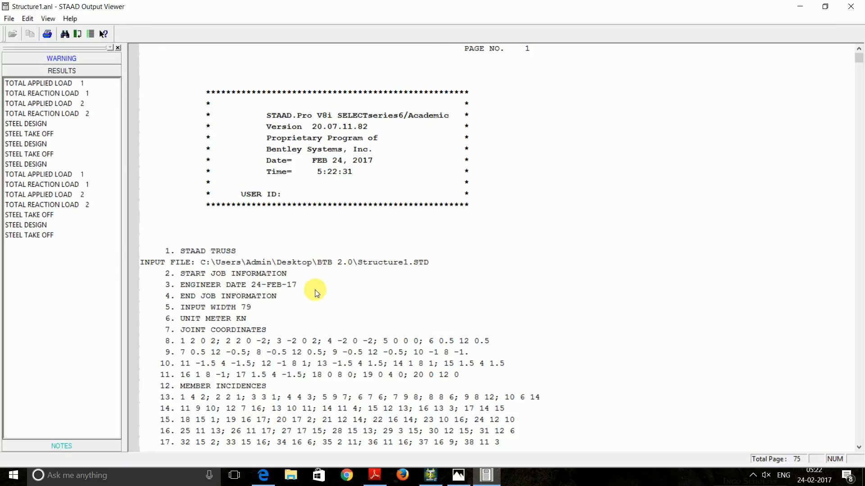
click(25, 123)
scroll(218, 216, down, 6)
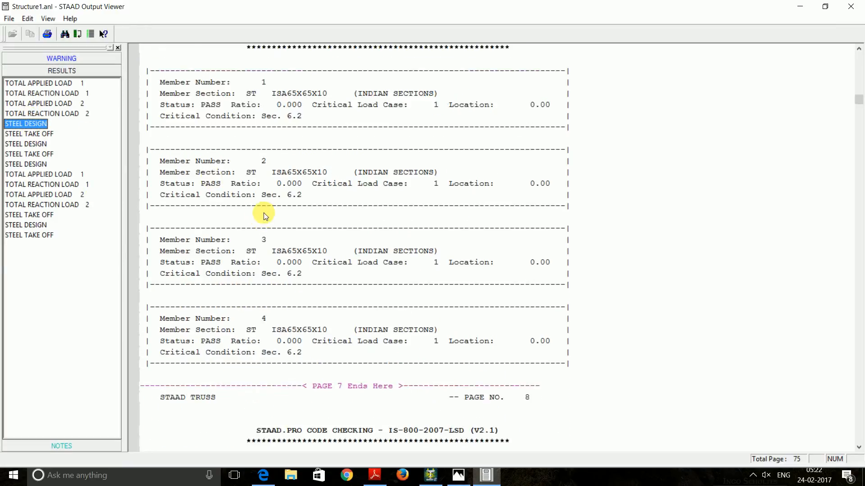
scroll(276, 219, down, 19)
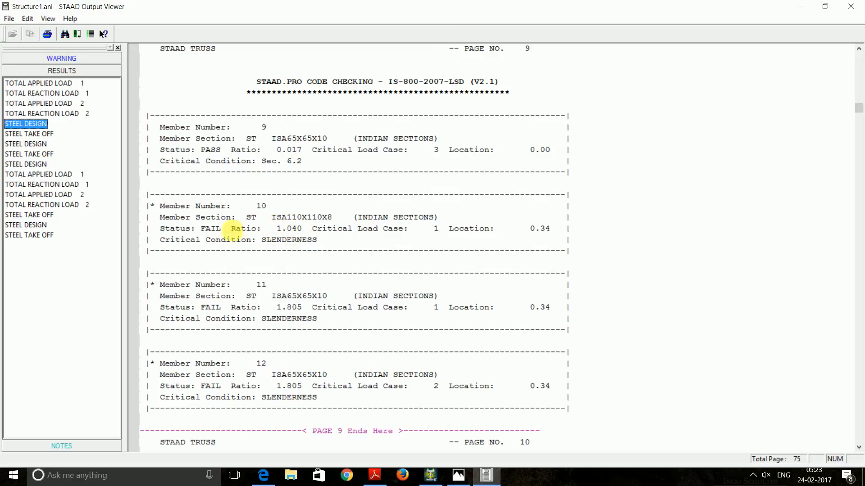
click(861, 6)
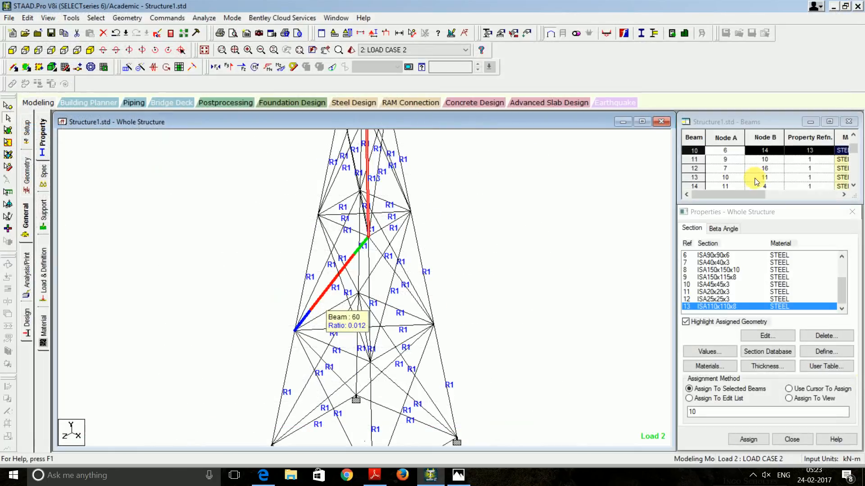
Open the angle table for ISA110x110x8 and select ISA150x75x8 as its replacement
double_click(741, 307)
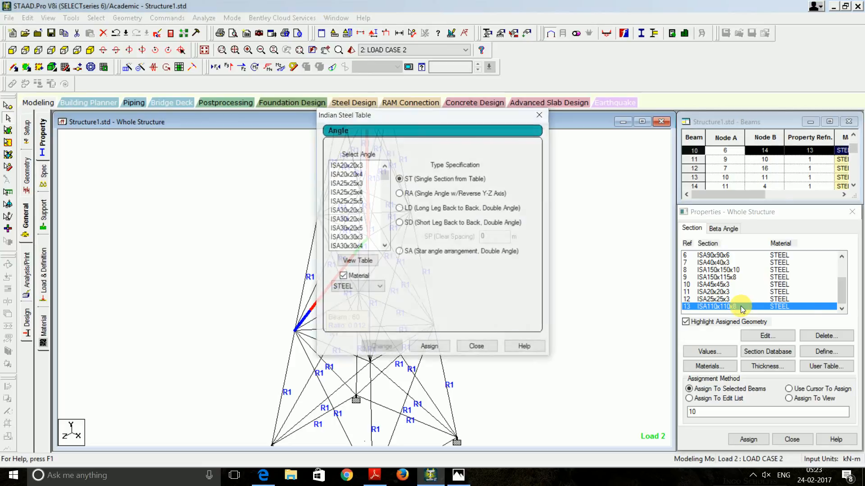
click(357, 261)
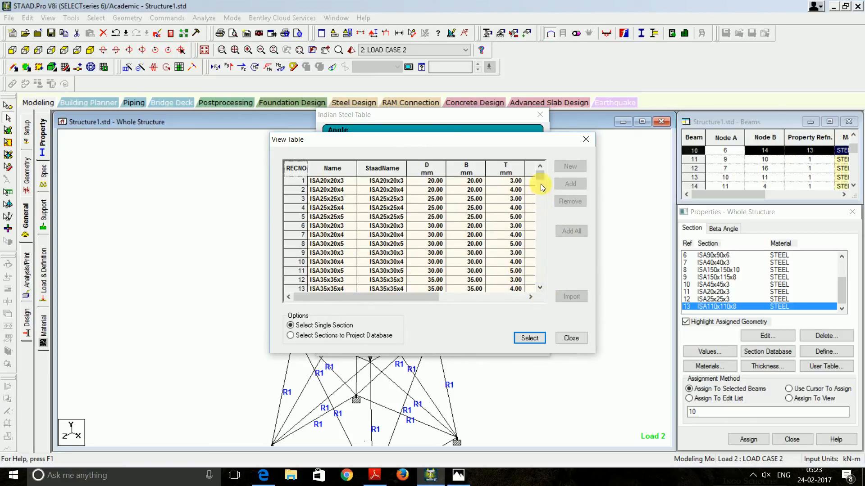
scroll(538, 174, down, 3)
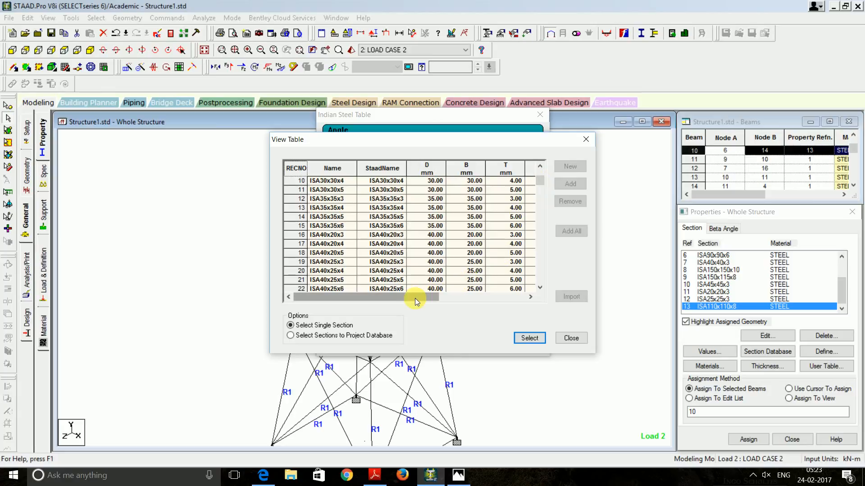
drag(540, 180, 542, 209)
drag(437, 297, 525, 299)
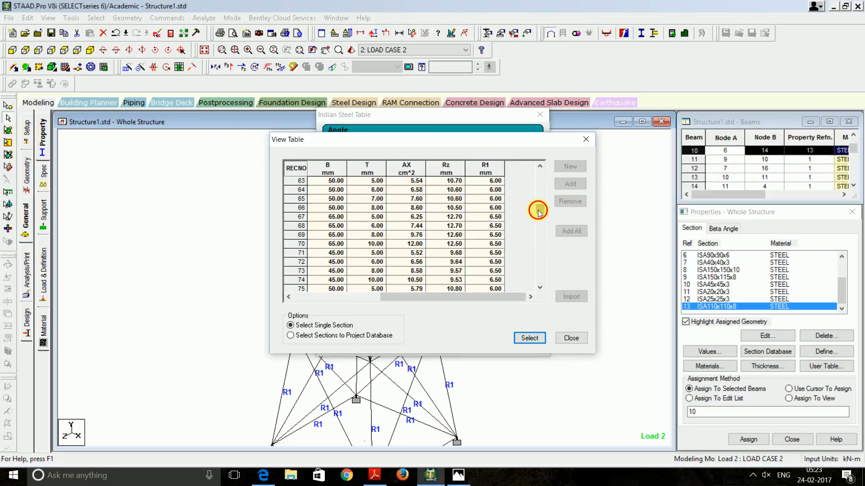
drag(538, 212, 545, 247)
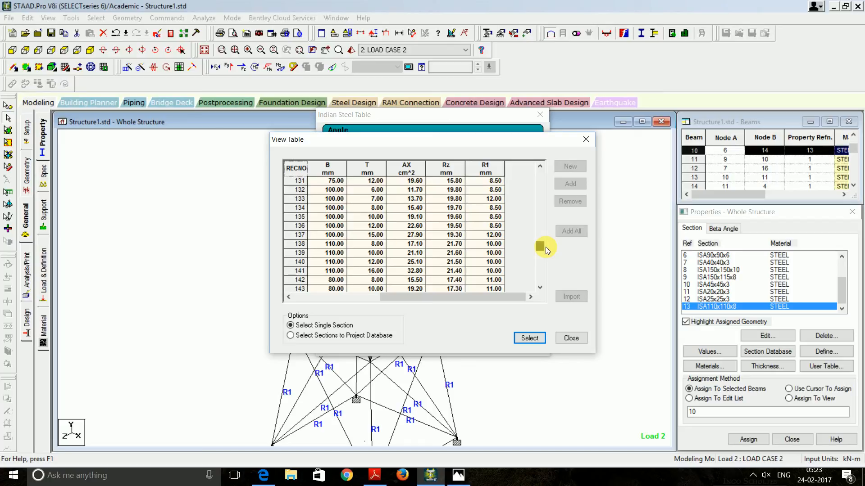
drag(545, 247, 549, 252)
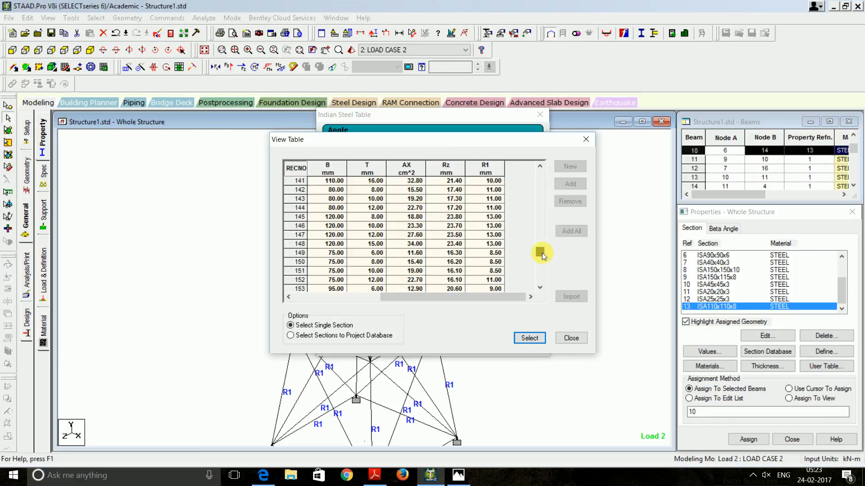
drag(540, 253, 541, 262)
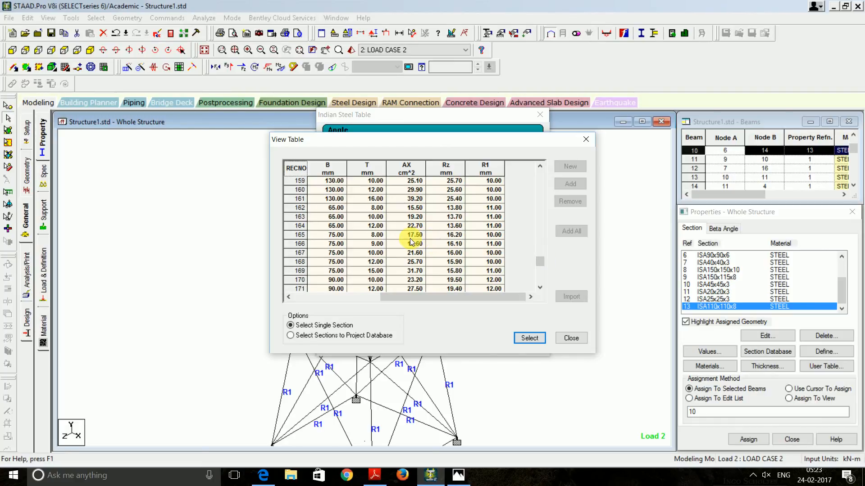
click(293, 234)
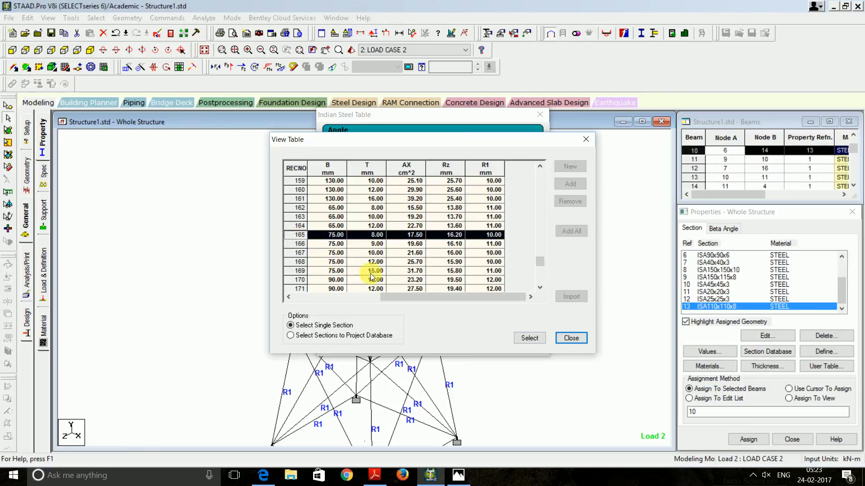
drag(404, 296, 276, 297)
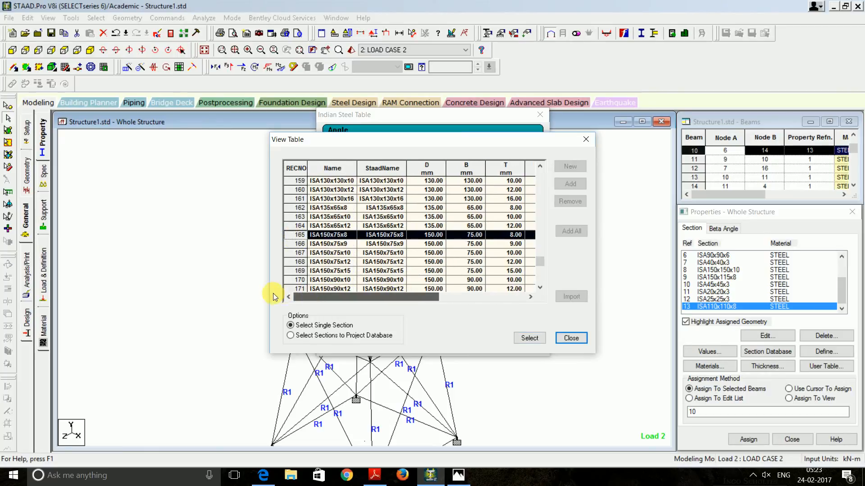
click(531, 339)
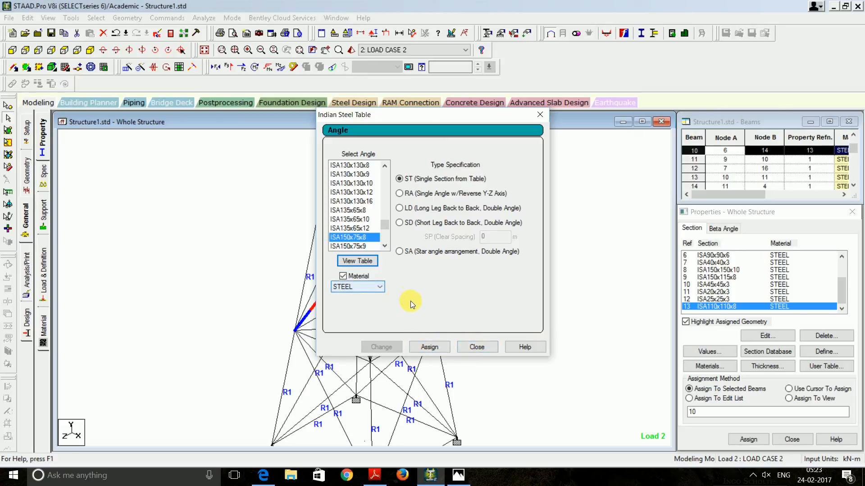
Change section 13 to ISA150x75x8, deleting the old result files
click(427, 347)
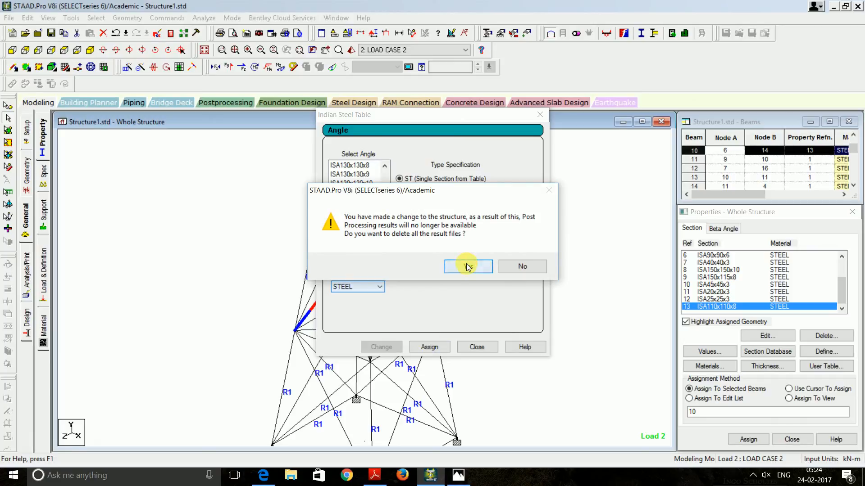
click(468, 267)
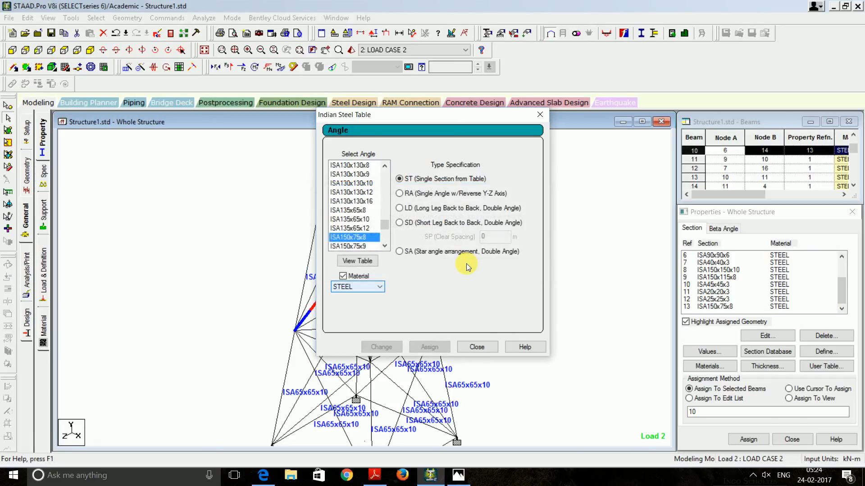
click(540, 116)
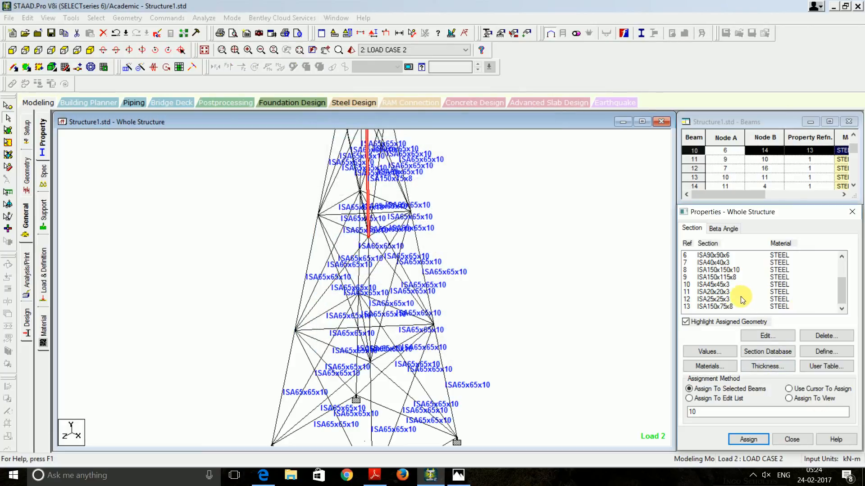
Assign the ISA150x75x8 section to beam 10
click(717, 306)
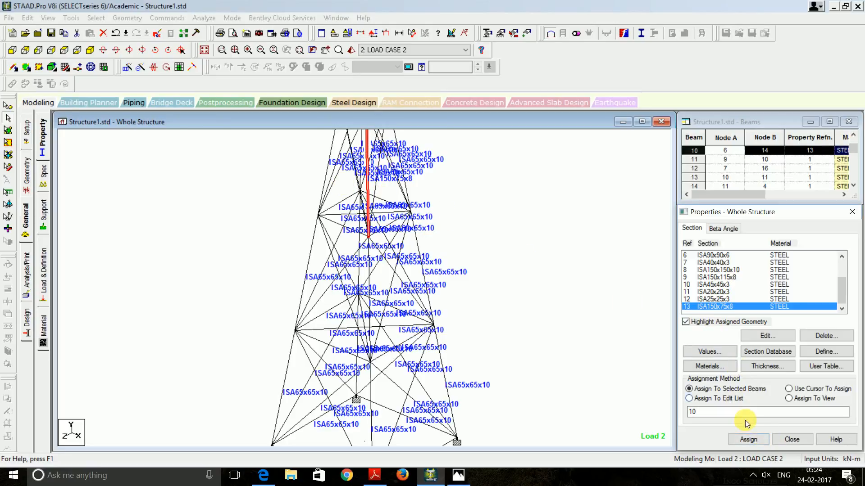
click(749, 439)
click(761, 360)
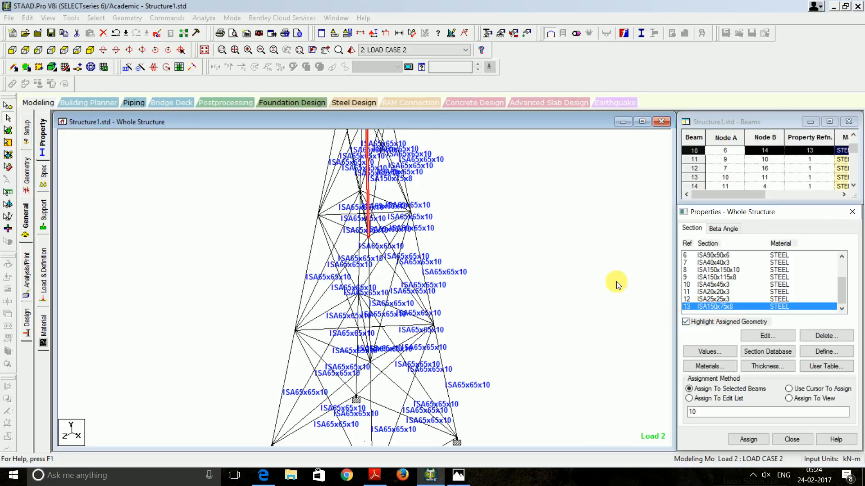
click(204, 18)
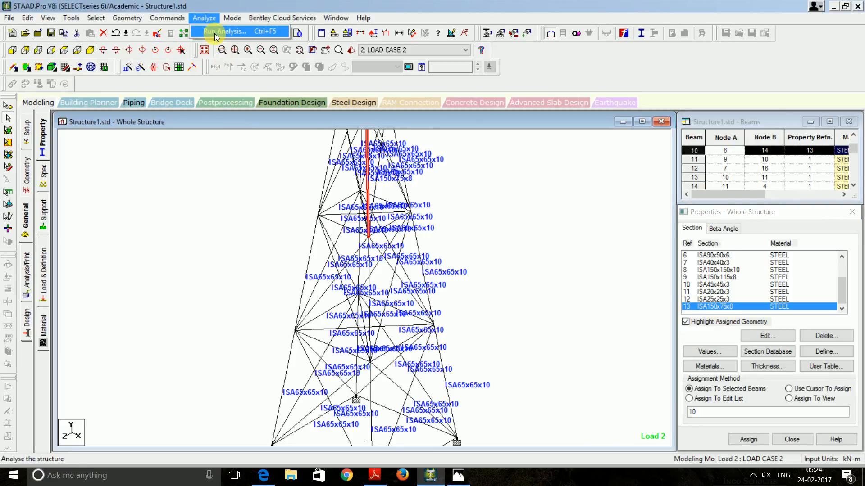
Save and rerun the analysis with ISA150x75x8 on beam 10, then view the output file
click(214, 33)
click(366, 252)
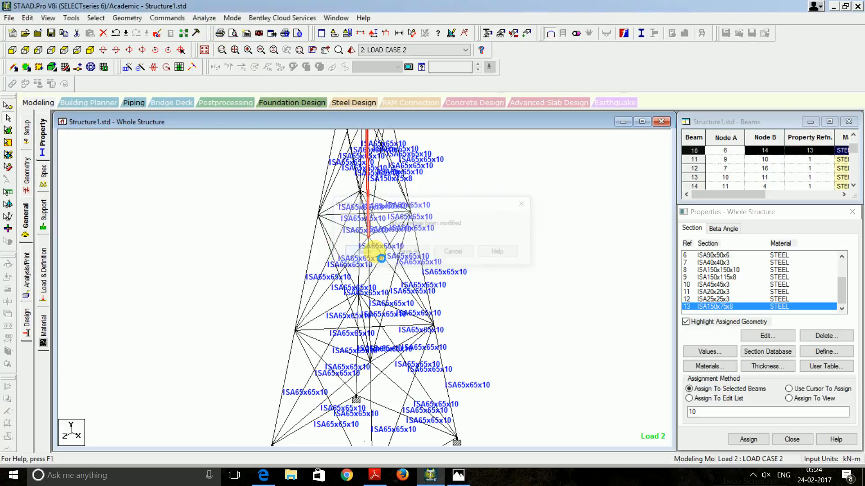
click(472, 228)
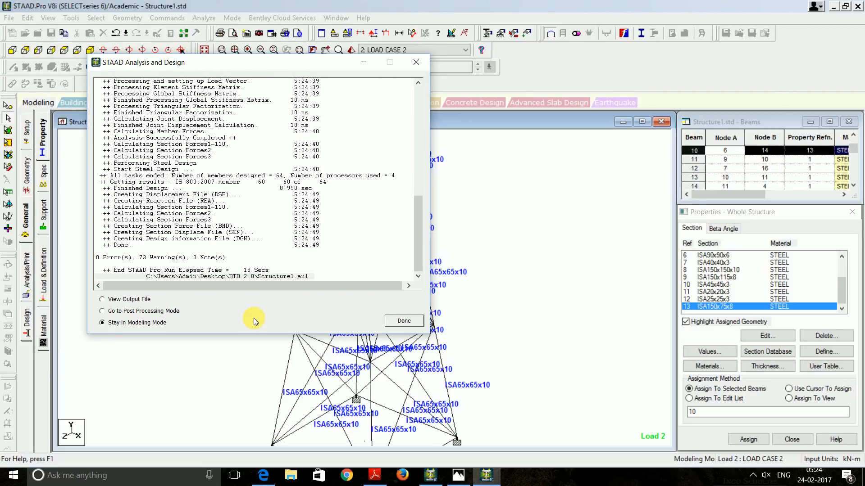
click(120, 299)
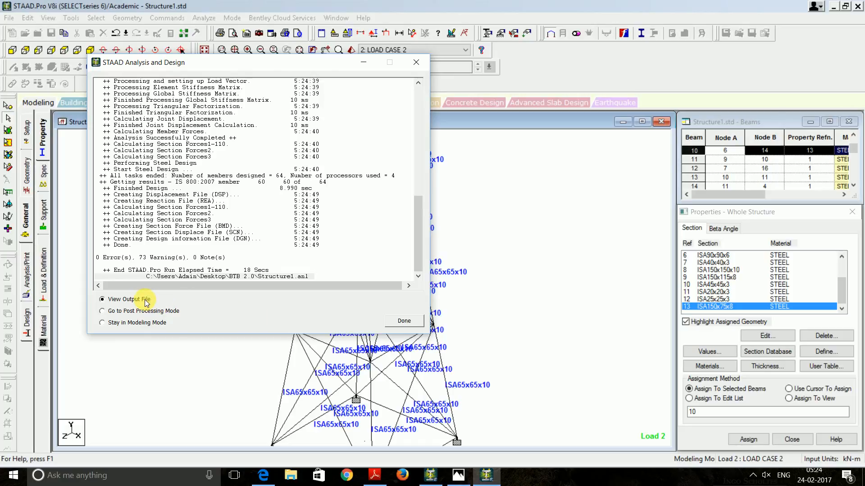
Review steel design results showing member 10 (ISA150X75X8) failing slenderness at ratio 1.393, then close the report
click(415, 321)
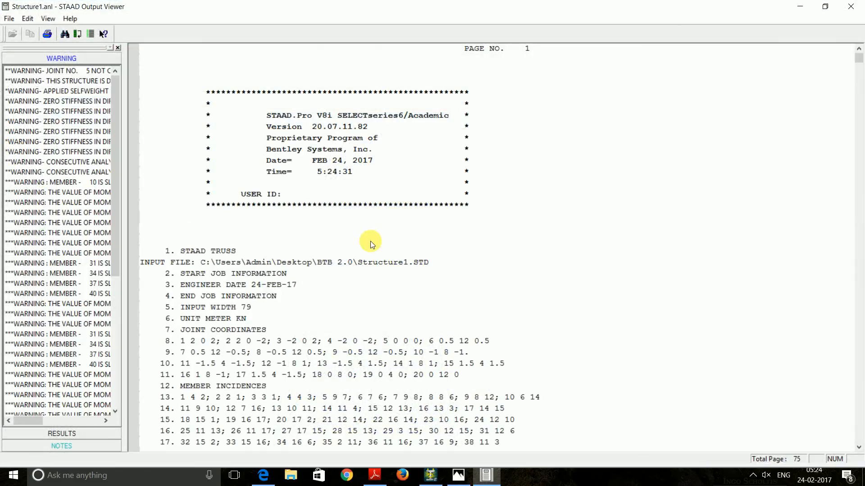
click(57, 434)
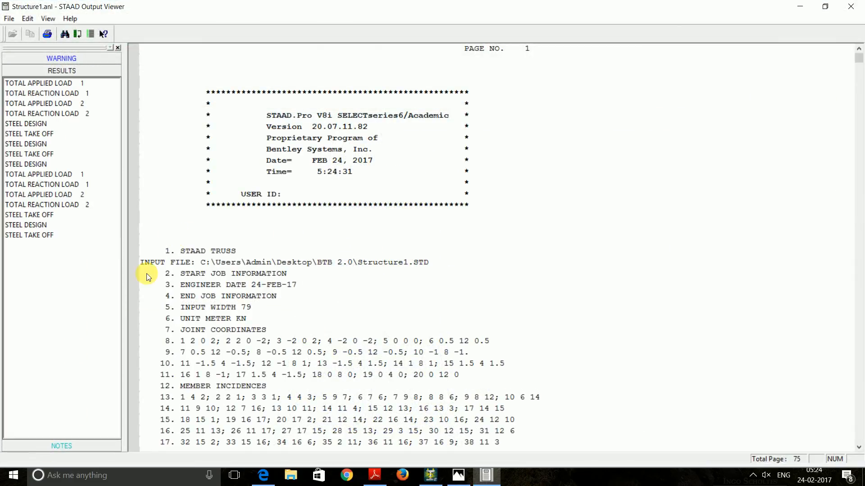
click(36, 124)
scroll(303, 255, down, 15)
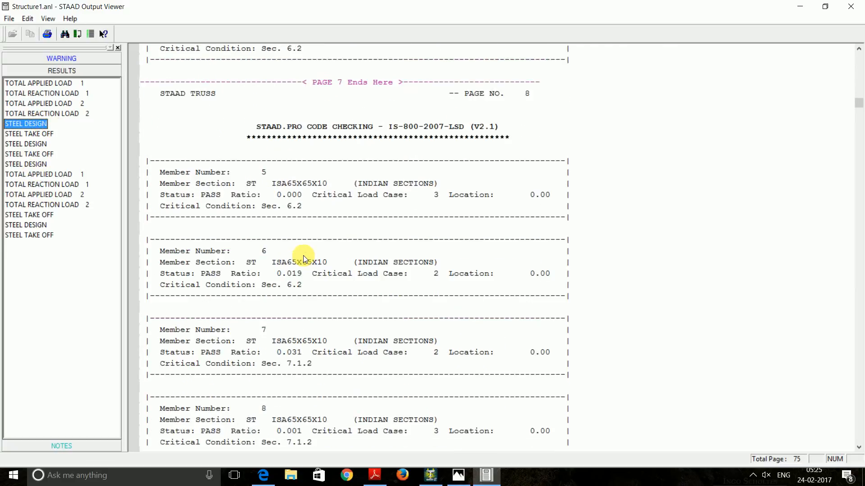
scroll(304, 258, down, 6)
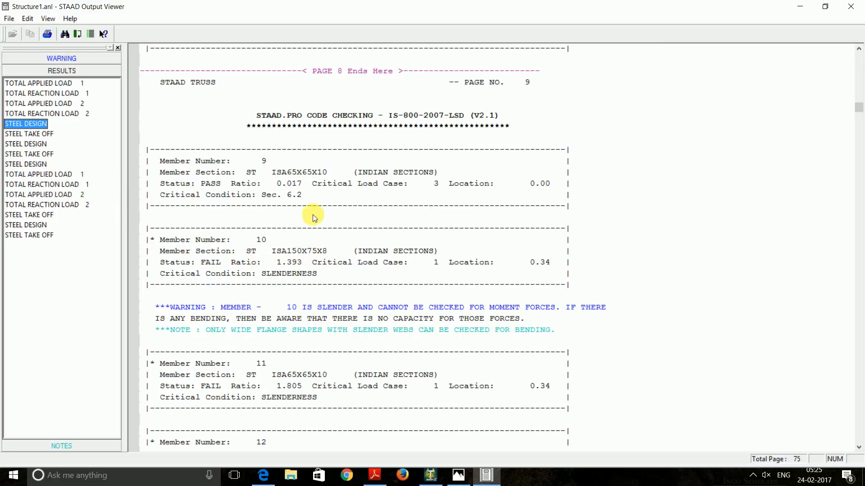
click(853, 7)
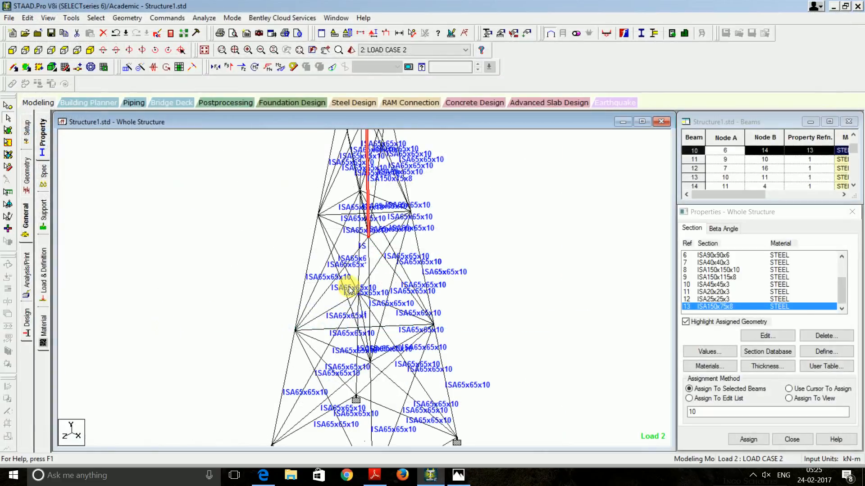
Pick angle ISA120x80x10 (row 143) from the Indian steel angle table
double_click(737, 306)
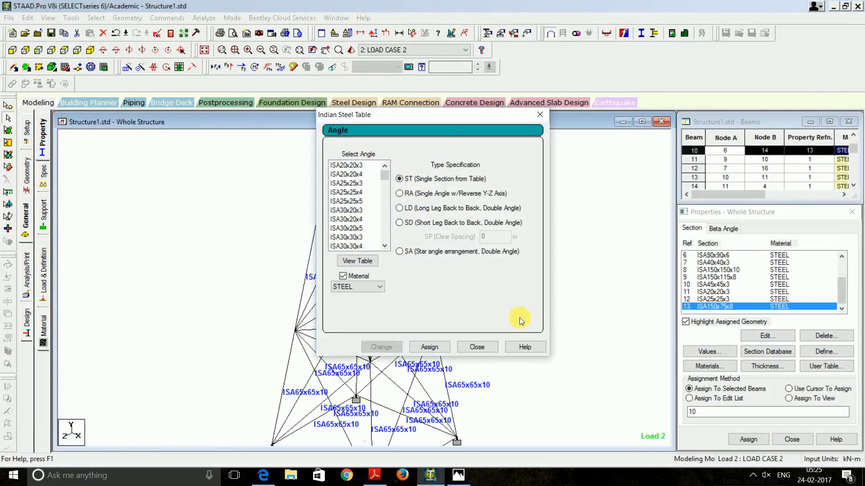
click(358, 261)
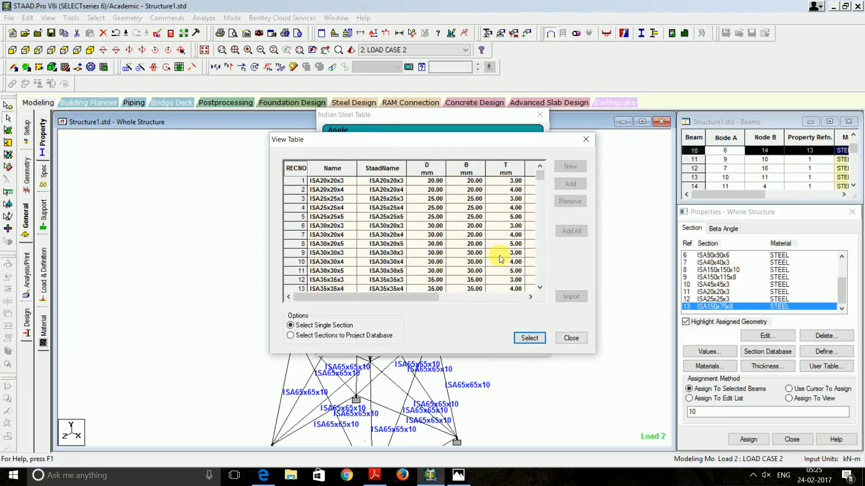
drag(432, 296, 518, 297)
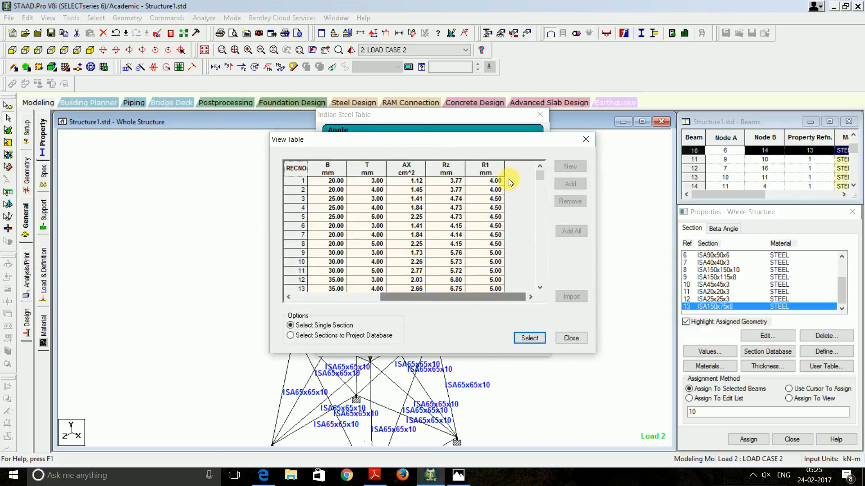
drag(536, 177, 521, 249)
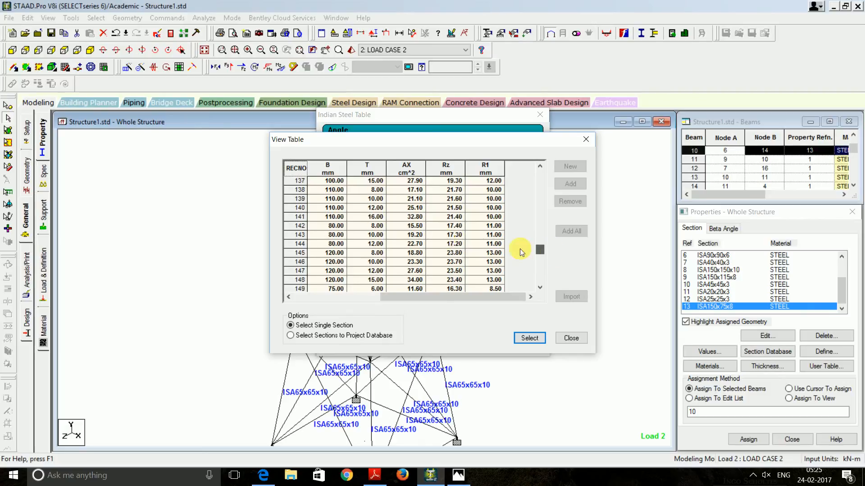
click(299, 235)
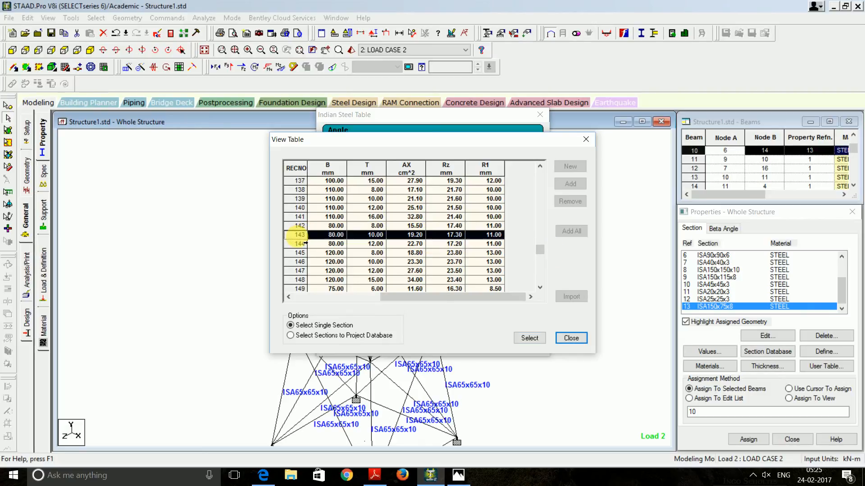
drag(382, 298, 244, 301)
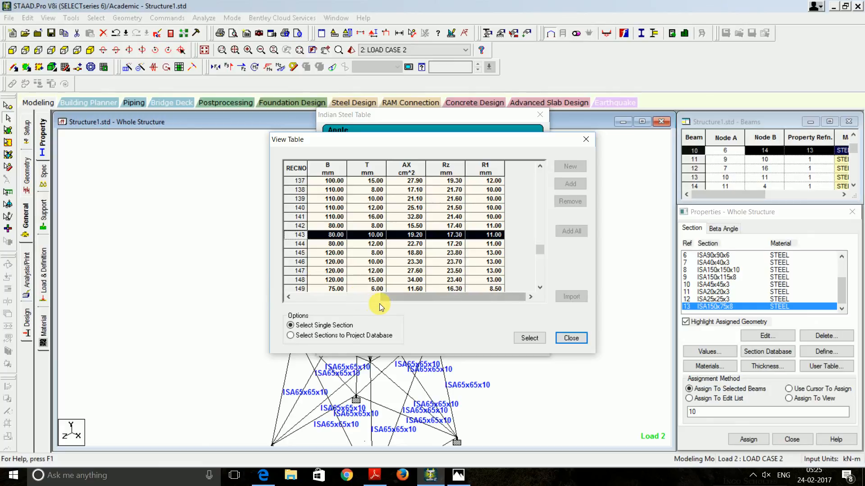
drag(381, 300, 260, 301)
click(340, 298)
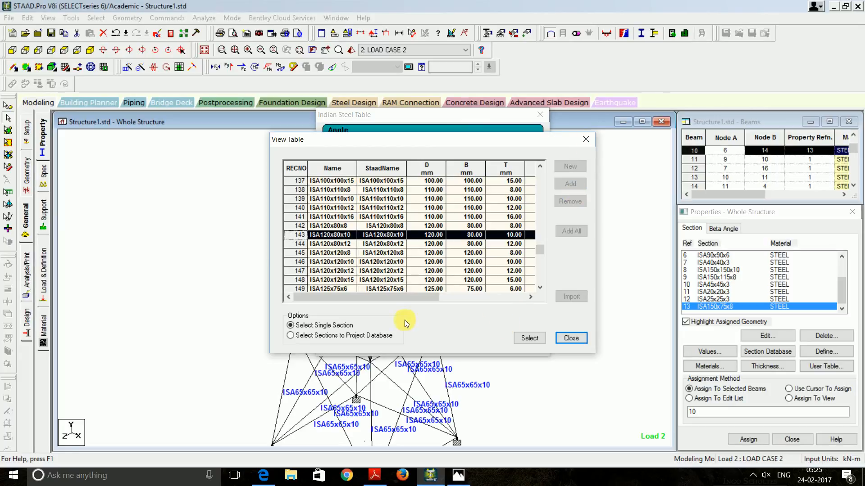
drag(400, 300, 544, 294)
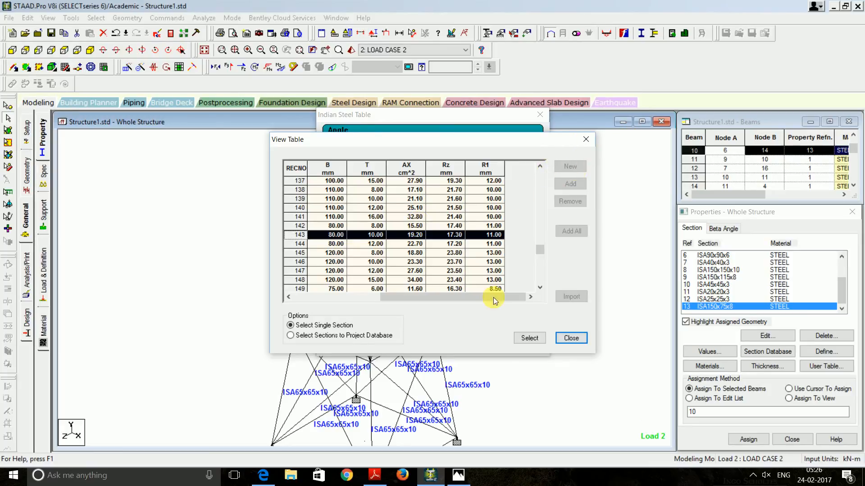
click(523, 342)
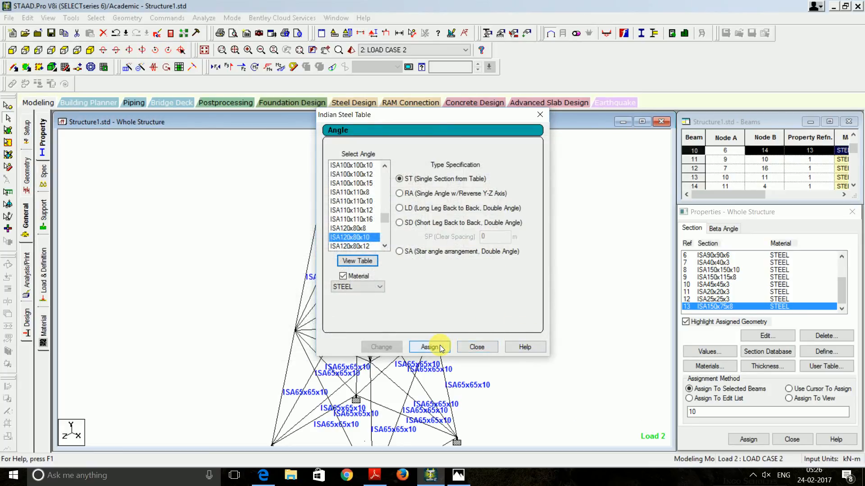
Add ISA120x80x10 as a new section property, discarding old result files
click(440, 347)
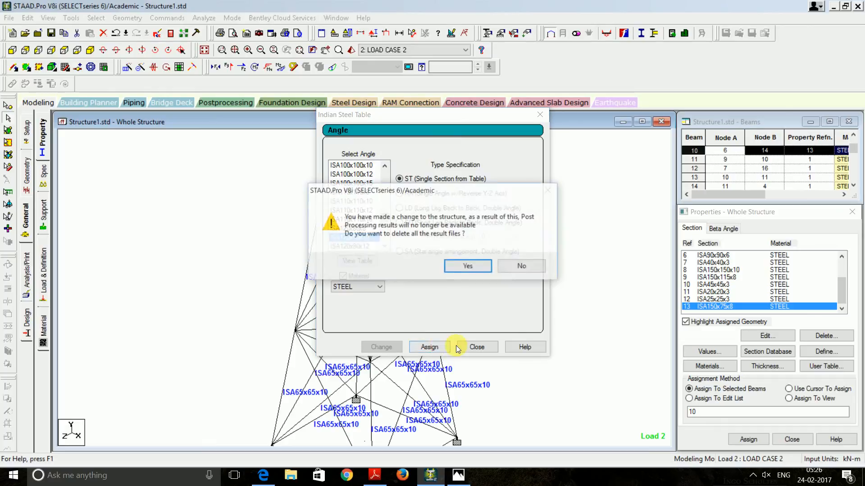
click(473, 263)
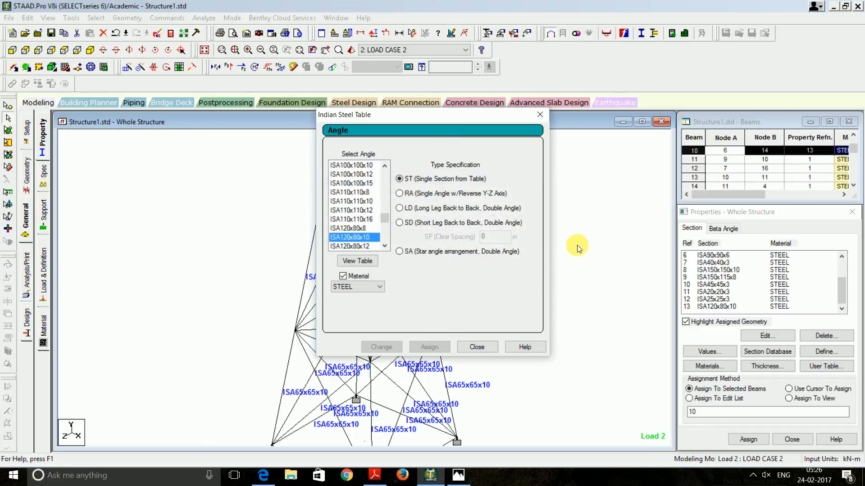
click(476, 348)
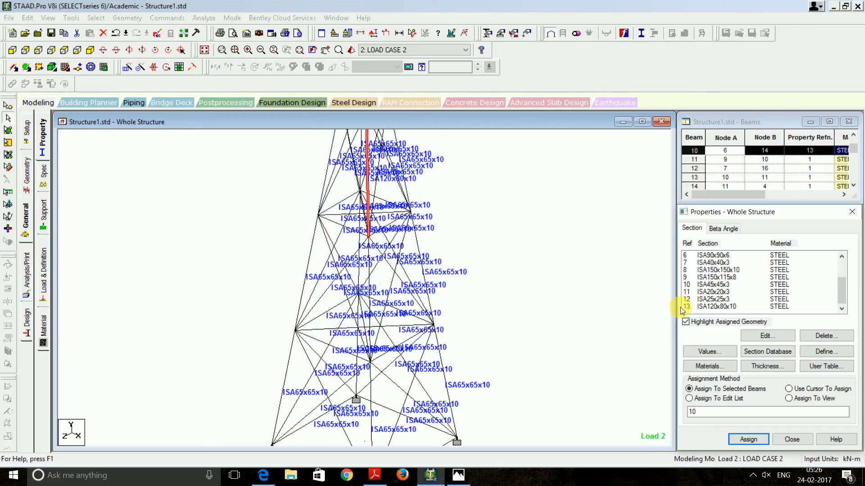
Assign section property 13 (ISA120x80x10) to beam 10, the vertical member near the top
drag(739, 195, 859, 195)
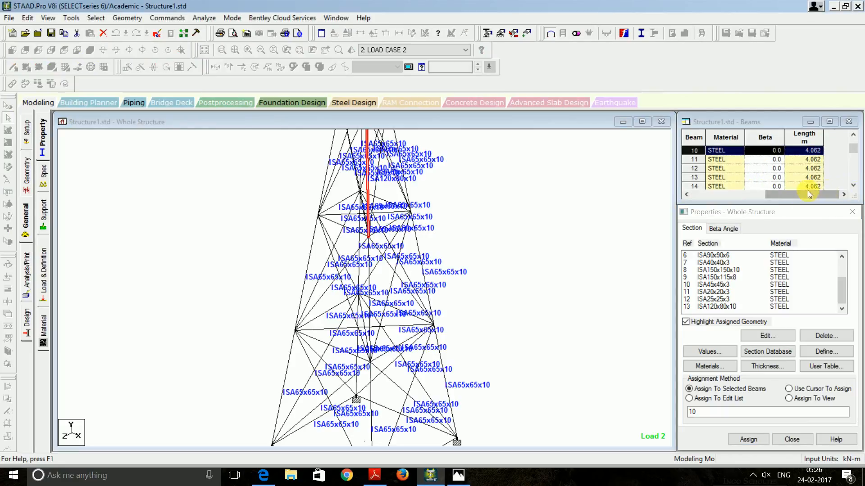
click(723, 195)
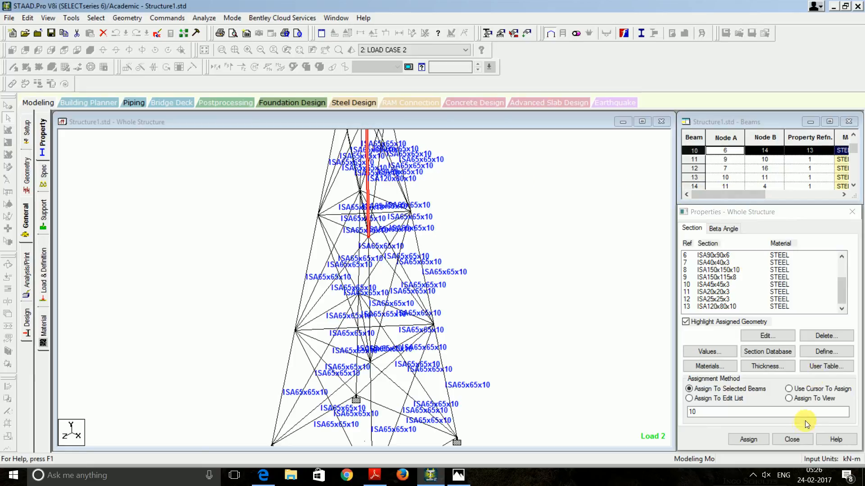
click(719, 309)
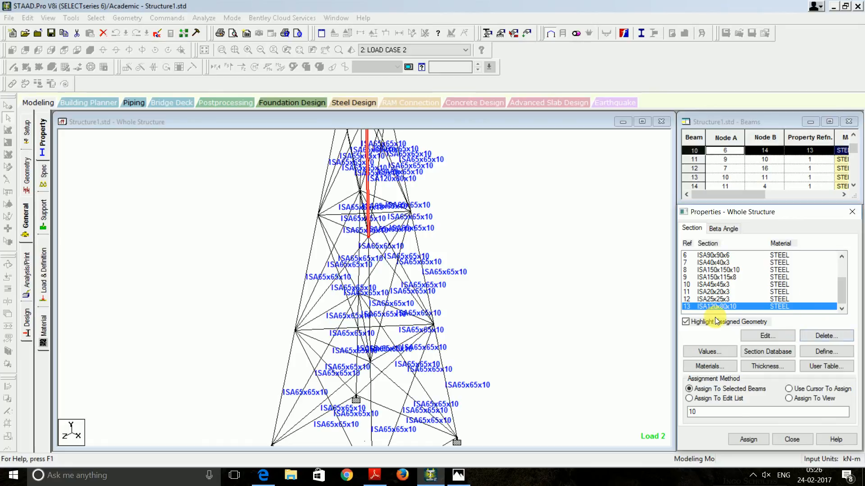
click(746, 439)
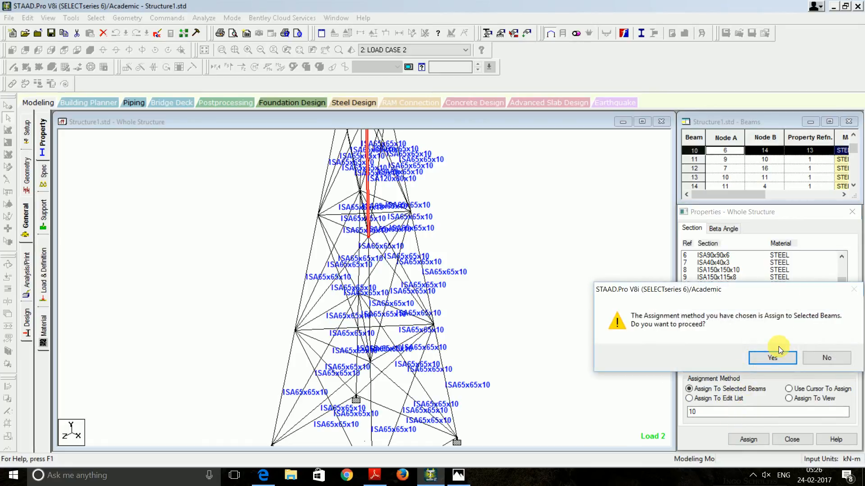
click(779, 356)
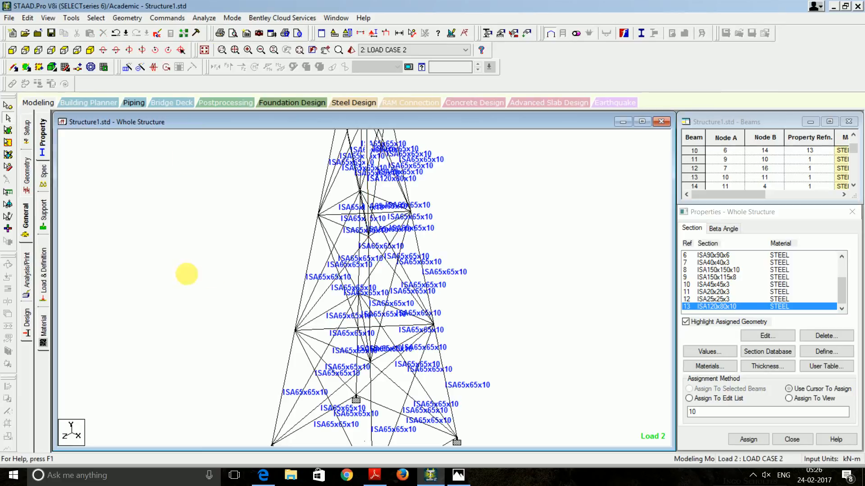
click(696, 305)
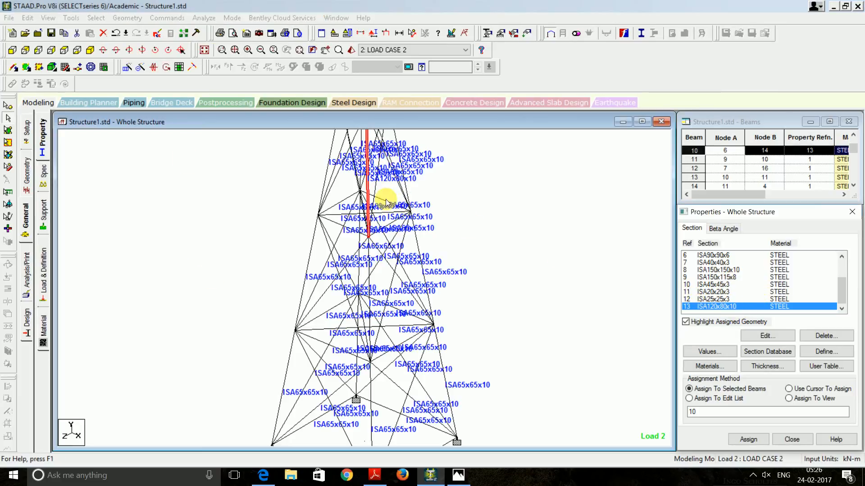
click(367, 191)
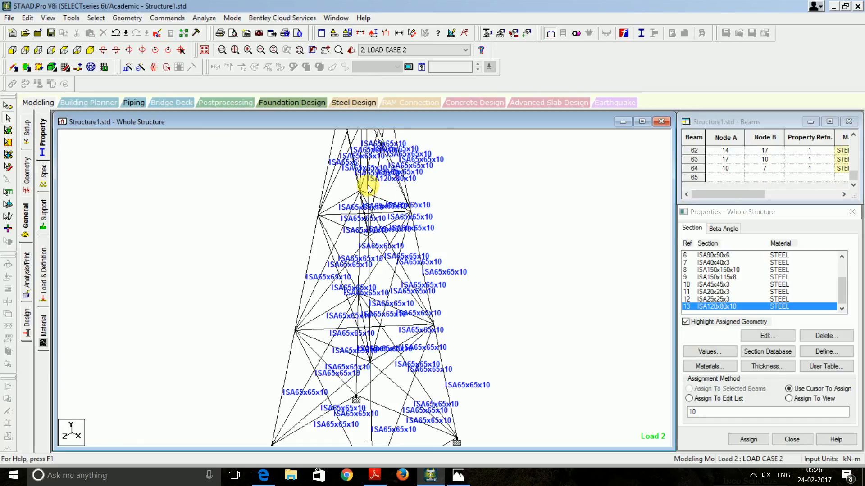
click(374, 193)
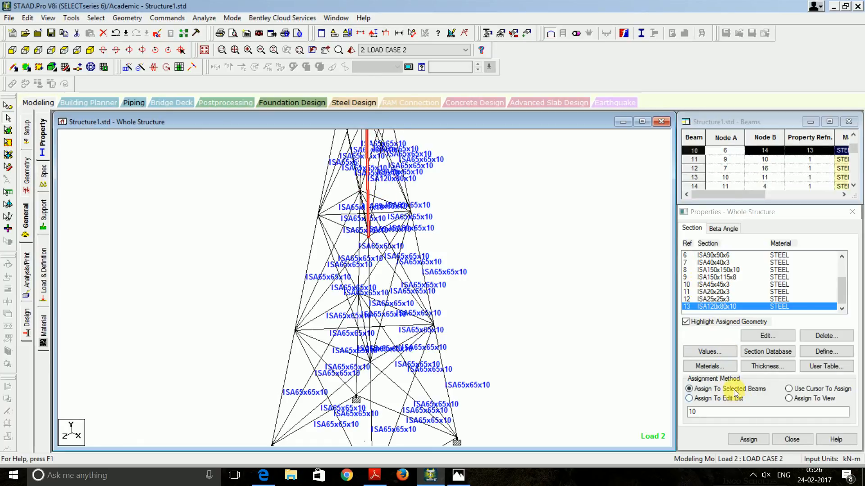
click(748, 438)
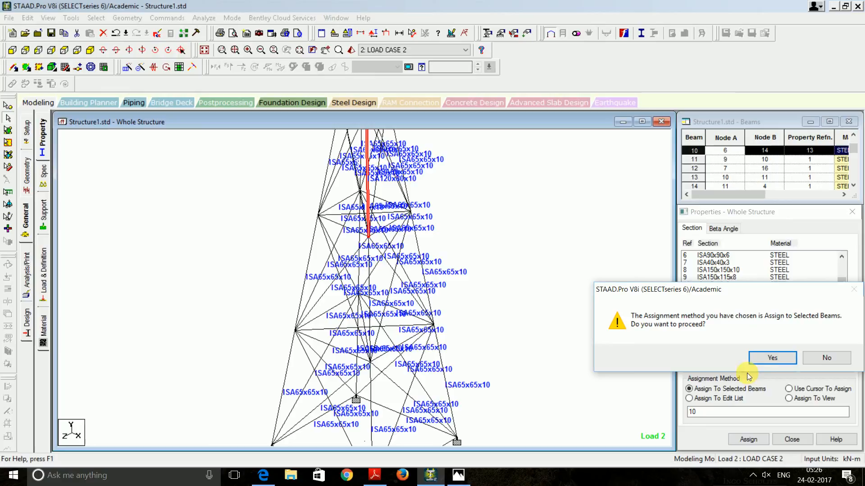
click(770, 357)
Save and rerun the analysis with ISA120x80x10 on beam 10, finishing with 0 errors and 71 warnings
click(198, 18)
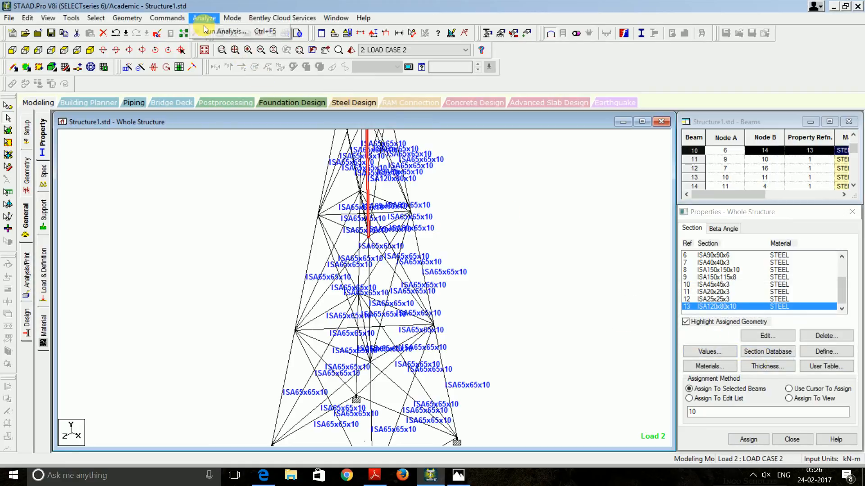
click(214, 29)
click(363, 252)
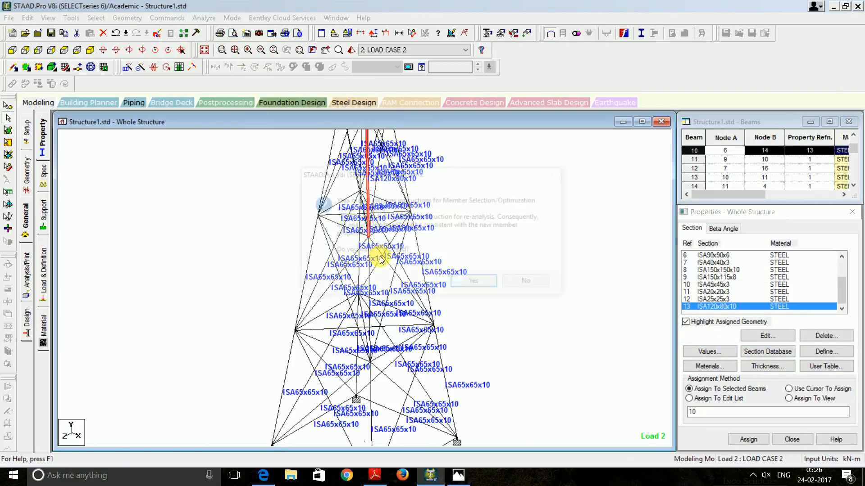
click(479, 280)
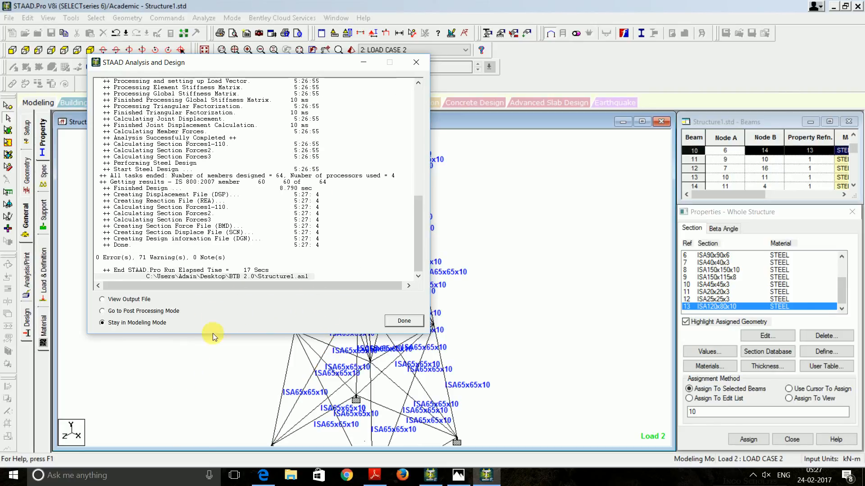
click(403, 321)
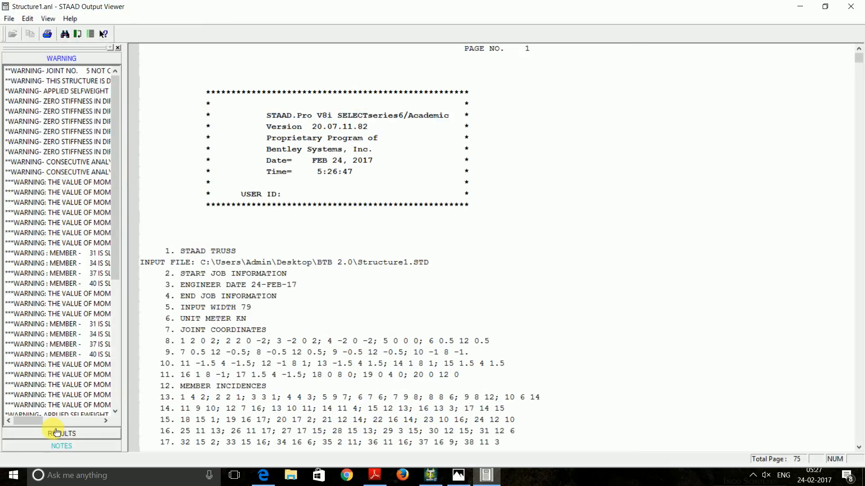
Check the steel design results: member 10 (ISA120X80X10) still fails slenderness at ratio 1.304
click(51, 430)
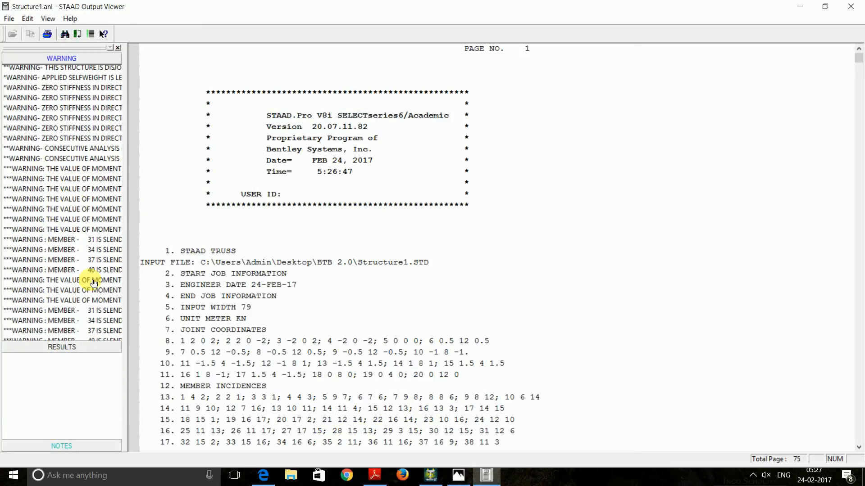
click(39, 124)
scroll(315, 270, down, 10)
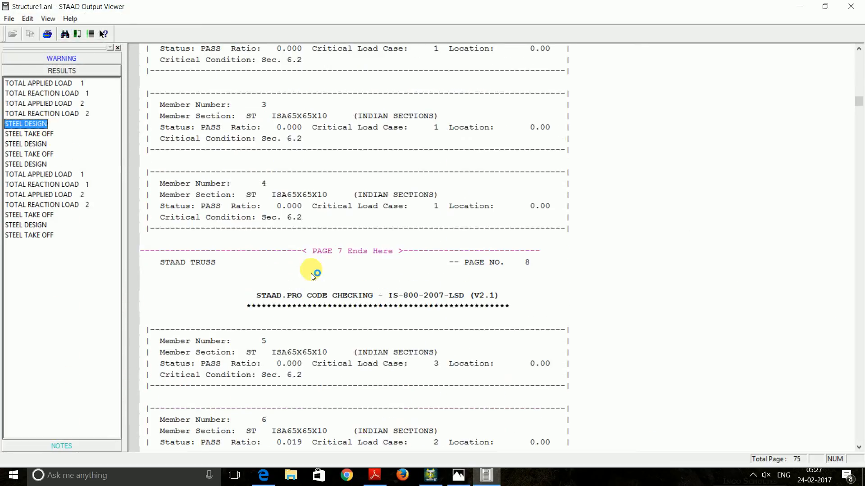
scroll(314, 272, down, 5)
scroll(312, 271, down, 4)
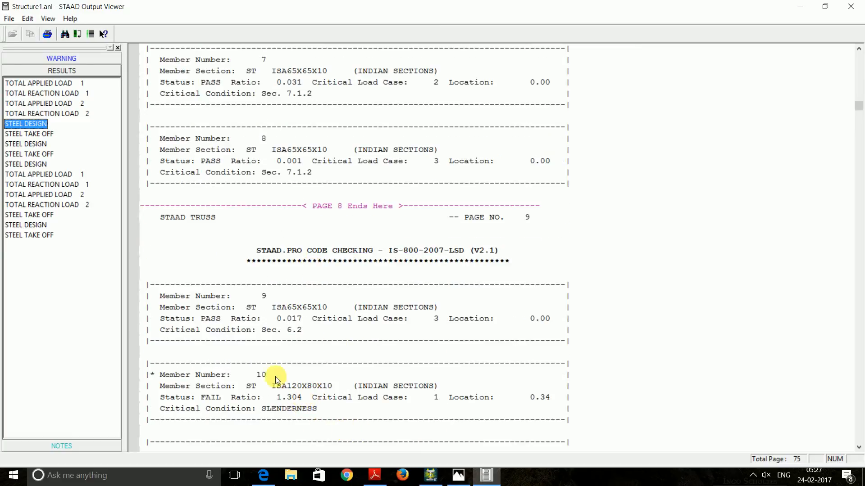
Assign section ISA150x150x10 (ref 8) to beam 10, discarding old result files
click(851, 7)
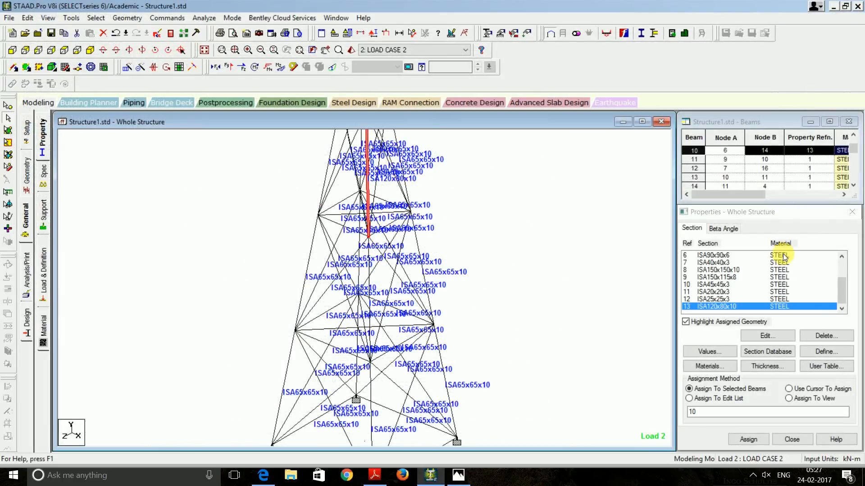
click(733, 269)
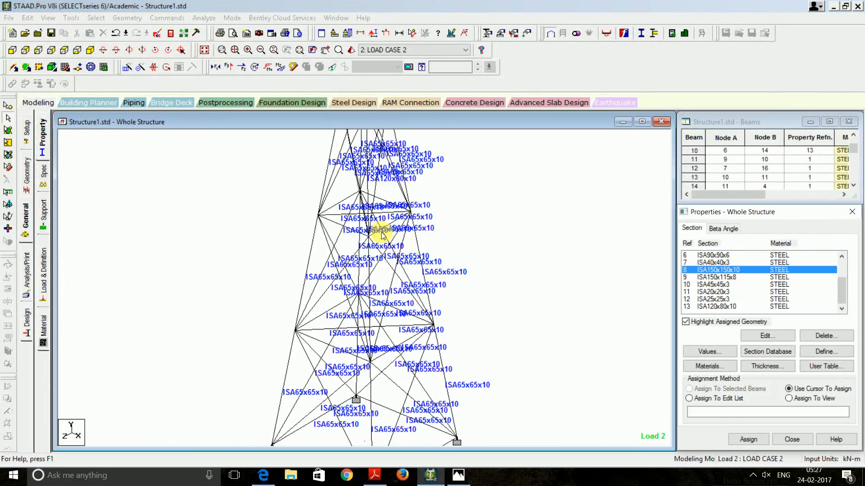
click(367, 189)
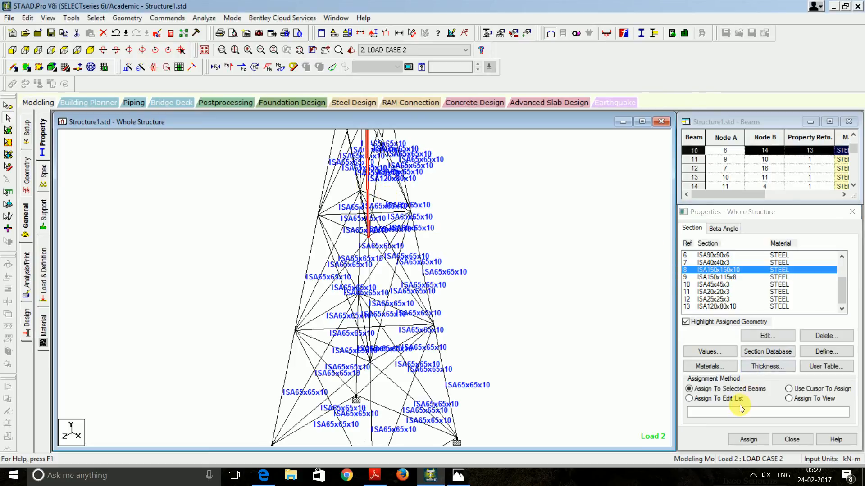
click(732, 389)
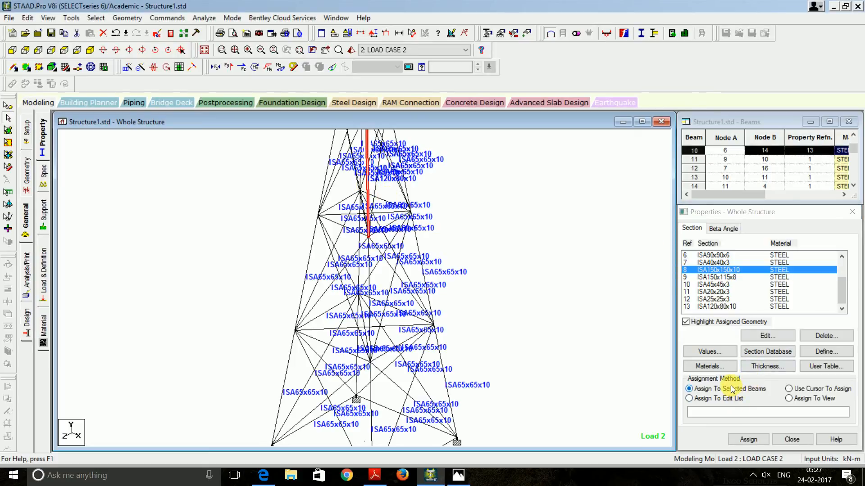
click(748, 440)
click(771, 358)
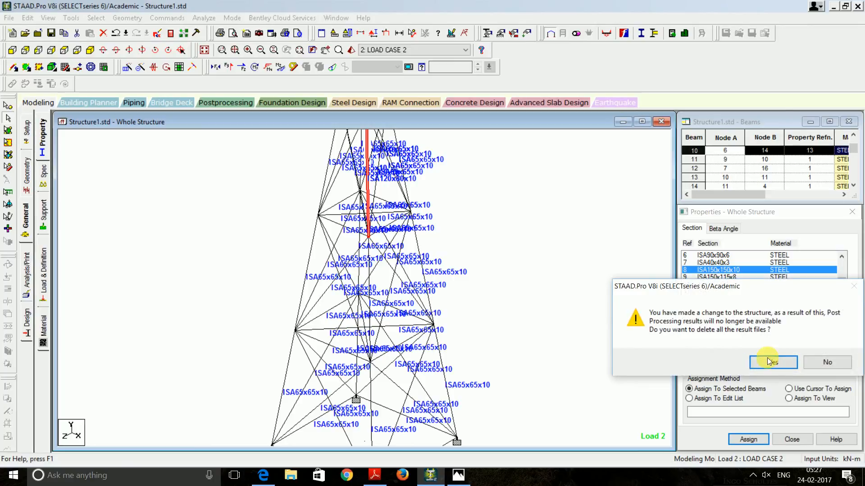
click(766, 361)
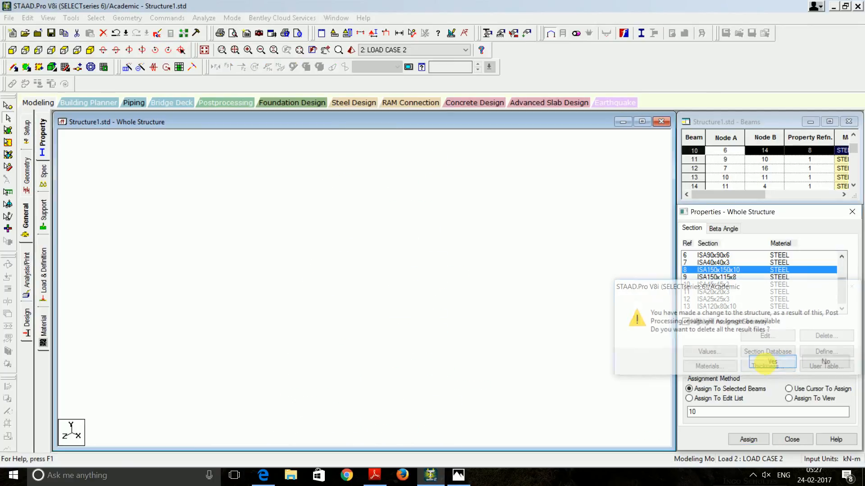
Save and rerun the analysis, ending with 0 errors and 72 warnings, and open the output report
click(204, 18)
click(214, 35)
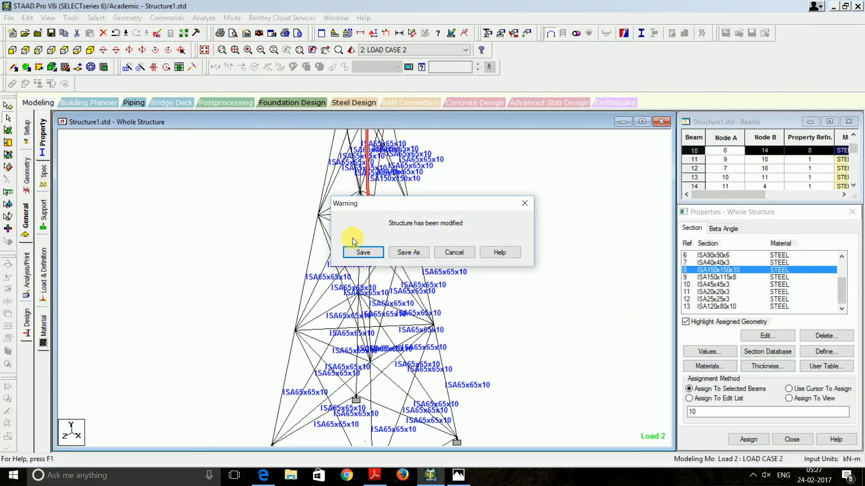
click(359, 250)
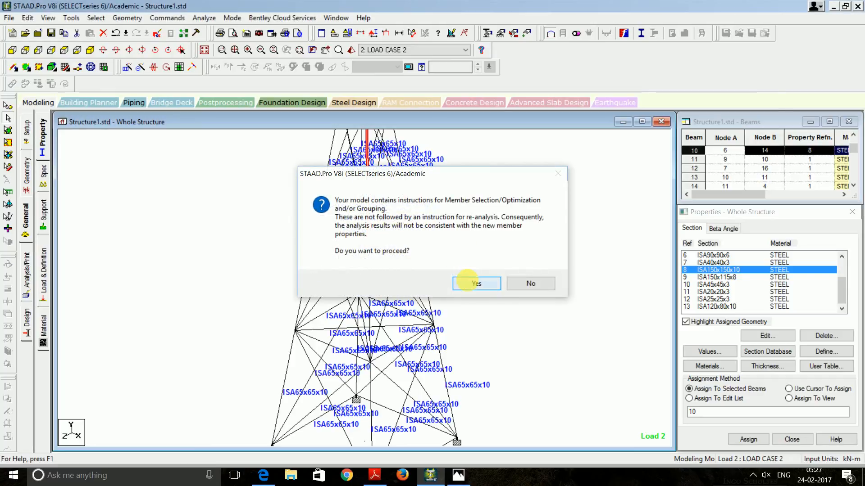
click(470, 283)
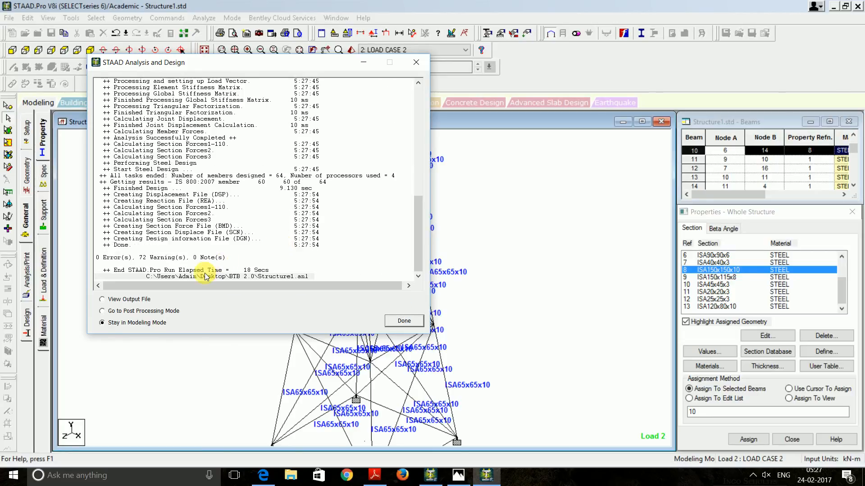
click(404, 320)
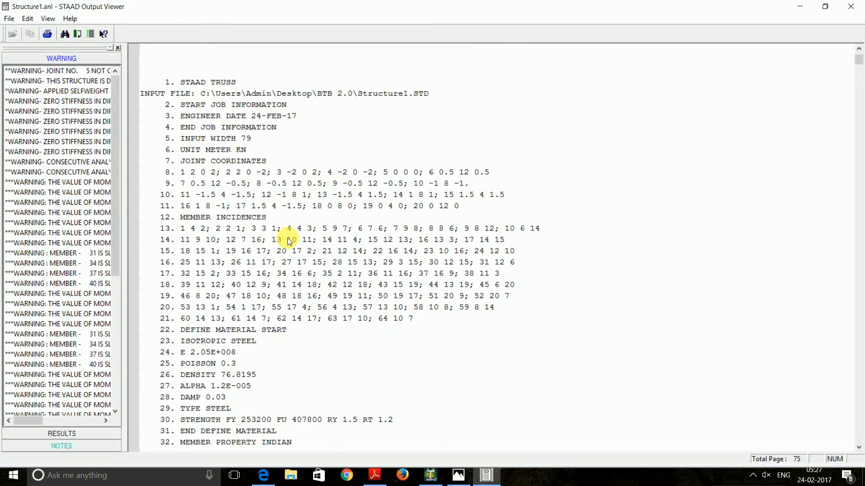
Review steel design results: member 10 (ISA150x150x10) passes at 0.036, member 11 fails slenderness
click(68, 433)
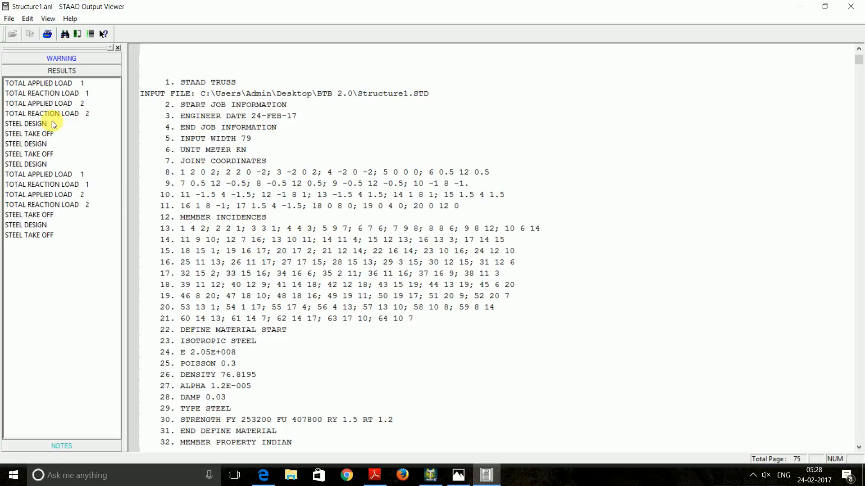
click(52, 121)
scroll(282, 203, down, 14)
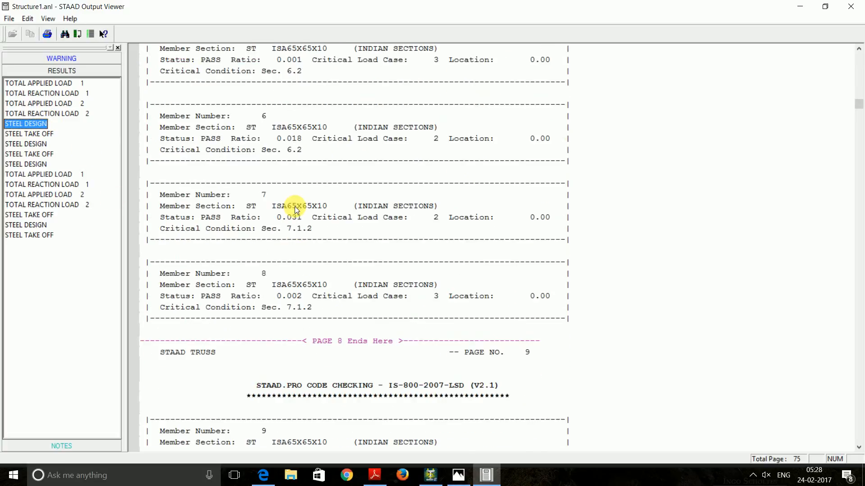
scroll(295, 206, down, 6)
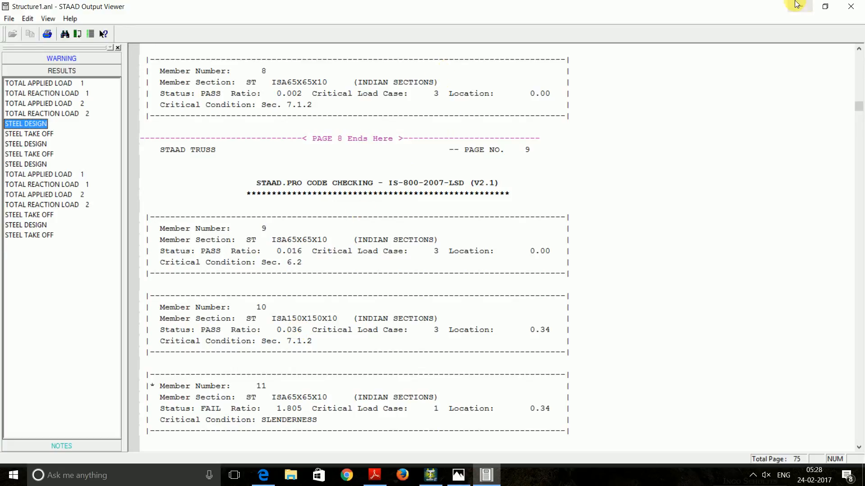
click(851, 7)
Add a SELECT OPTIMIZED design command after CODE IS800 LSD under PARAMETER 9
click(27, 323)
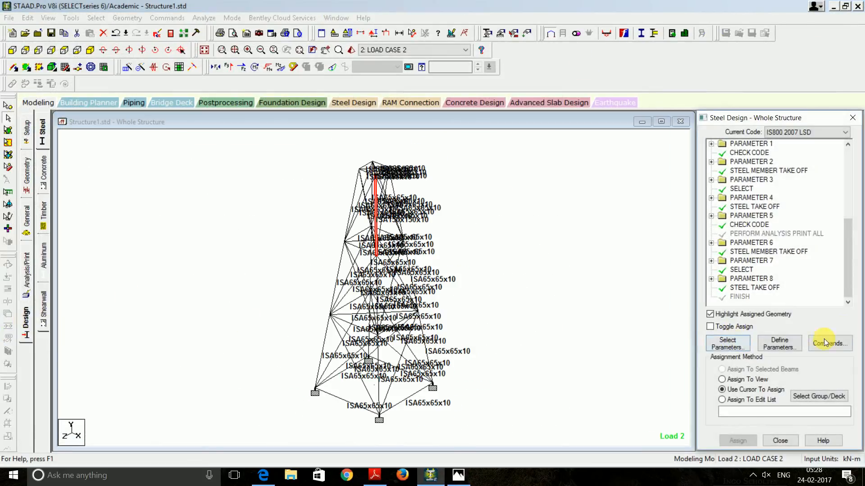
click(830, 344)
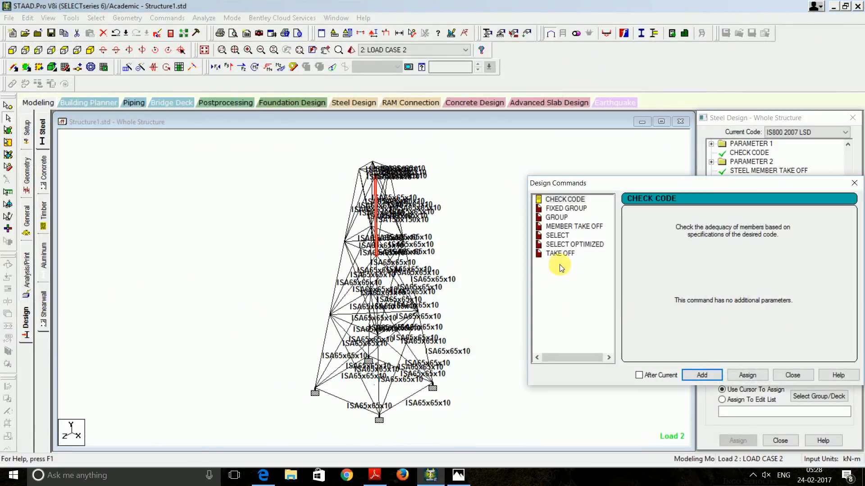
click(575, 244)
click(704, 375)
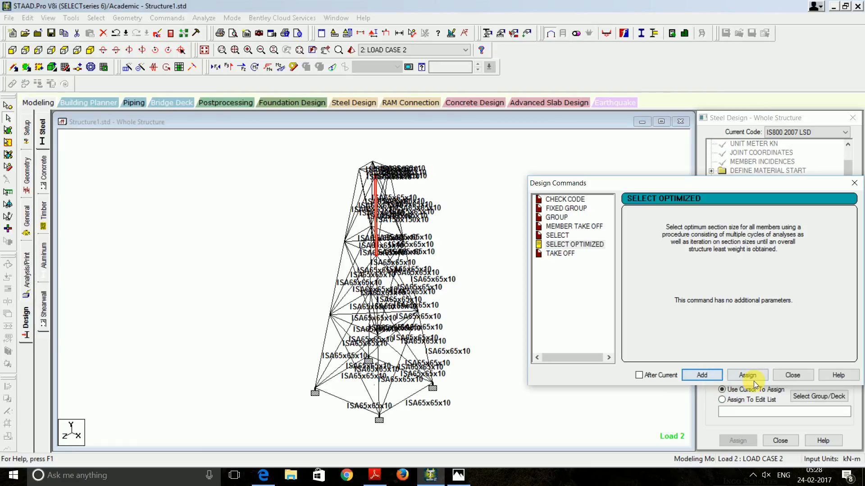
click(792, 375)
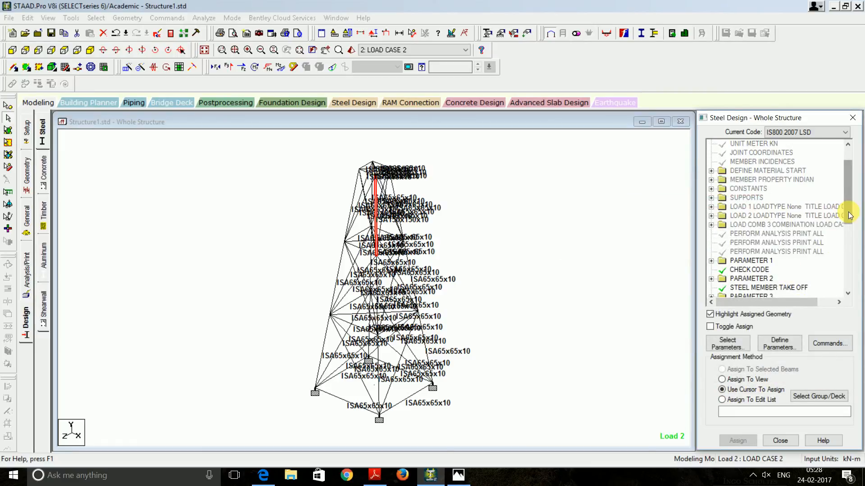
drag(847, 211, 847, 277)
scroll(789, 269, up, 7)
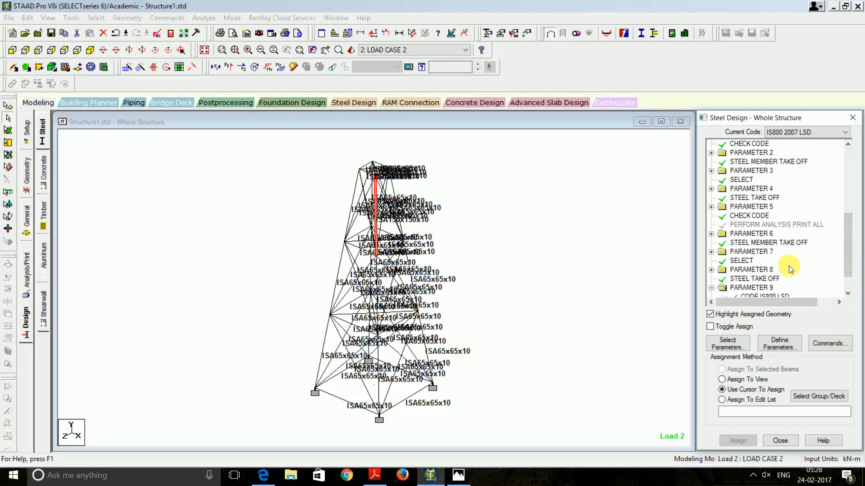
scroll(788, 268, up, 2)
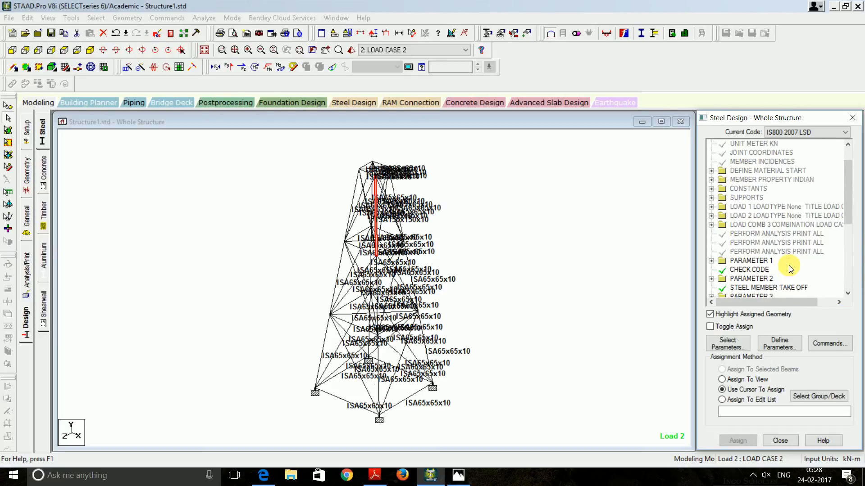
scroll(788, 268, down, 9)
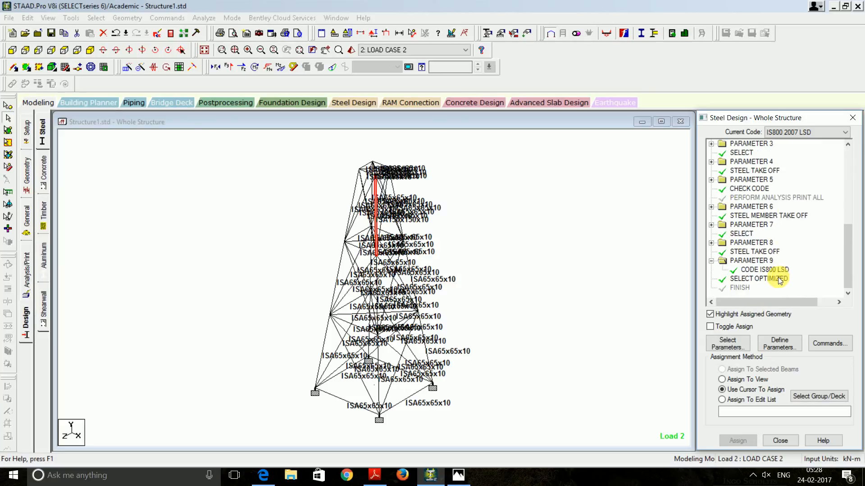
click(775, 279)
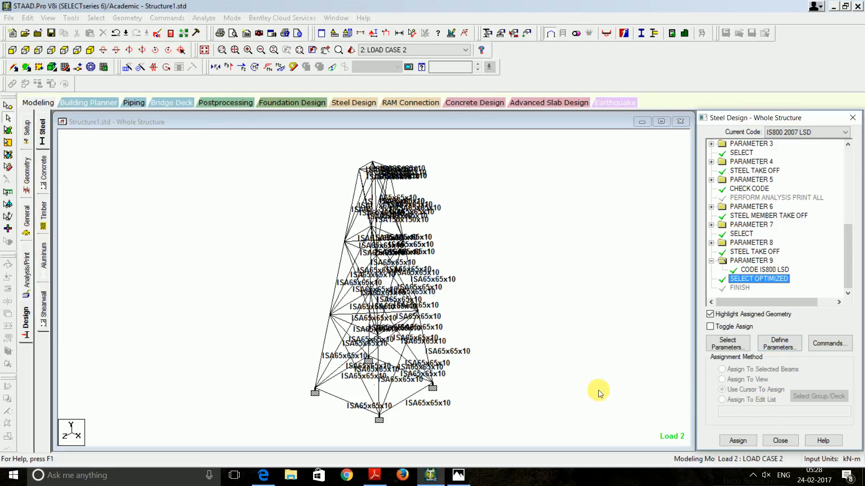
click(204, 18)
Save and run the optimized analysis and design, finishing with 0 errors and 142 warnings
click(210, 30)
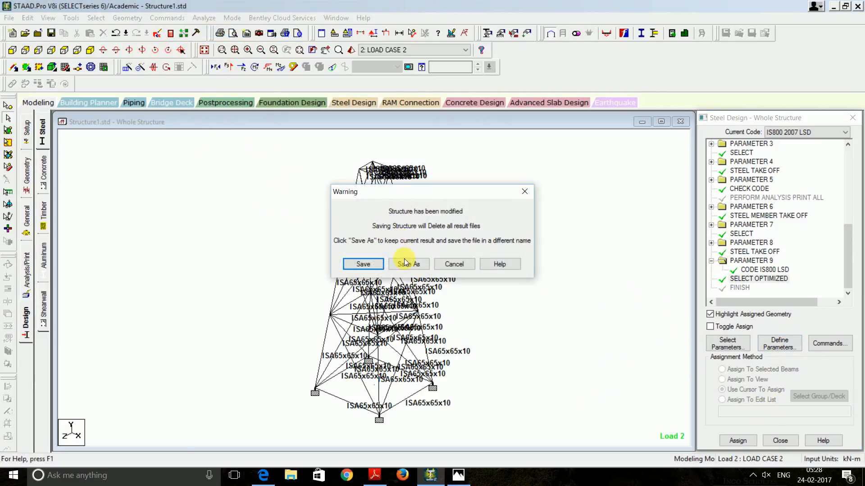
click(362, 264)
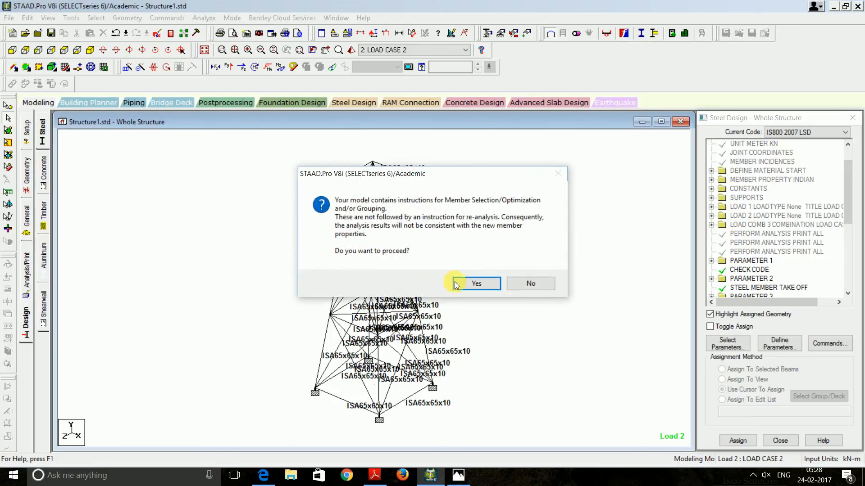
click(473, 283)
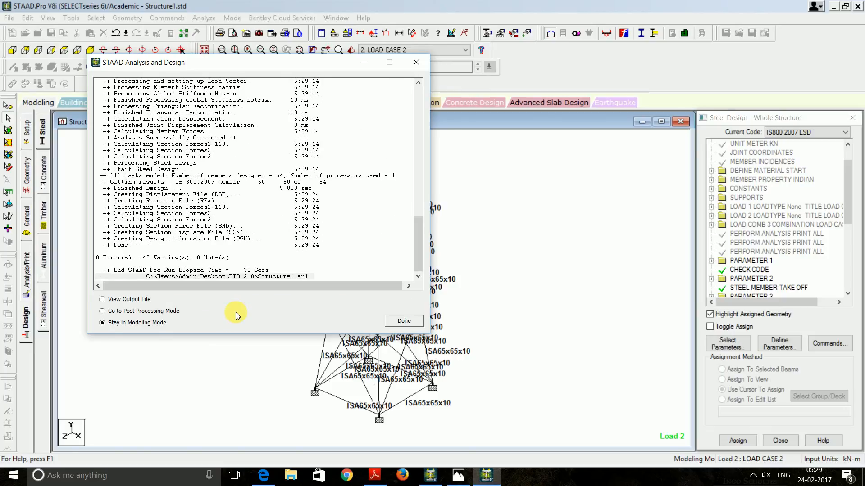
click(135, 299)
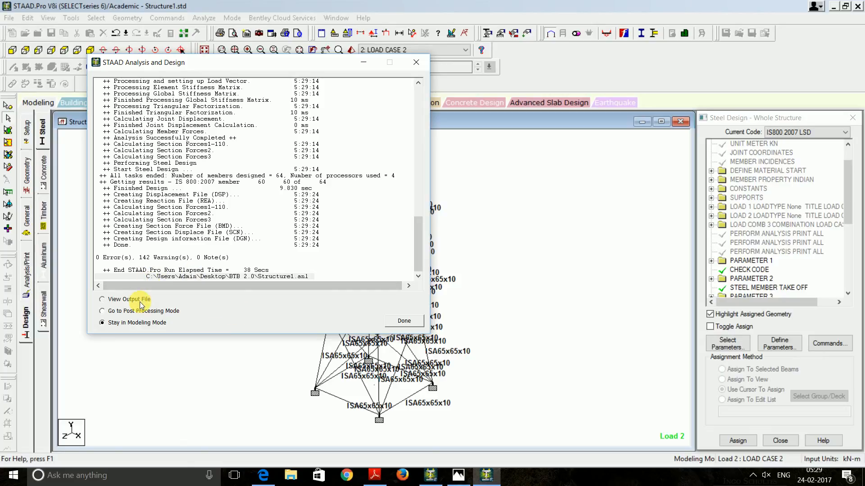
click(404, 321)
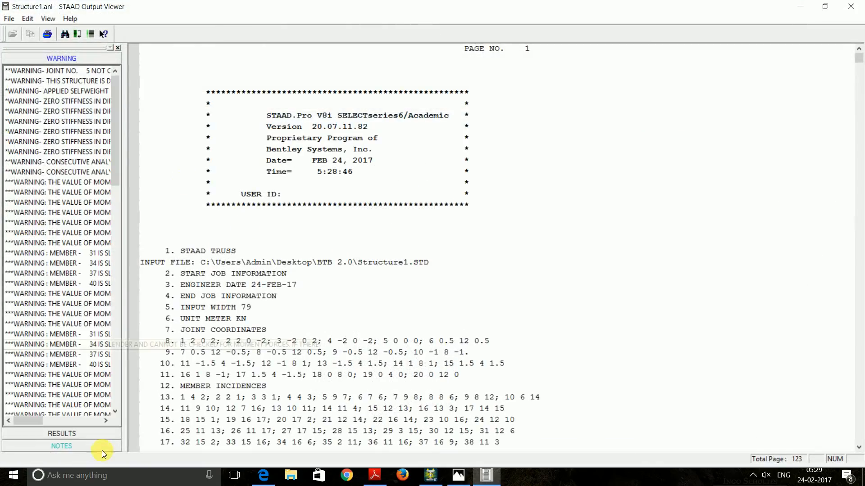
click(62, 434)
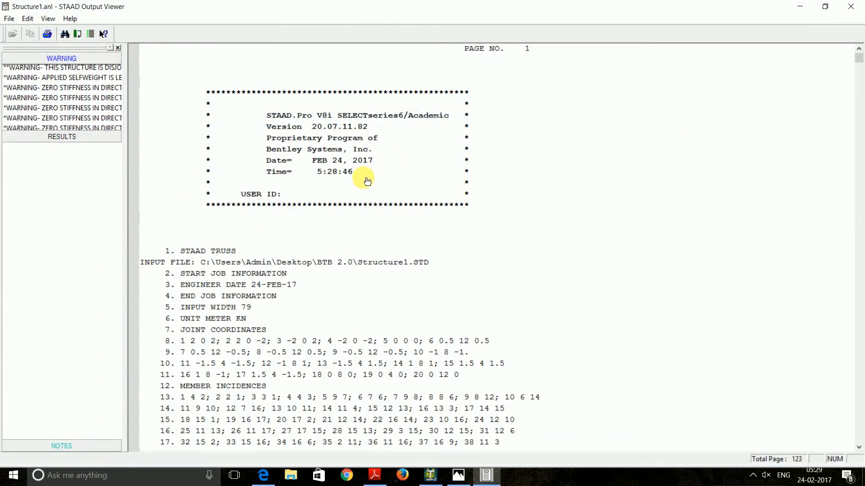
click(37, 124)
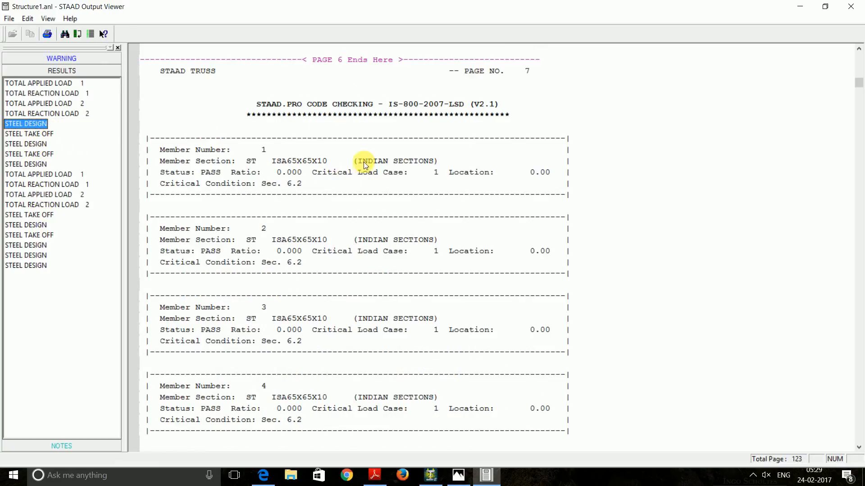
scroll(315, 236, down, 20)
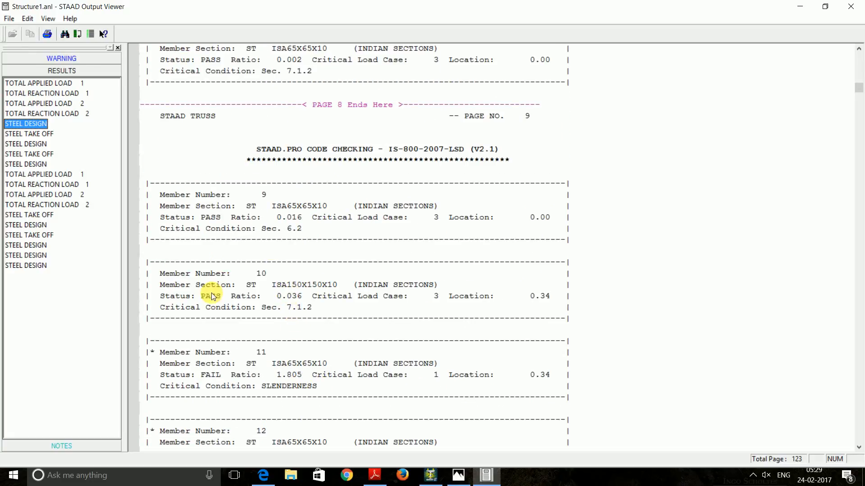
click(39, 246)
scroll(333, 272, down, 16)
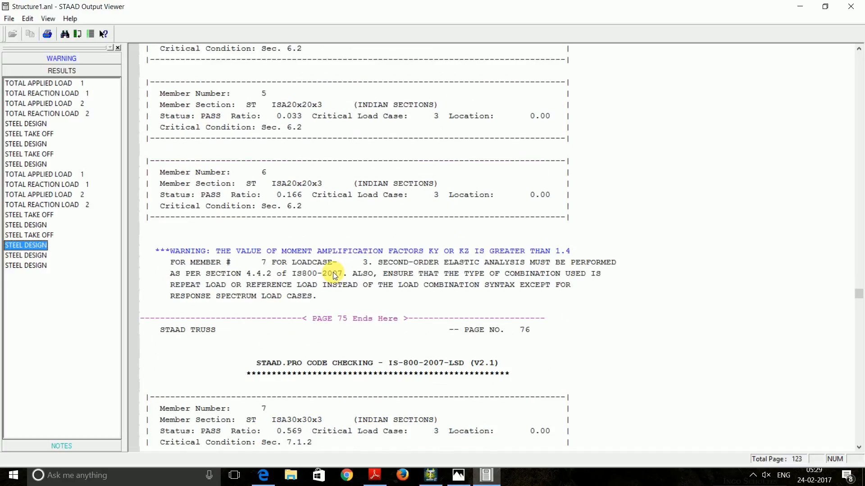
scroll(334, 271, down, 9)
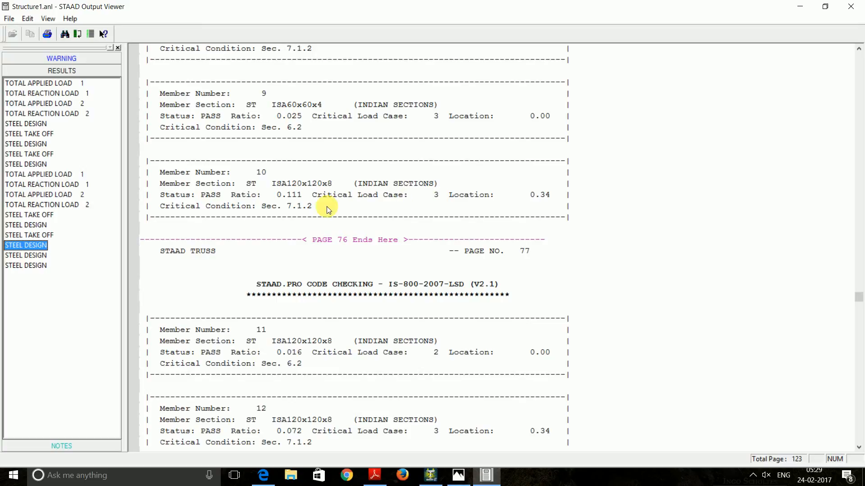
click(26, 255)
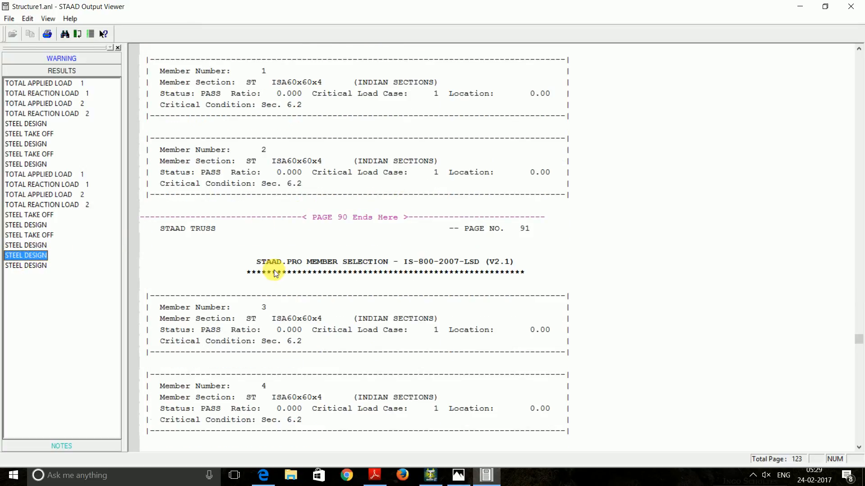
scroll(276, 271, down, 12)
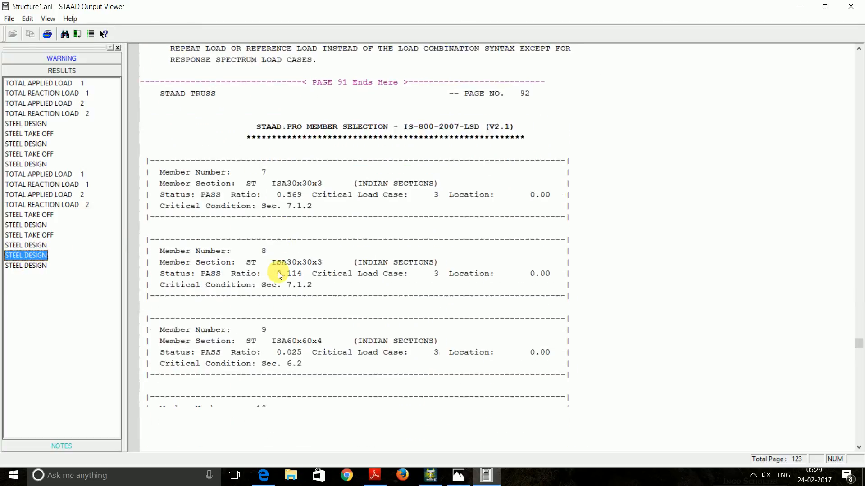
scroll(278, 274, down, 5)
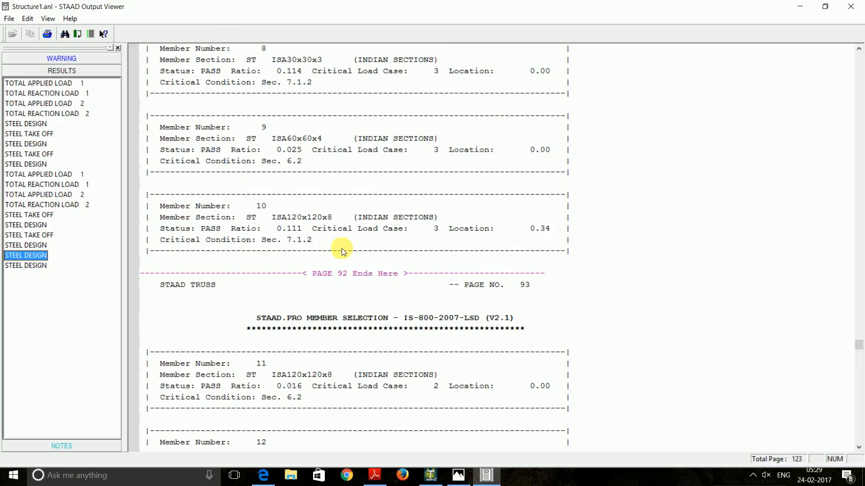
click(40, 266)
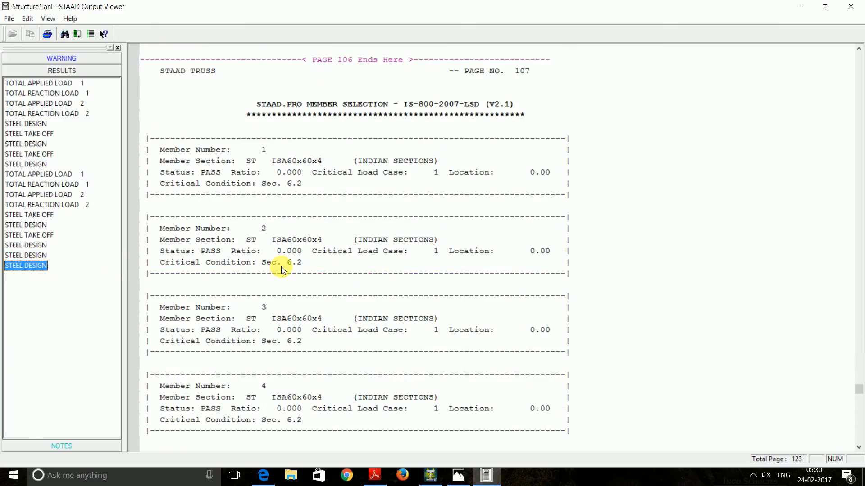
scroll(281, 267, down, 10)
scroll(281, 269, down, 12)
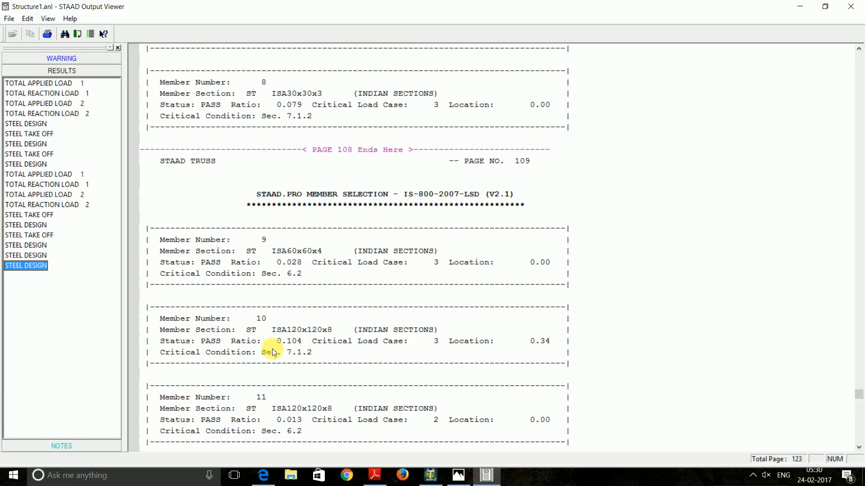
scroll(283, 321, up, 10)
scroll(282, 322, up, 15)
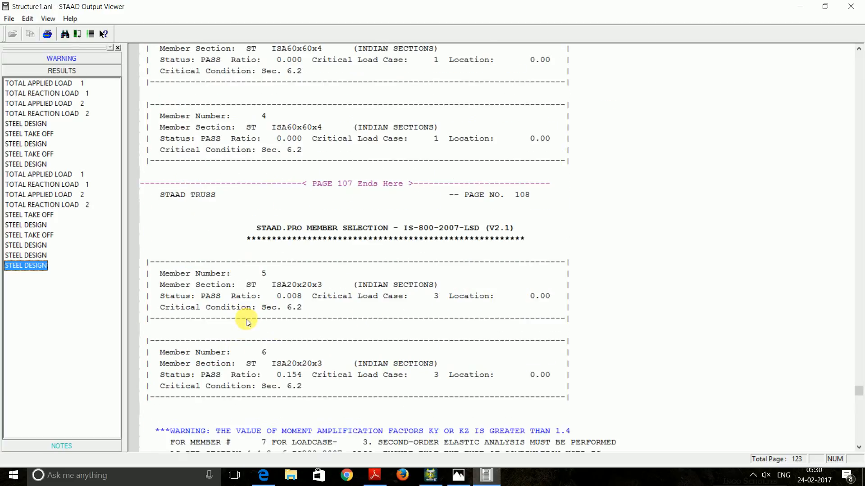
scroll(288, 308, down, 3)
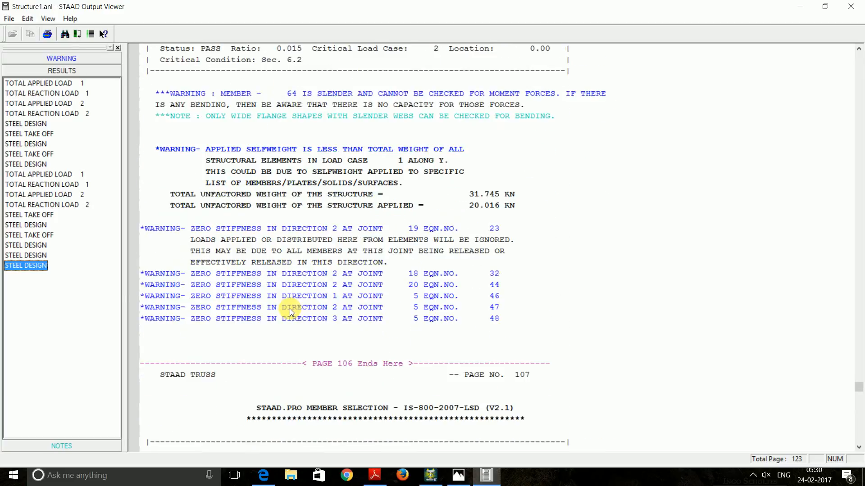
scroll(290, 309, up, 18)
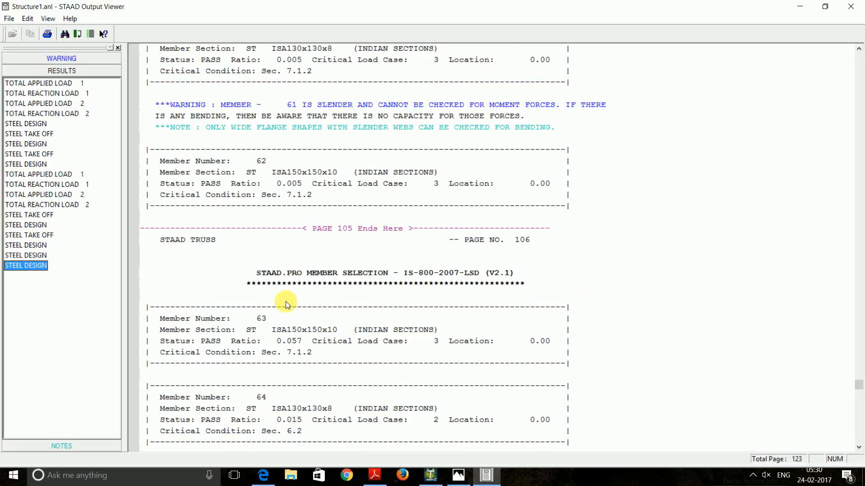
scroll(292, 287, up, 15)
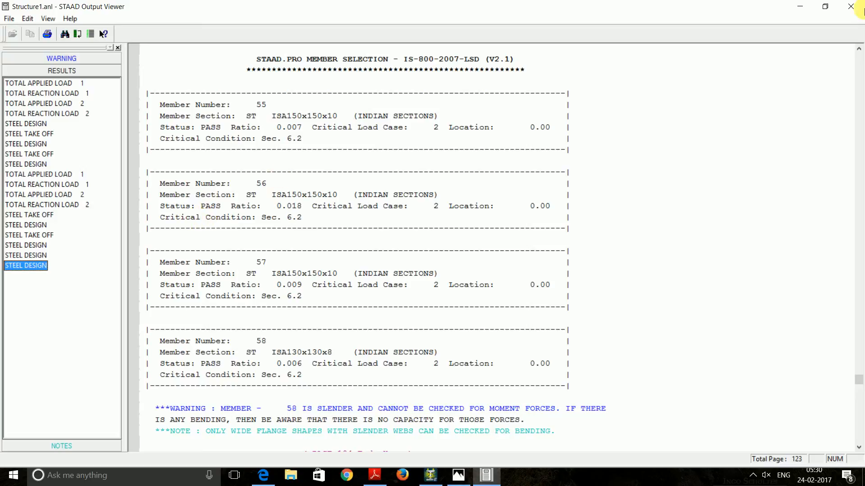
Close the output report and review the tower's Property, Support and Geometry pages, zooming the model
click(850, 7)
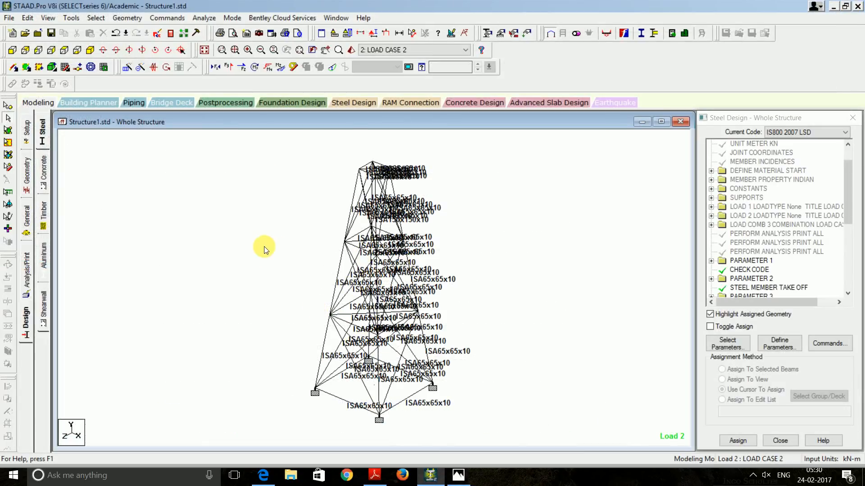
click(27, 219)
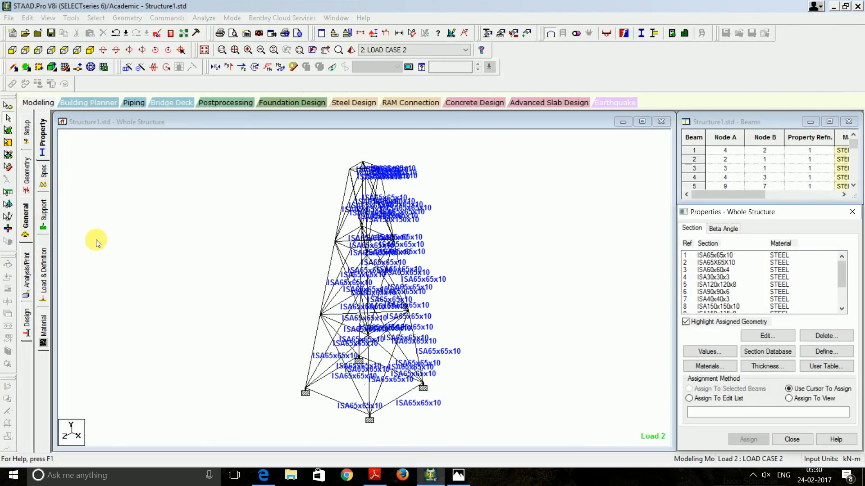
click(42, 223)
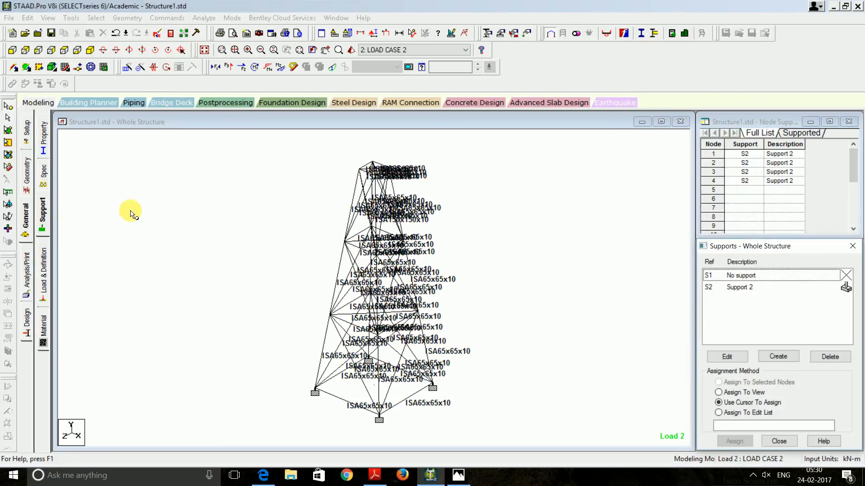
click(26, 186)
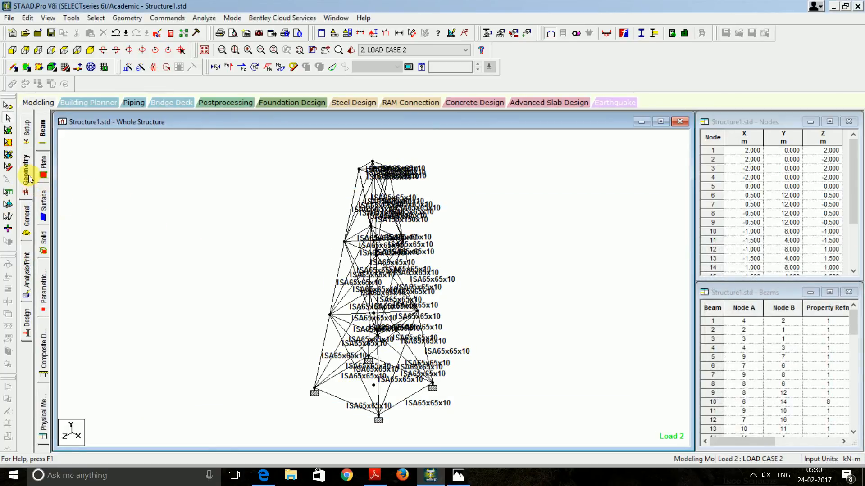
scroll(366, 257, up, 5)
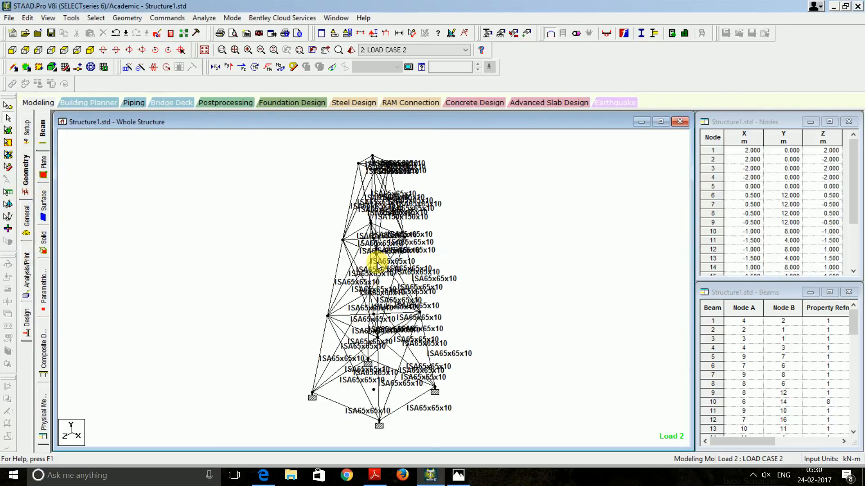
scroll(368, 268, up, 2)
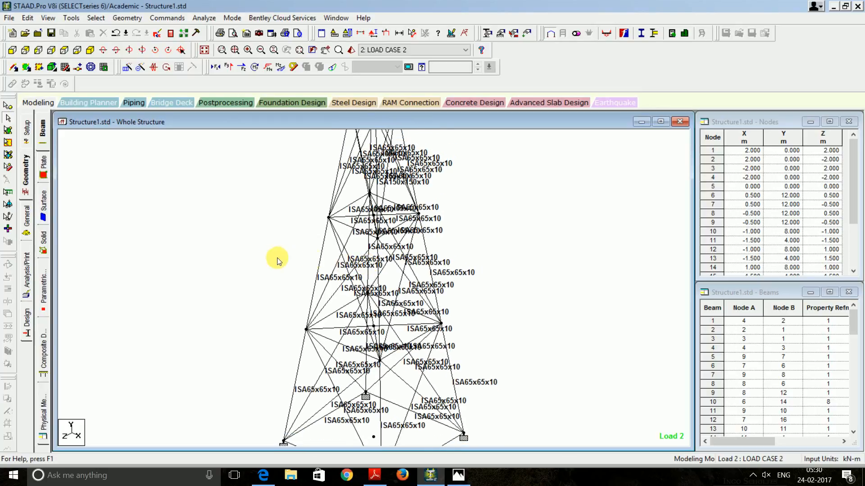
scroll(333, 257, down, 3)
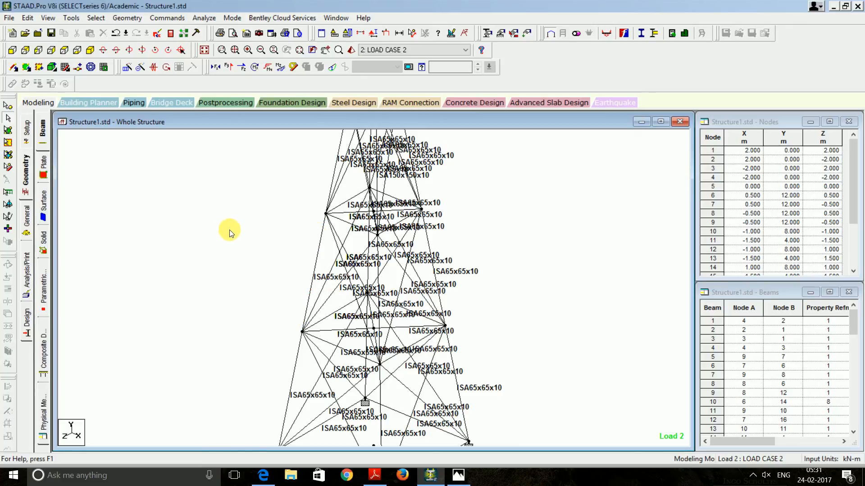
scroll(246, 243, down, 3)
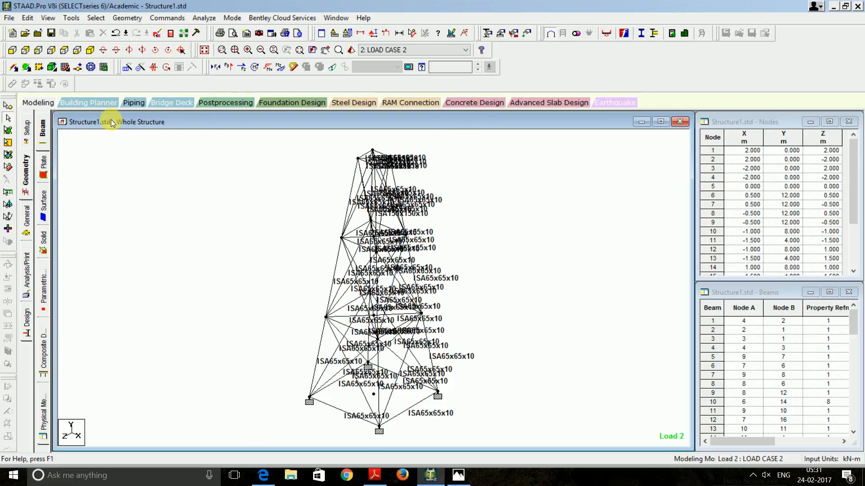
Reopen the output report and show the optimized design's steel take-off totalling 31.851 kN
click(173, 34)
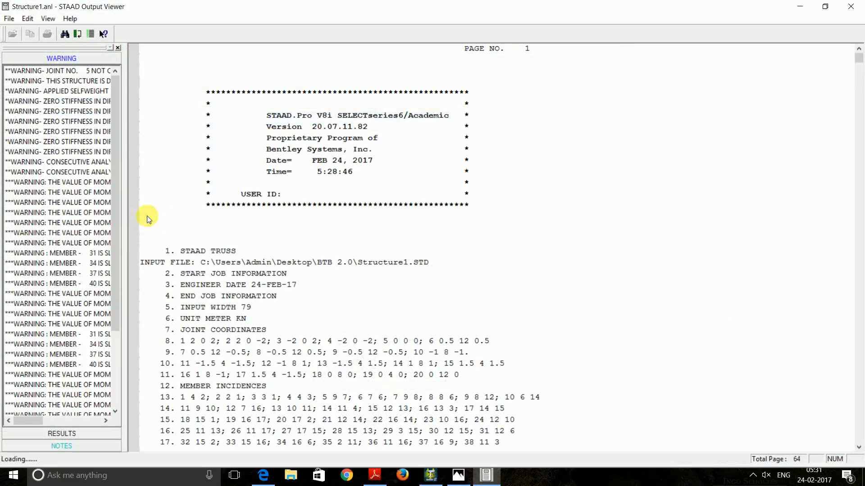
click(62, 310)
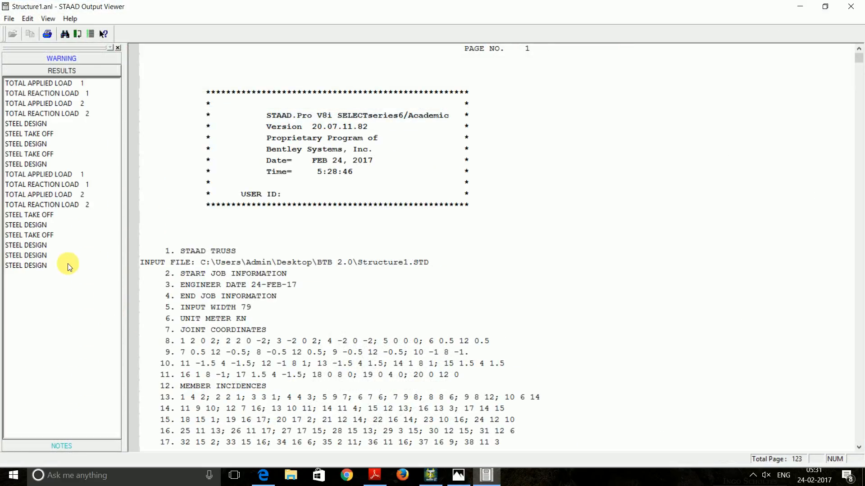
click(41, 216)
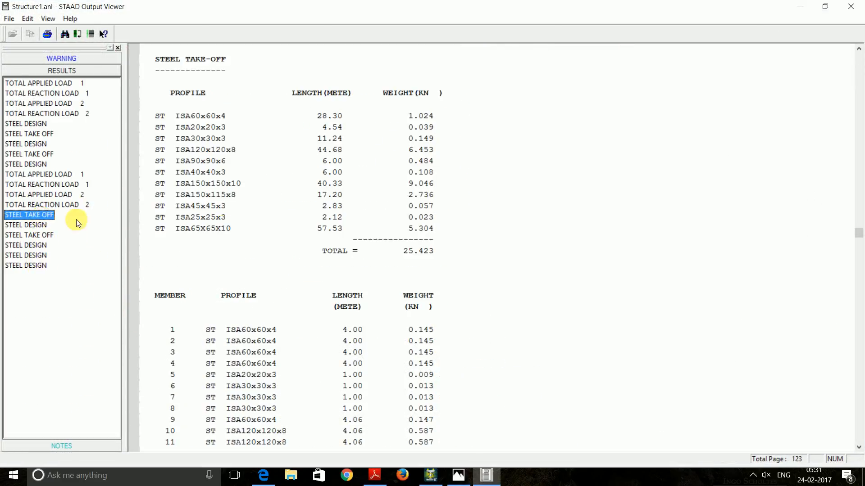
click(45, 233)
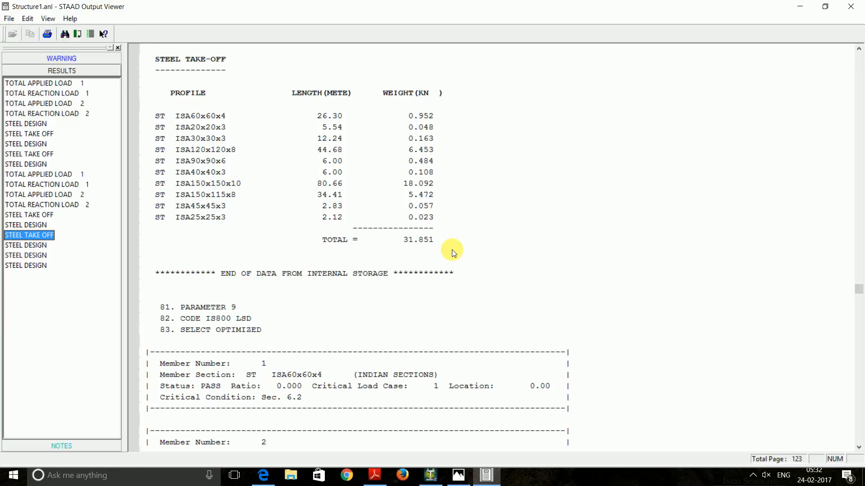
click(436, 178)
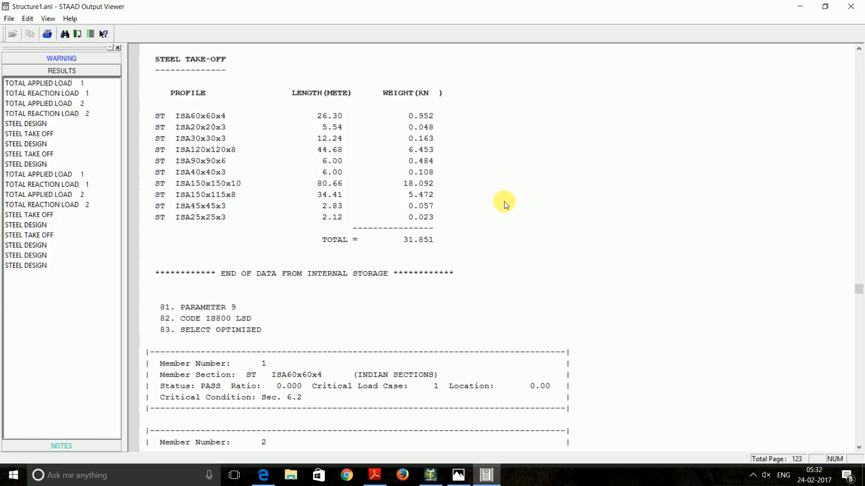
Minimize the report, list load case 2's FX 15, 20 and 5 loads, then view the Nirmitee'17 poster
click(797, 8)
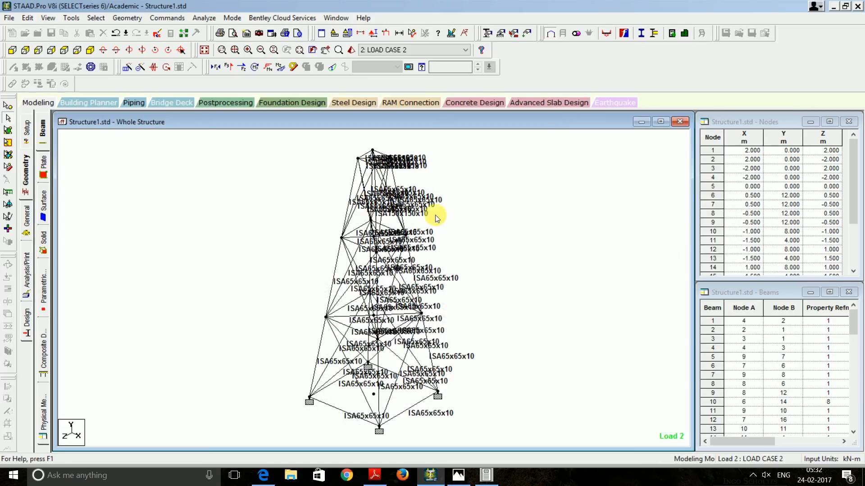
click(29, 210)
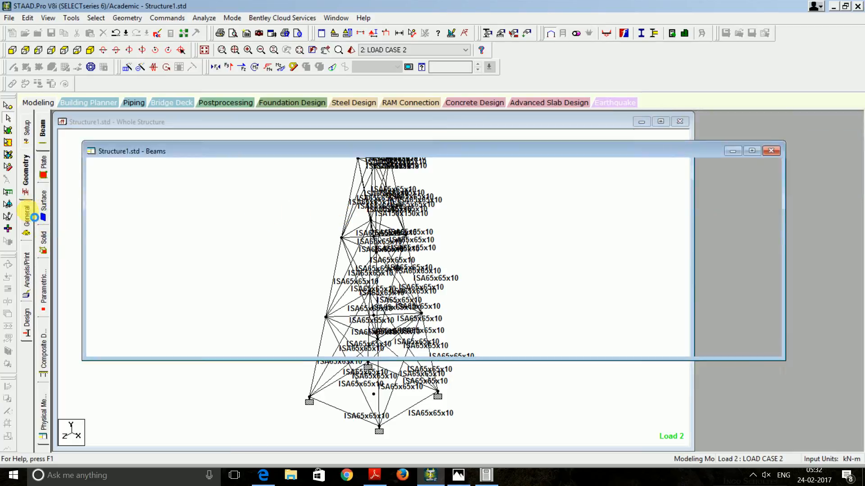
click(41, 282)
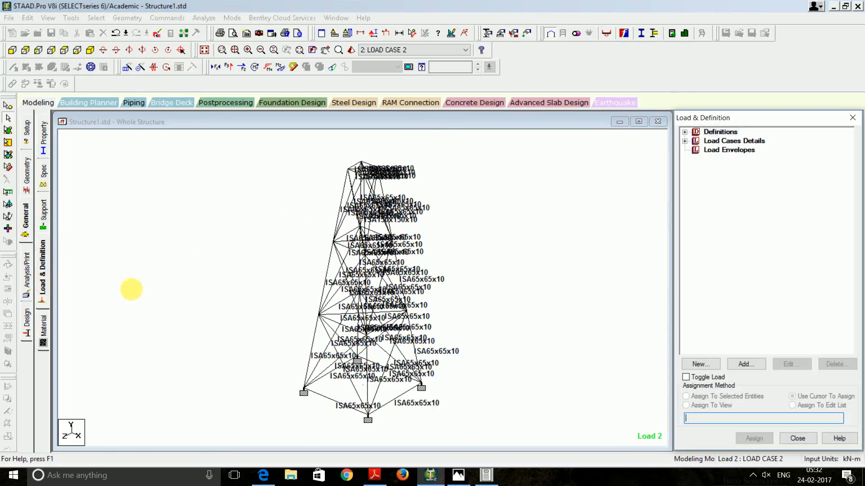
click(685, 141)
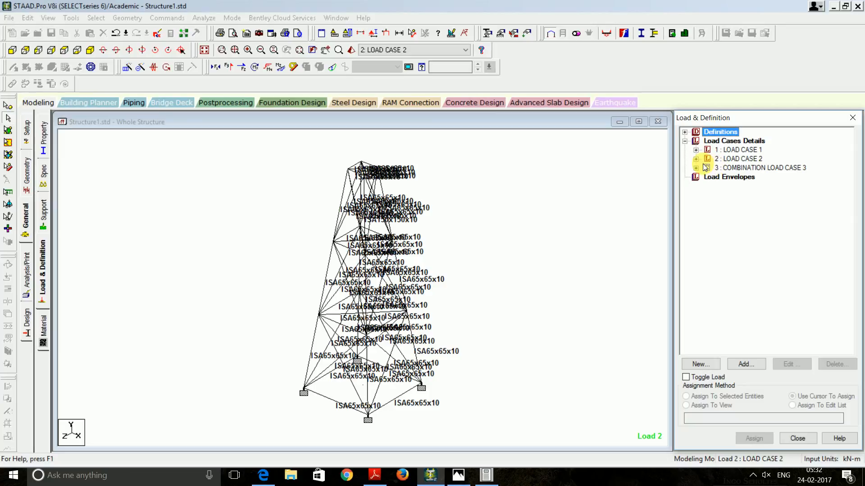
click(696, 159)
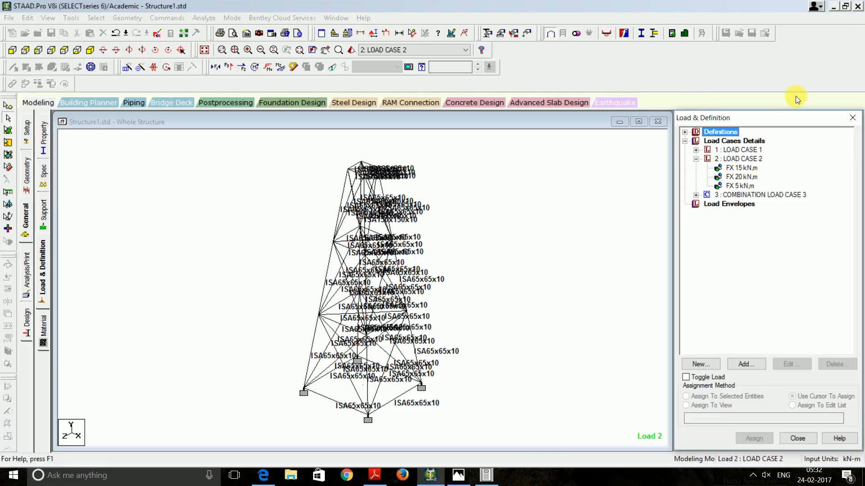
click(458, 475)
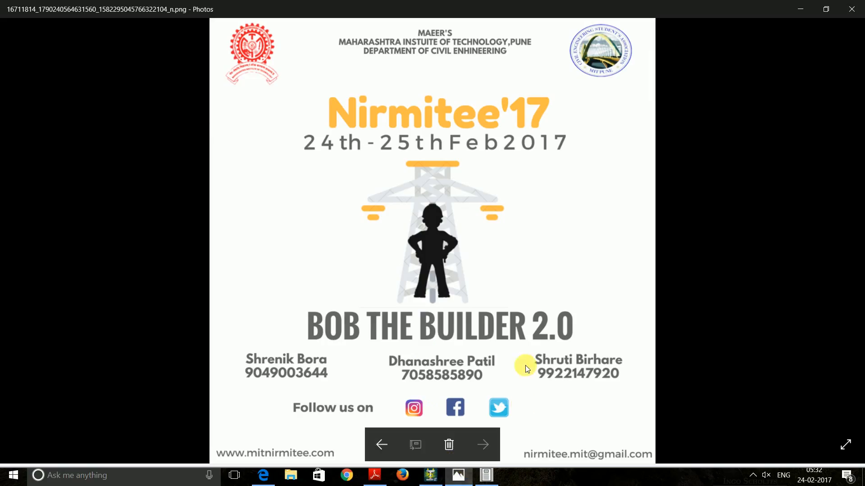